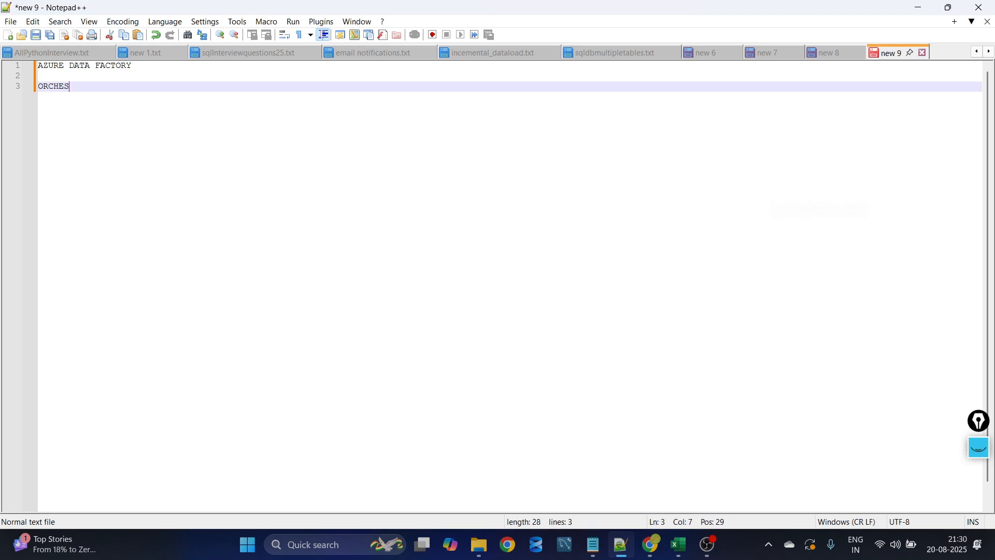
- Complete the third line of the notes as "ORCHESTRATION TOOL" and leave a blank line below it
type("TOOL")
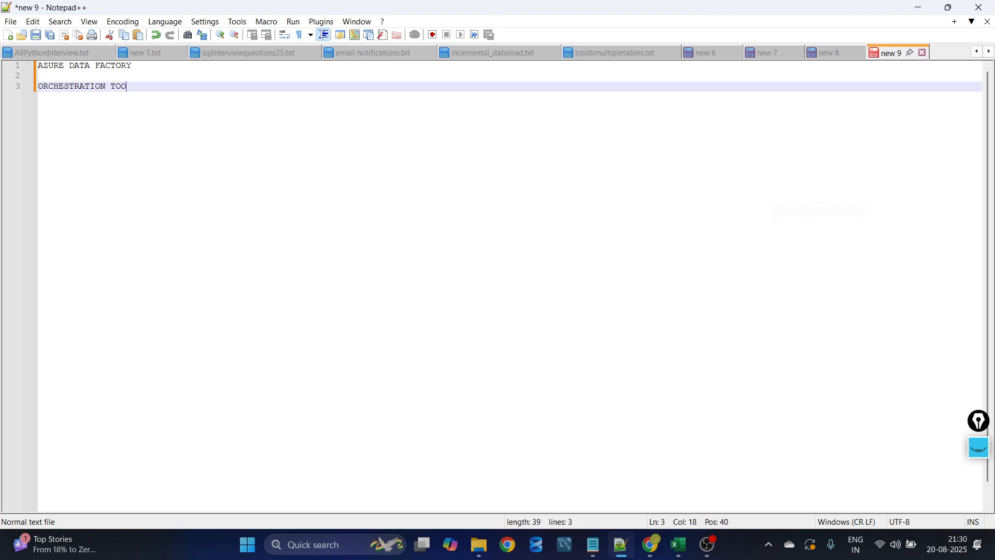
key("Return")
key("Return")
- Add the line "DATA MOVEMENT 1 PLACE TO ANOHTER PLACE" below the orchestration line, followed by a blank line
type("DATA")
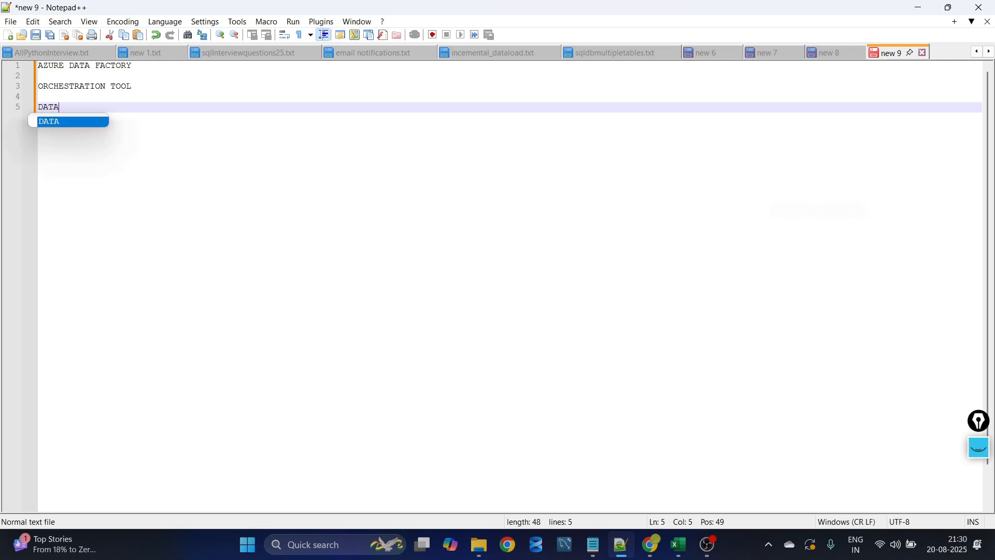
type(" PI")
key("BackSpace")
key("BackSpace")
type("O")
key("BackSpace")
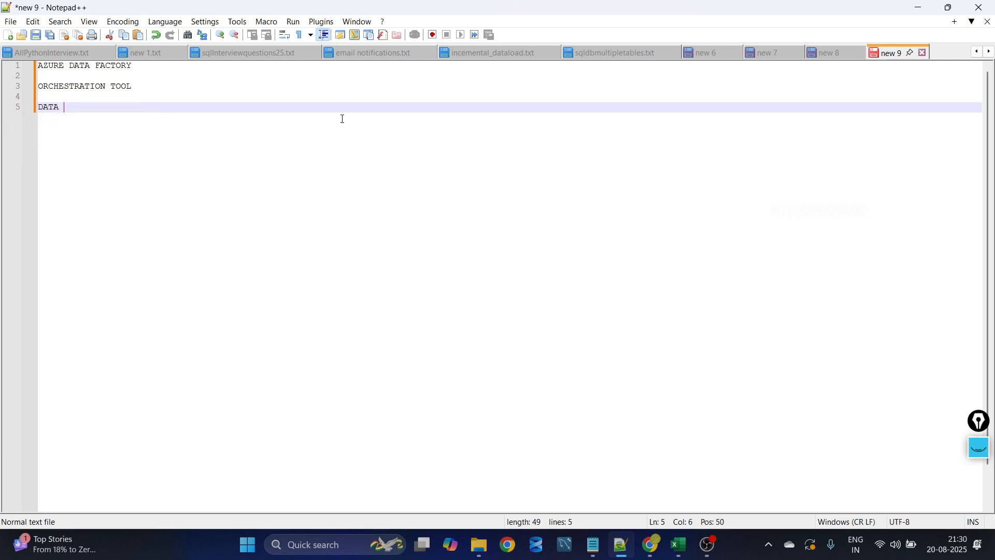
type("MOVEMENT  1 PA")
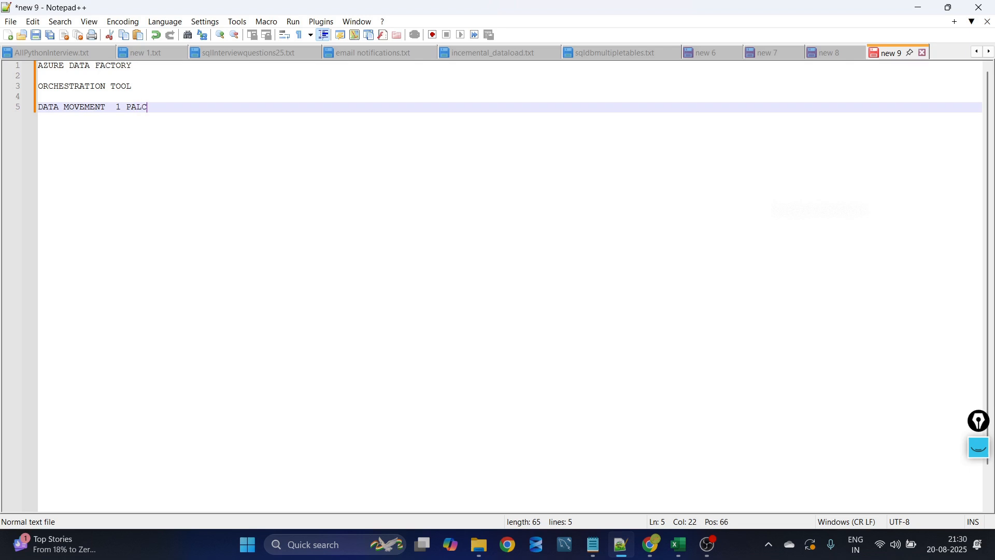
key("BackSpace")
type("LACE TO PLAC")
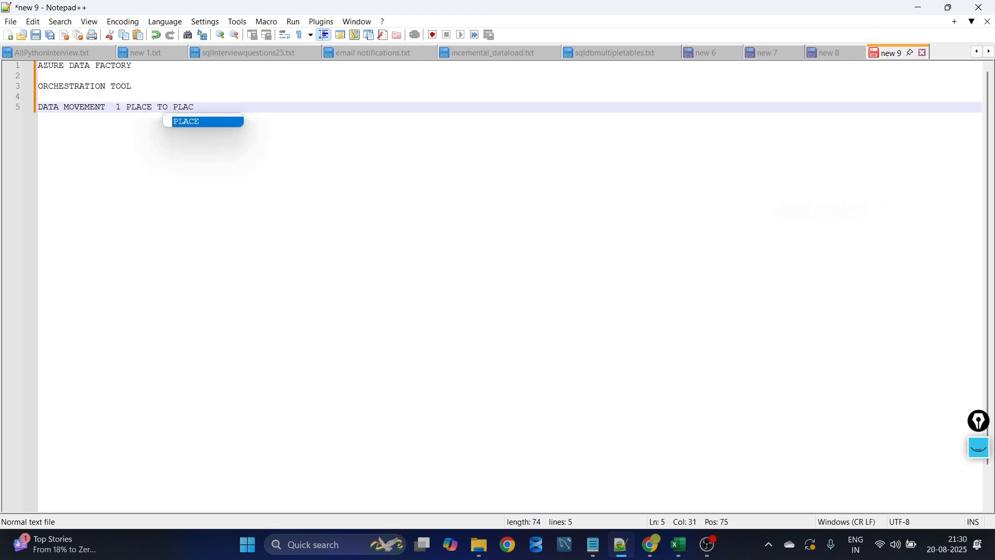
key("BackSpace")
key("BackSpace")
key("BackSpace")
key("BackSpace")
type("AN")
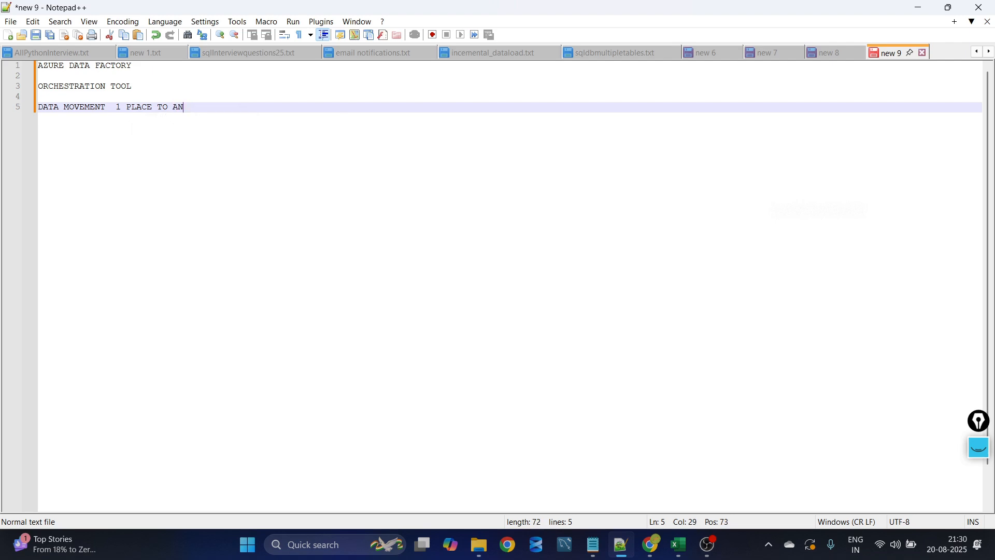
type("OHTER PLACE")
key("Return")
key("Return")
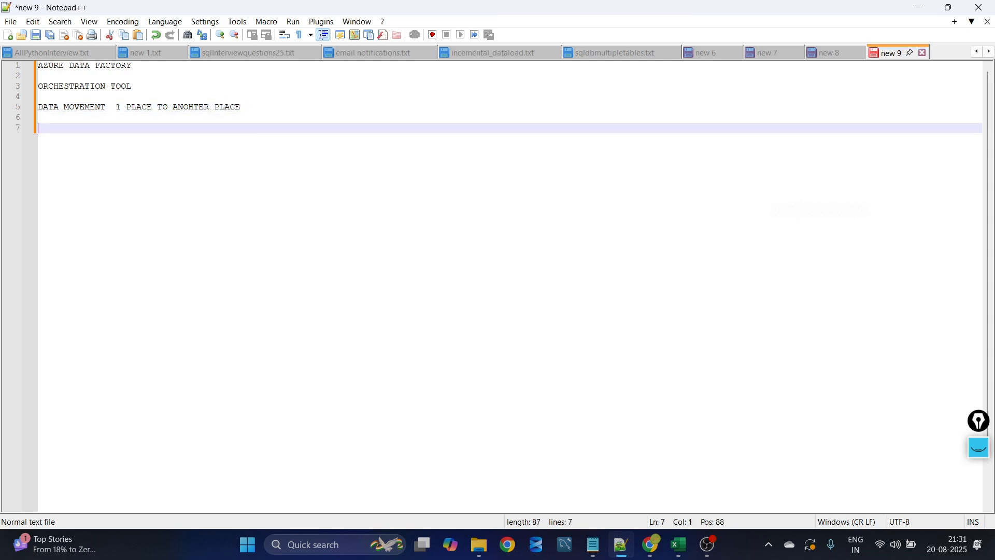
- Write the heading "ETL-" with the lines "EXTRACTION", "TRNSFORAMTION" and "LOAD" beneath it
type("ETL-")
key("Return")
type("EXTRACTION")
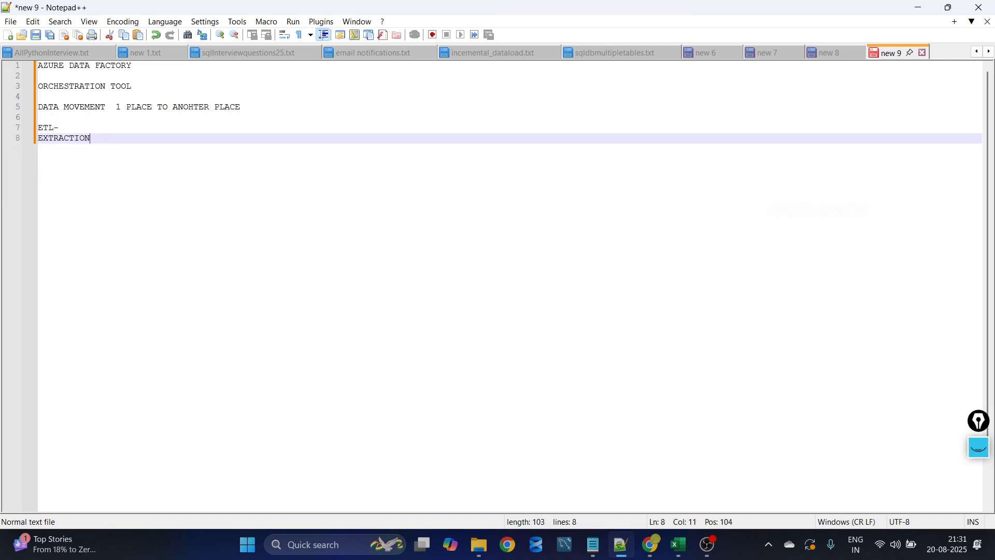
key("Return")
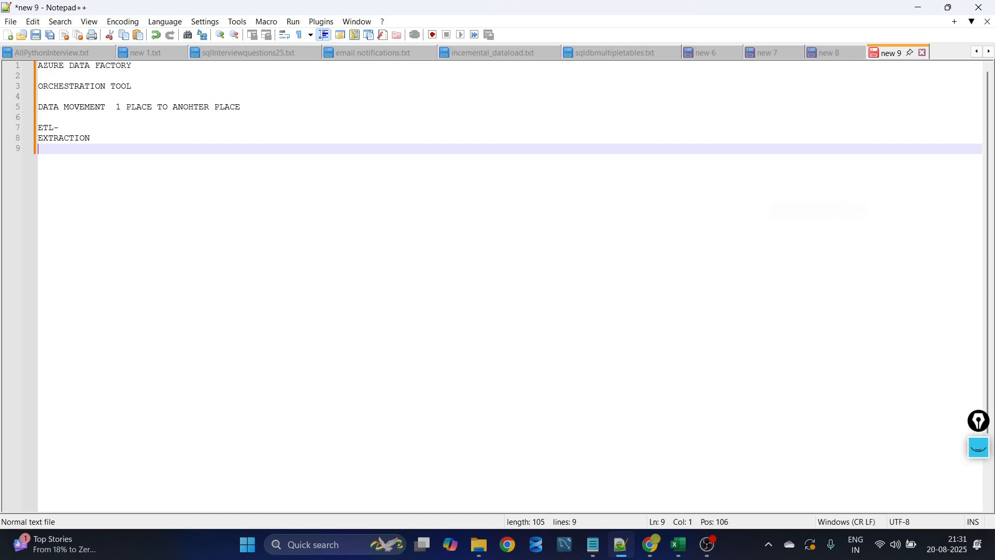
type("TRNSFORAMTION")
key("Return")
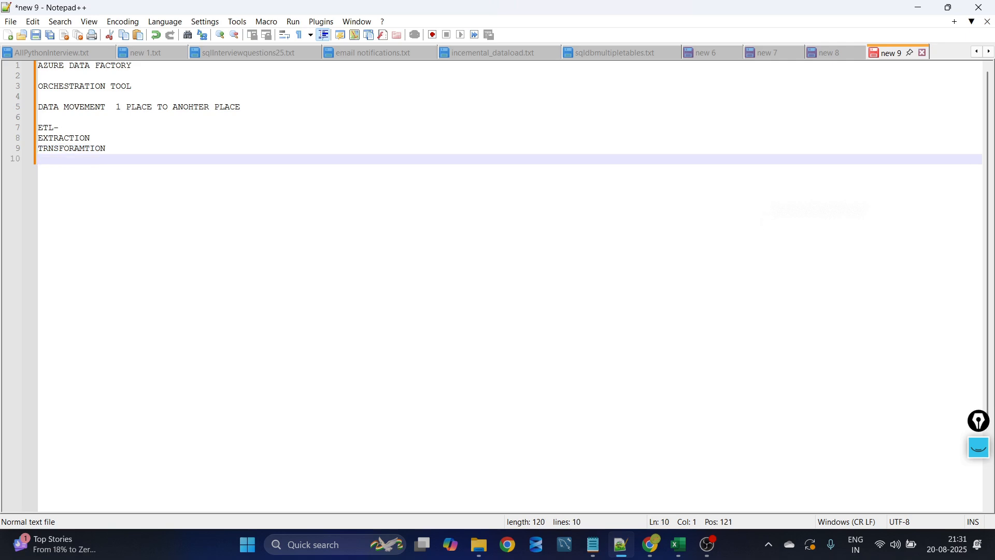
type("LOAD")
- Append "--- INGESTION" to the EXTRACTION line, keeping no blank line after it
left_click(210, 131)
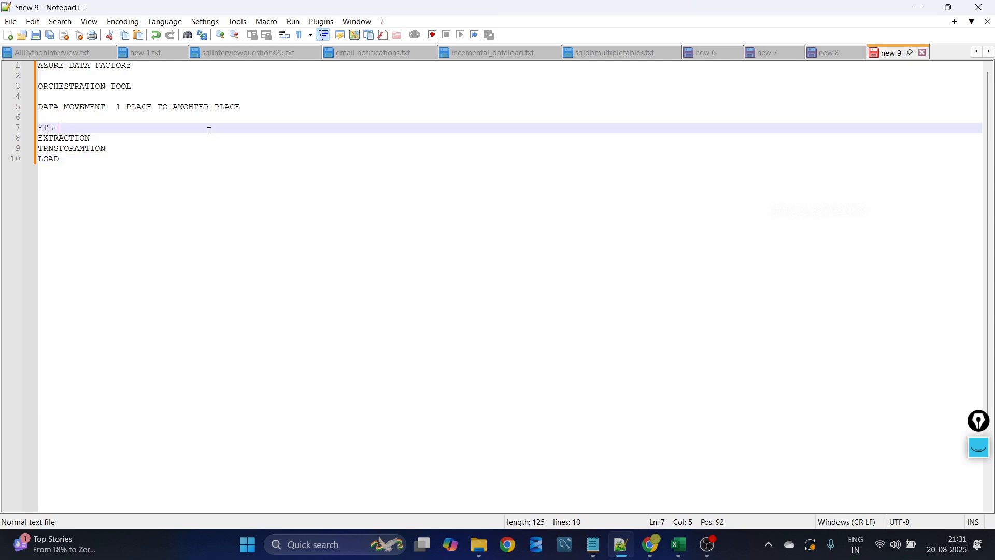
left_click(188, 148)
left_click(178, 137)
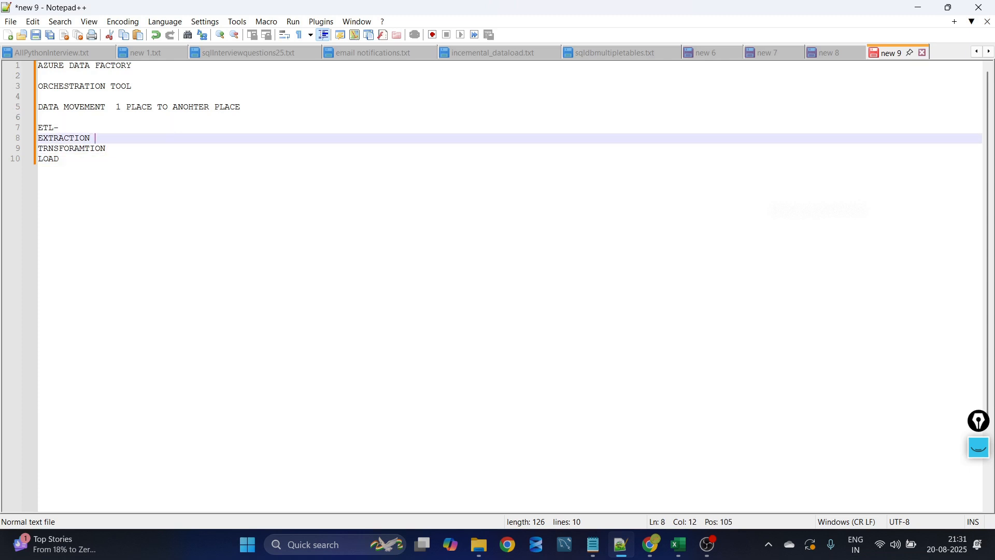
type("--- INGESTION")
key("Return")
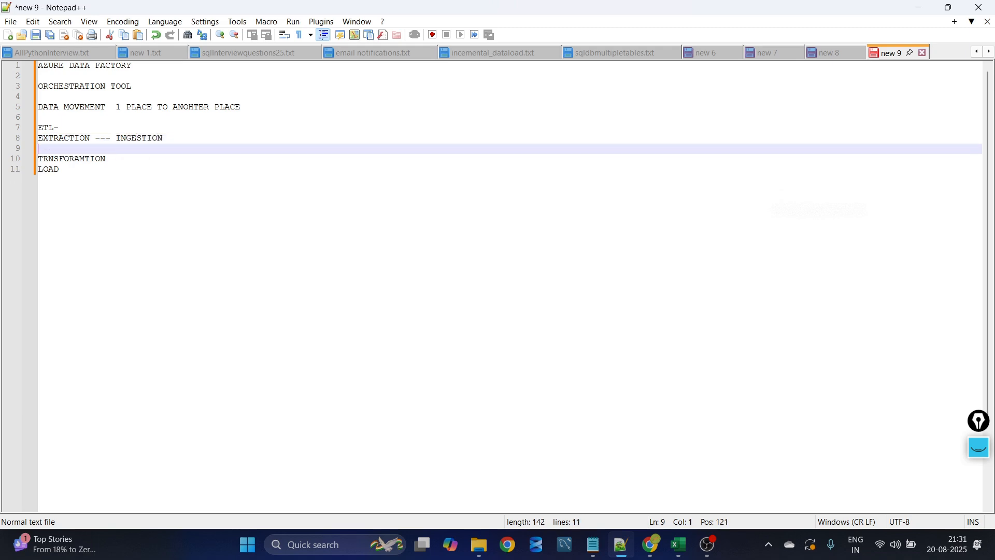
key("BackSpace")
- Add the heading "DAY 1" below the LOAD line, with two blank lines above and below it
left_click(151, 166)
key("Return")
key("Return")
key("Return")
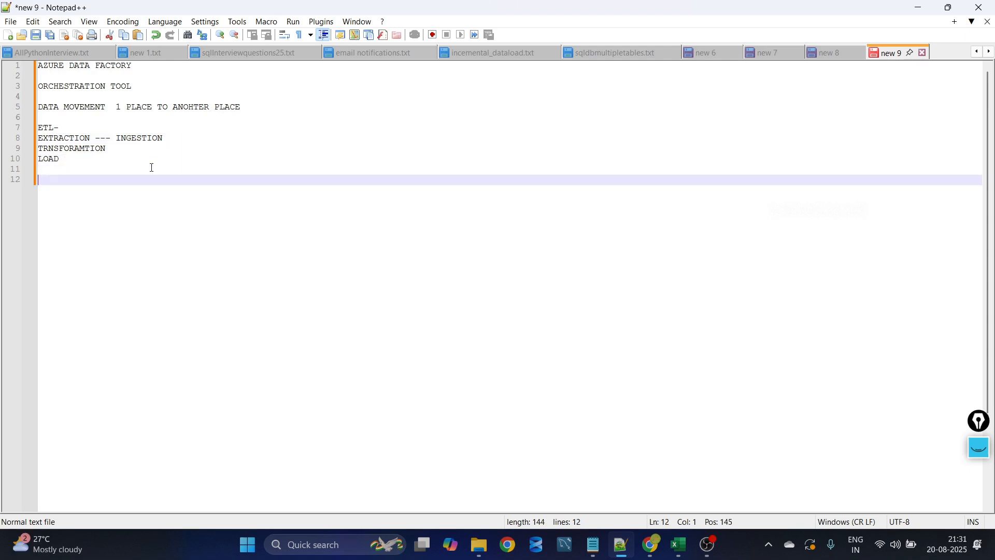
type("DAY 1")
key("Return")
key("Return")
key("Return")
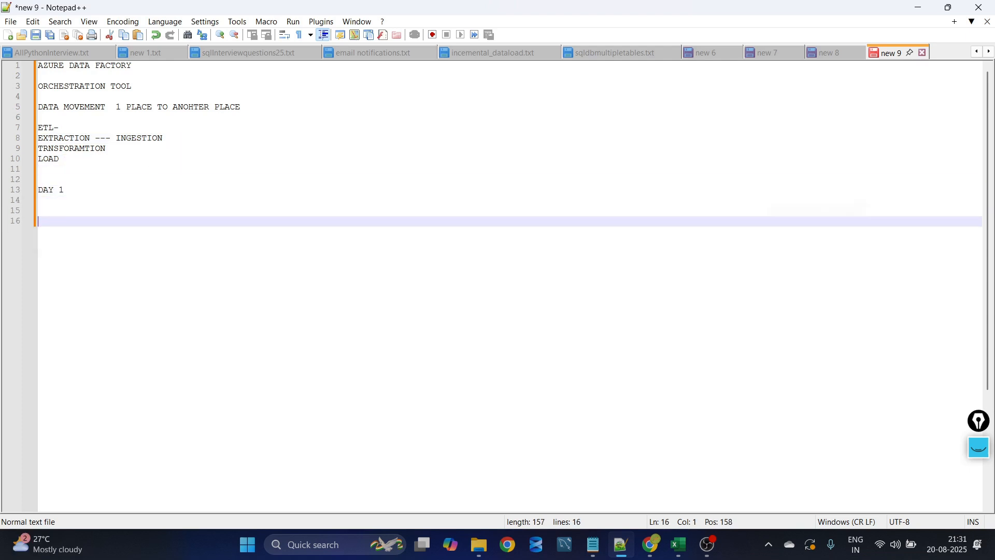
- Write the line "STORAGE ACCOUNT" under the DAY 1 heading and leave a blank line after it
type("STORAGE ACCTO")
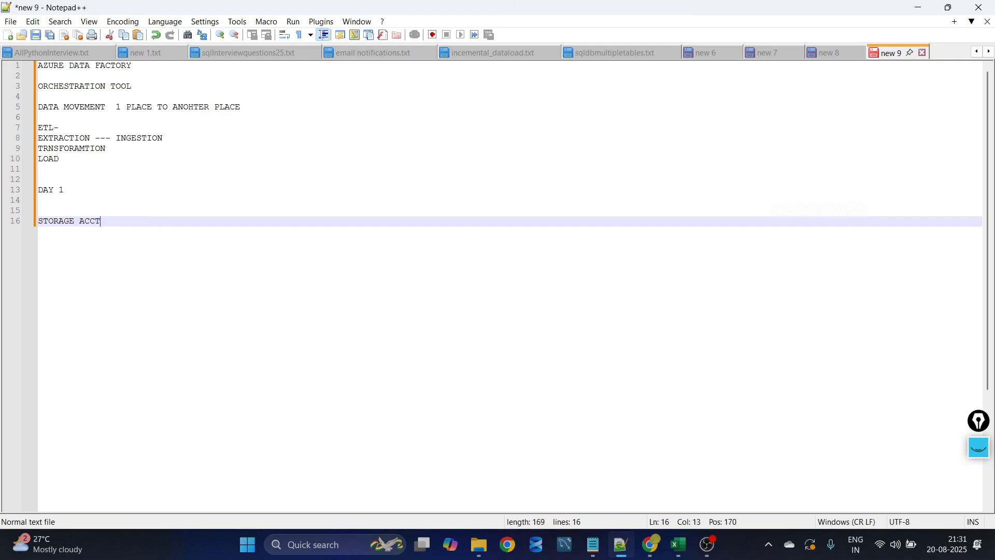
key("BackSpace")
key("BackSpace")
type("OUN")
key("BackSpace")
key("BackSpace")
key("BackSpace")
type("OUNT")
key("Return")
key("Return")
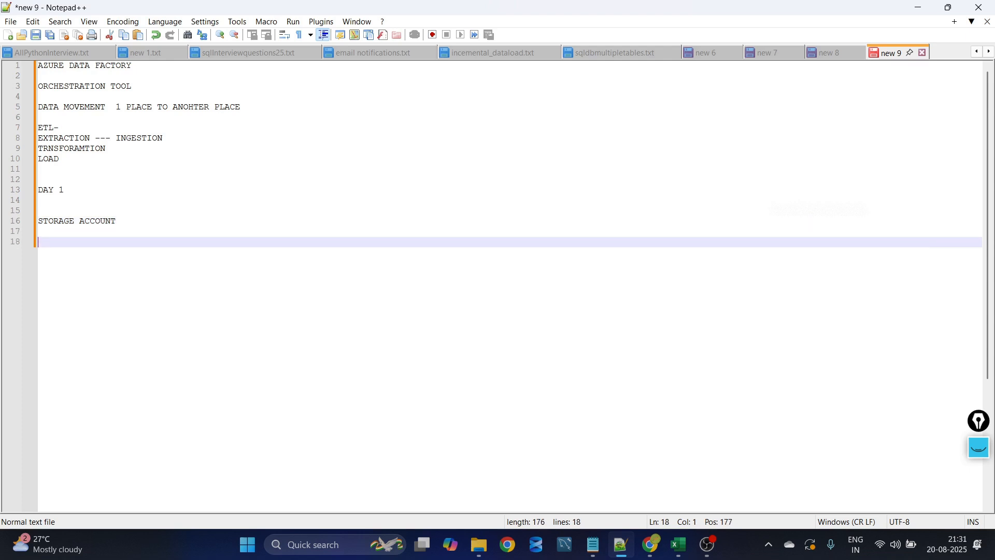
- Add "2 TYPES" under STORAGE ACCOUNT, followed by the numbered items "1) ADLS GEN2" and "2) BLOB STORAGE"
type("2 TYPES")
key("Return")
key("Return")
type("1) ")
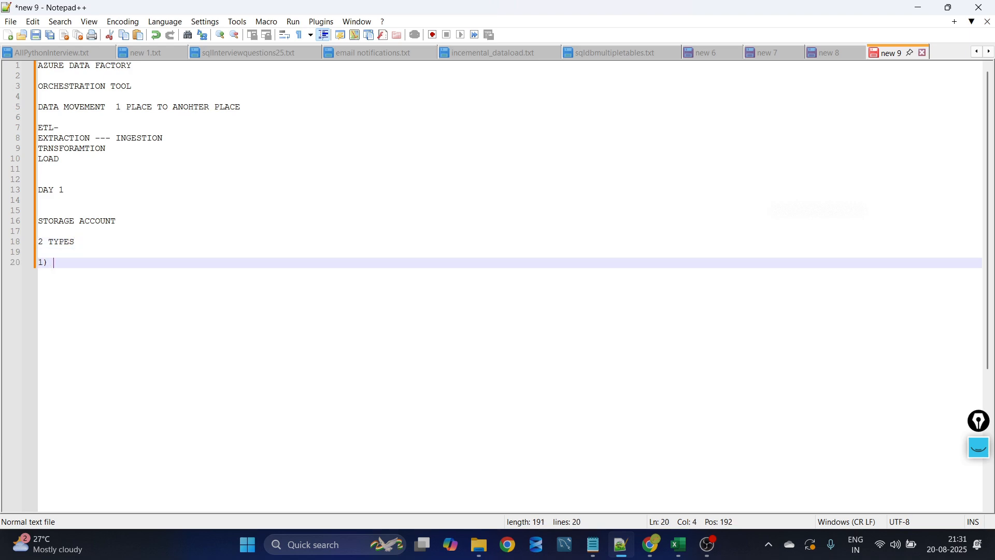
type("ADLS GEN2")
key("Return")
type("2) BLOB ST")
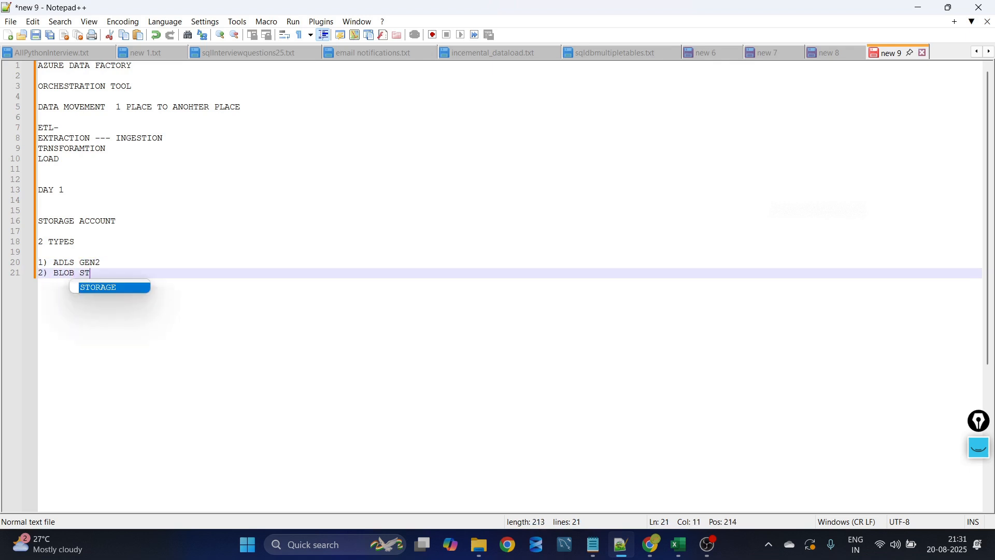
key("Return")
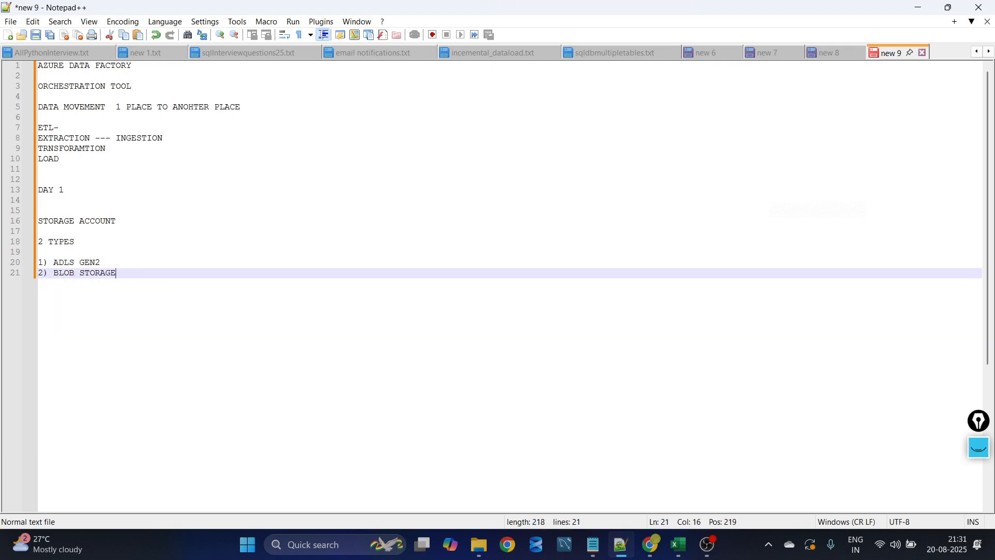
- Append "-- CONTAINER - FOLDER- FILE - HUGE AMOUNT" to the ADLS GEN2 item
left_click(134, 259)
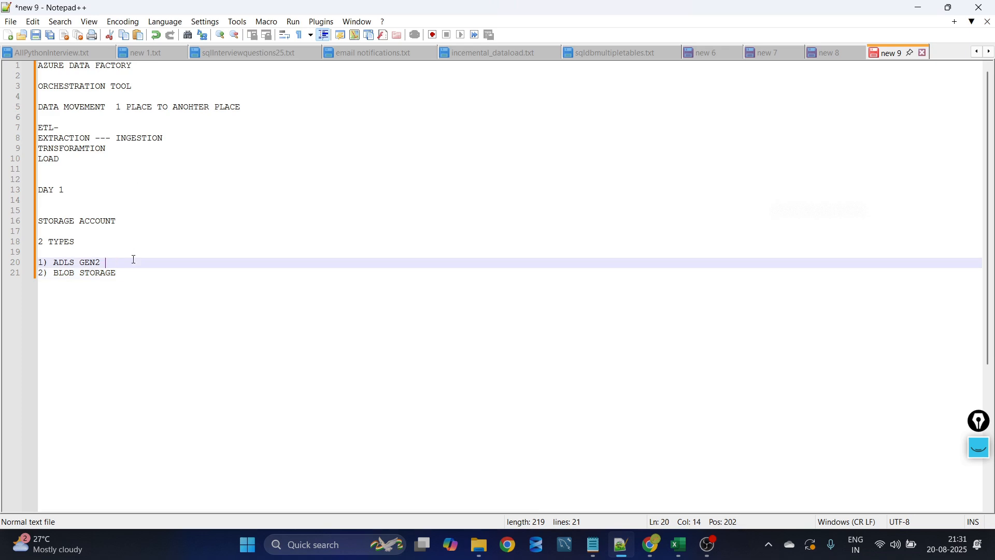
type("--")
type("CONTAINER - FOLDER- FILE - HUGE")
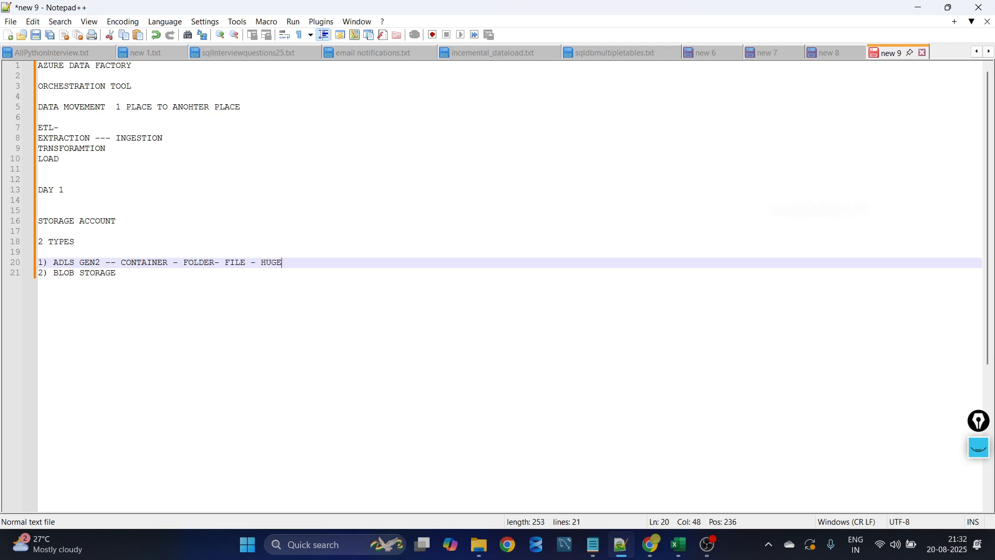
type(" DATA")
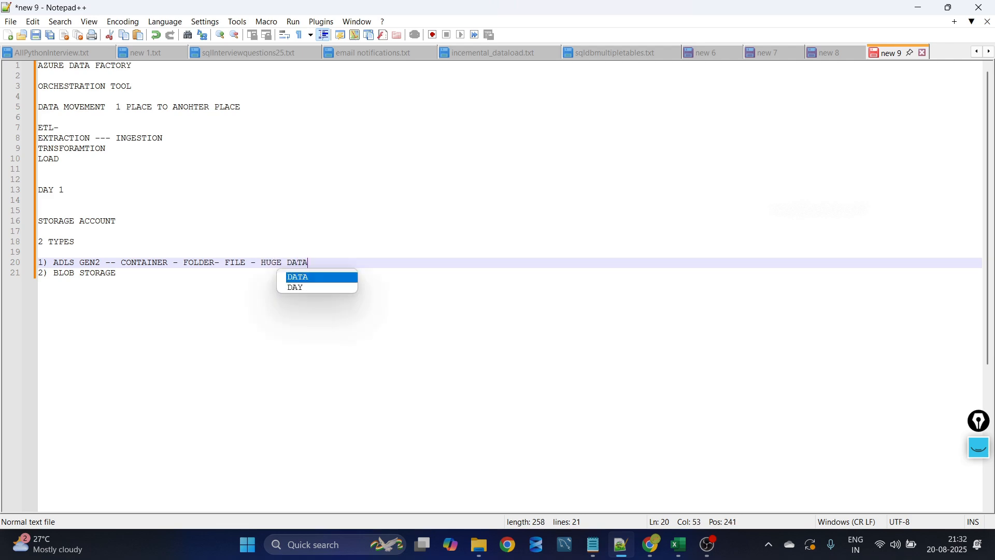
key("BackSpace")
key("BackSpace")
key("BackSpace")
key("BackSpace")
type("AMO")
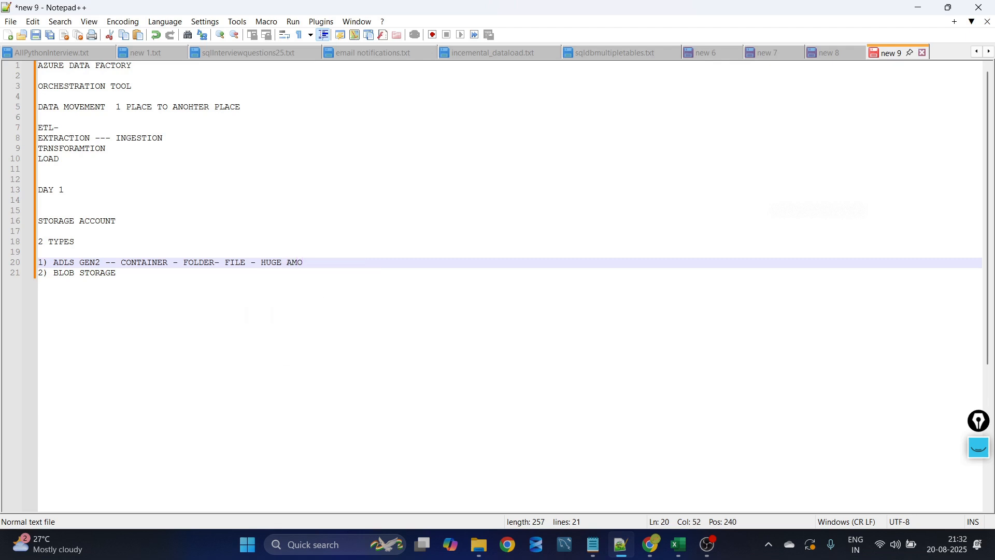
type("UNT")
- Append "- CONTAINER- FILE - SINGLE FILES" to the BLOB STORAGE item
left_click(131, 280)
type("- CONT")
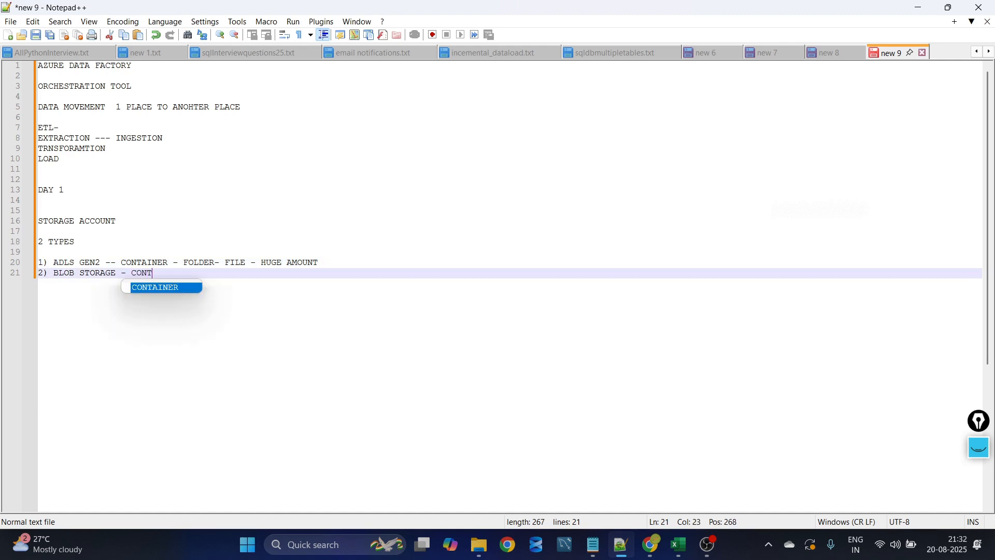
key("Return")
type("FI")
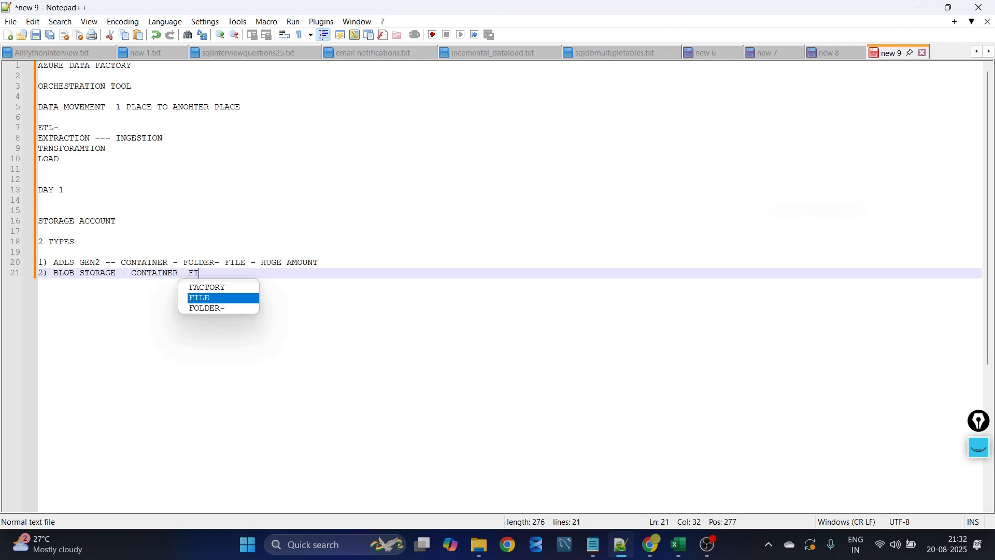
type("LE - SINGLE FILES")
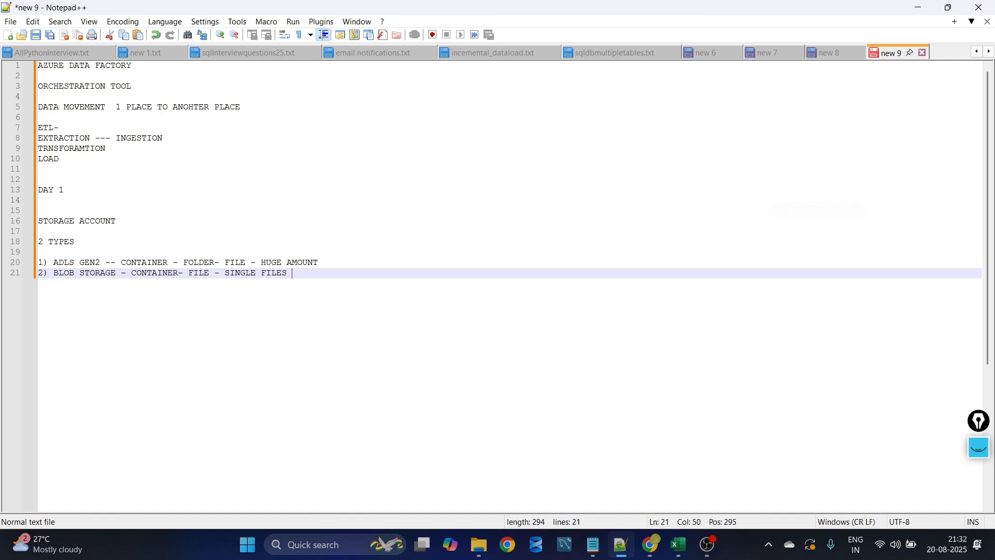
- Add the line "RESOURCE GROUP -- HOME" below the storage types, separated from them by two blank lines
key("Return")
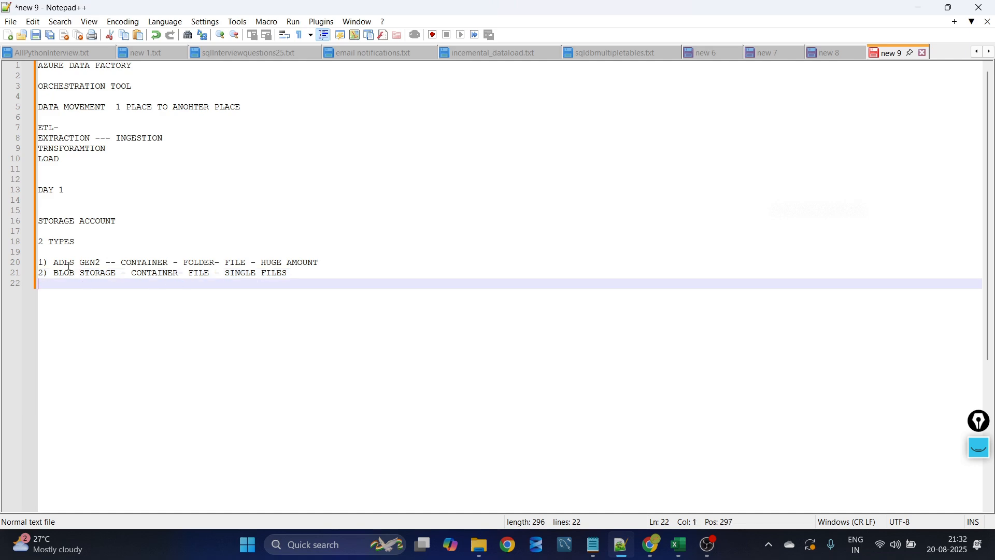
key("Return")
key("Return")
type("RES")
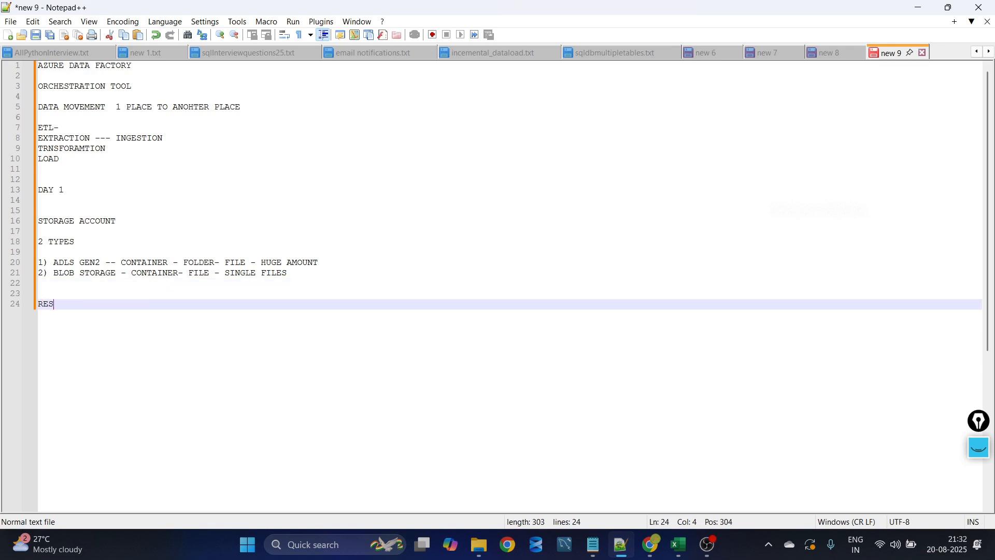
type("OURCE GROUP -- HOME")
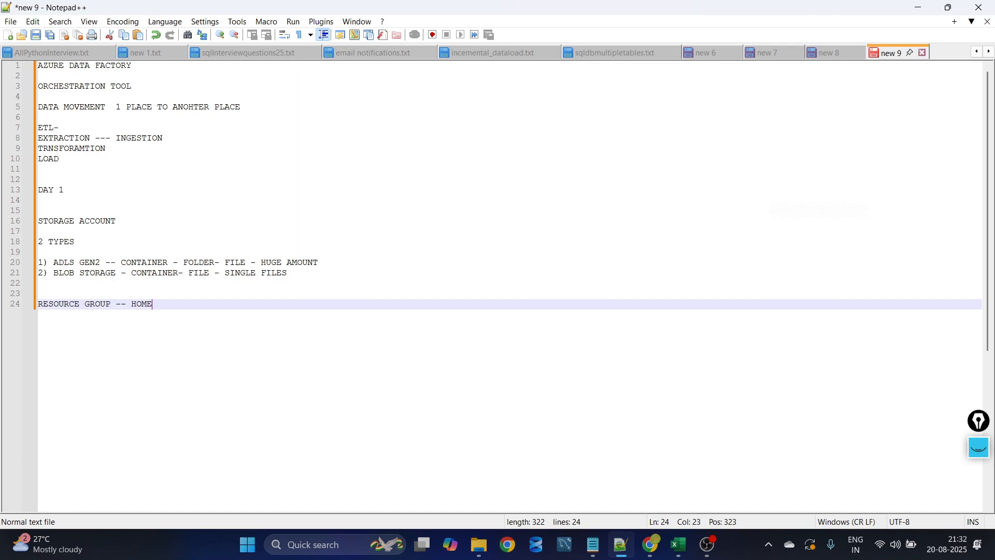
key("Return")
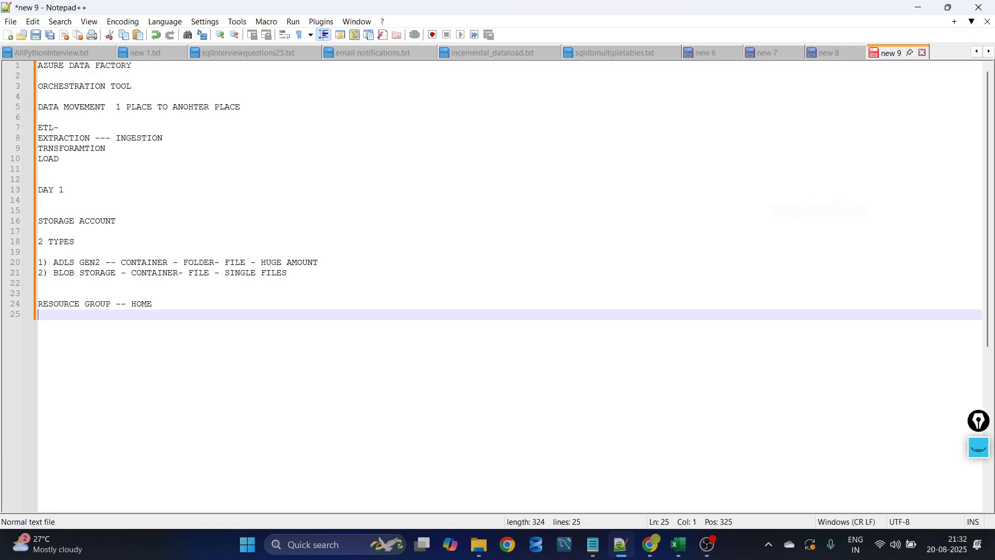
- List "ADF", "ADLS" and "BLOB" on separate lines under the resource group line, with blank lines after them
type("ADF")
key("Return")
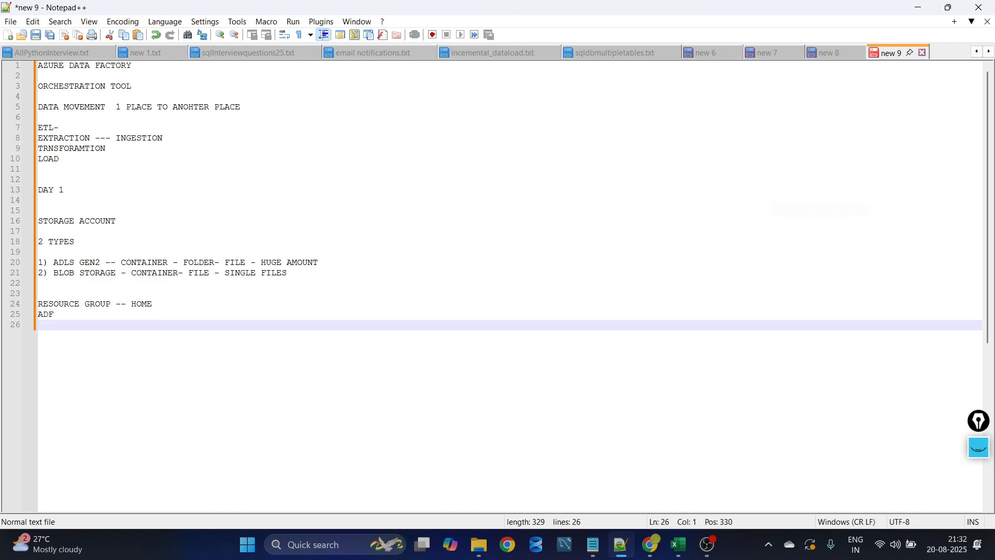
type("ADLS")
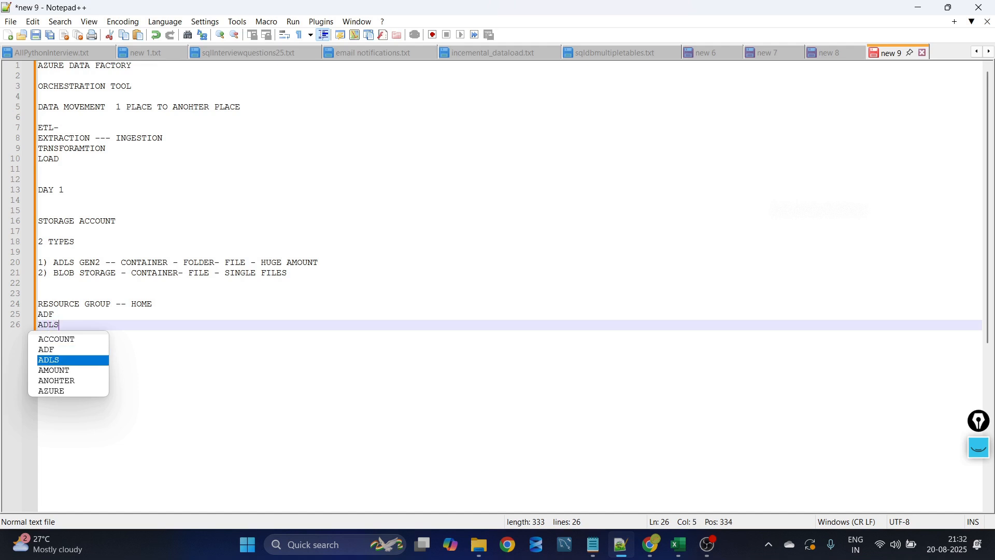
key("Return")
type("BLOB")
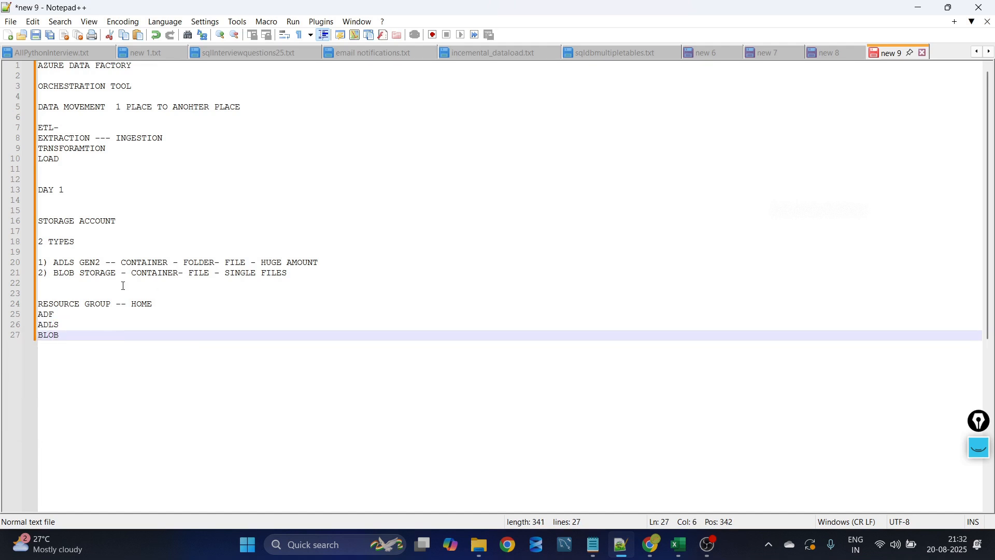
key("Return")
key("Return")
key("Return")
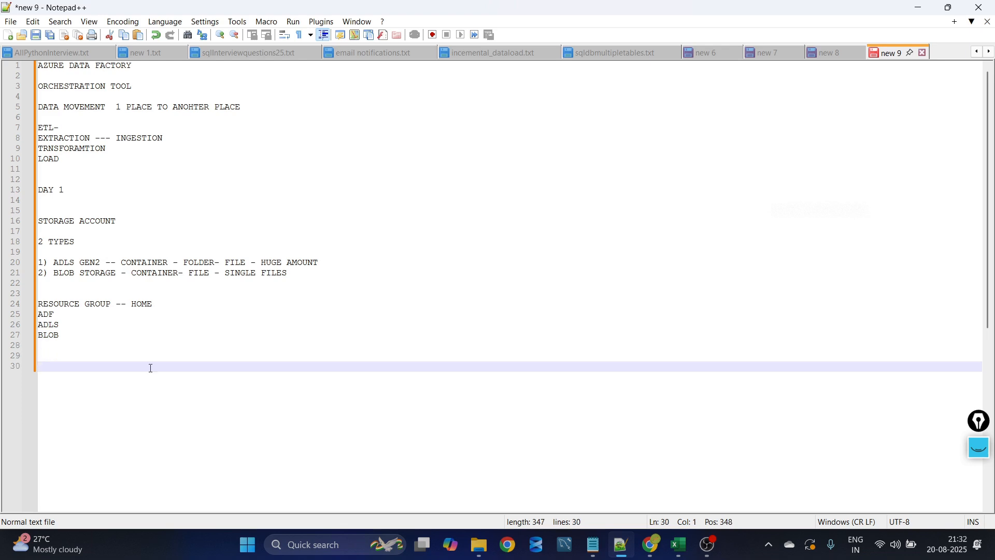
- Add the heading "TARGET" below the resource group list, followed by a blank line
type("TARGES")
key("BackSpace")
type("T")
key("Return")
key("Return")
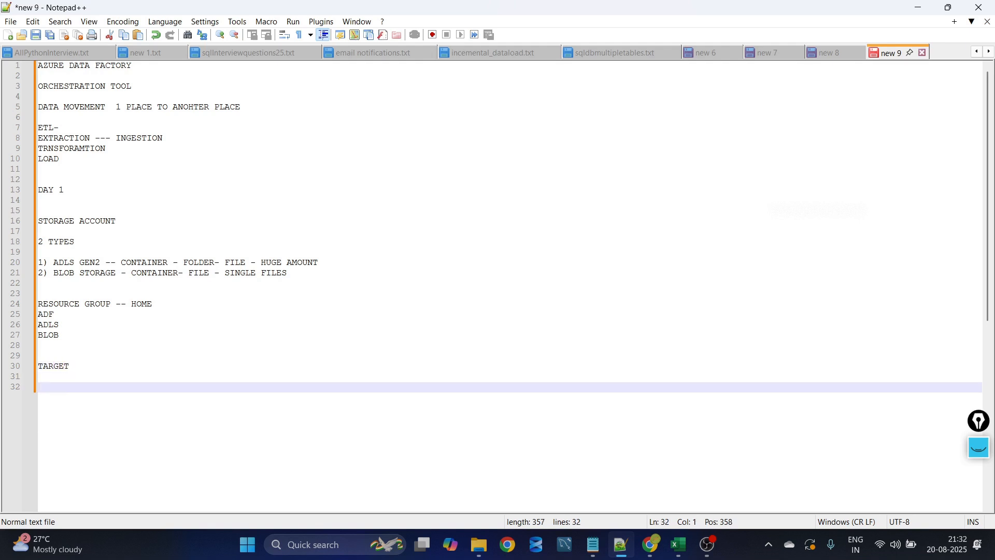
- Write the line "ADLS GEN2 - FILE --COPY---> BLOB" under the TARGET heading, with blank lines after it
type("ADLS GEN2 - FILE ")
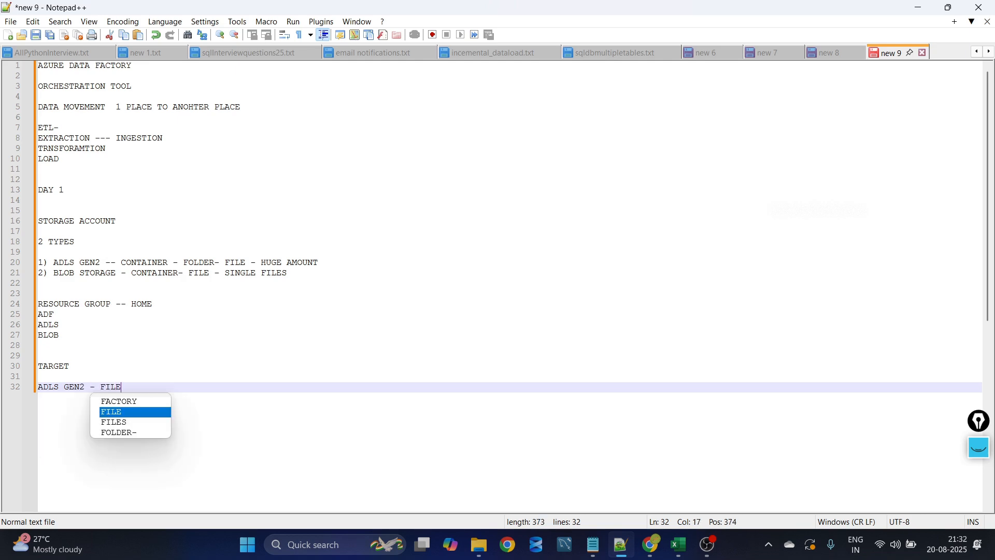
type("--COPY0")
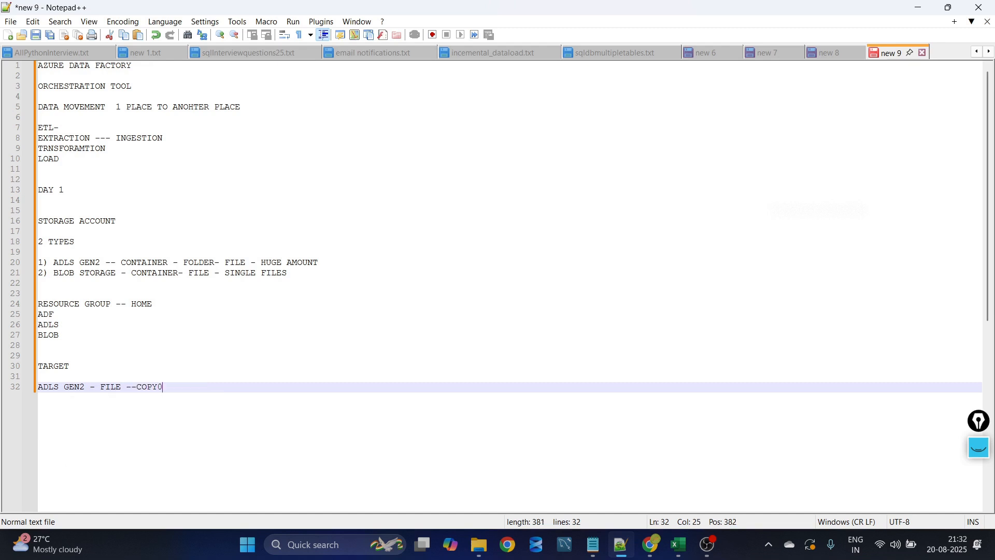
key("BackSpace")
type("--- BLOB")
key("Return")
key("Return")
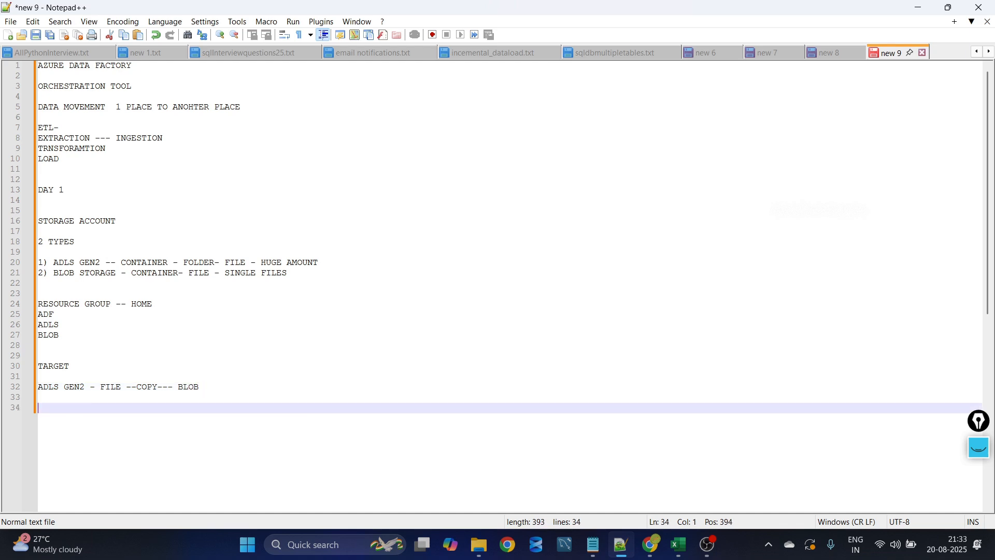
left_click(177, 388)
type(">")
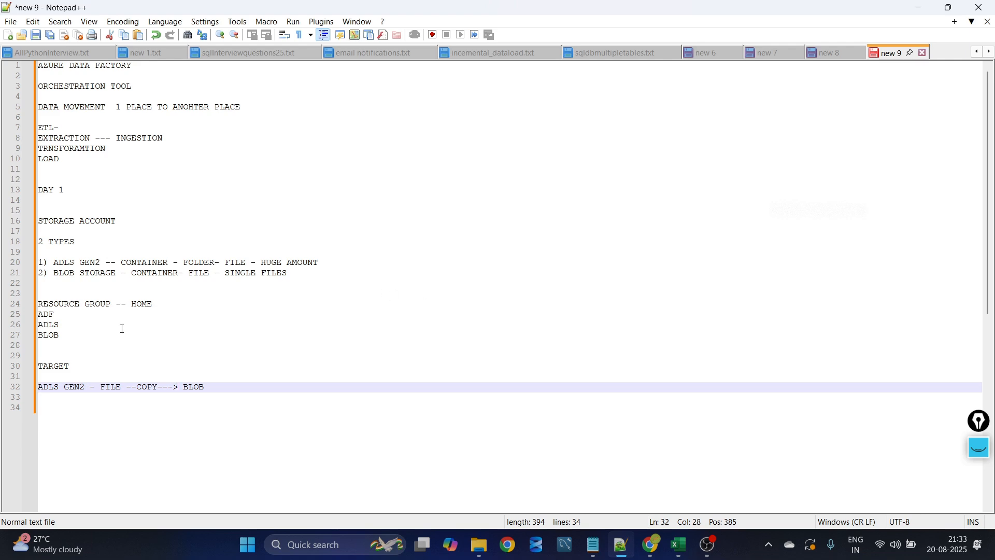
- Prefix the "RESOURCE GROUP -- HOME" line with "-- "
triple_click(40, 319)
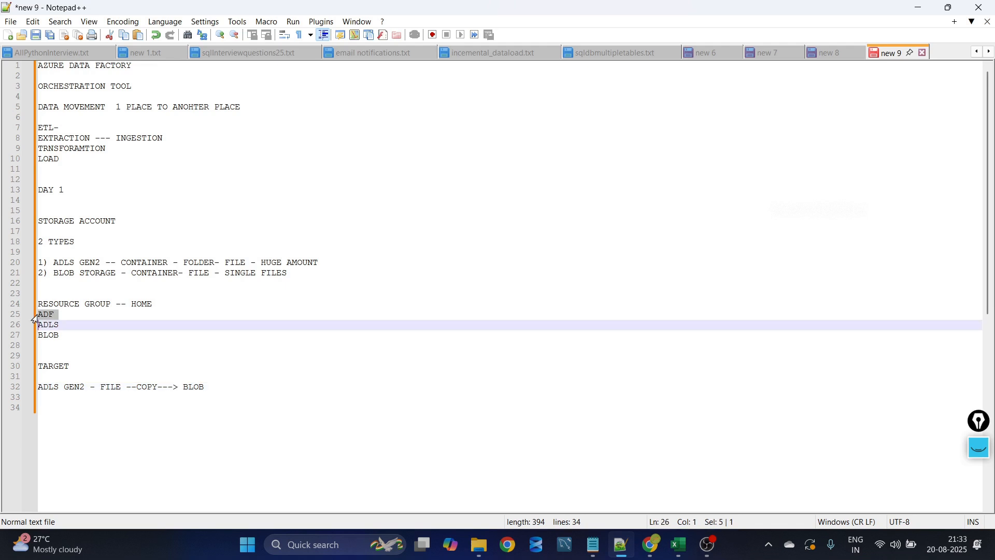
left_click(85, 306)
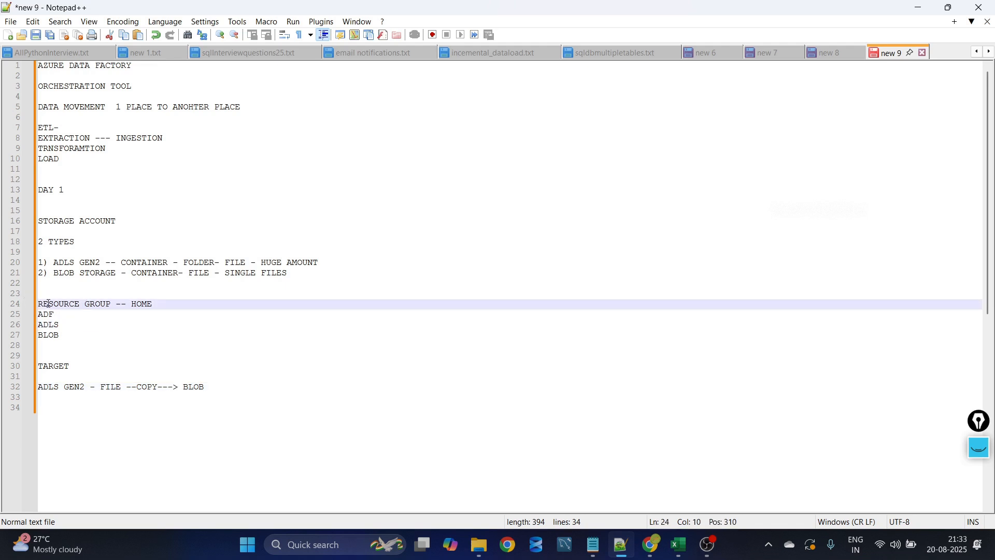
left_click(44, 304)
type("--")
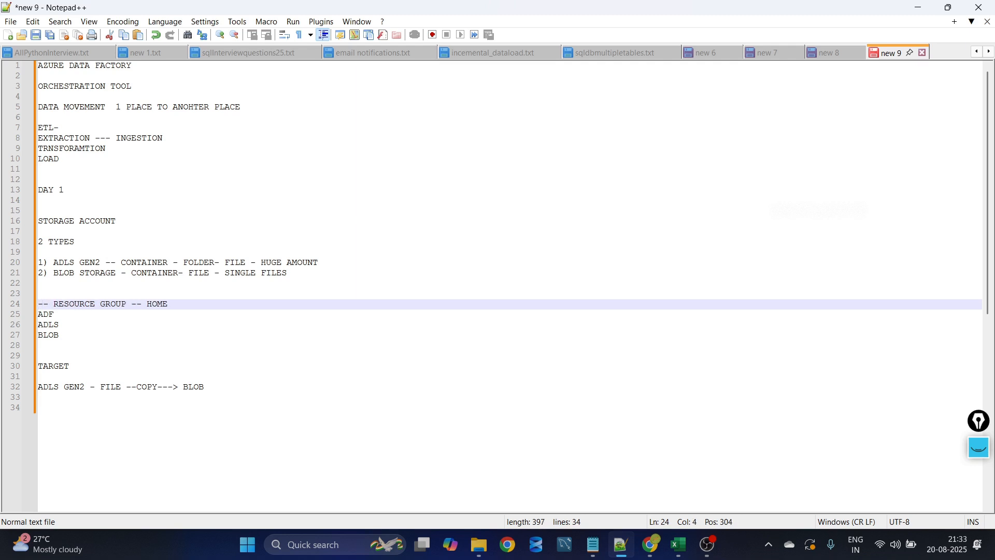
- Switch to the Azure portal in Chrome, reload its home page and open the form for creating a resource group
mouse_move(648, 542)
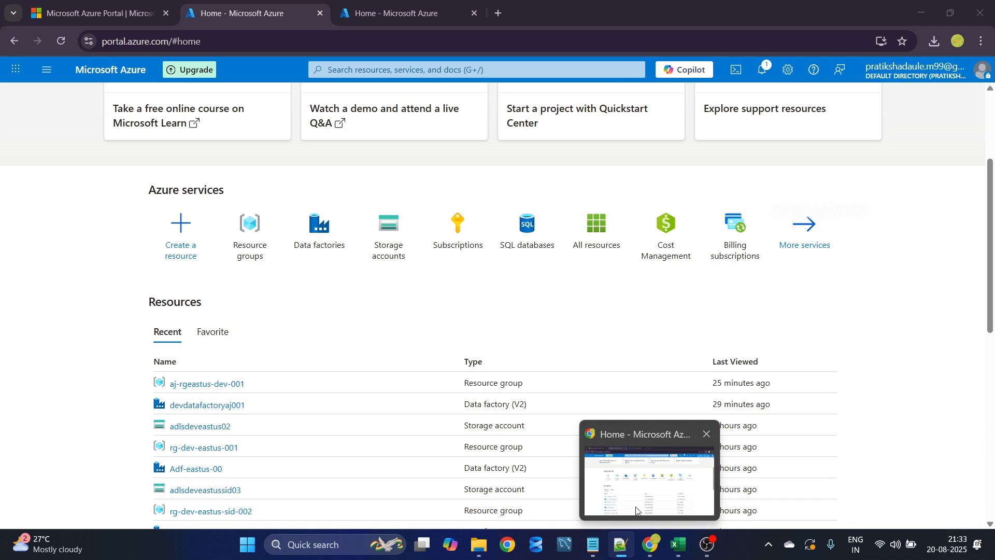
left_click(636, 514)
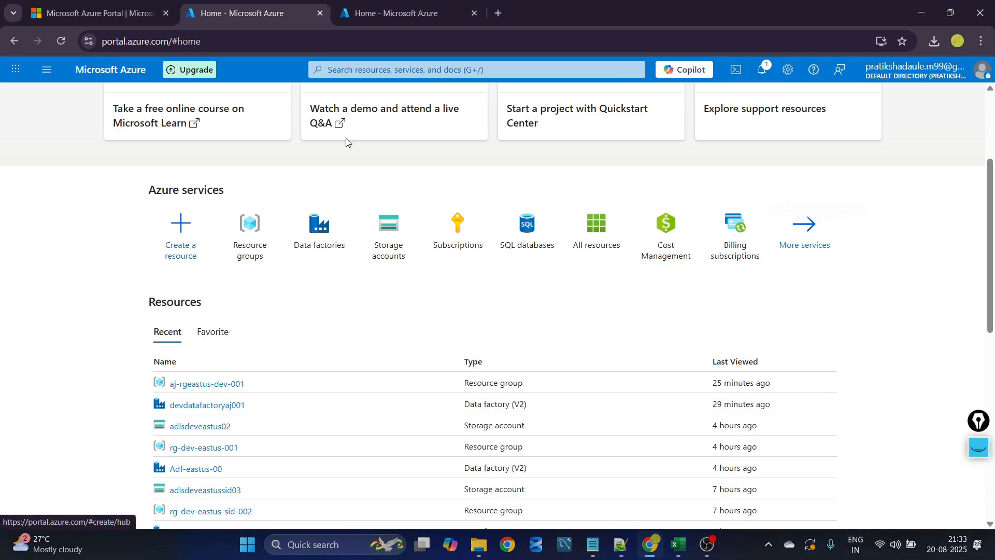
scroll(389, 399, "up", 3)
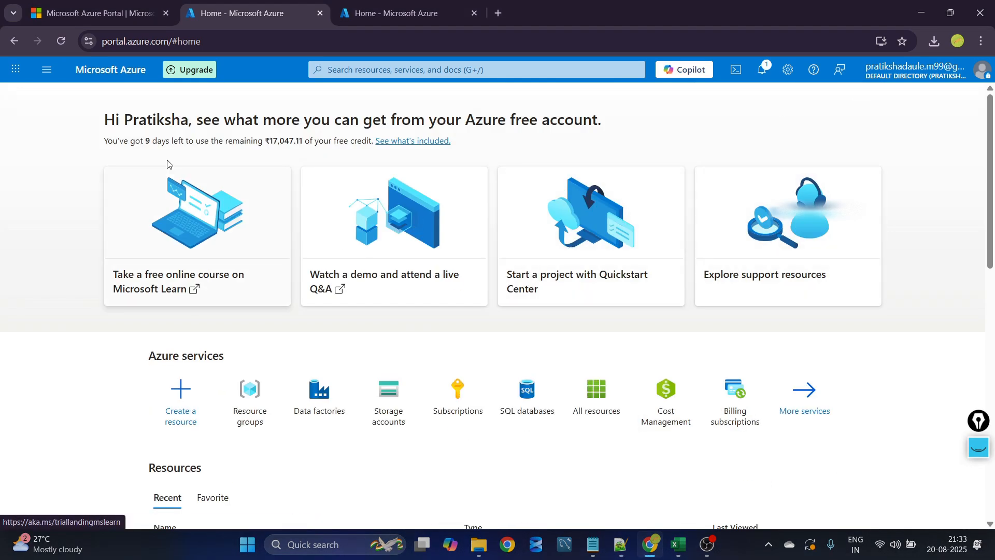
left_click(56, 42)
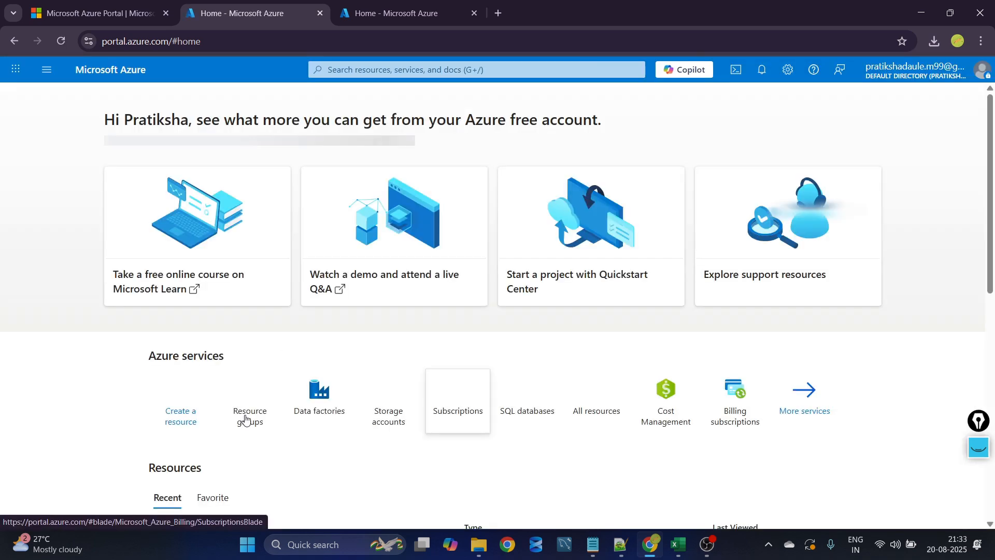
scroll(249, 415, "down", 1)
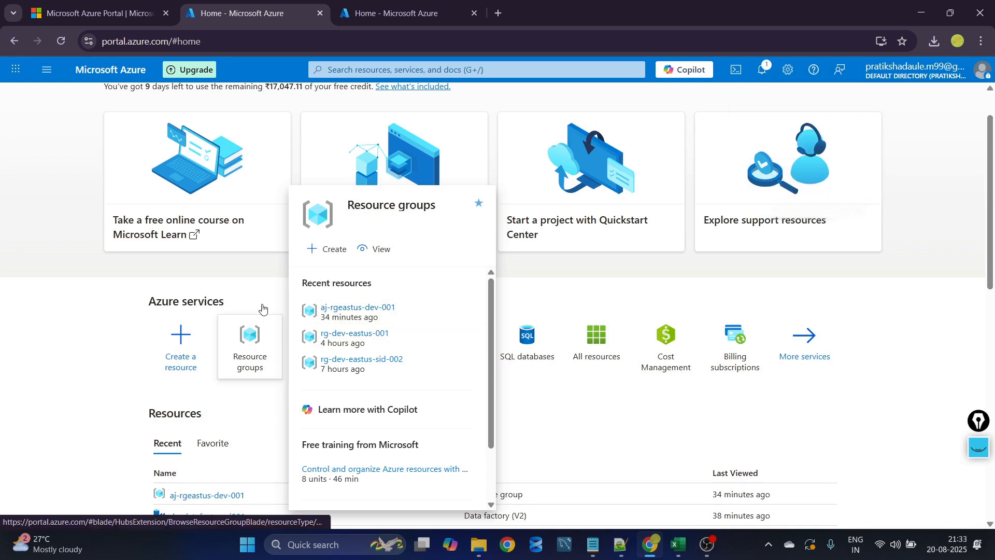
left_click(310, 251)
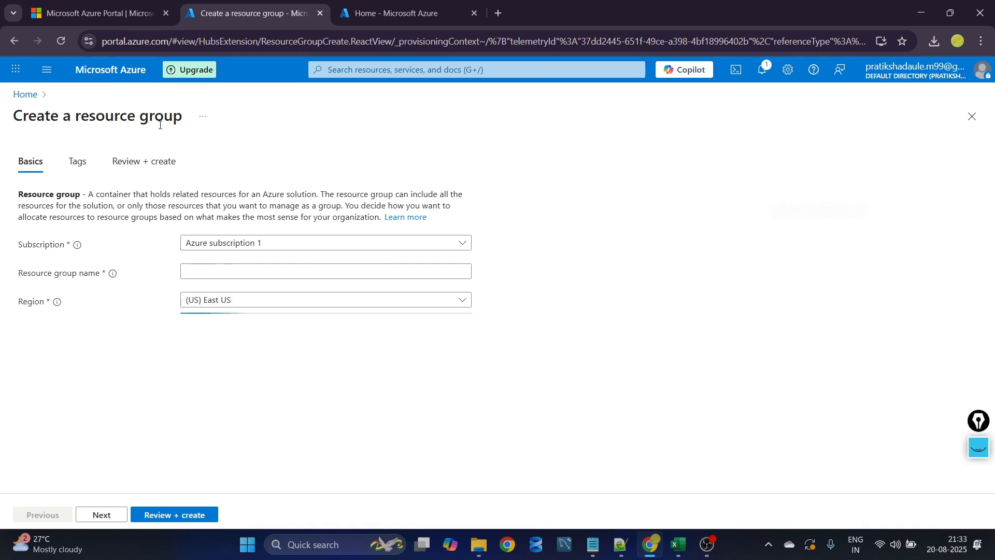
- Name the resource group rg-dev-eastus-aj001, keep the (US) East US region and proceed to its tags
left_click(214, 269)
type("rg")
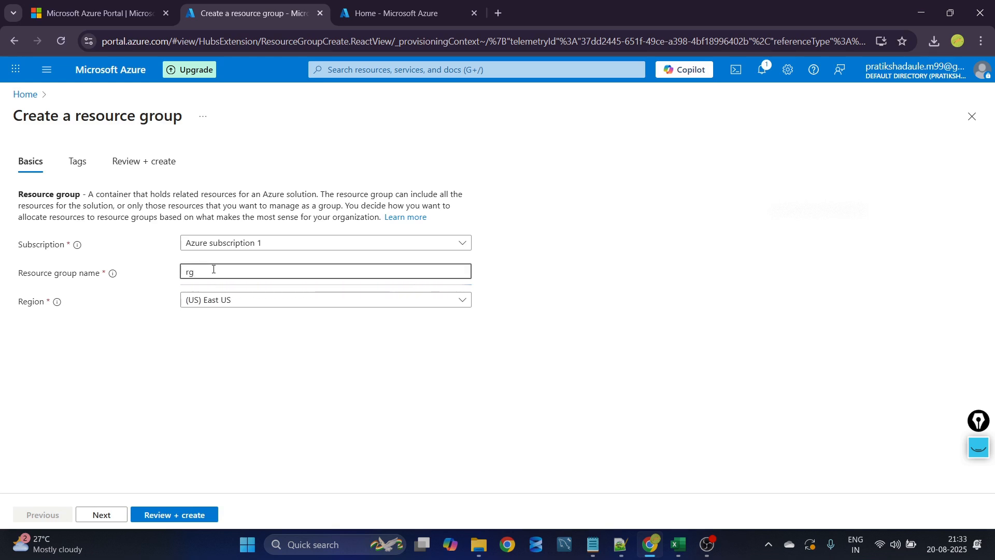
type("-dev")
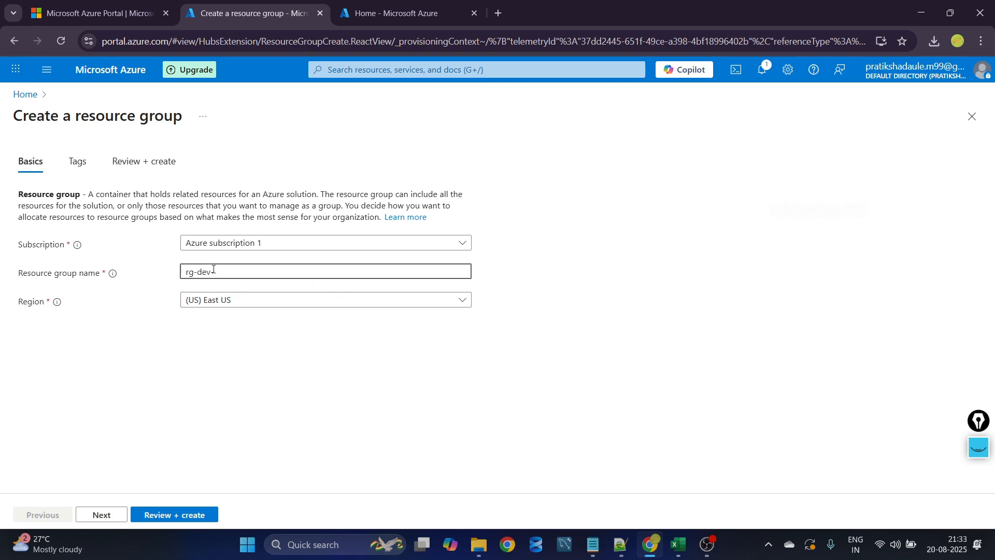
type("-re")
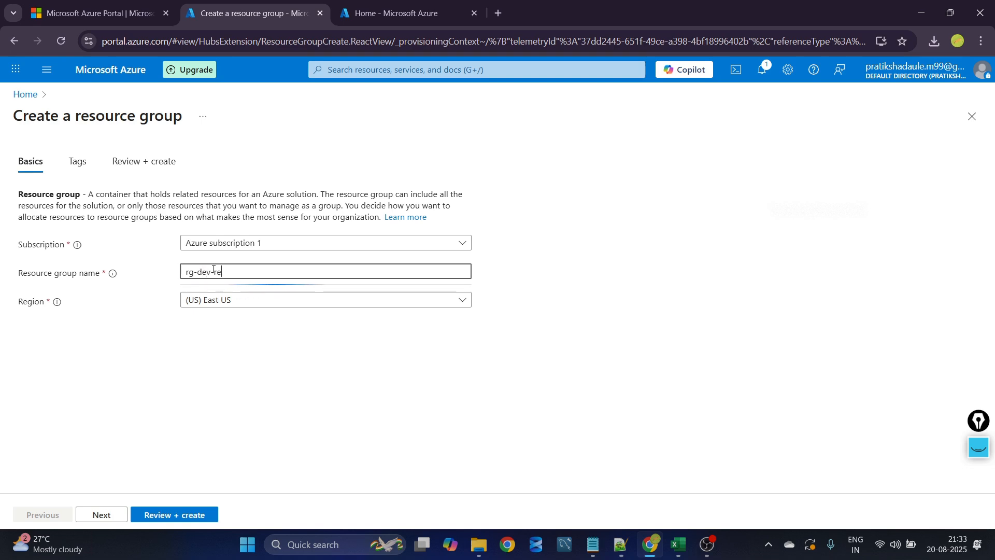
type("j001")
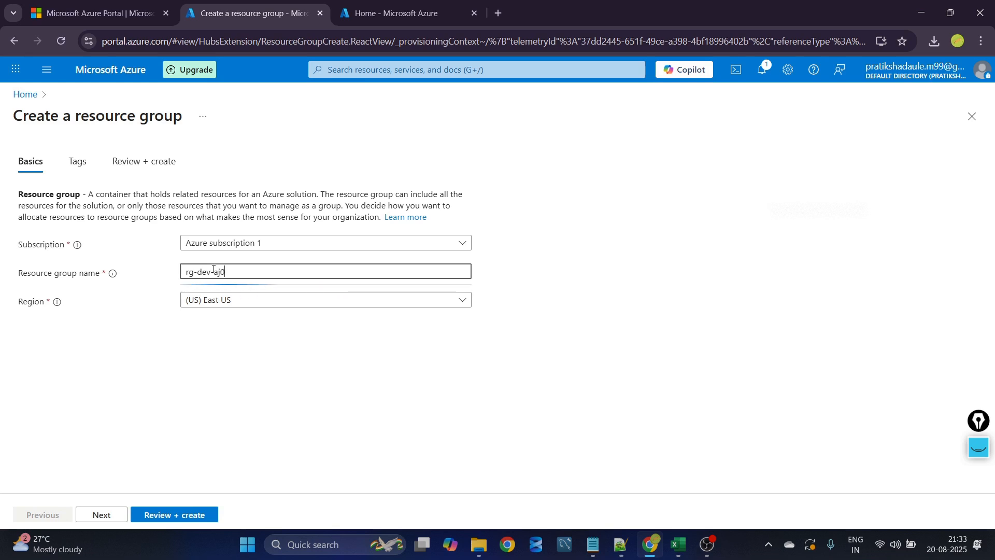
left_click(298, 298)
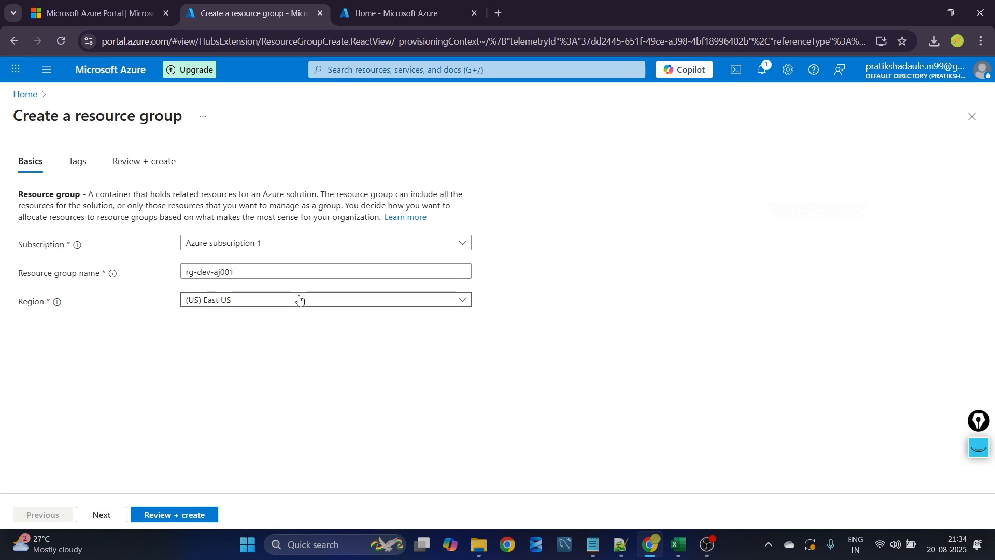
left_click(215, 276)
type("east")
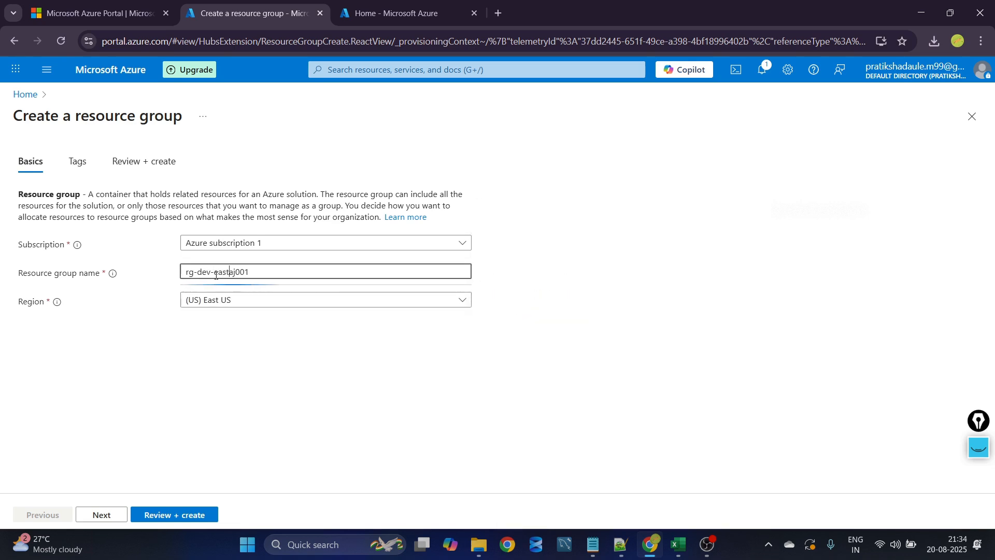
type("us-")
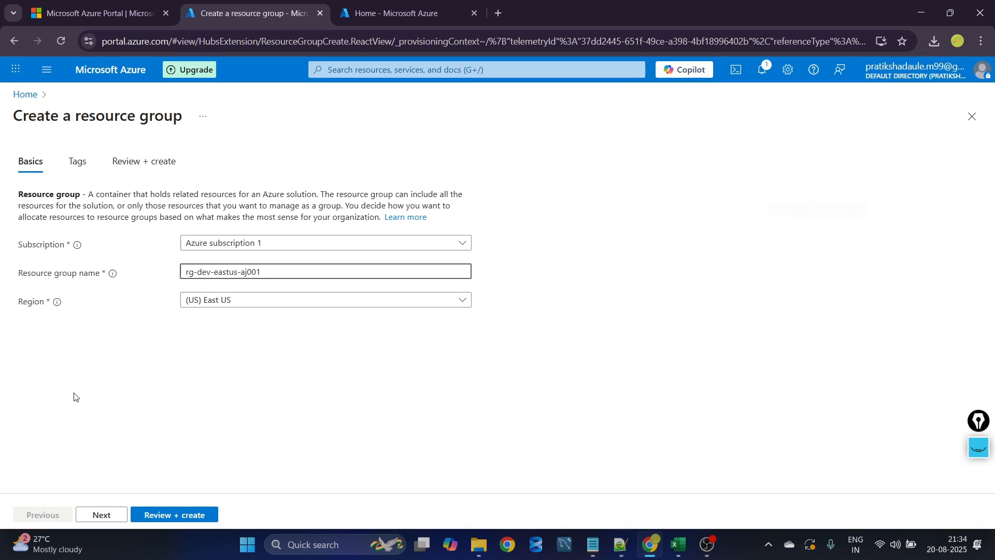
left_click(103, 510)
left_click(102, 513)
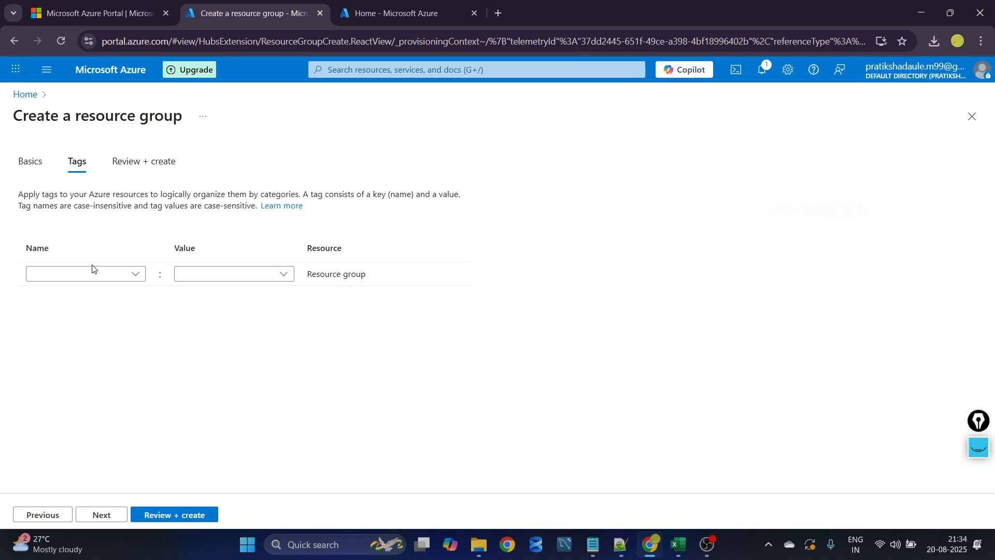
- Add a "Created by" tag to the resource group with the creator's first name as its value
left_click(80, 275)
type("cre")
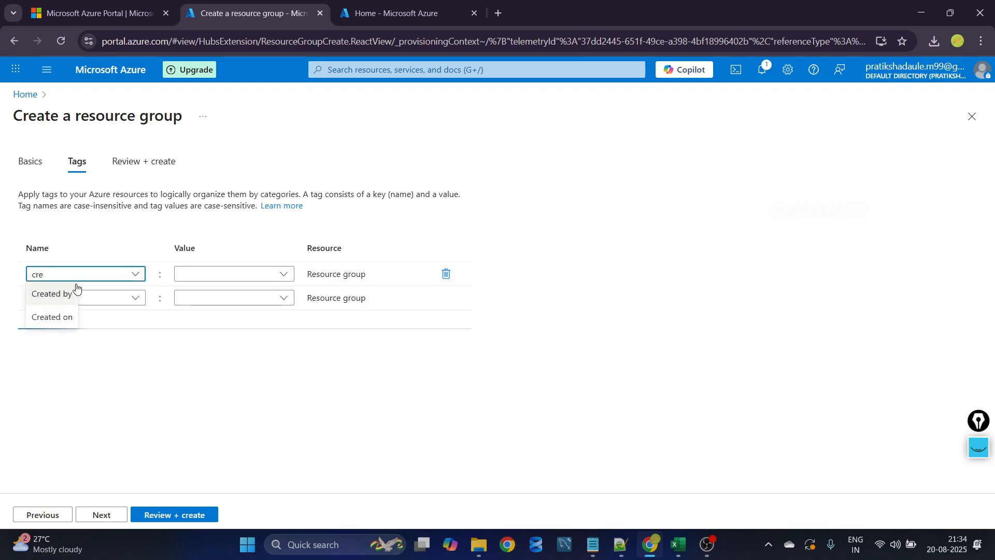
left_click(67, 293)
left_click(181, 274)
type("PAP")
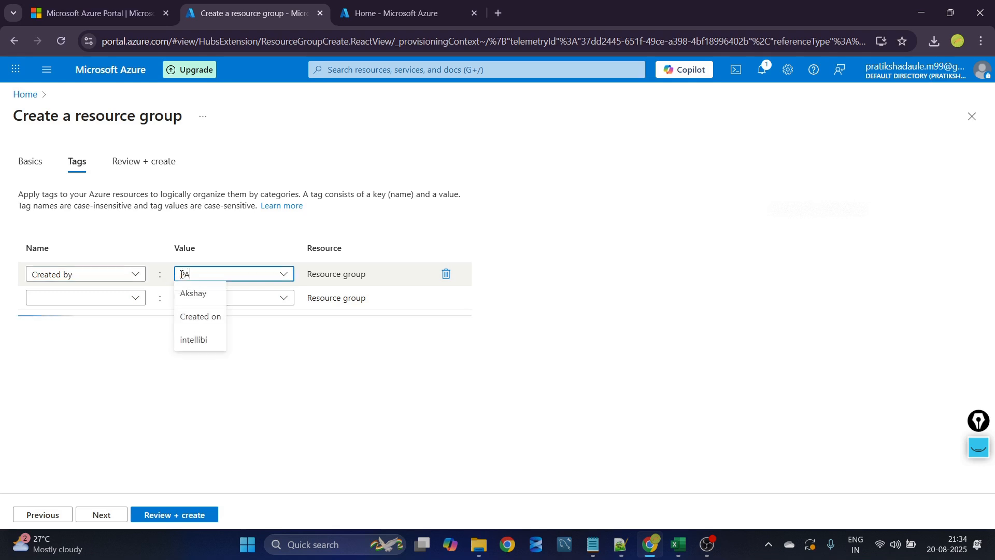
key("BackSpace")
type("A")
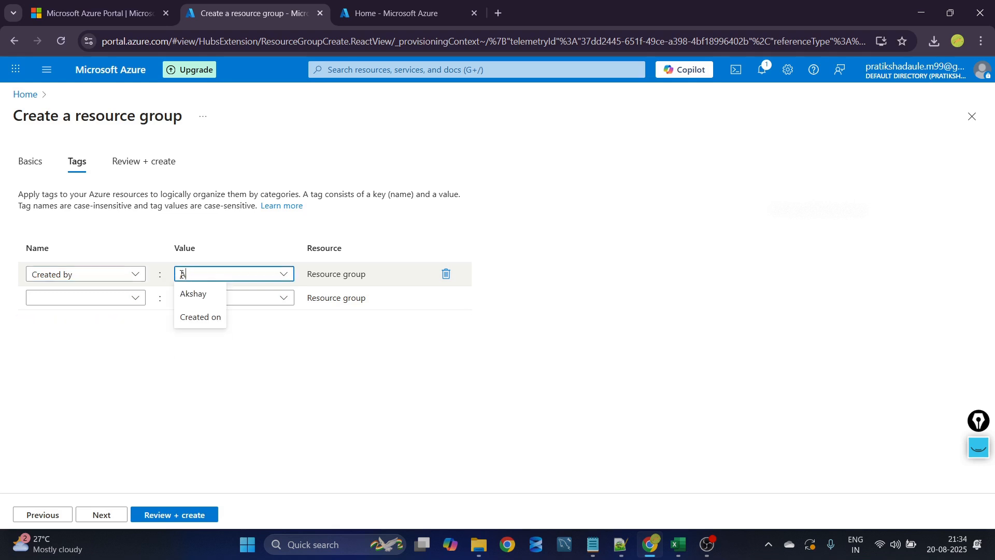
left_click(192, 293)
- Add a "Created on" tag to the resource group with the value 20/08/2025
left_click(77, 294)
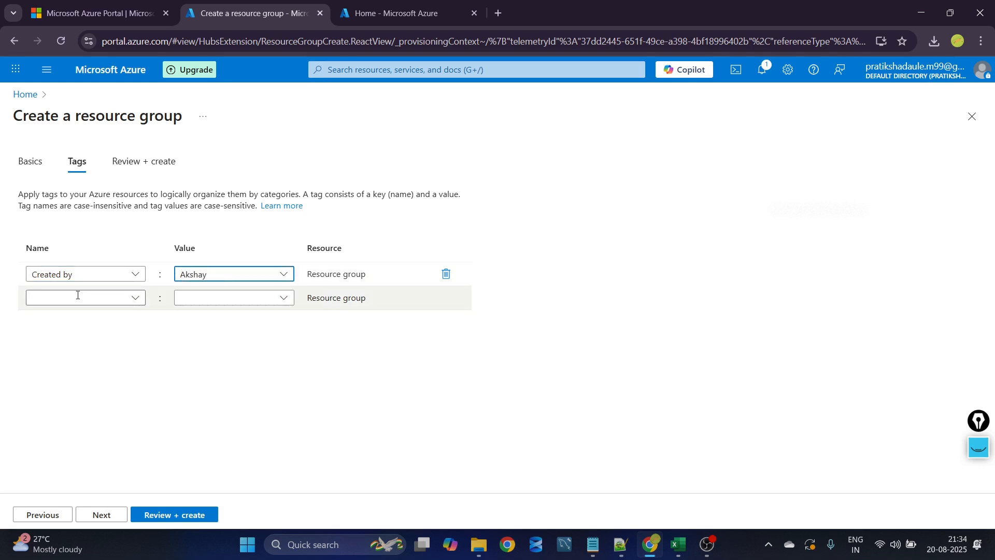
type("CRE")
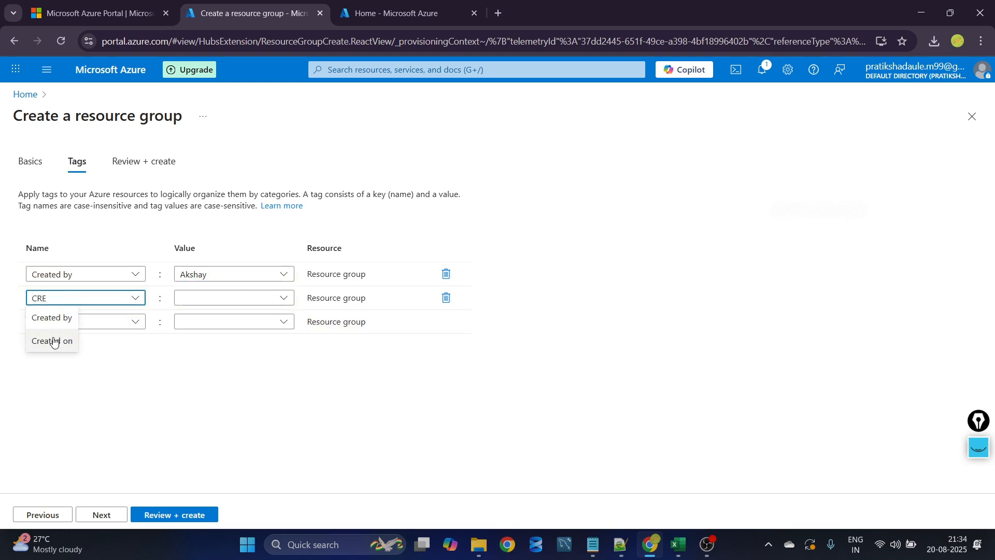
left_click(53, 342)
left_click(208, 297)
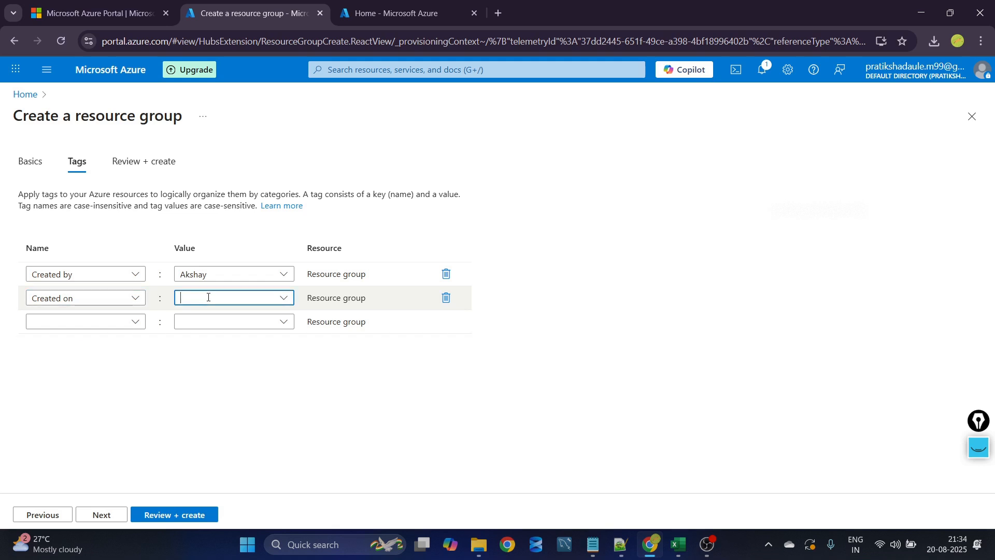
type("20")
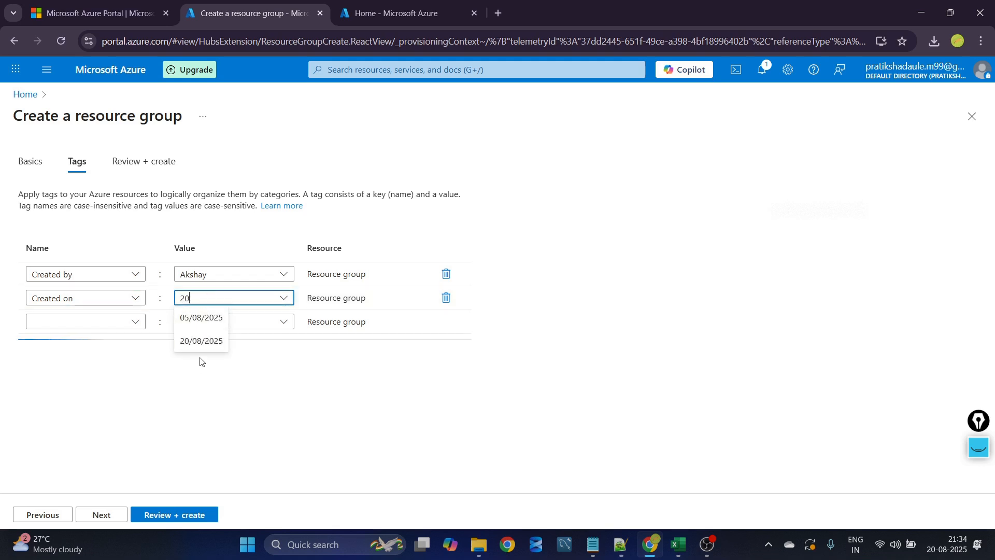
left_click(202, 344)
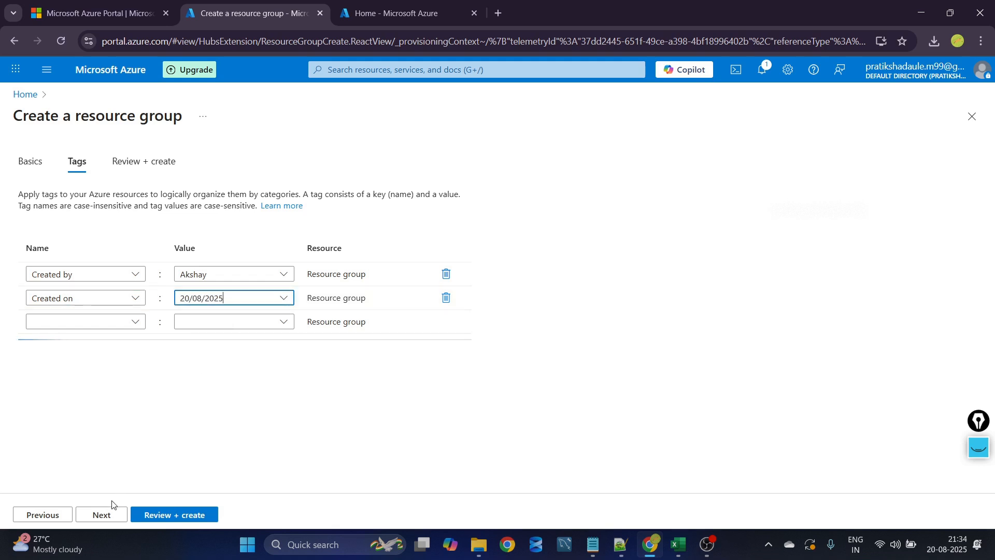
- Review and create the resource group, open it and dismiss the creation notification
left_click(103, 514)
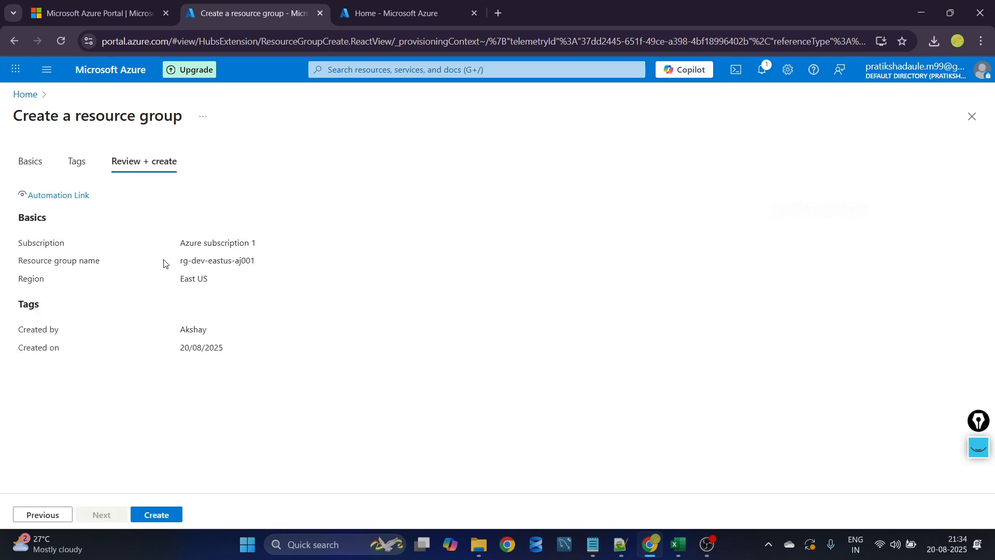
left_click(166, 520)
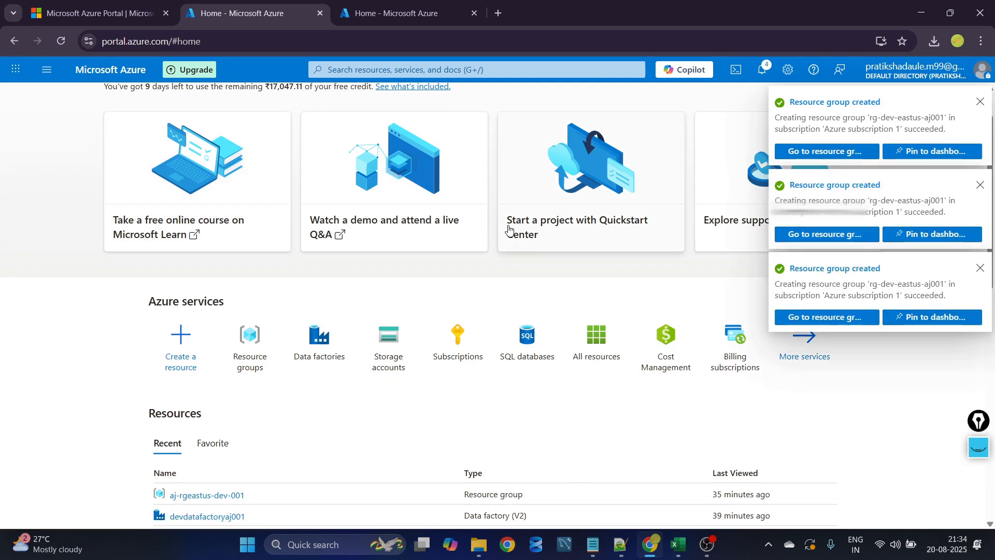
left_click(818, 153)
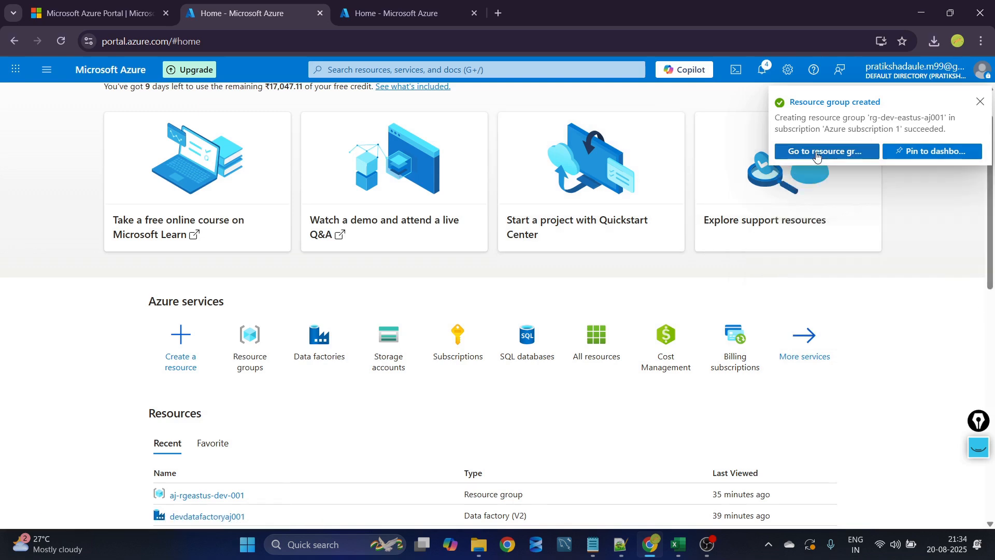
left_click(981, 103)
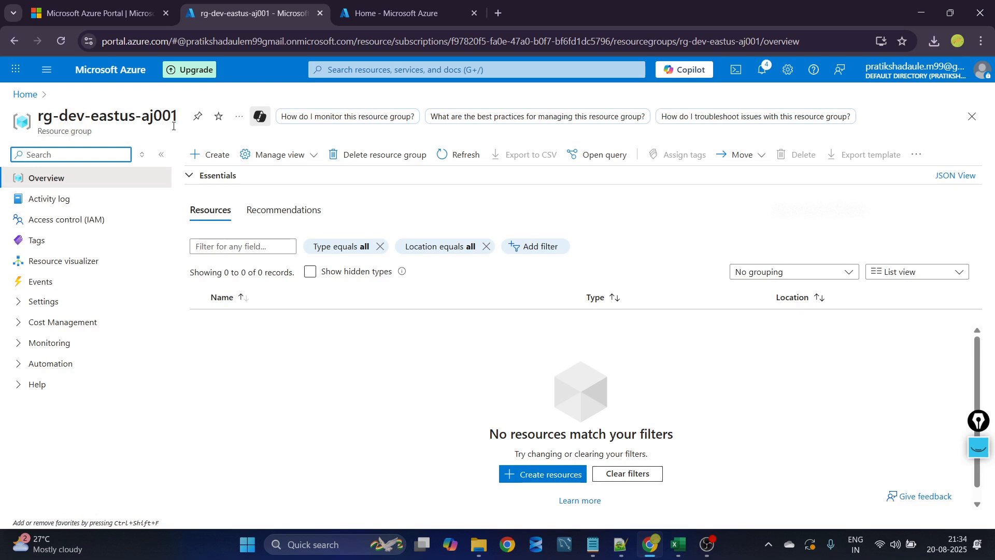
- Start adding a resource to the resource group, and in the Notepad++ notes mark the RESOURCE GROUP line CREATED and append -- to ADF
left_click(206, 155)
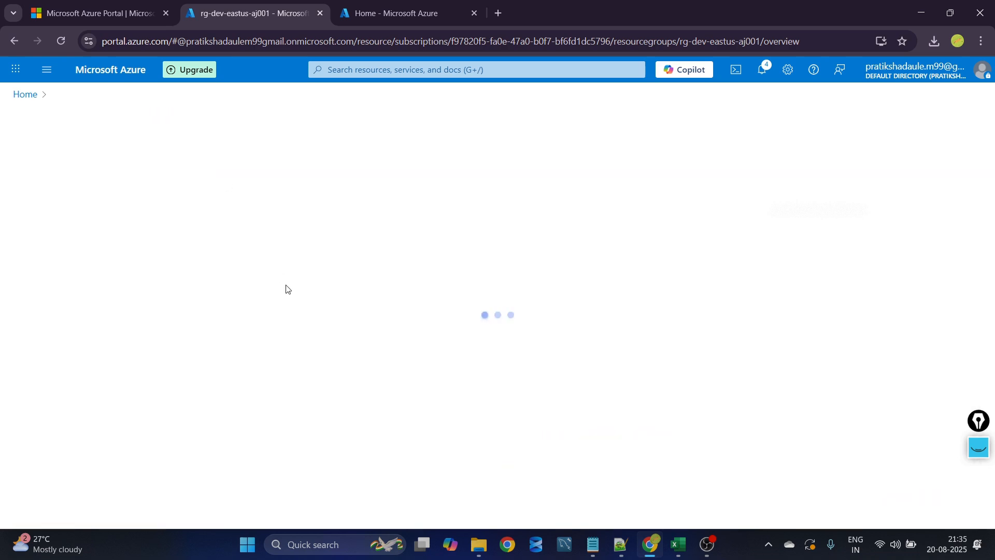
mouse_move(621, 544)
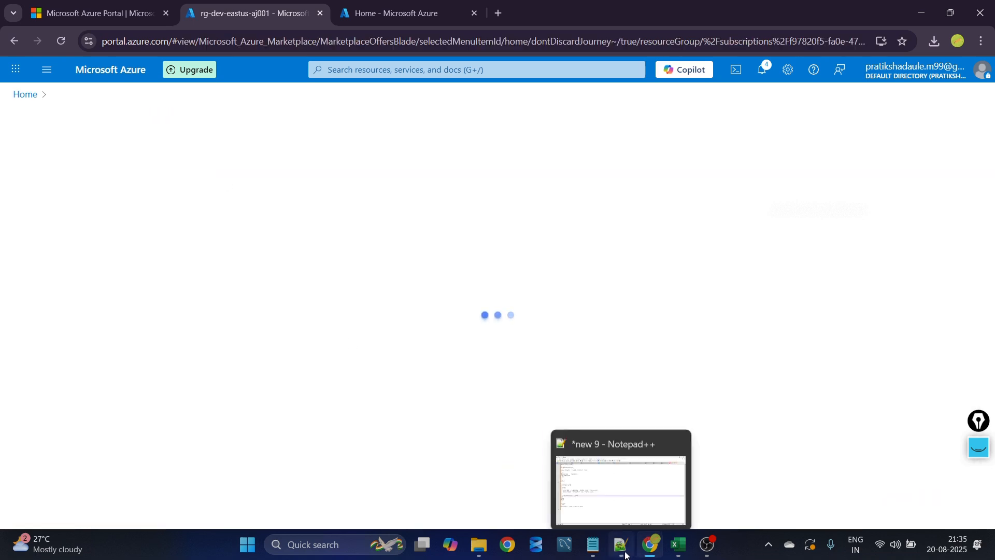
left_click(599, 479)
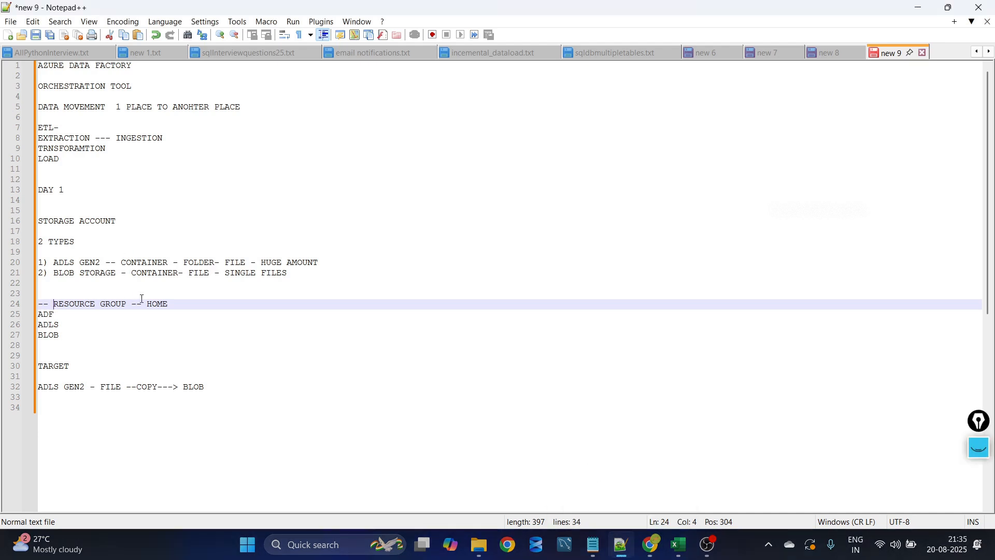
left_click(196, 305)
type("CREATED")
key("Return")
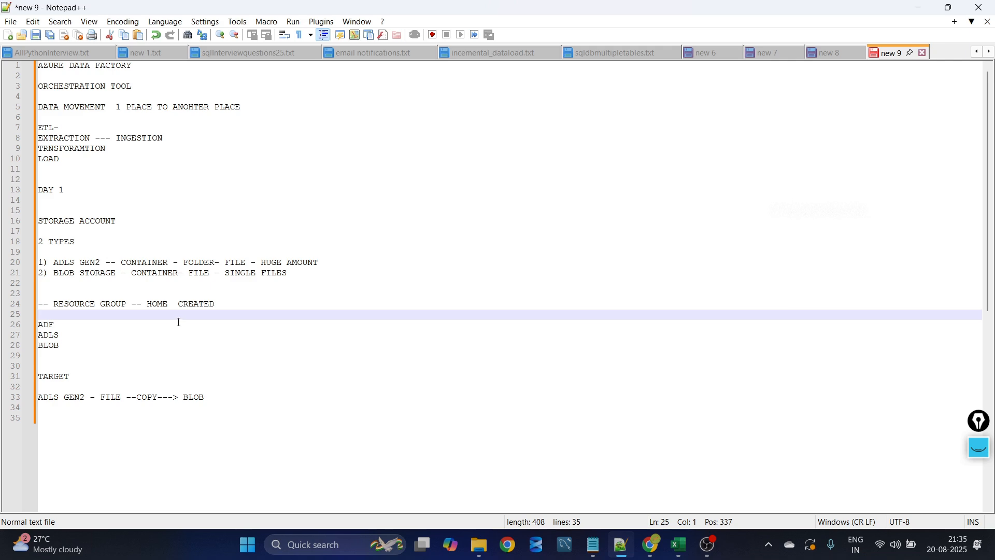
left_click(176, 323)
type("--")
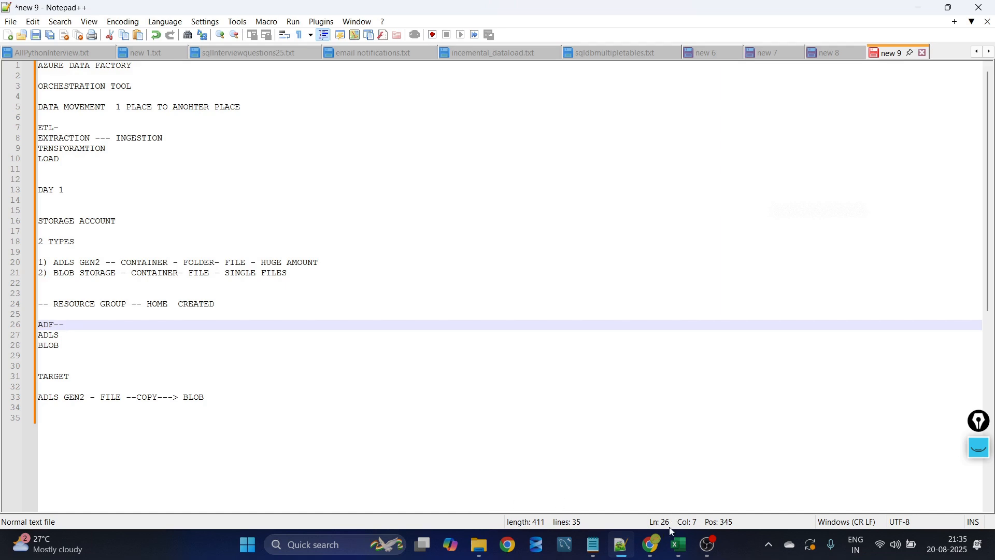
- Back in Chrome, search the Marketplace for AZURE DATA FACTORY and start creating Microsoft's Data Factory with the Data Factory plan
mouse_move(652, 550)
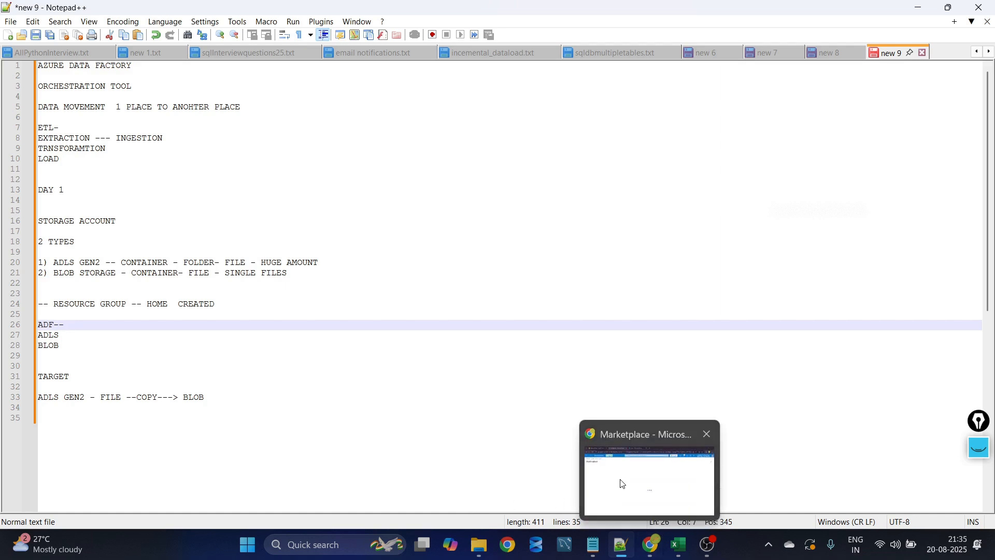
left_click(624, 480)
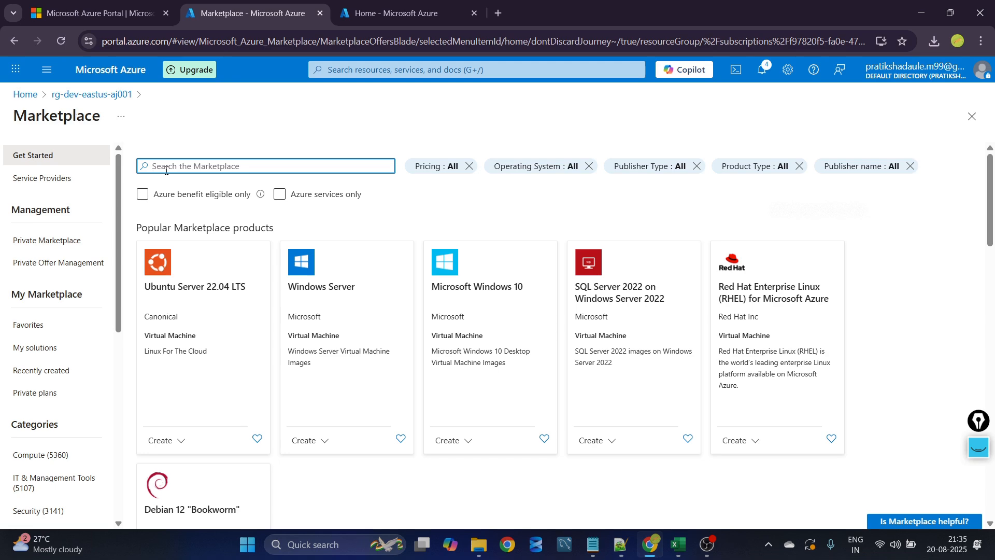
type("AZURE DATA FACTORY")
key("Return")
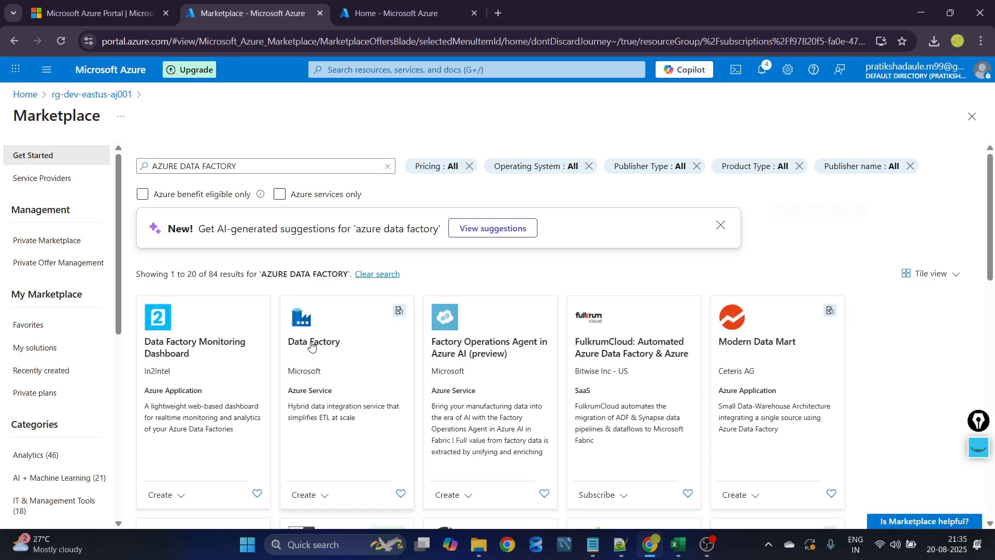
scroll(311, 346, "down", 2)
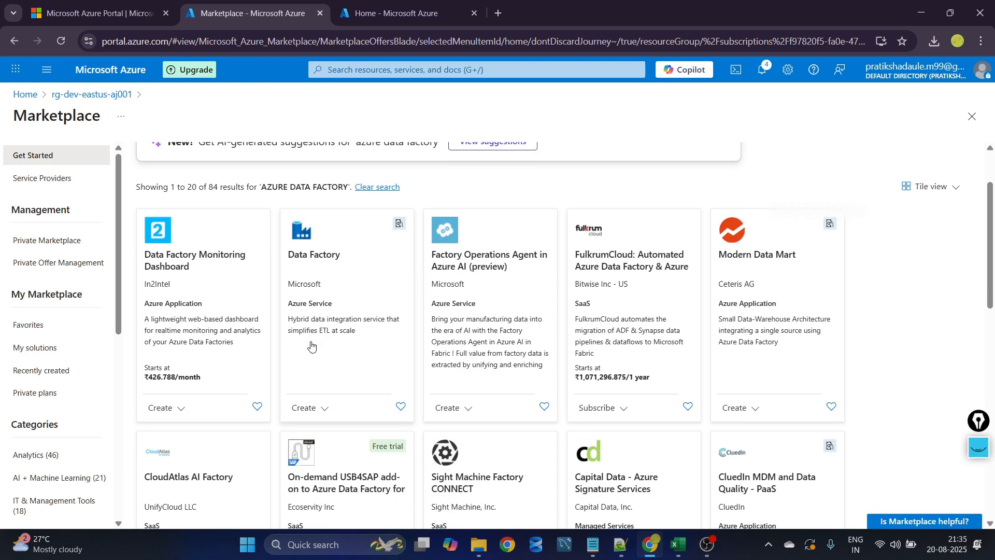
left_click(328, 263)
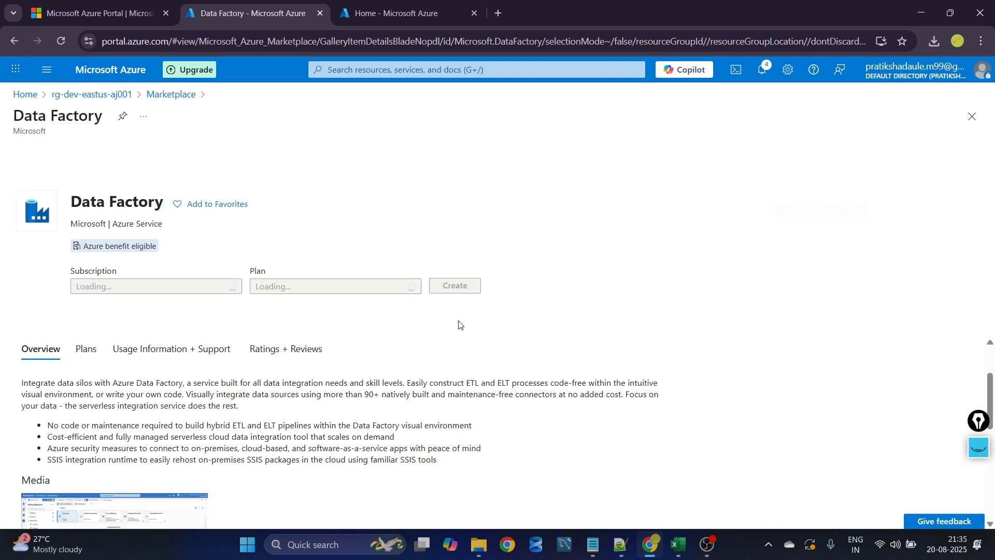
scroll(459, 323, "down", 2)
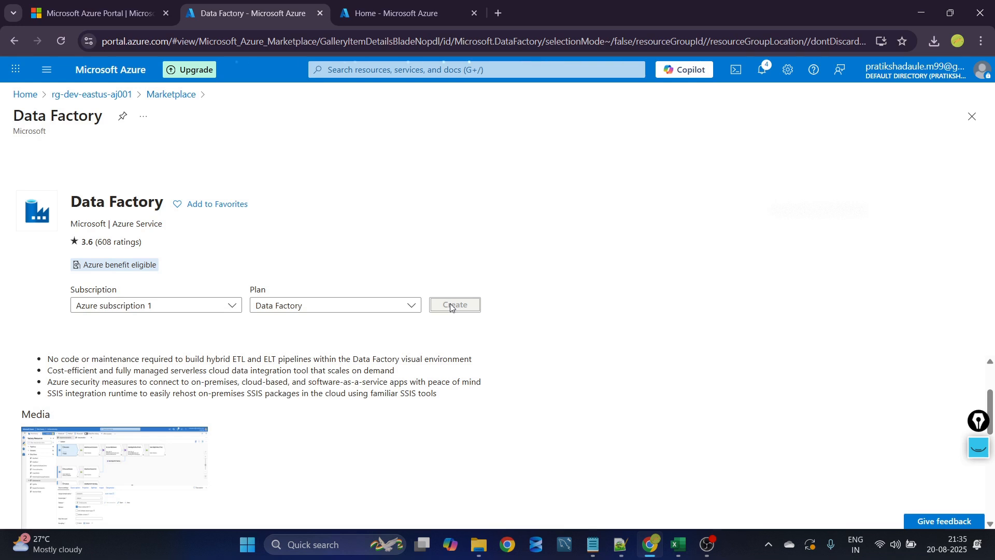
left_click(450, 305)
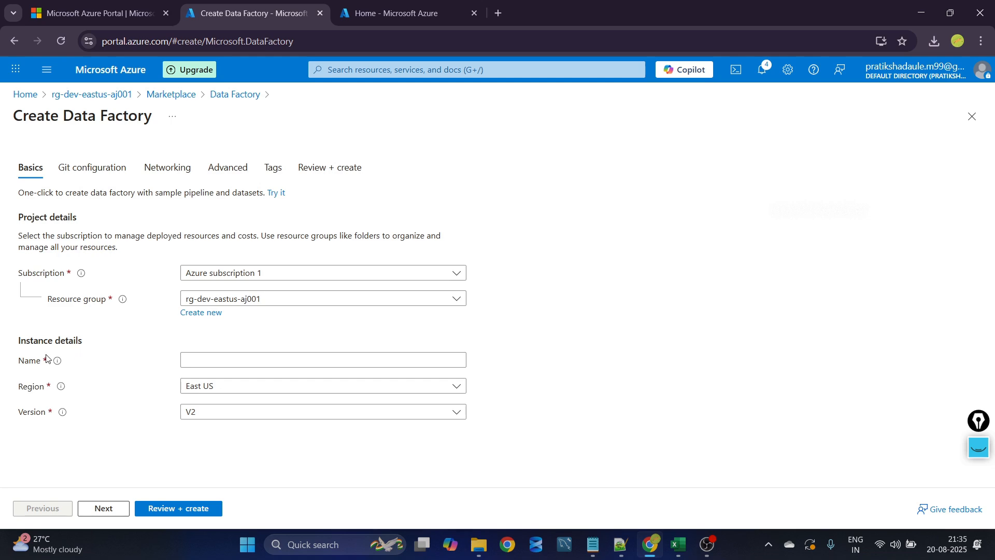
- Name the data factory datafactorydeveastus001, keep the East US region and version V2, and proceed to the Git configuration
left_click(225, 361)
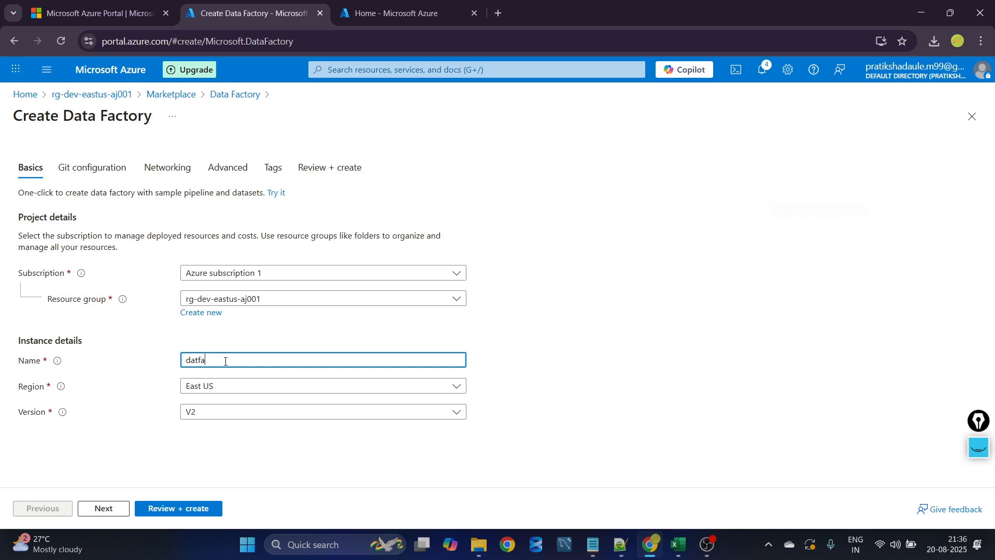
type("datad")
key("BackSpace")
type("factorydeveastus001")
left_click(521, 387)
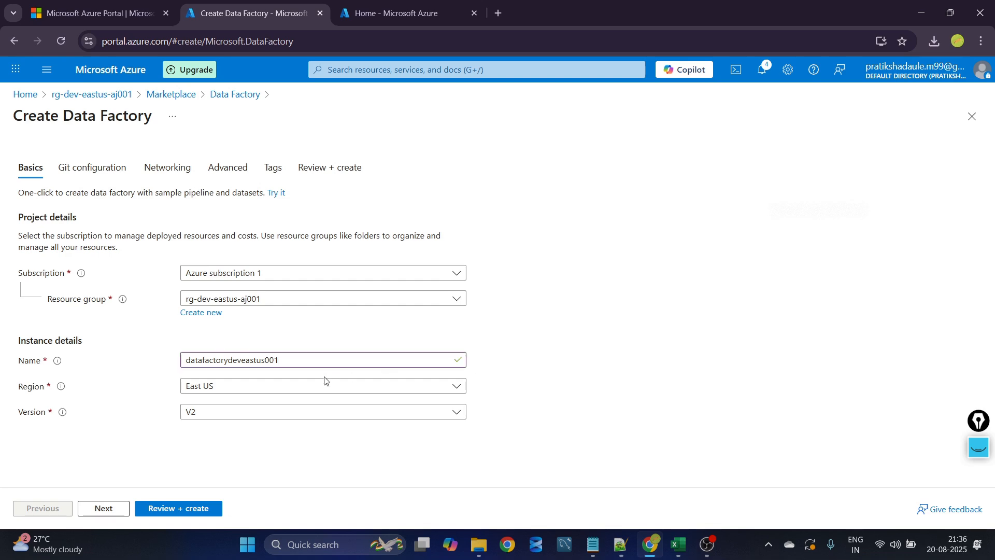
left_click(303, 411)
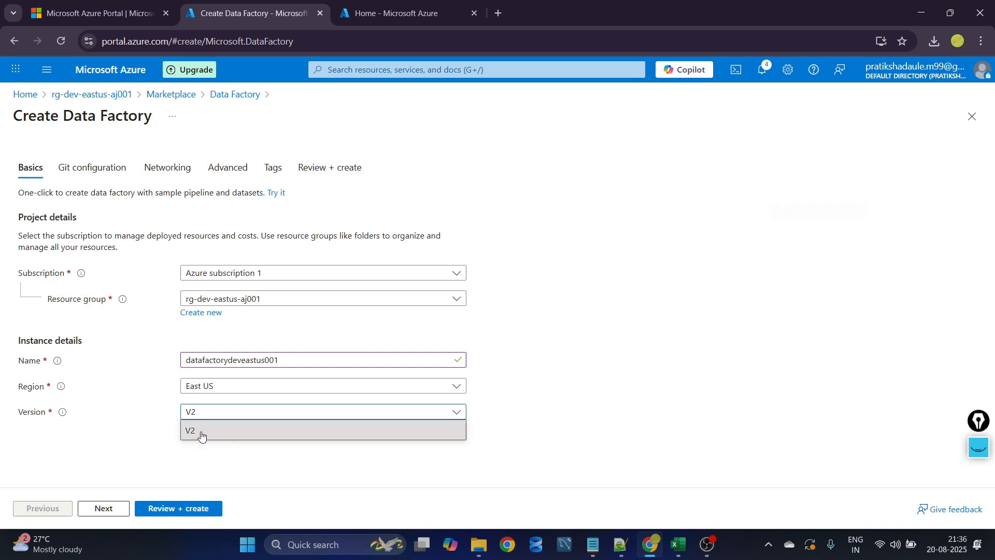
left_click(102, 508)
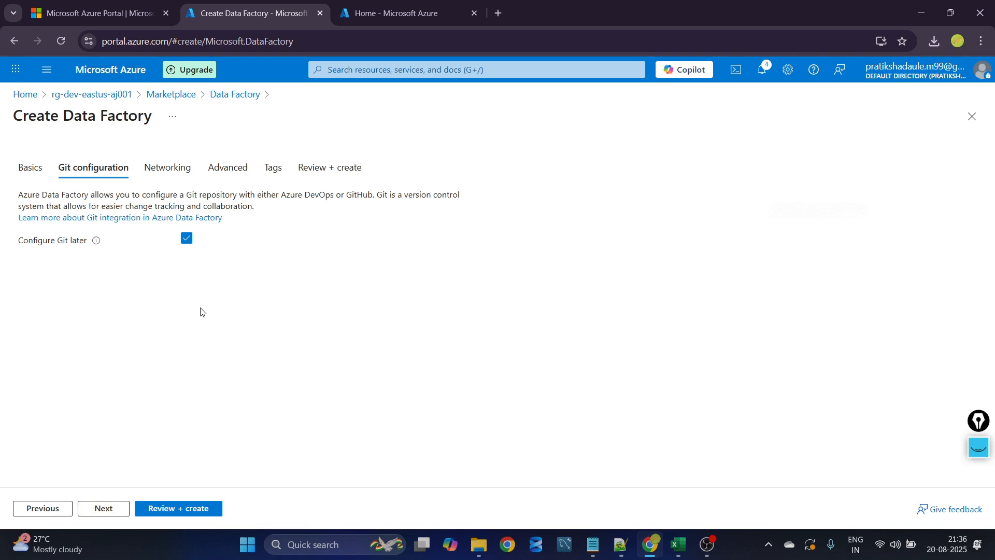
- Keep the default Git, public endpoint and encryption settings, leave the tags empty, and review and create the data factory
left_click(99, 509)
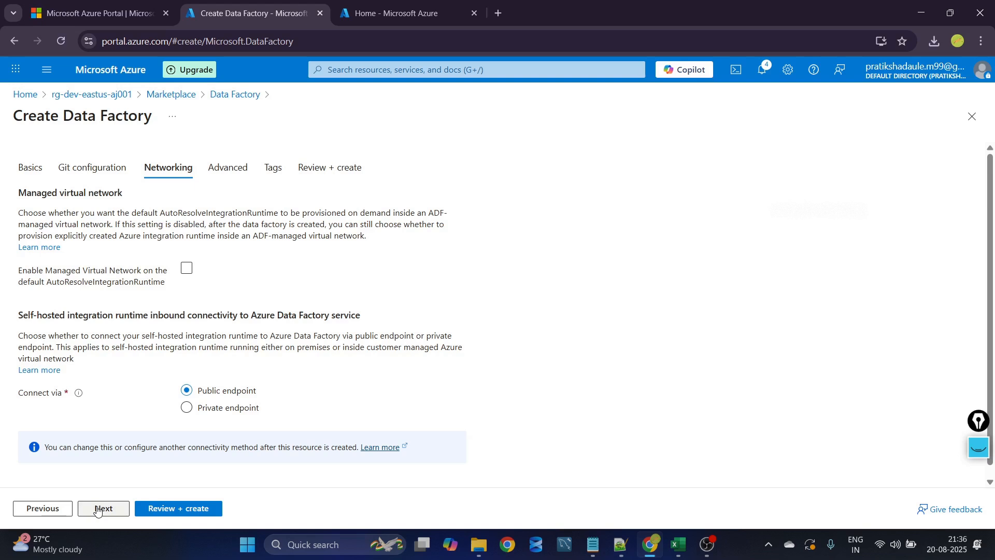
scroll(177, 361, "down", 1)
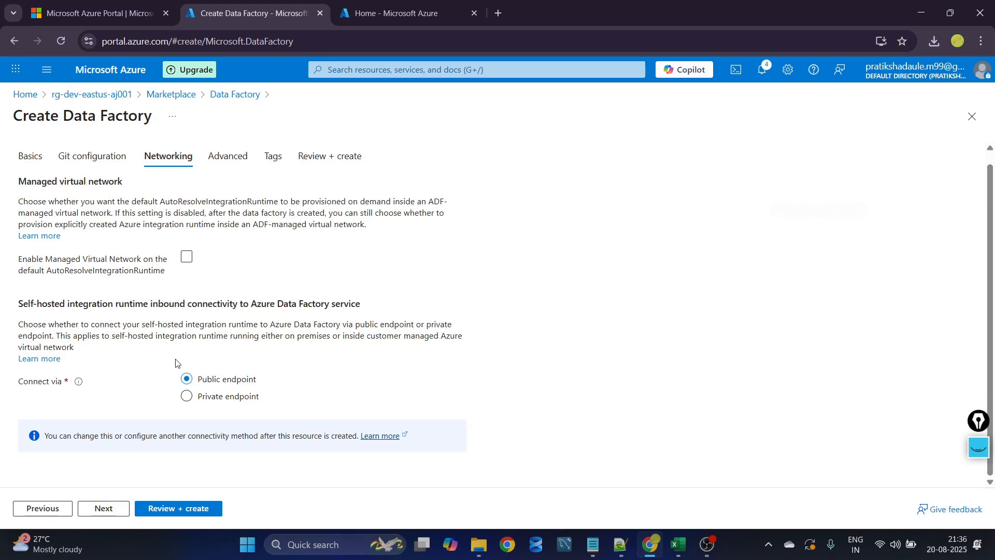
left_click(101, 509)
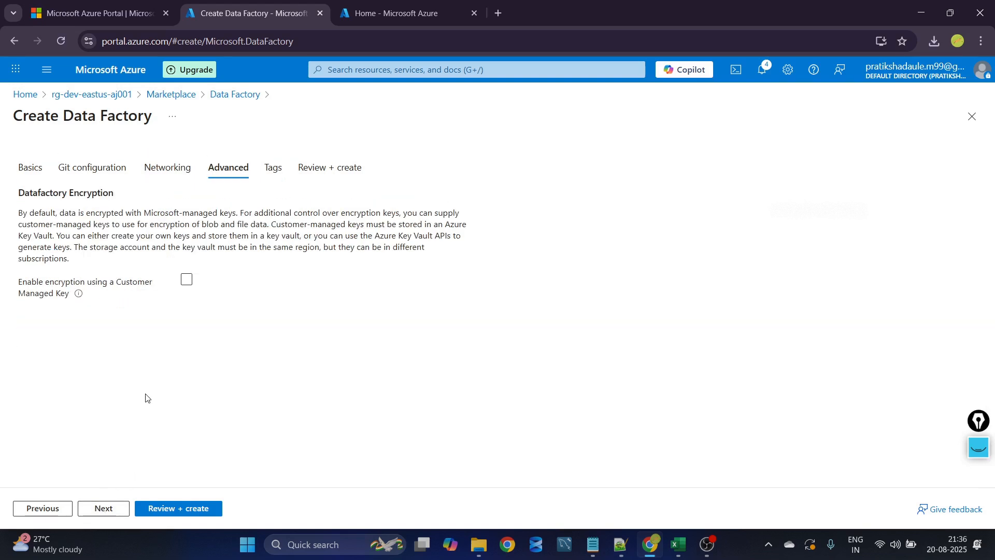
left_click(106, 509)
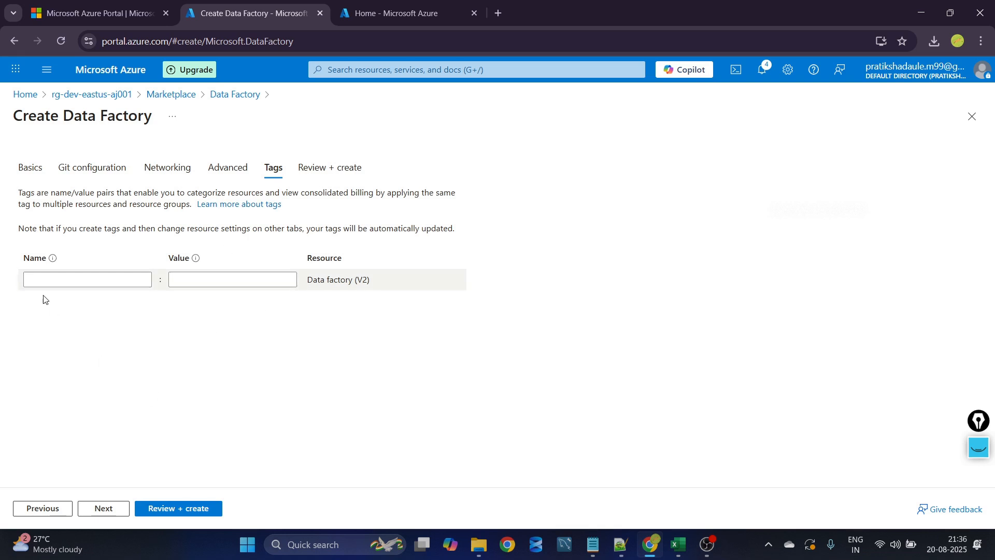
left_click(159, 509)
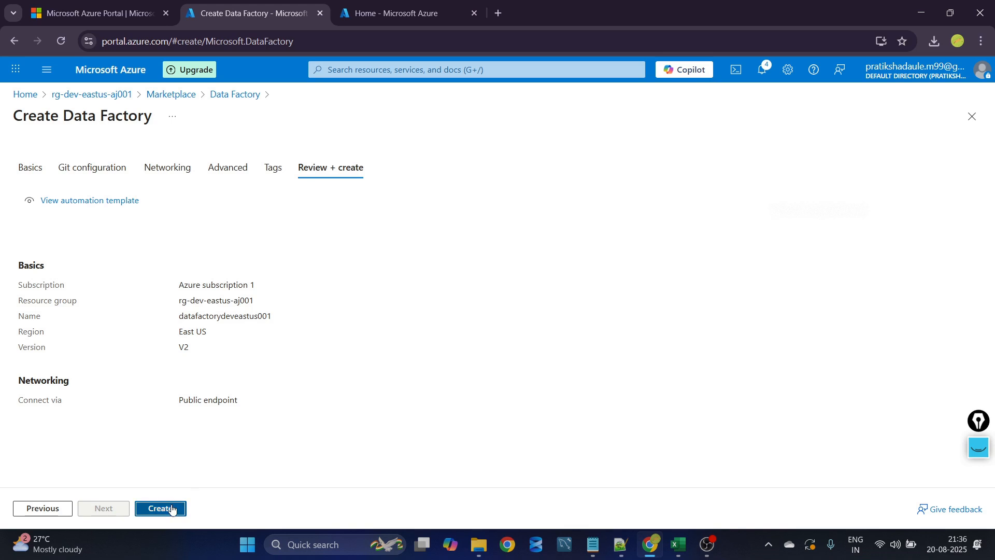
left_click(173, 509)
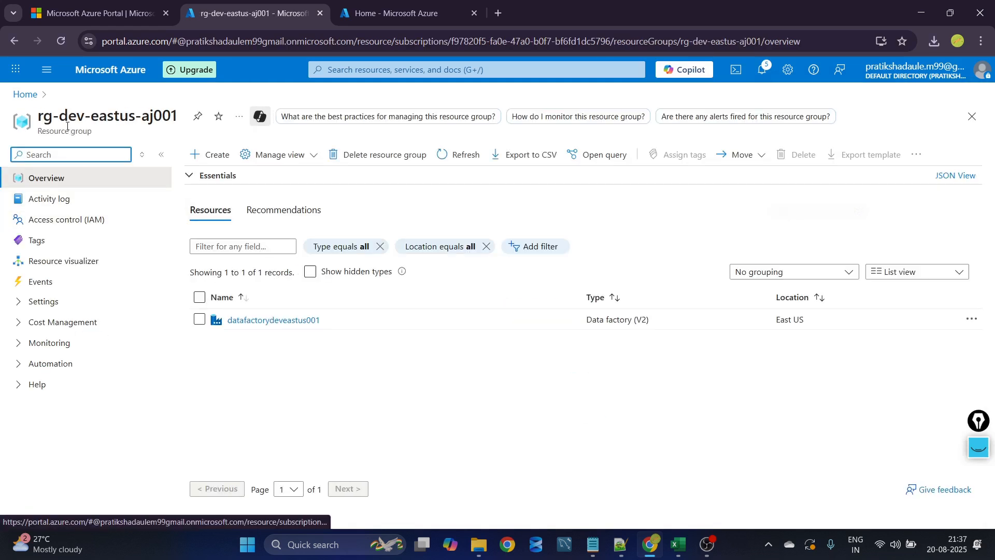
- Open datafactorydeveastus001 from the resource group in a new tab, and open the resource groups list from the Azure home page
left_click_drag(41, 112, 158, 138)
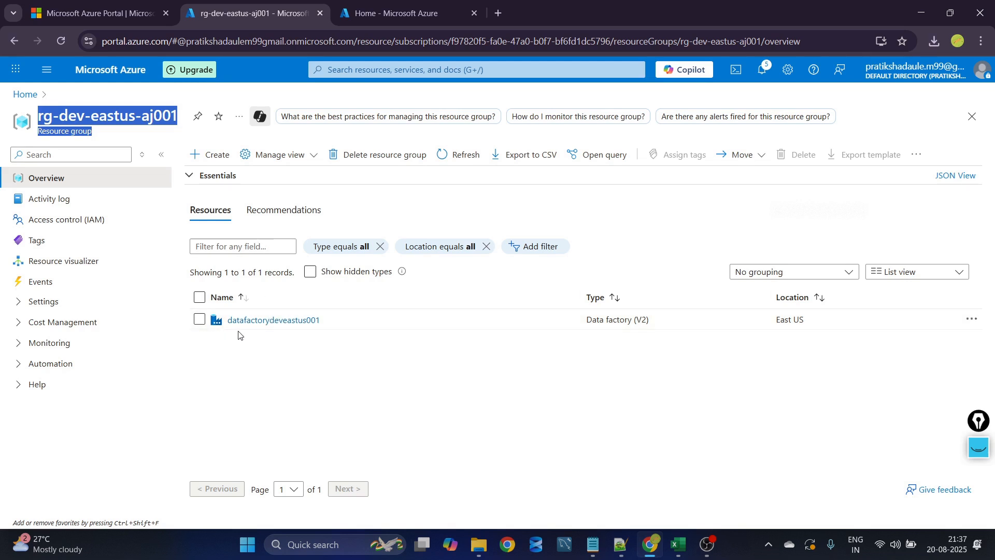
right_click(264, 325)
left_click(299, 334)
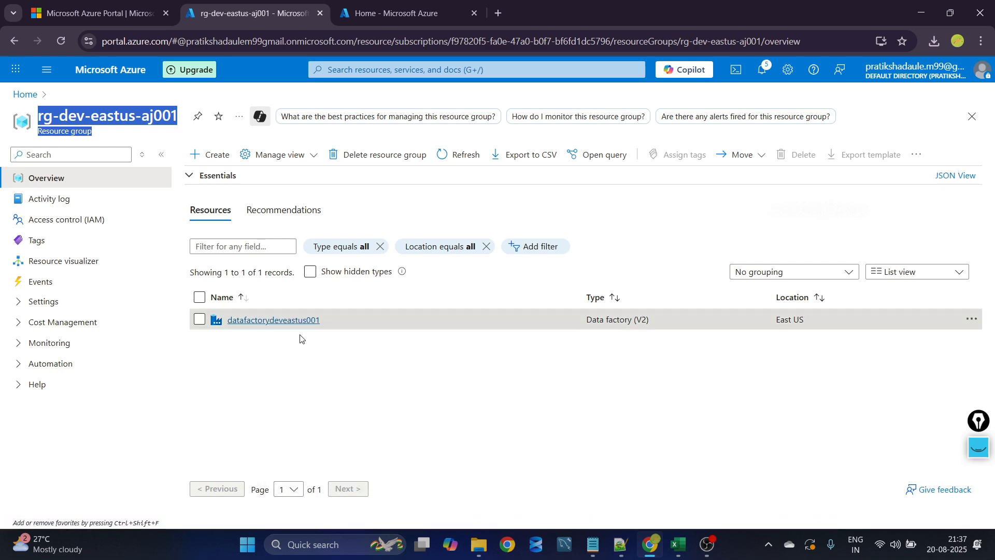
left_click(380, 17)
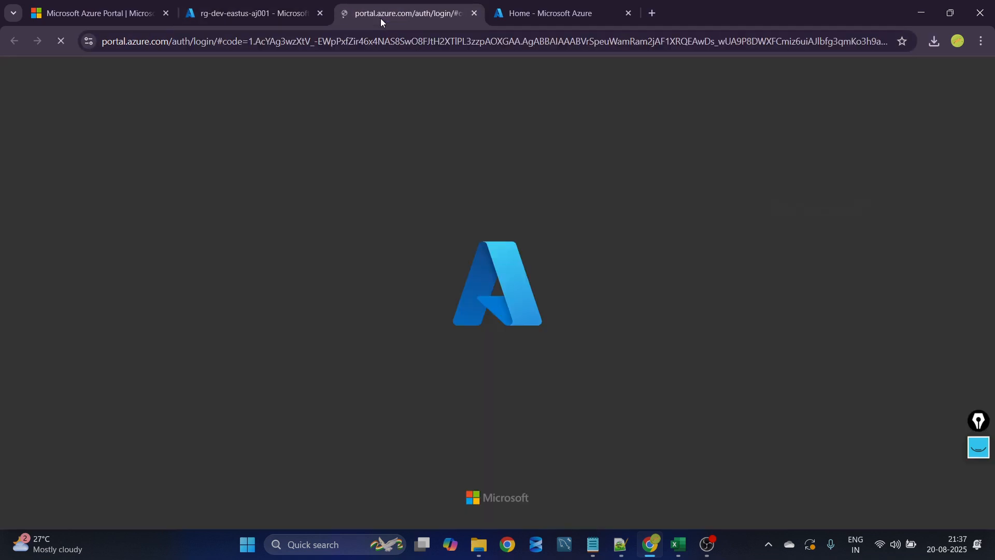
left_click(542, 12)
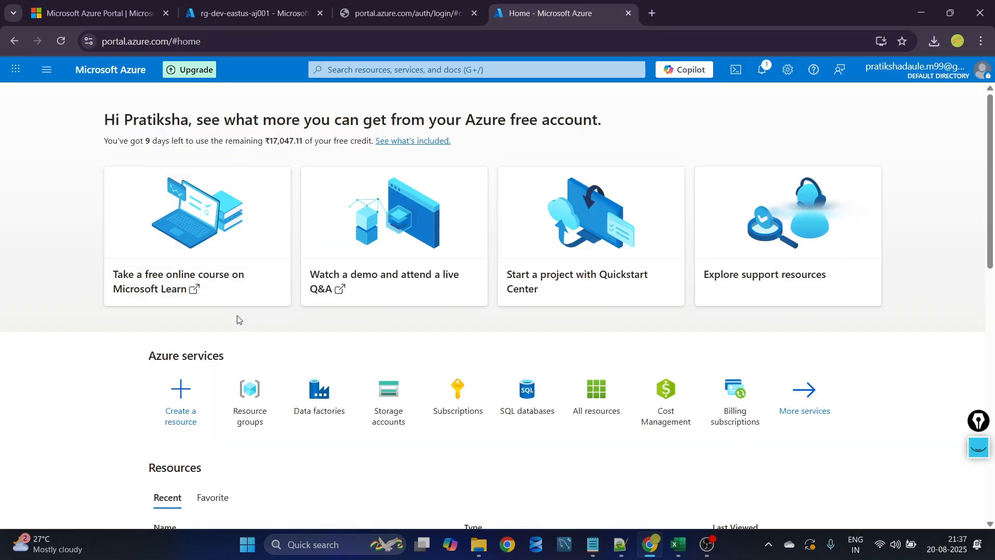
left_click(245, 396)
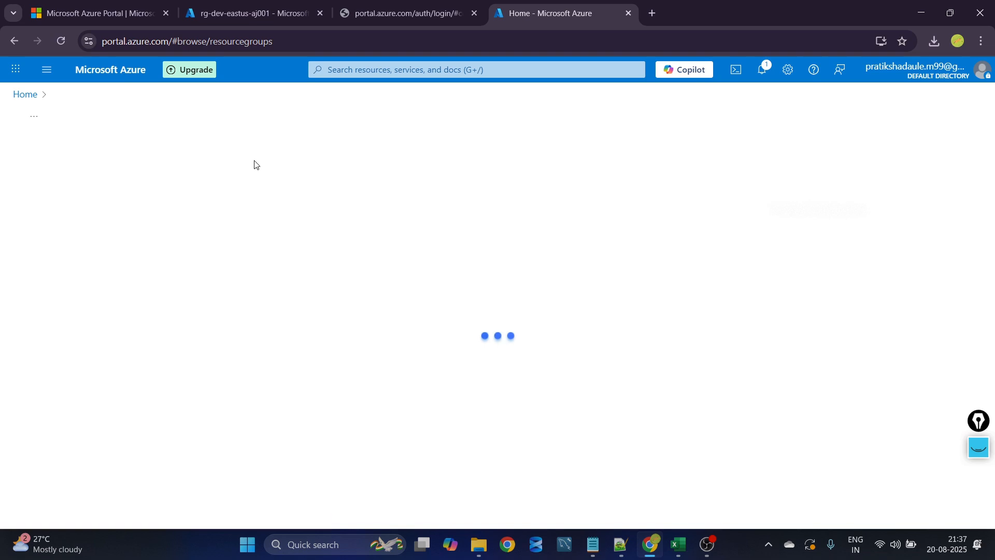
- In the Notepad++ notes, mark the ADF line as created and append -- to the ADLS line
left_click(633, 549)
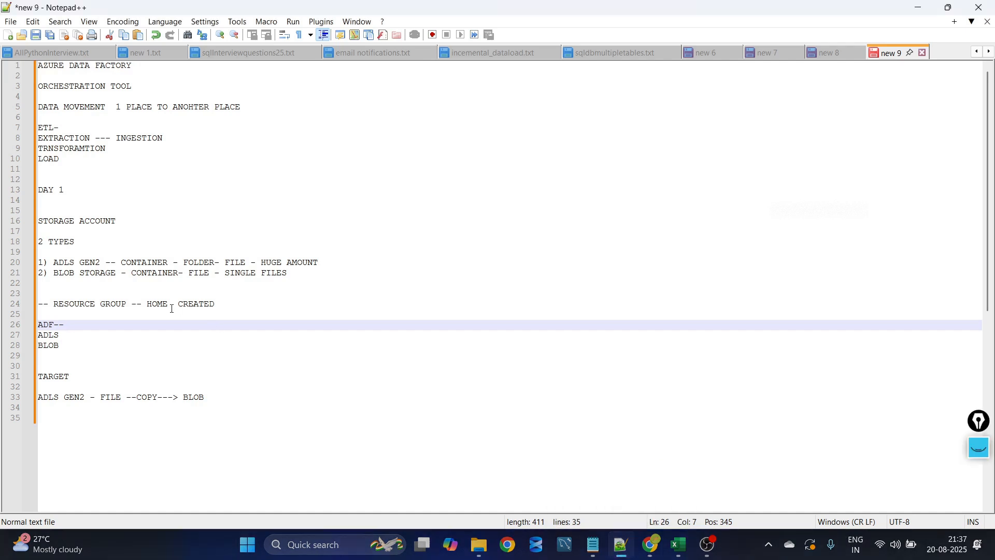
type("create")
left_click(120, 337)
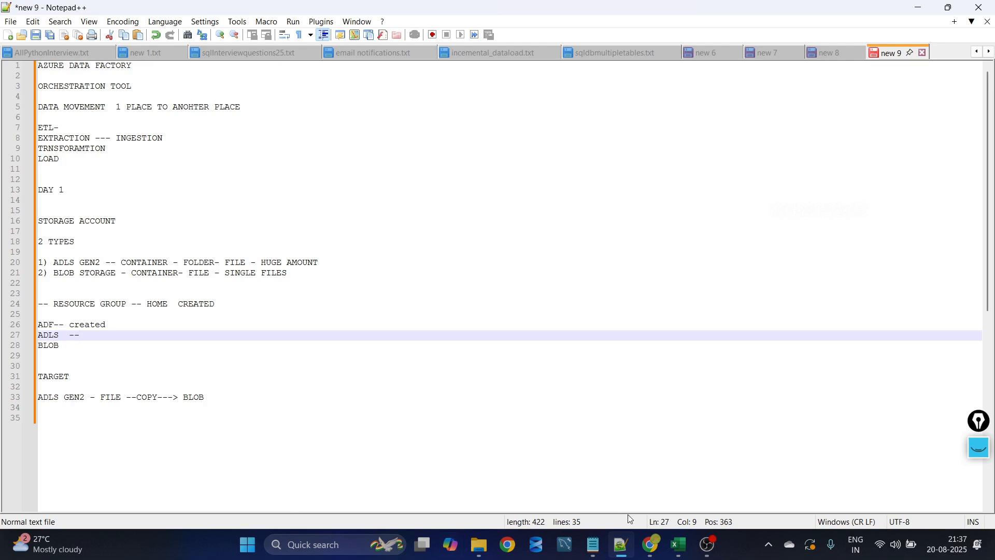
- Back in Chrome, view the resources of the aj-rgeastus-dev-001 resource group and open rg-dev-eastus-aj001 from the list
mouse_move(647, 541)
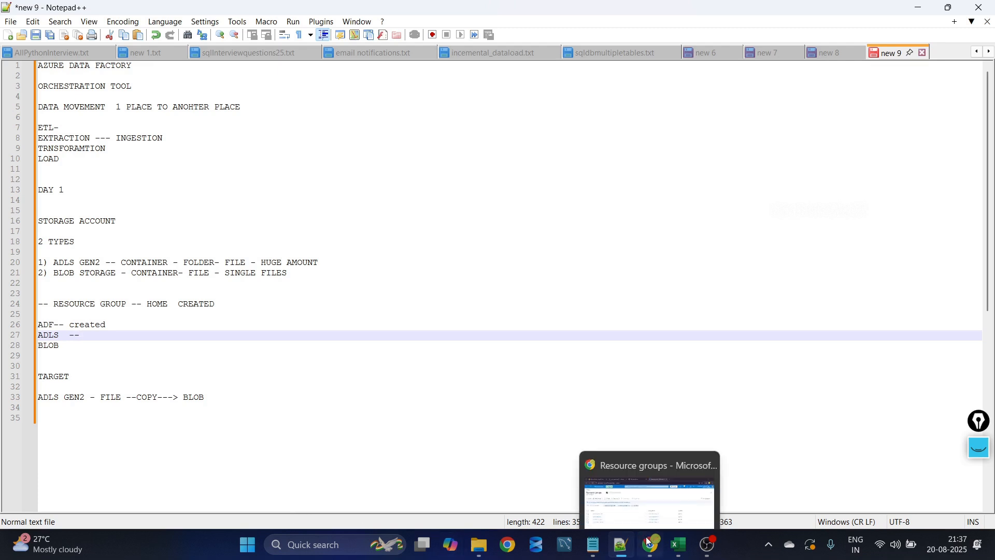
left_click(640, 502)
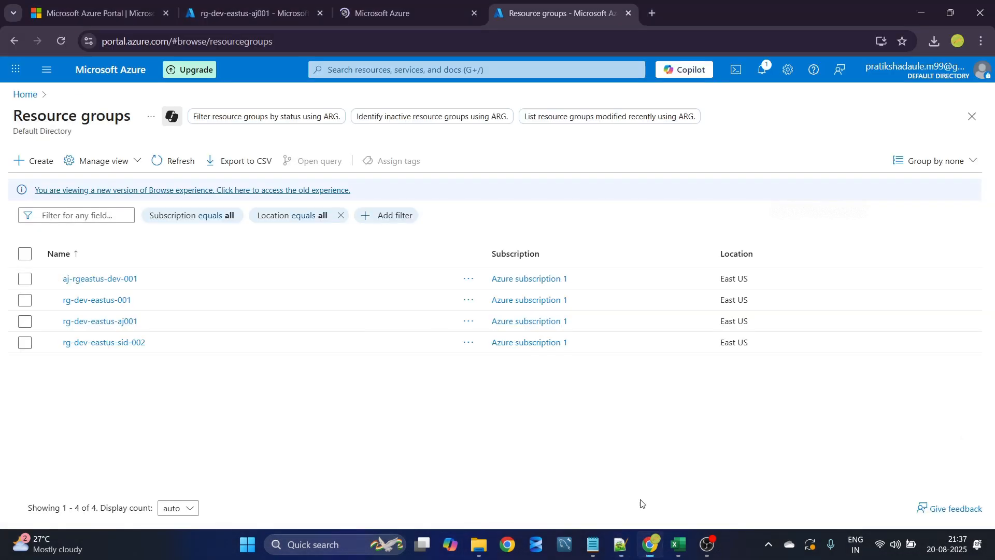
left_click(97, 282)
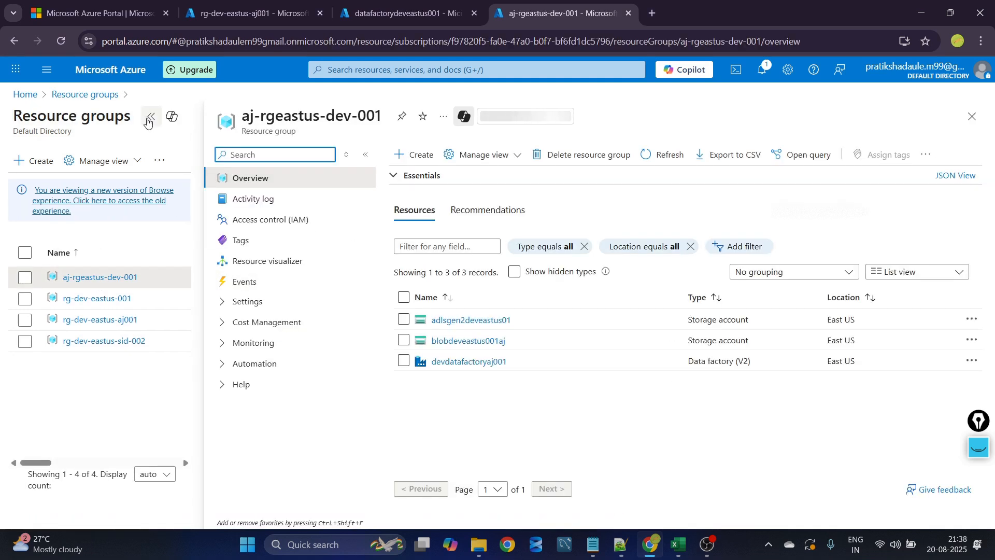
left_click(150, 117)
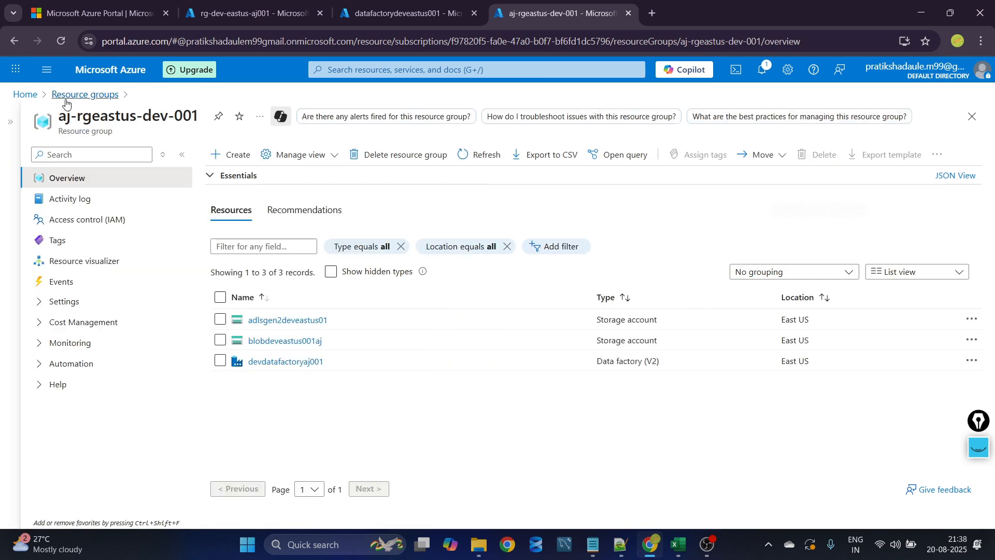
left_click(11, 123)
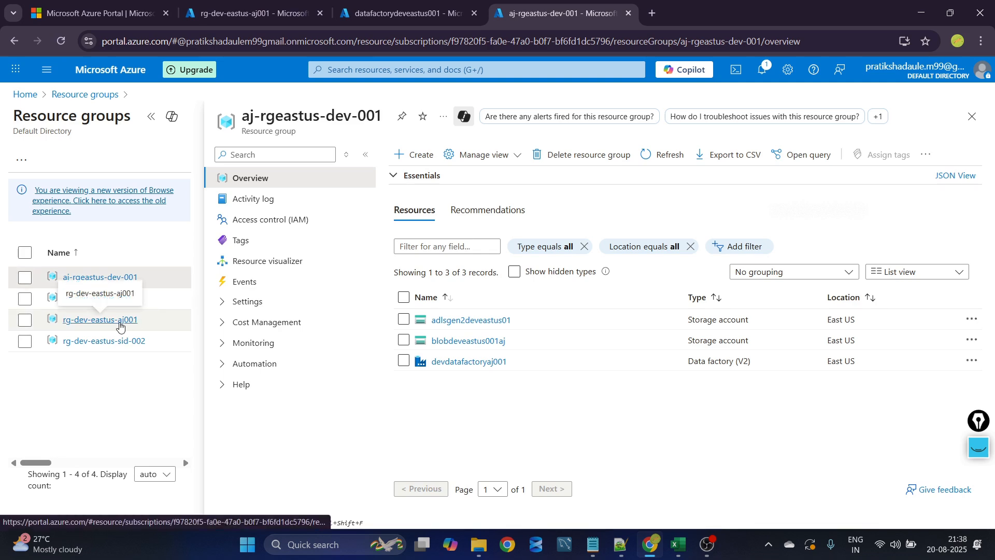
left_click(120, 321)
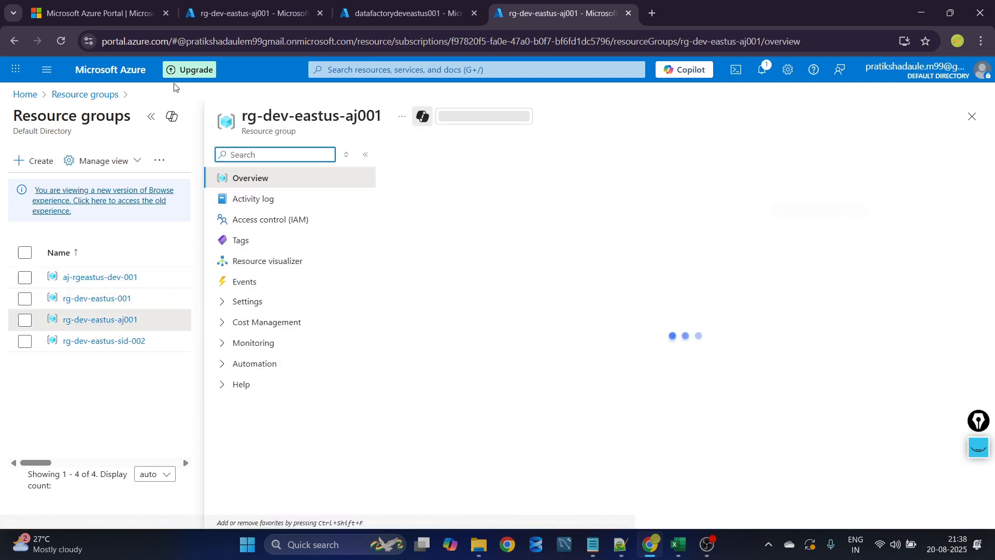
- Launch Azure Data Factory Studio from the datafactorydeveastus001 overview and return to the rg-dev-eastus-aj001 resource group page
left_click(151, 120)
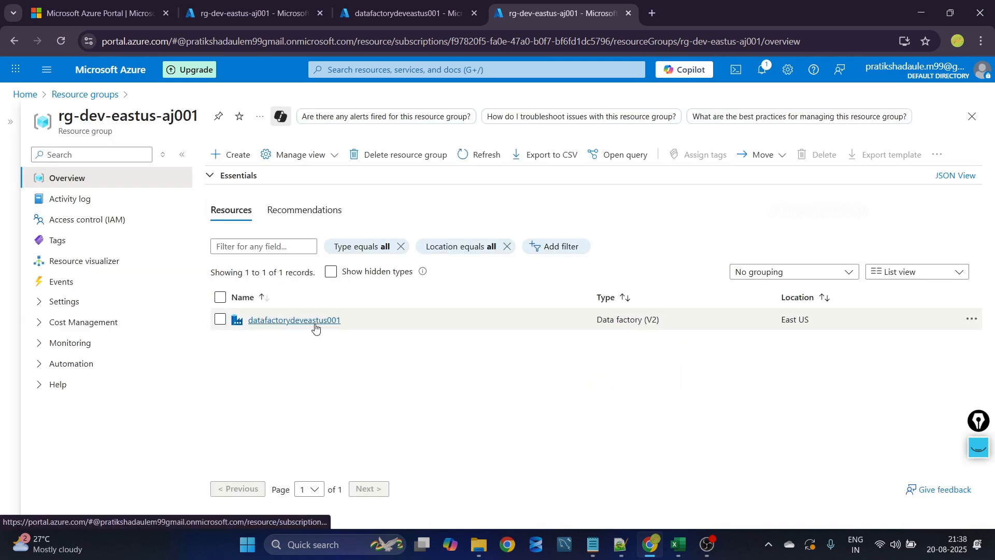
left_click(369, 7)
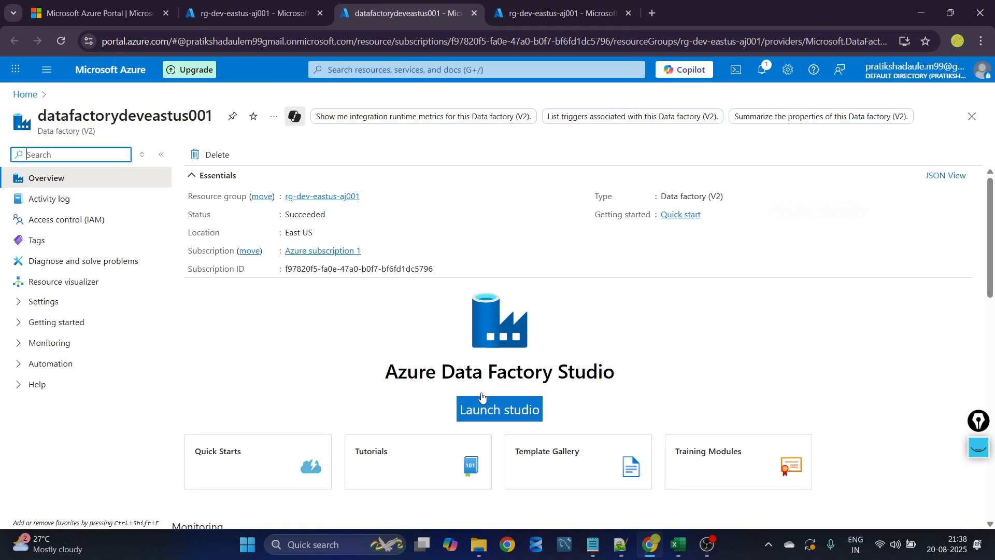
left_click(494, 414)
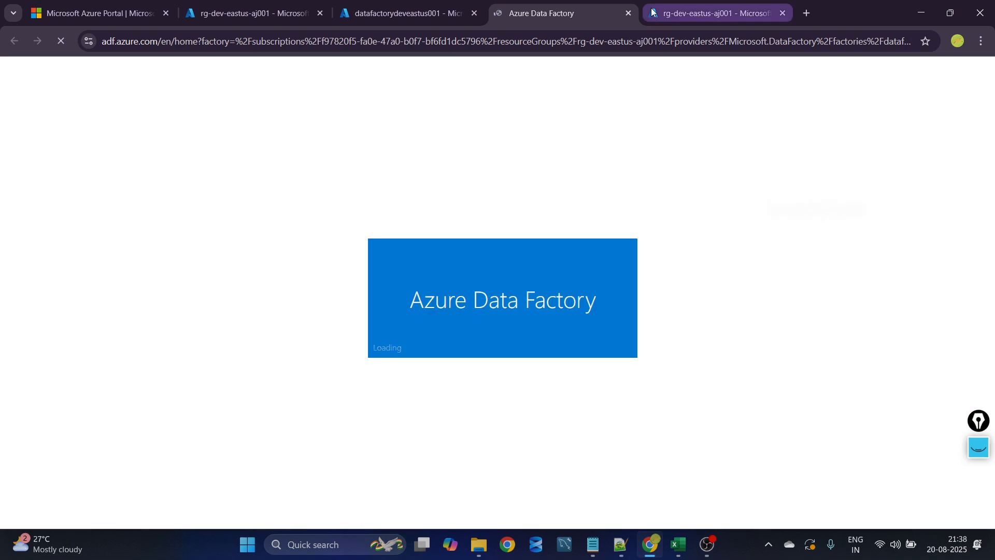
left_click(691, 10)
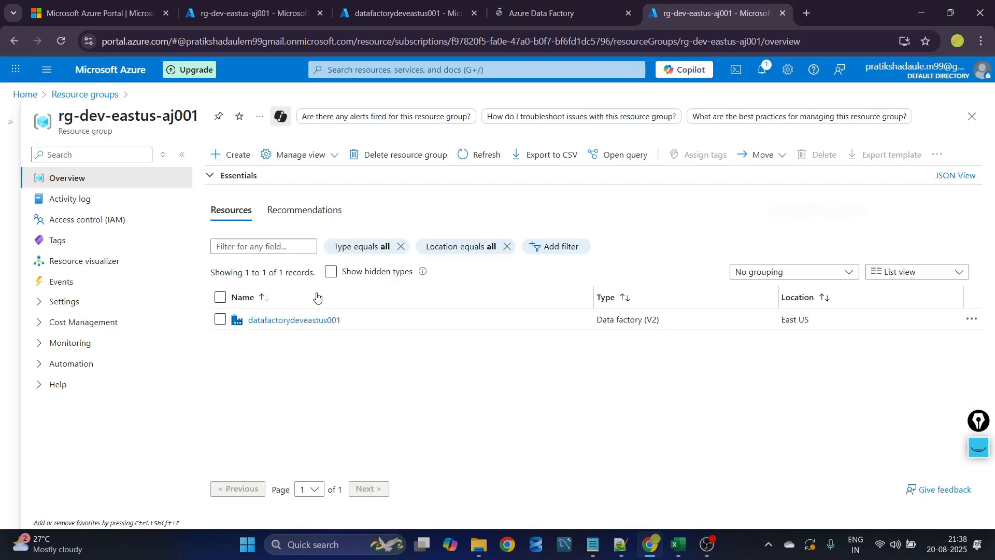
- From rg-dev-eastus-aj001, search the Marketplace for "storage account" and start creating Microsoft's Storage account resource
left_click(228, 155)
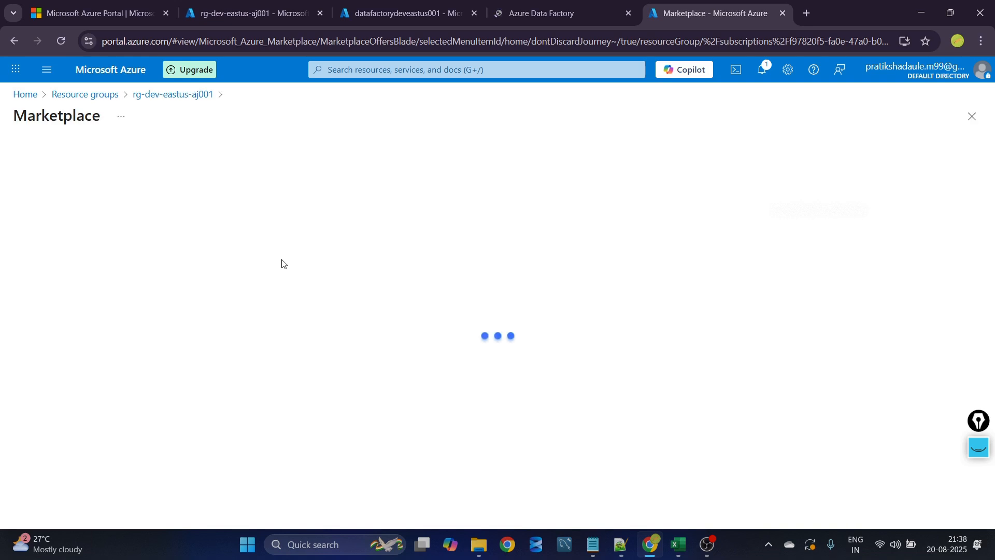
type("so")
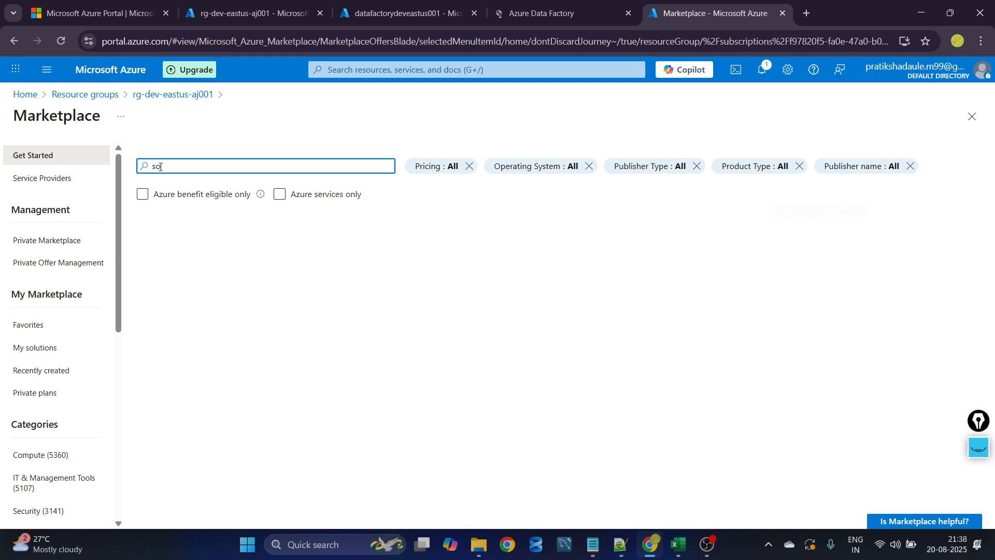
key("BackSpace")
type("tor")
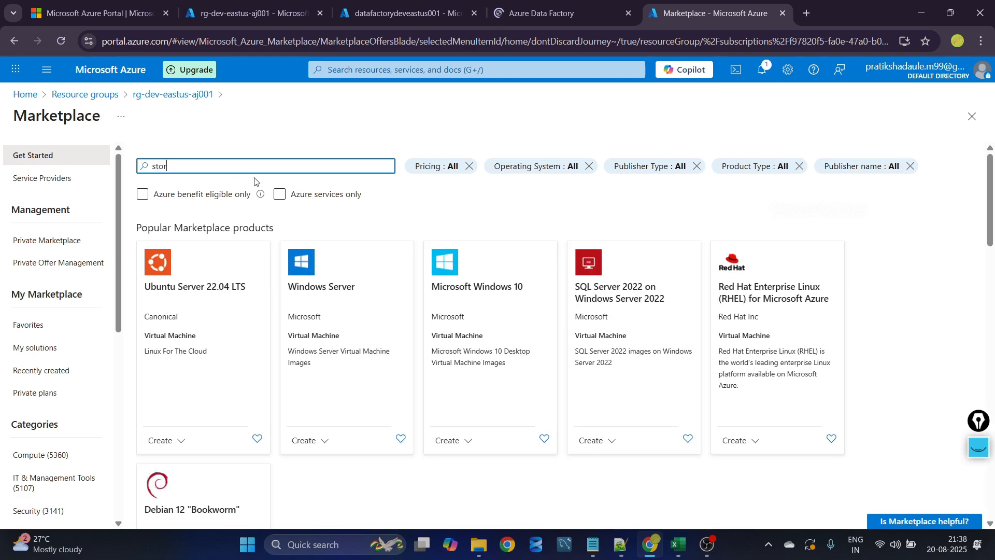
type("ag")
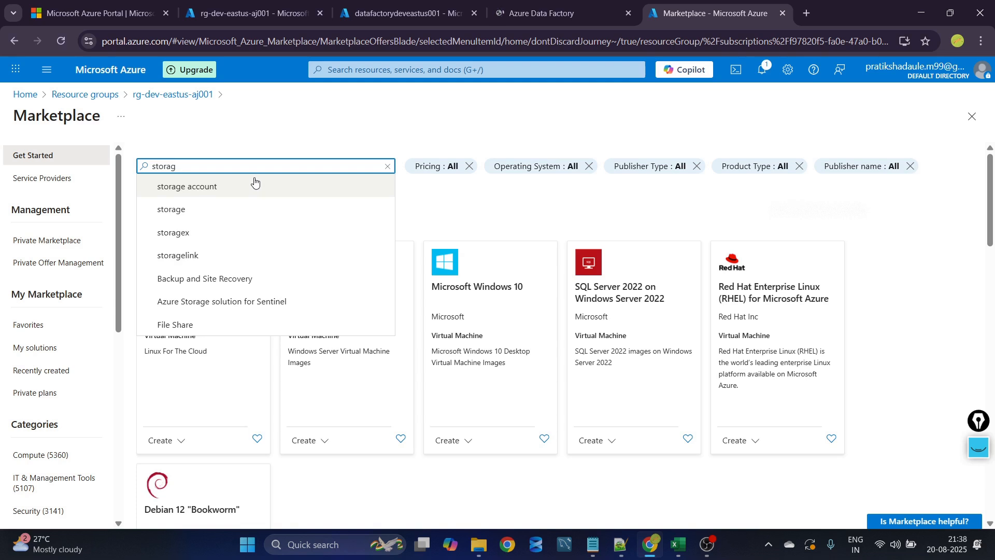
left_click(201, 191)
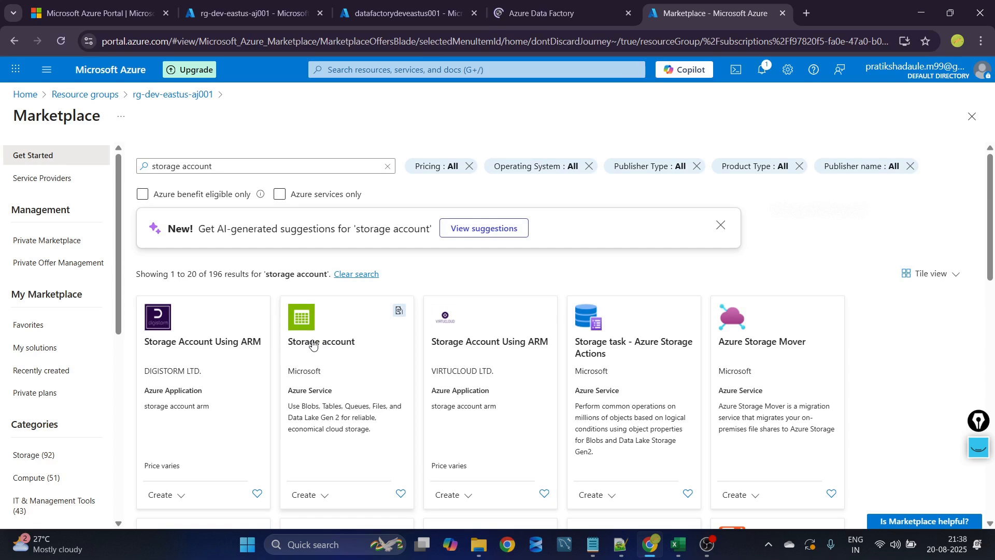
left_click(312, 343)
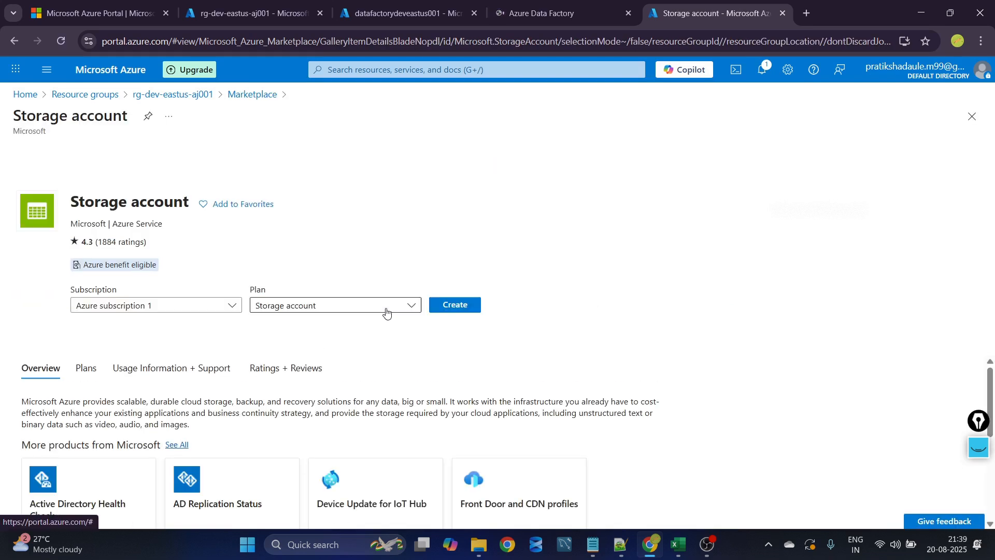
left_click(432, 308)
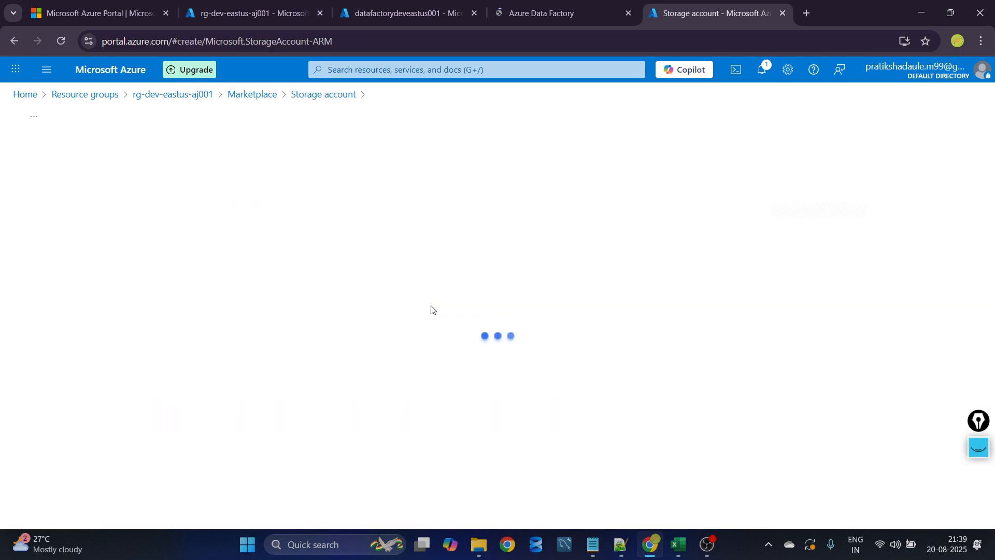
- Name the new storage account adlsgen2deveastus001
scroll(224, 373, "down", 2)
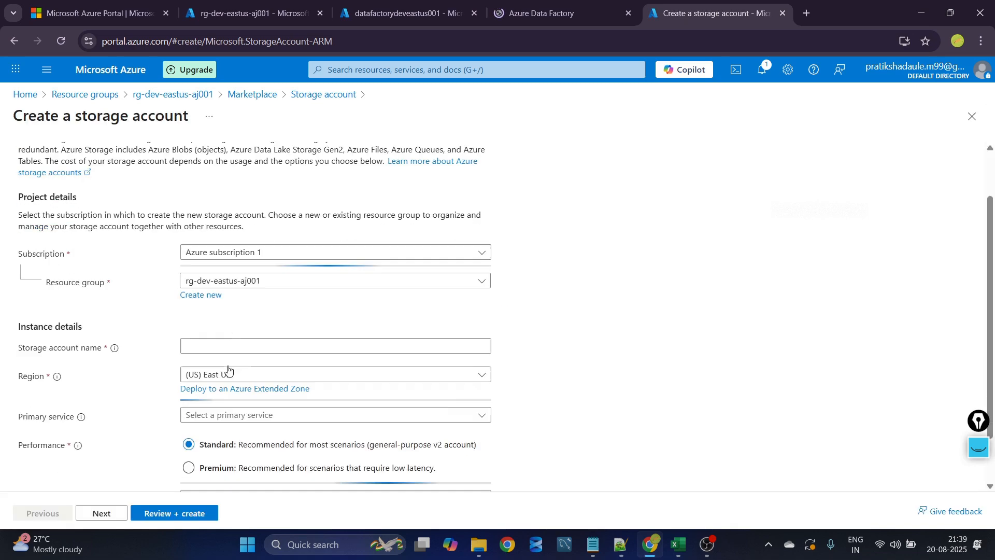
left_click(197, 326)
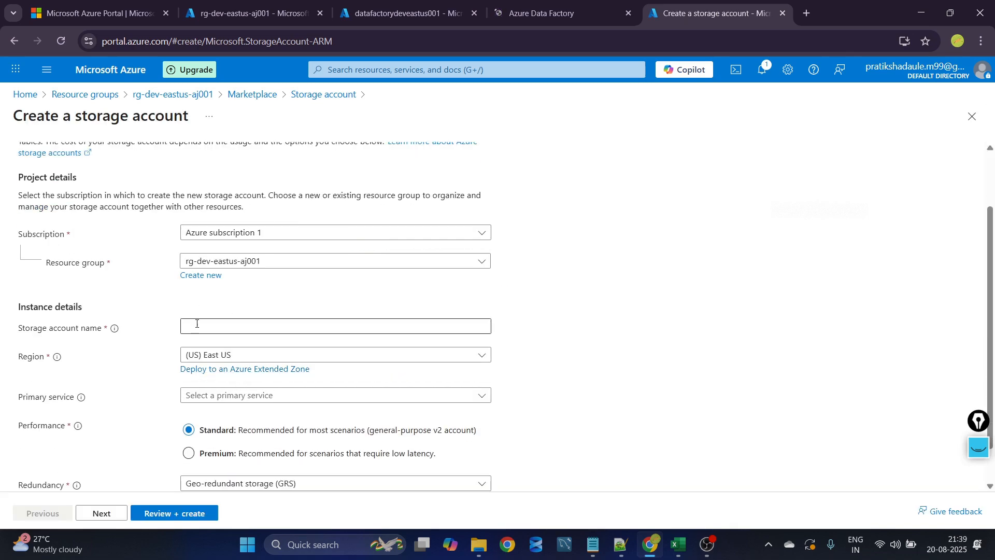
type("adl")
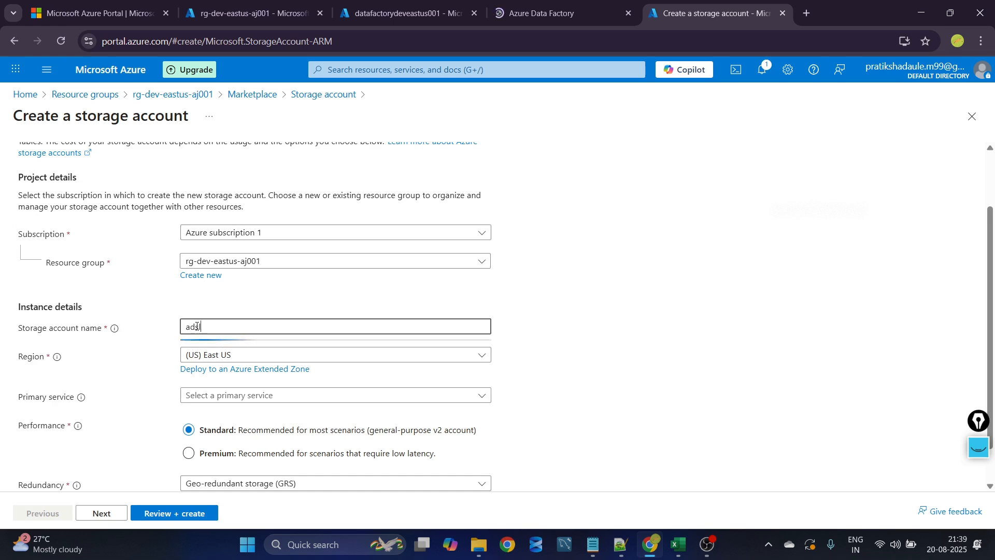
type("sgen20")
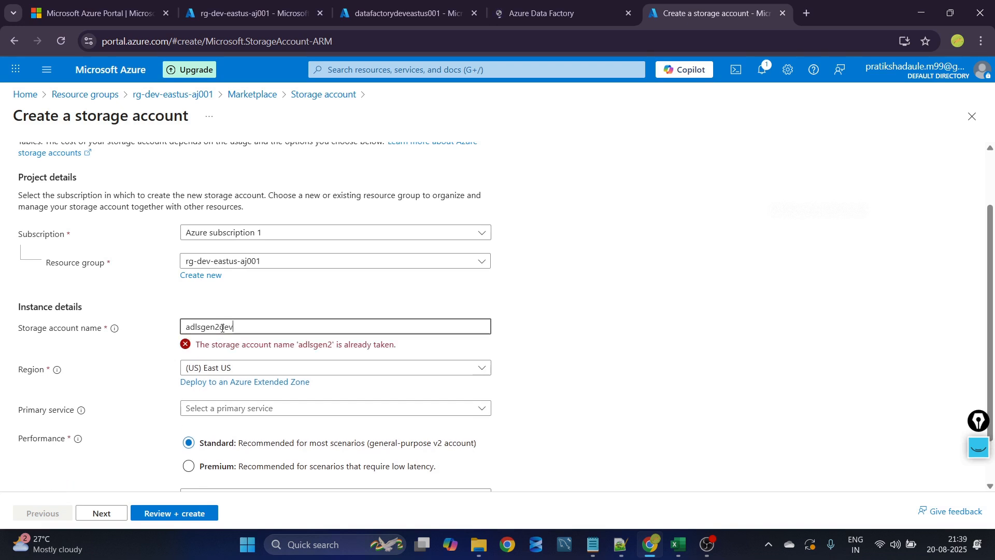
type("dev")
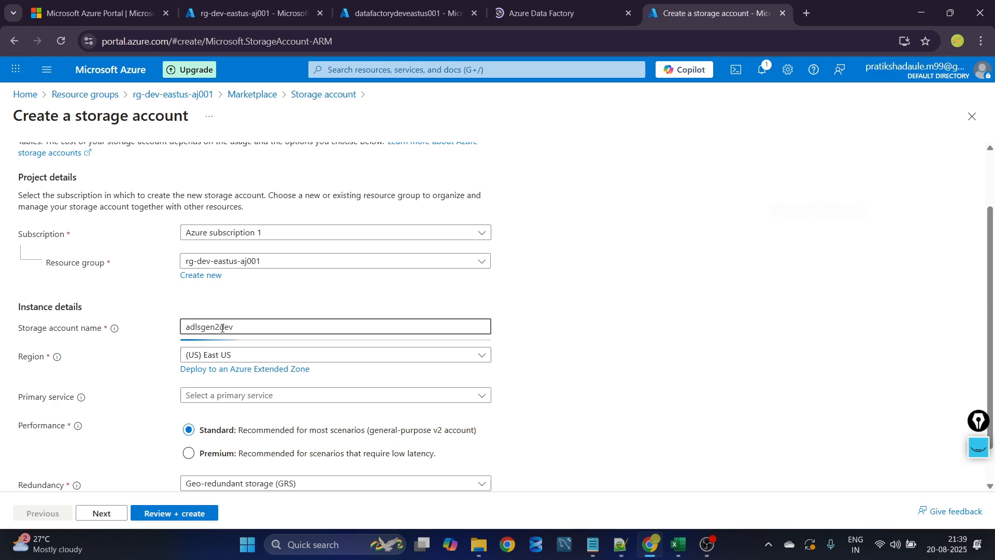
type("eastus001")
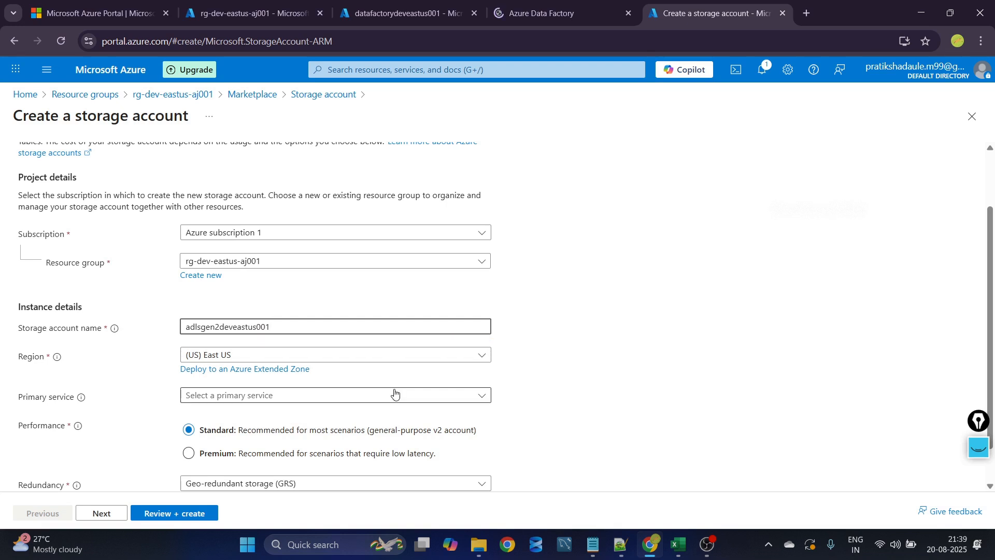
- Leave the primary service unselected and set the storage account's redundancy to Locally-redundant storage (LRS)
scroll(345, 344, "down", 1)
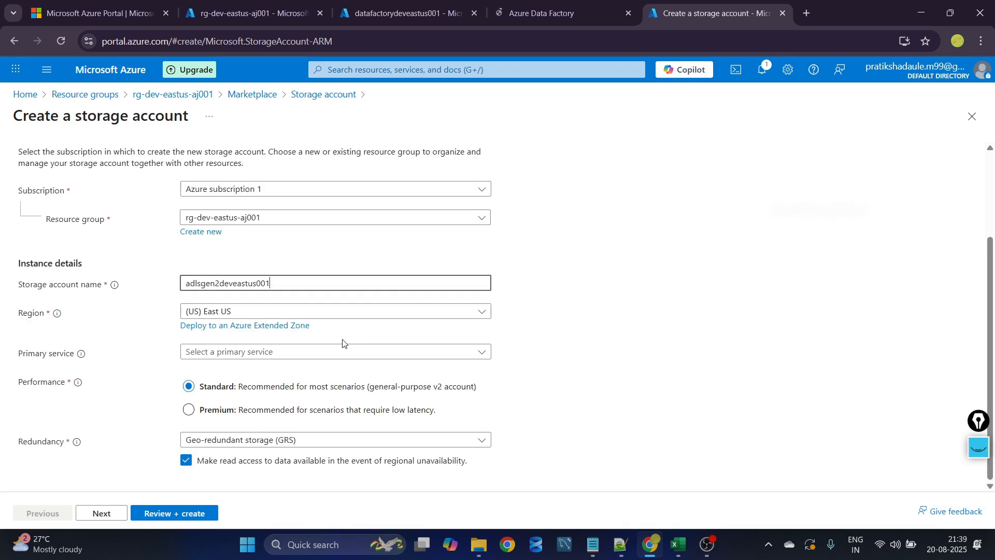
left_click_drag(273, 338, 274, 347)
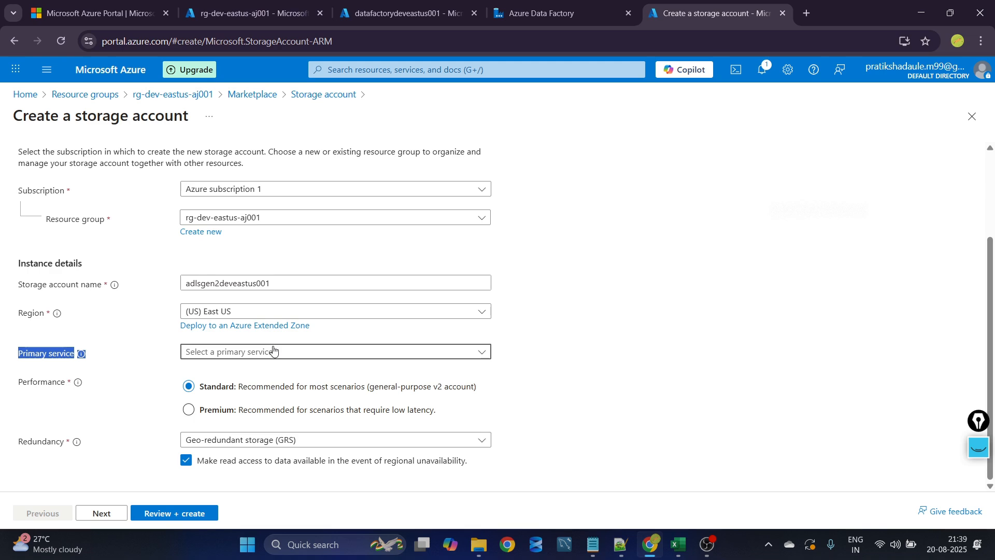
left_click(273, 351)
left_click(151, 351)
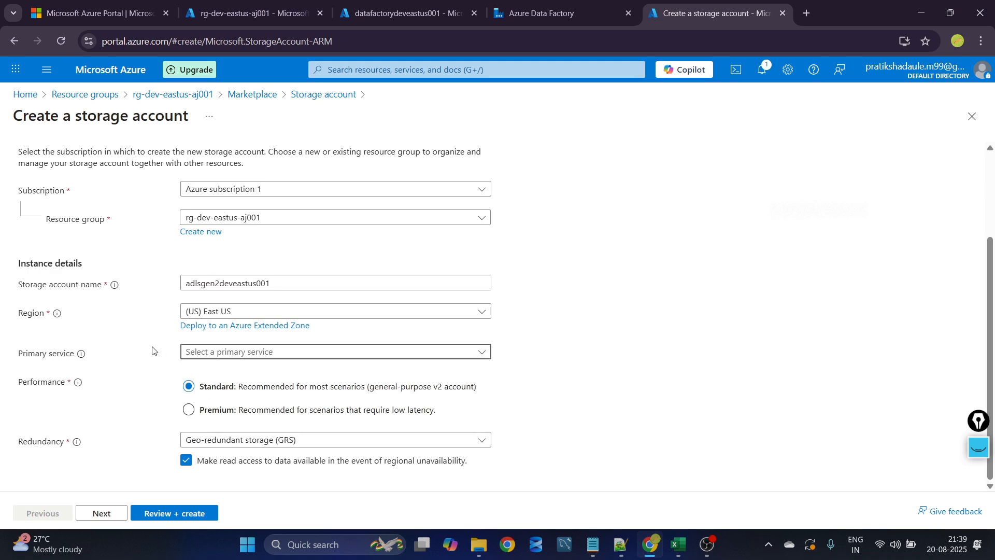
left_click(276, 440)
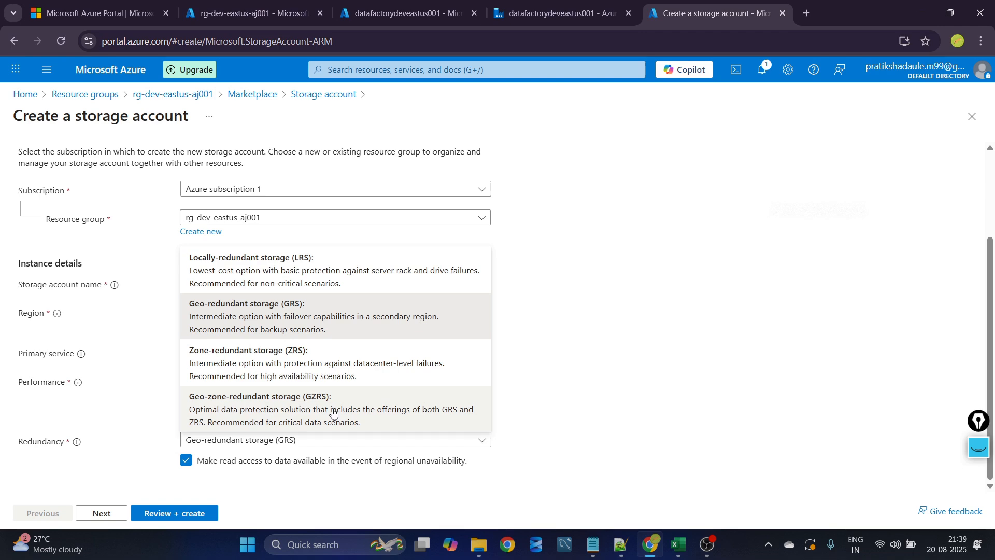
left_click(214, 273)
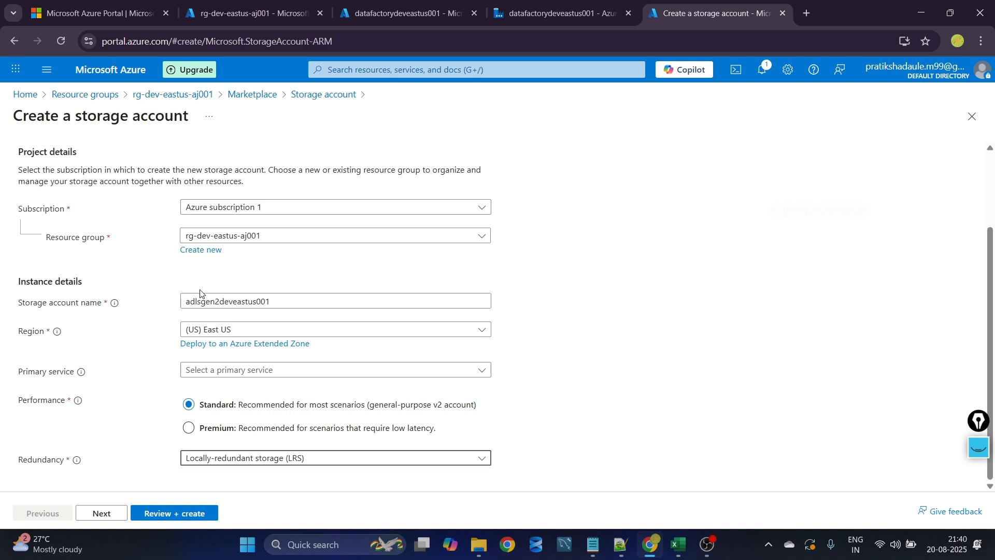
scroll(156, 246, "up", 3)
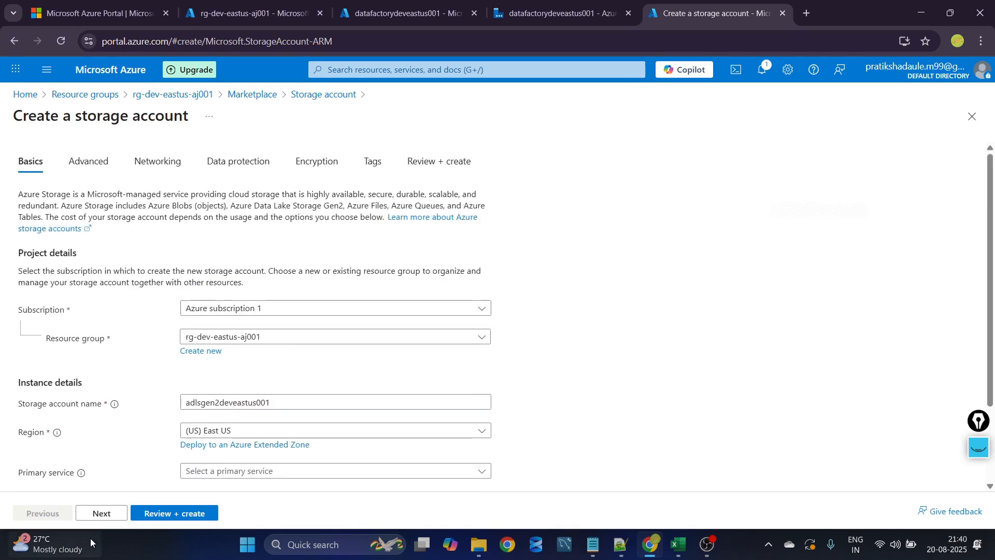
- Enable the hierarchical namespace in the storage account's advanced settings
left_click(102, 513)
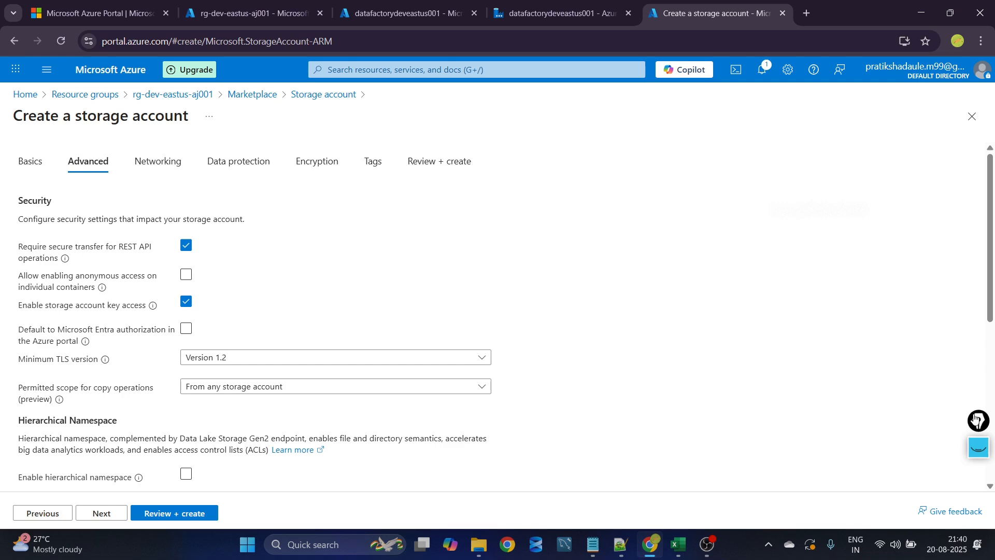
left_click(976, 420)
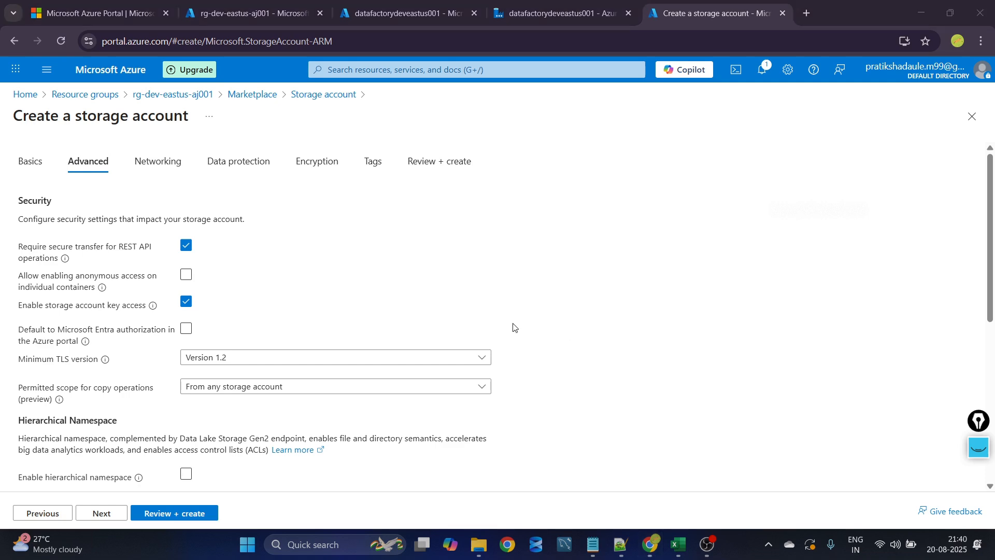
scroll(240, 381, "down", 3)
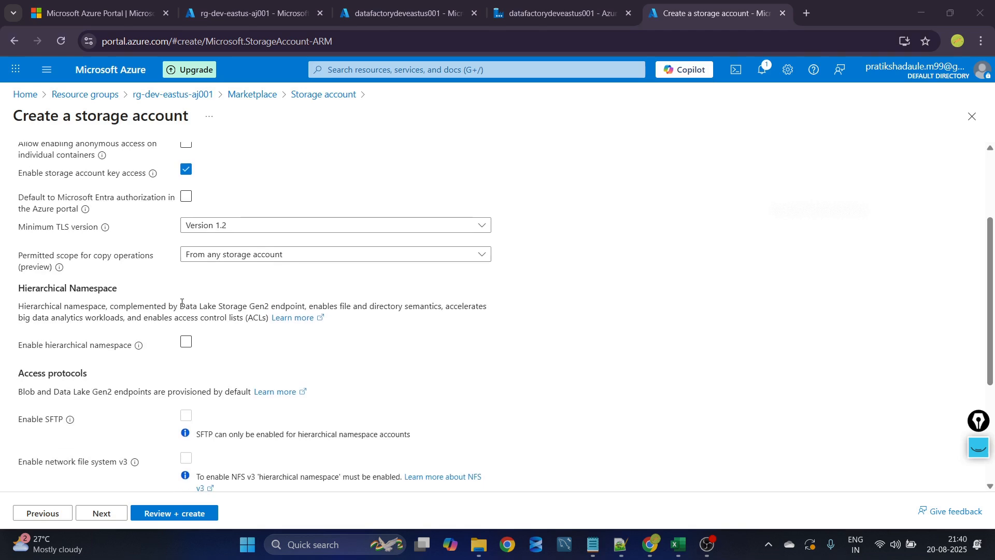
scroll(182, 303, "up", 3)
scroll(256, 346, "down", 3)
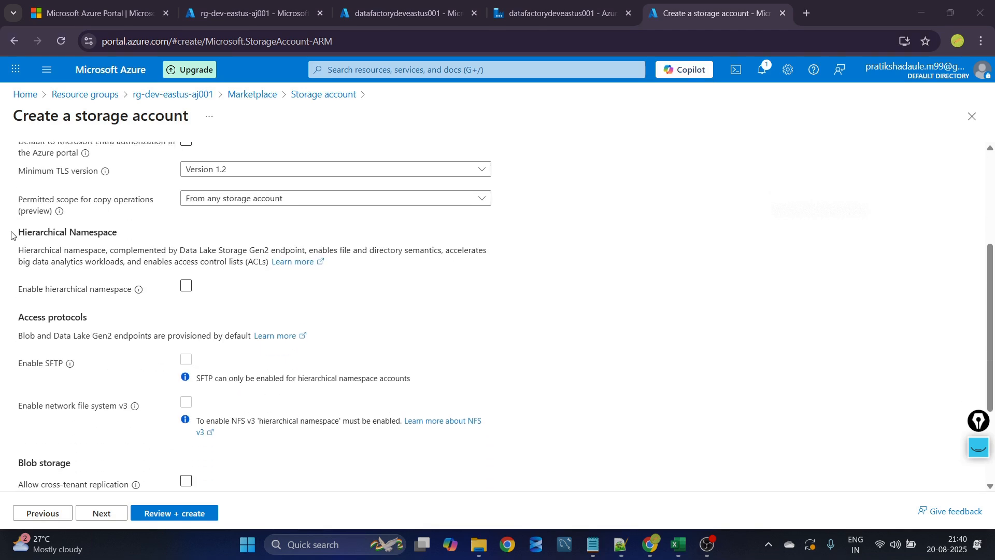
left_click_drag(11, 235, 135, 273)
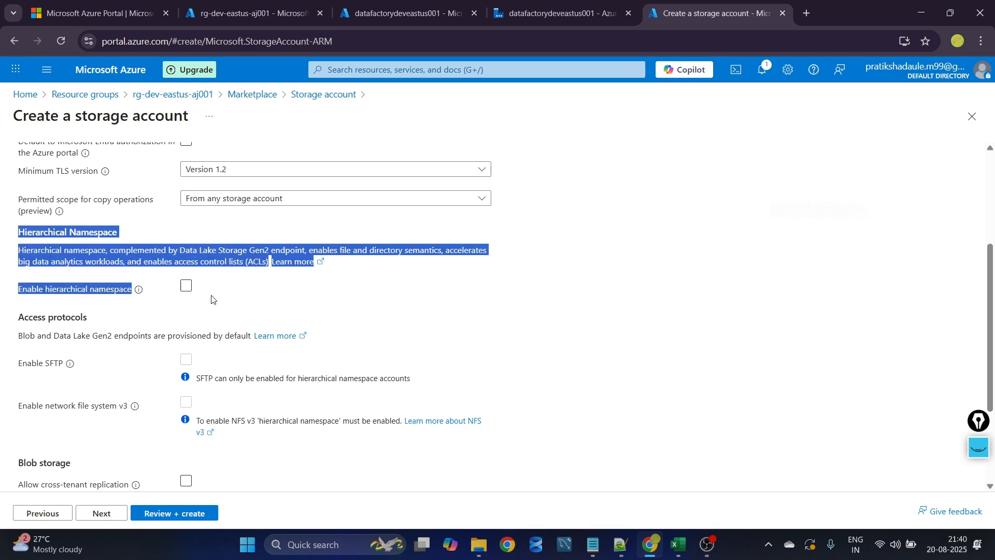
left_click(188, 288)
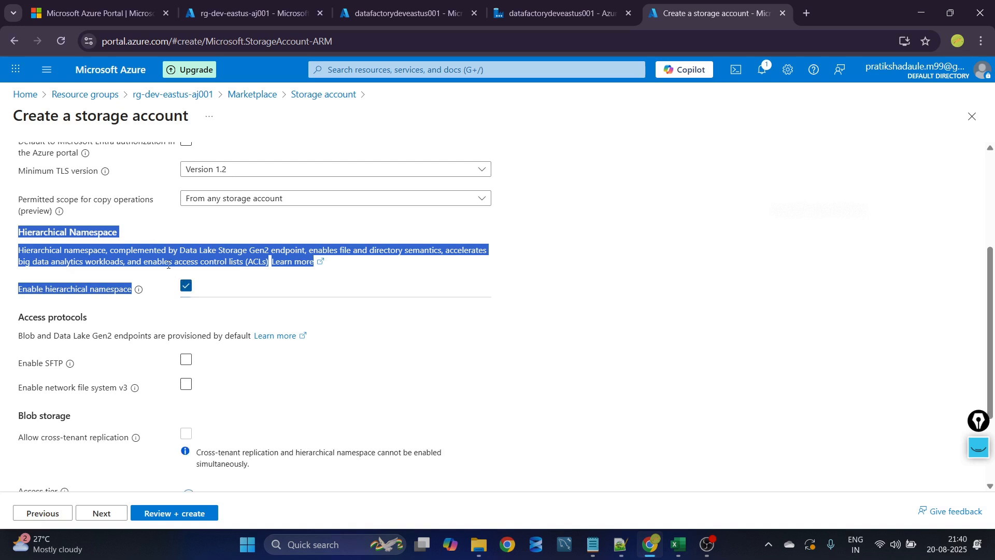
left_click(153, 238)
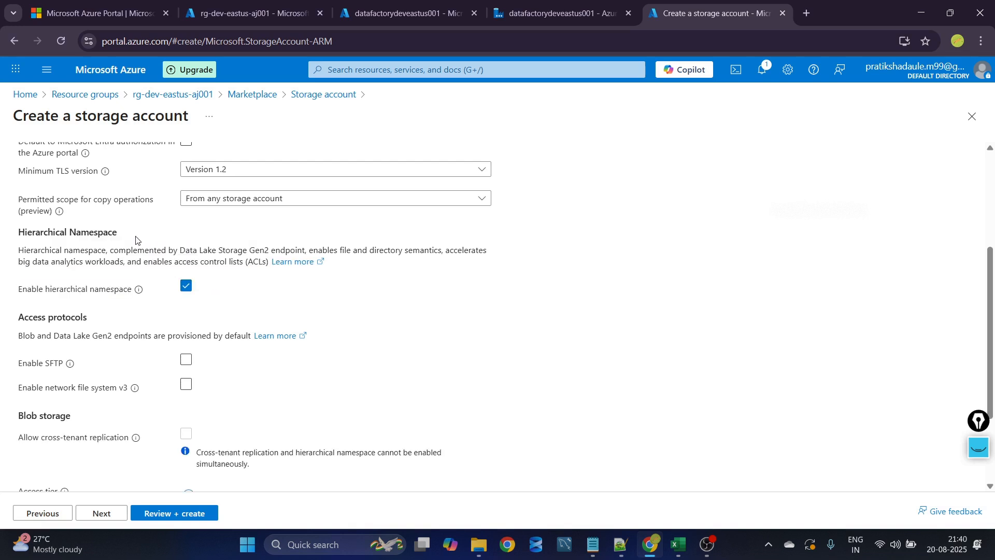
- Copy the heading "Hierarchical Namespace" into the ADLS line of the Notepad++ notes and add ENABLE after it
left_click_drag(122, 238, 6, 241)
key("ctrl+c")
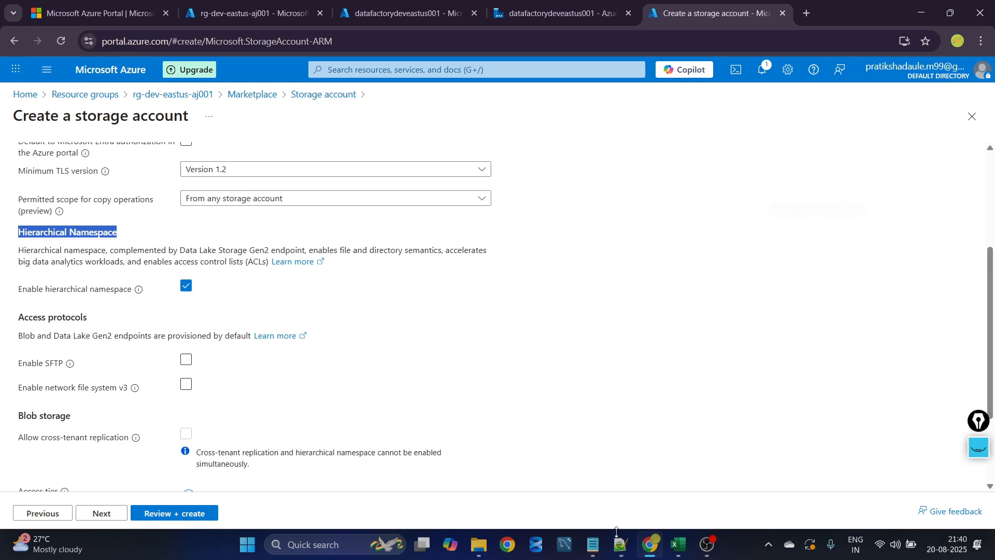
mouse_move(621, 542)
left_click(609, 493)
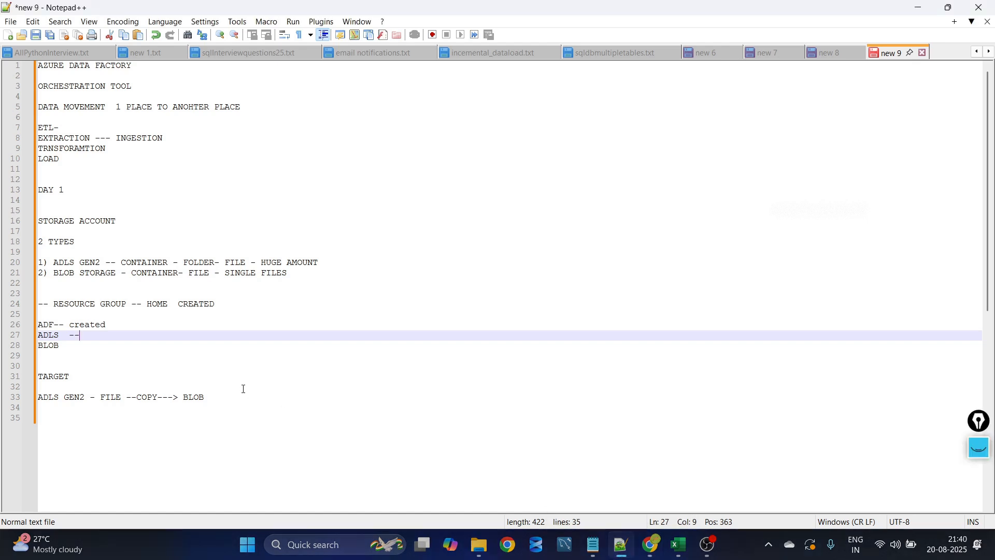
key("ctrl+v")
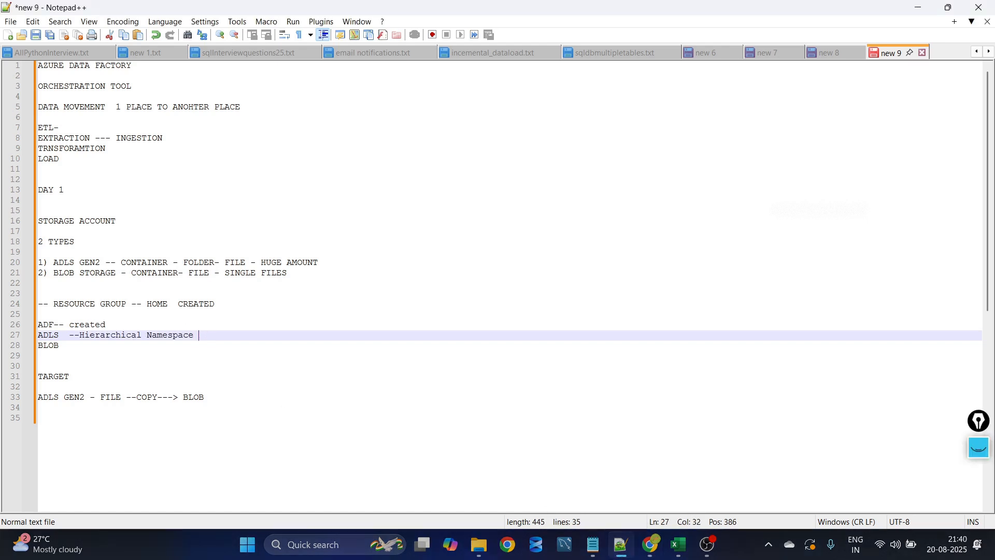
type("ENABLE")
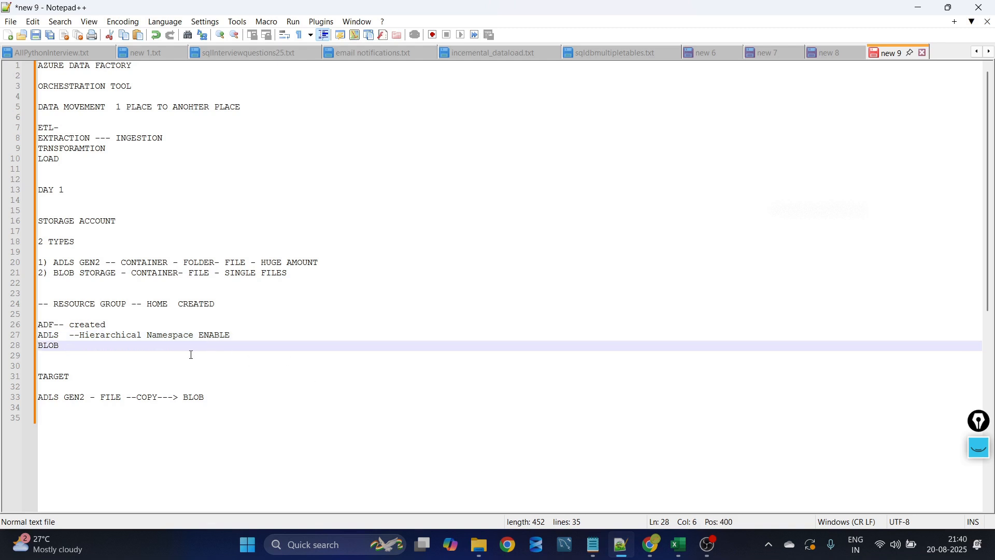
left_click(232, 337)
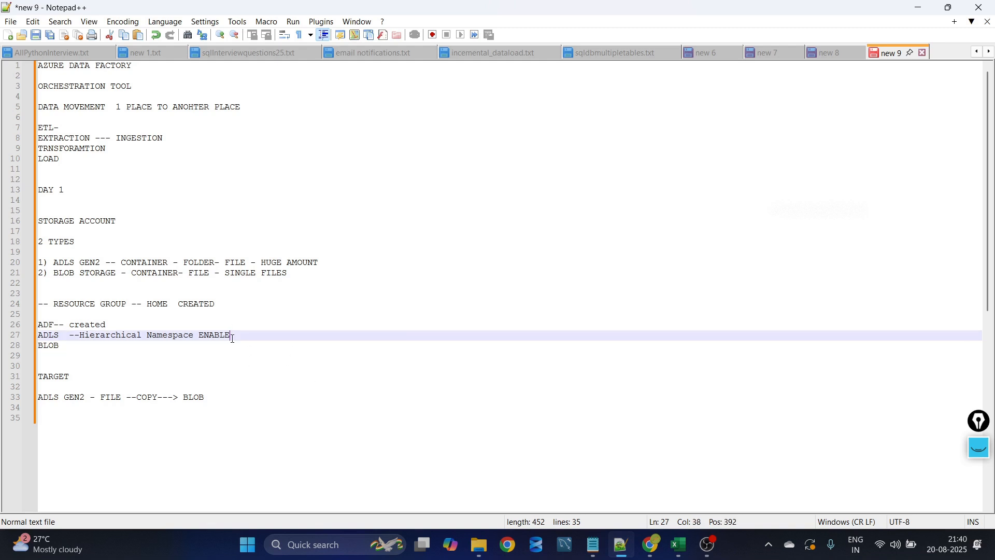
- Switch back to the storage account form in the browser and turn the hierarchical namespace off and on again
left_click(104, 345)
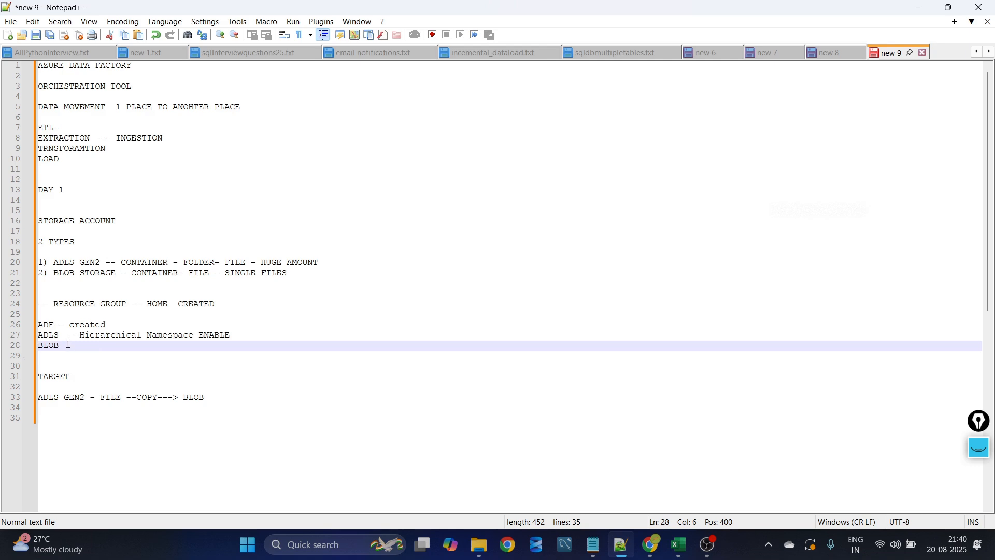
left_click_drag(68, 344, 29, 346)
mouse_move(647, 539)
left_click(648, 482)
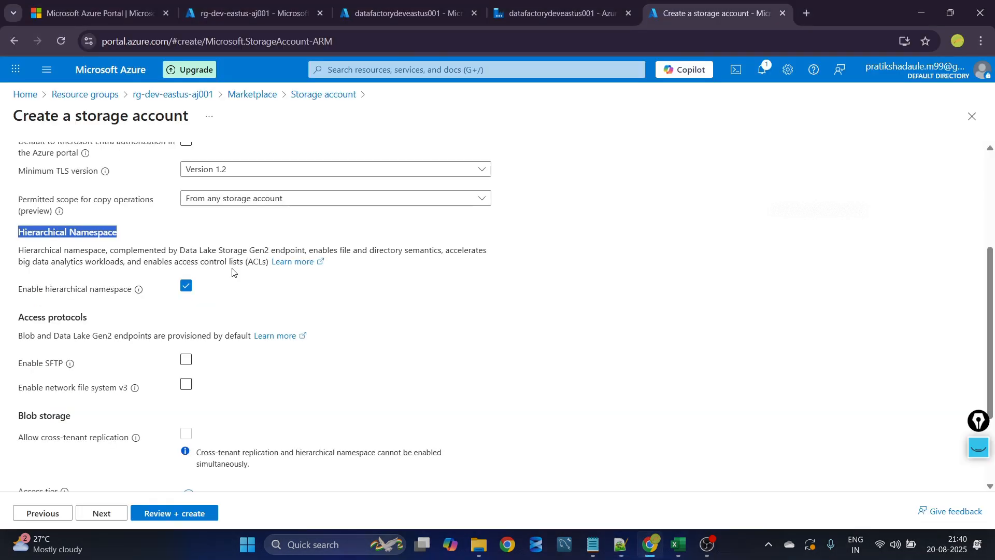
left_click(184, 285)
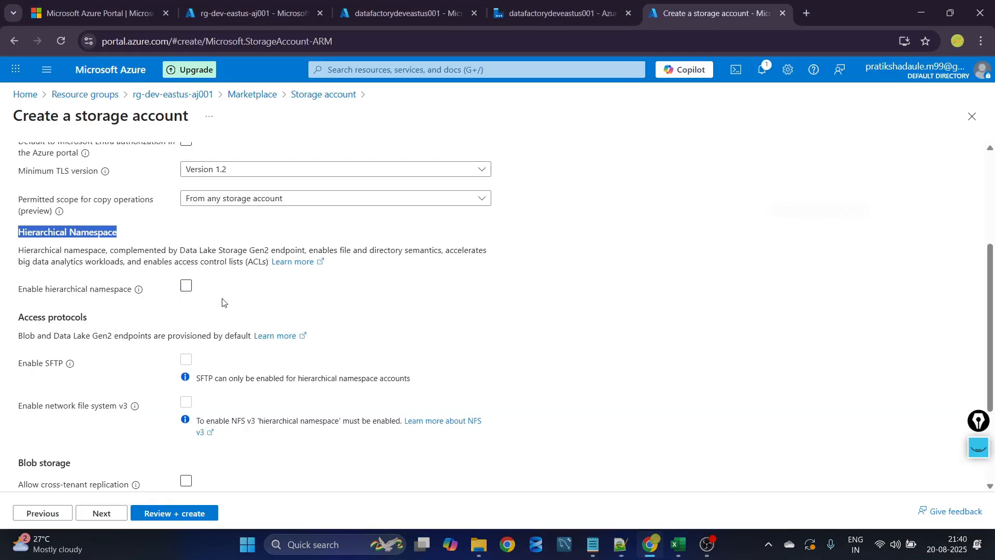
left_click(187, 286)
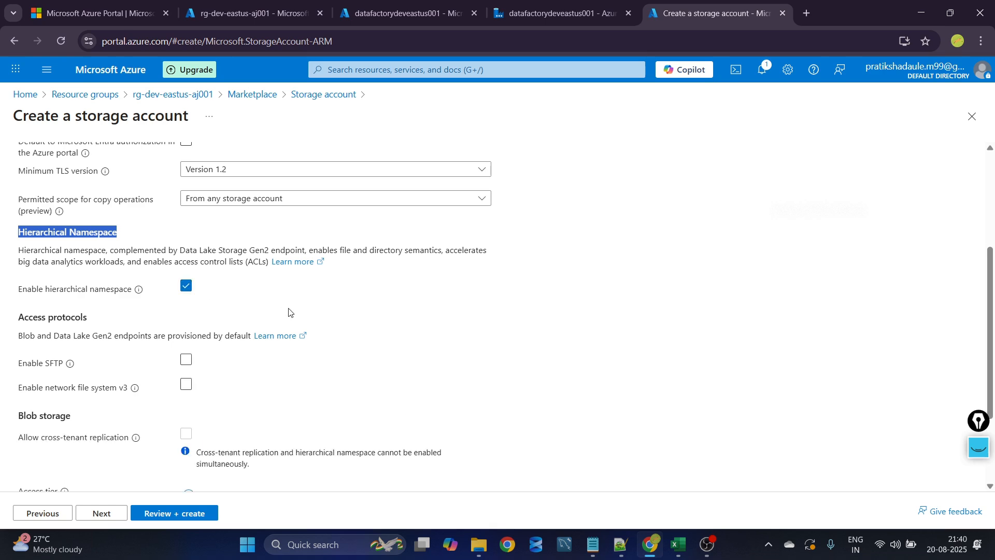
- Examine the remaining advanced settings and the networking options of the new storage account
scroll(289, 311, "up", 4)
scroll(333, 262, "down", 6)
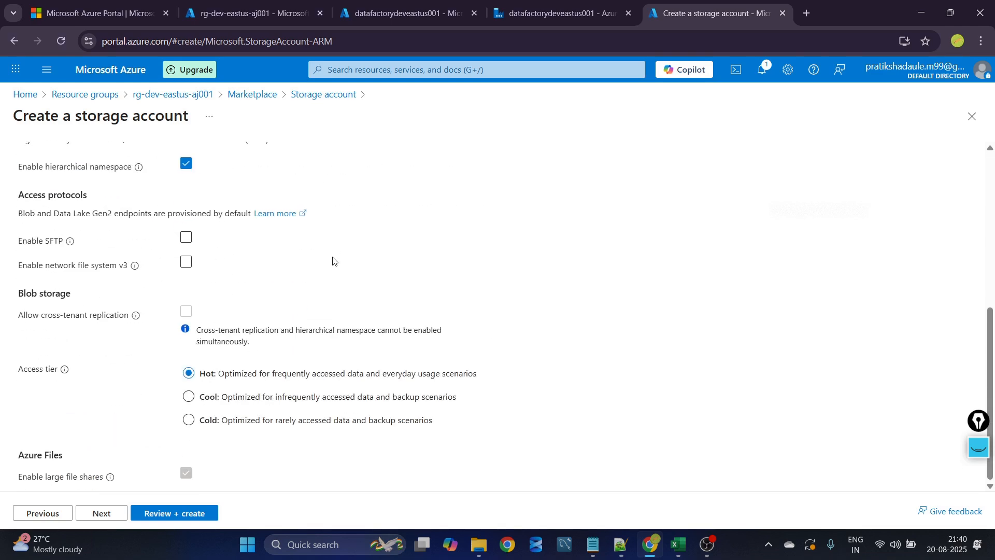
scroll(333, 261, "up", 10)
left_click(165, 156)
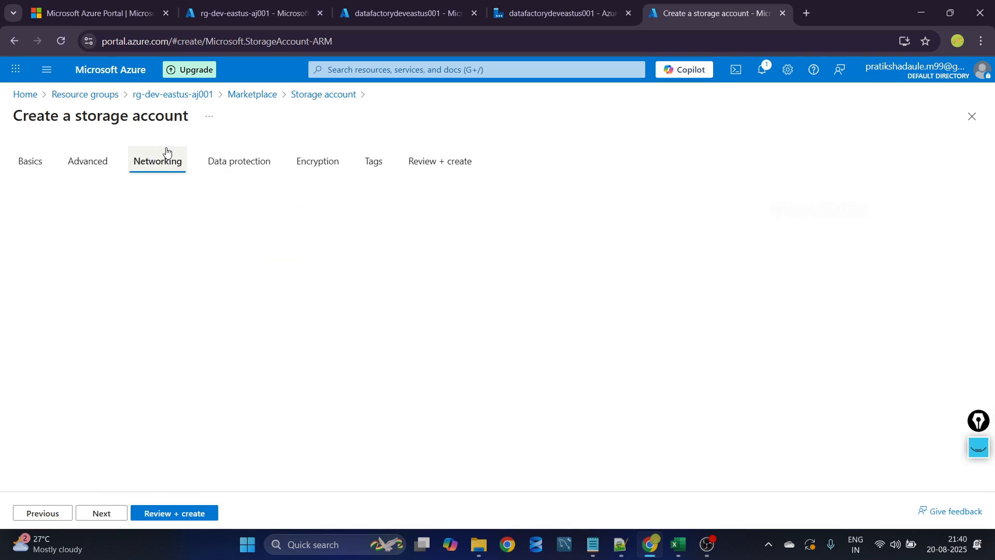
scroll(267, 237, "down", 6)
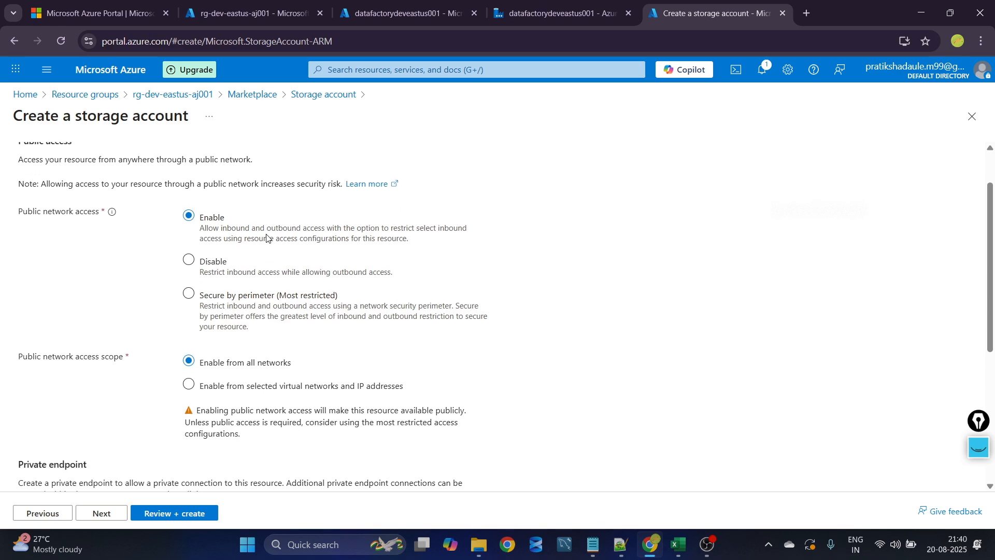
scroll(267, 237, "up", 6)
scroll(318, 334, "down", 6)
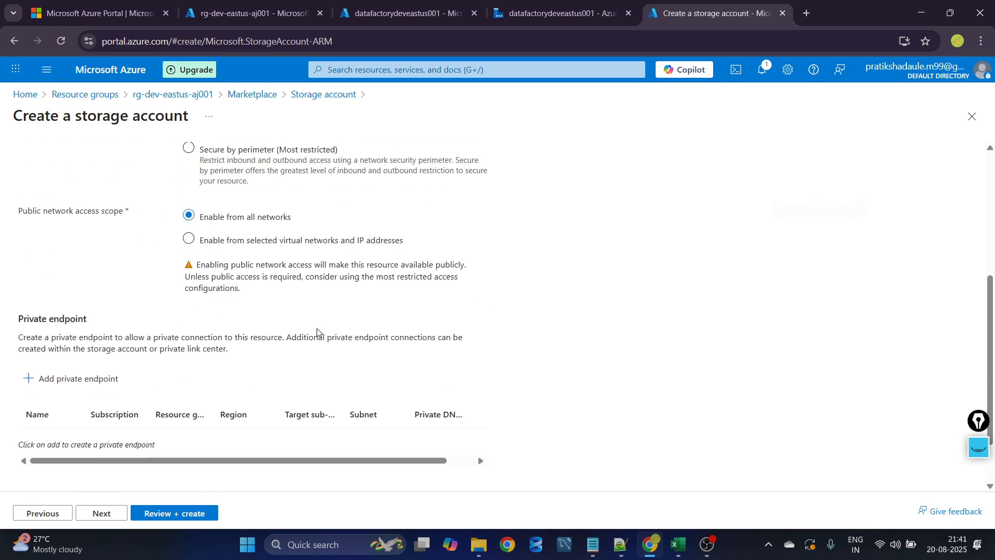
scroll(317, 333, "up", 6)
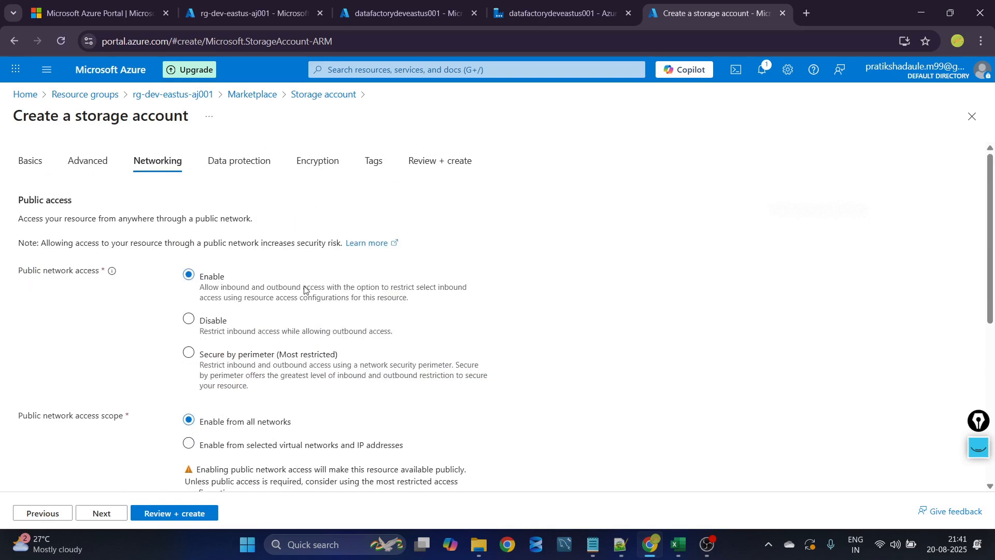
- Look through the data protection, encryption and tags settings of the new storage account
left_click(229, 169)
scroll(284, 310, "down", 5)
scroll(283, 307, "up", 5)
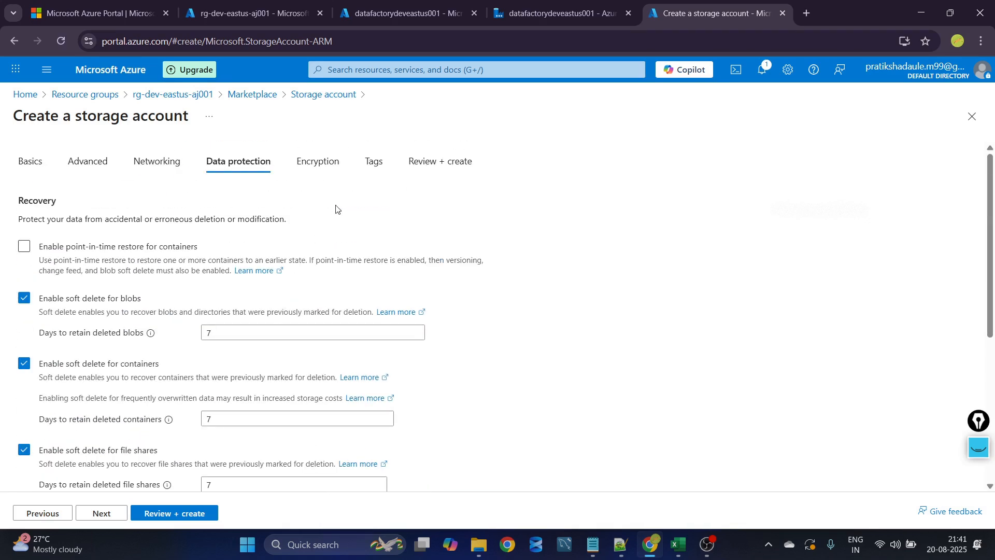
left_click(317, 163)
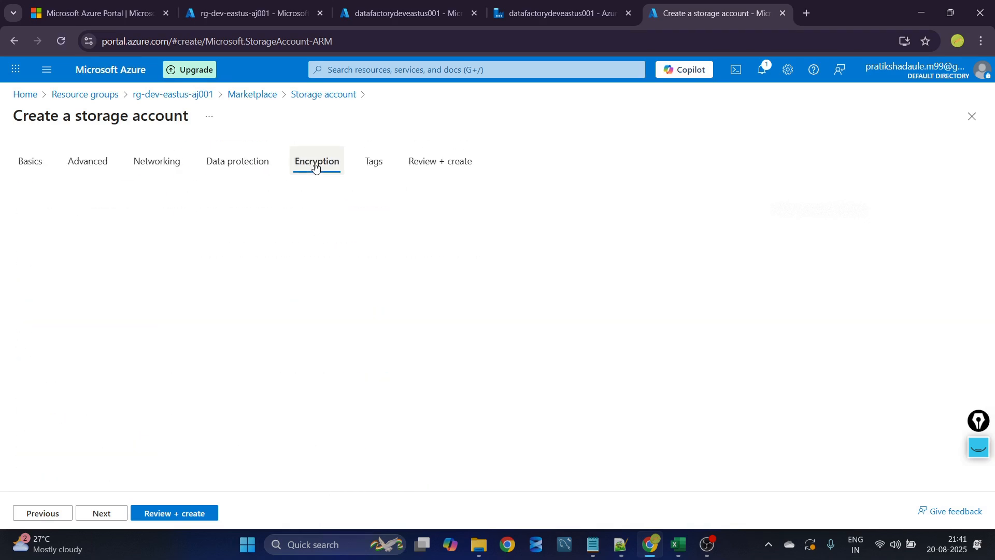
left_click(366, 170)
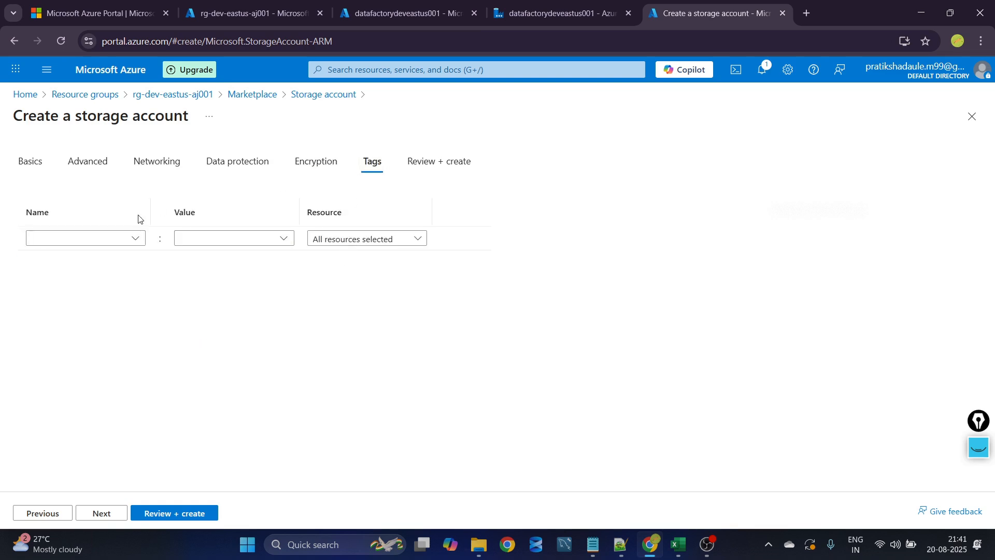
- Review the configuration summary, including the access tier, and create the storage account adlsgen2deveastus001
left_click(422, 162)
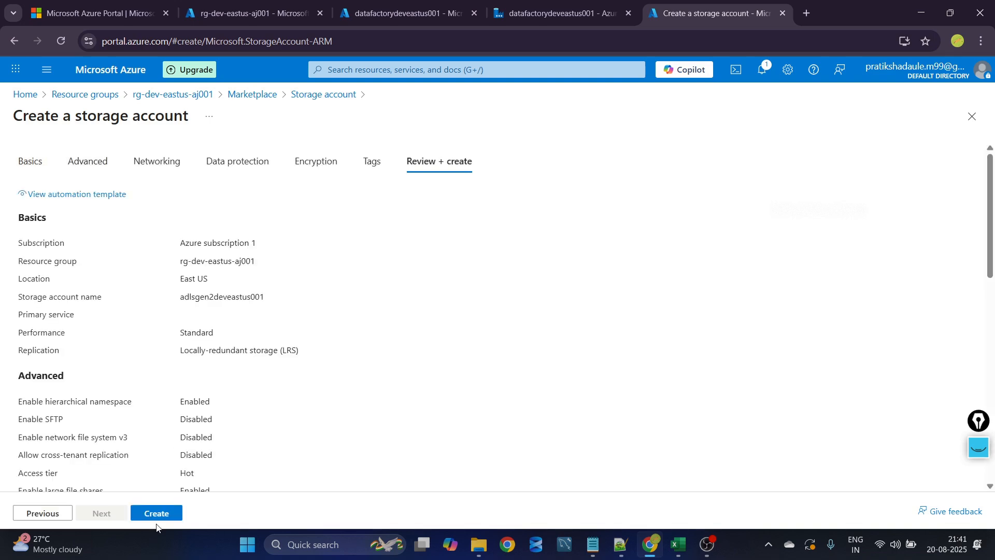
scroll(299, 362, "down", 10)
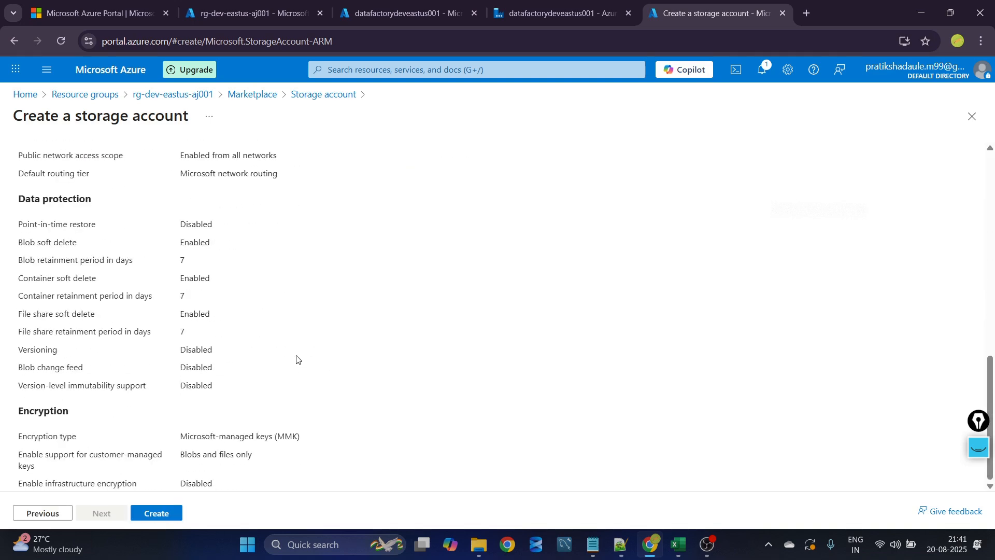
scroll(297, 359, "up", 10)
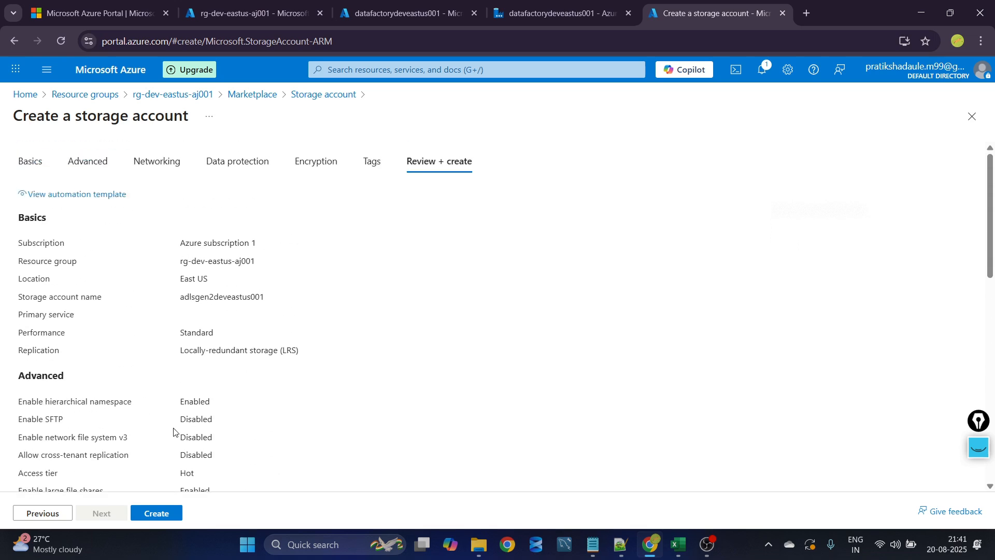
scroll(173, 432, "down", 2)
left_click_drag(16, 361, 191, 359)
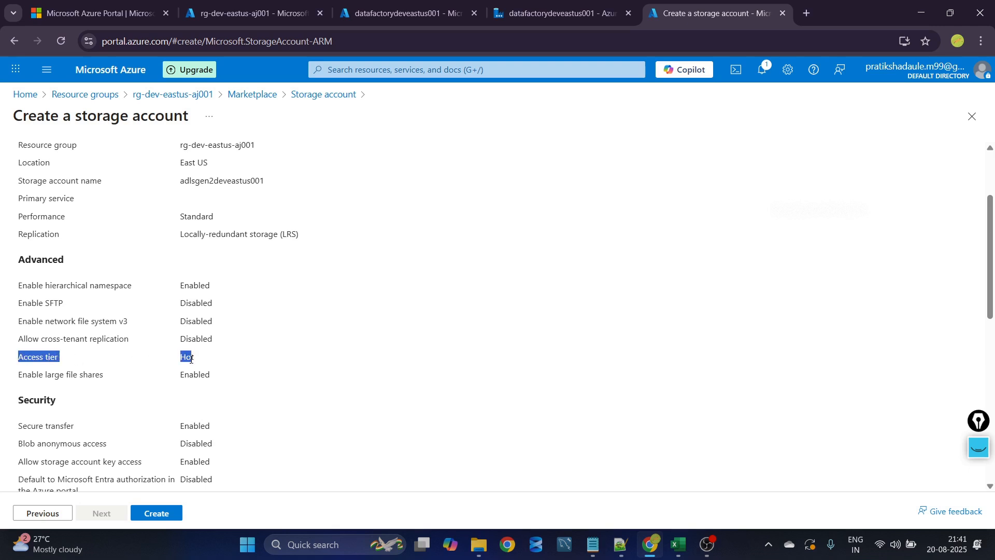
left_click(158, 514)
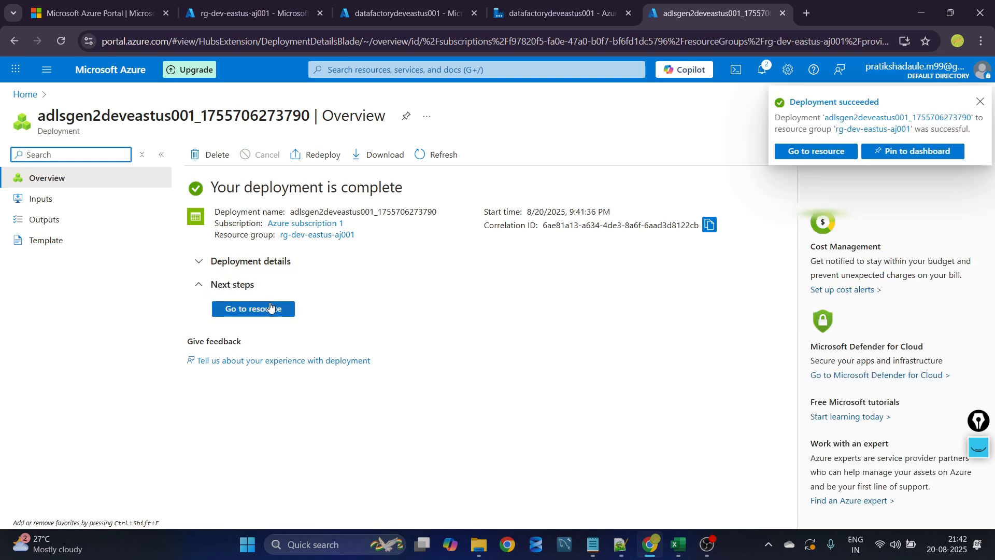
- Open the deployed storage account, and reopen adlsgen2deveastus001 from the resources of the resource group rg-dev-eastus-aj001
left_click(267, 311)
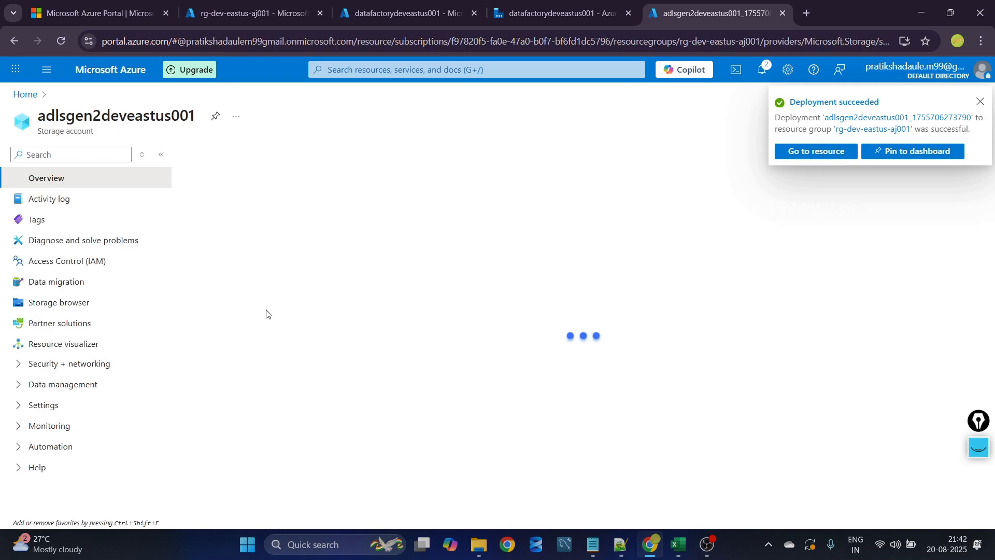
left_click(979, 102)
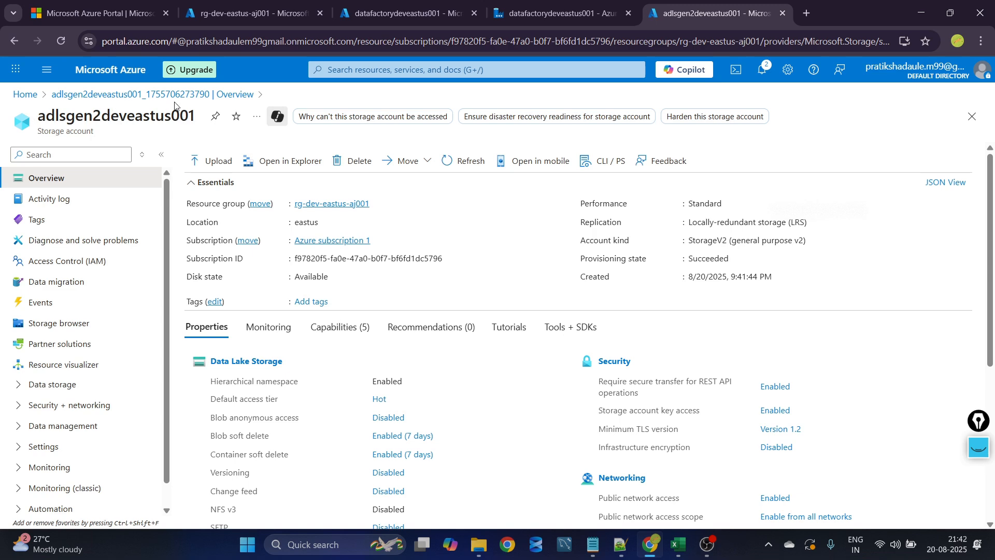
left_click(27, 93)
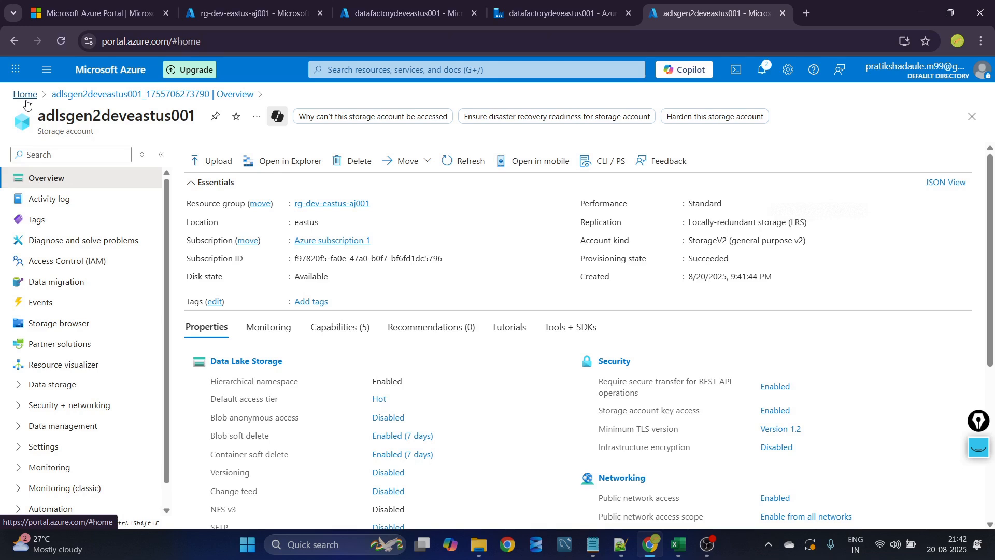
left_click(254, 407)
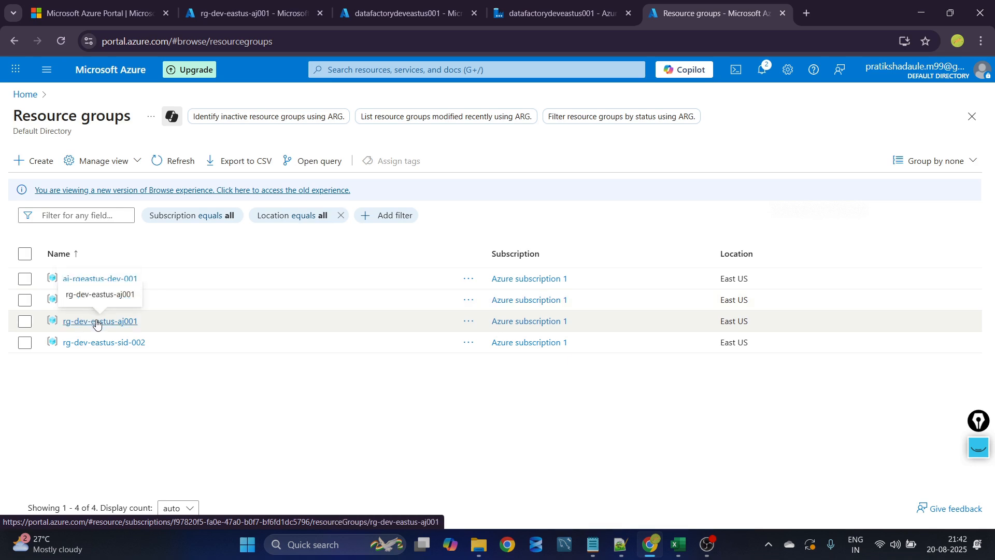
left_click(96, 322)
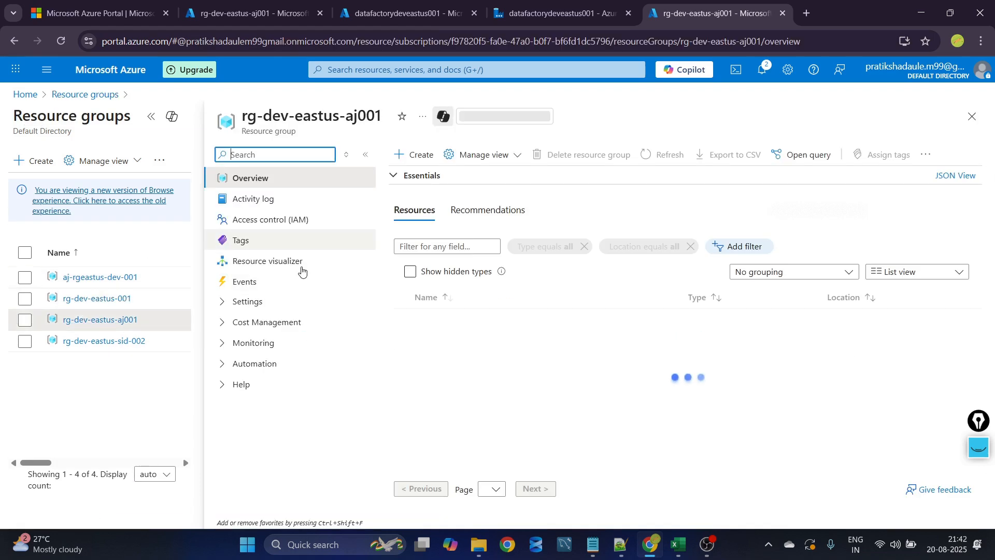
left_click(151, 115)
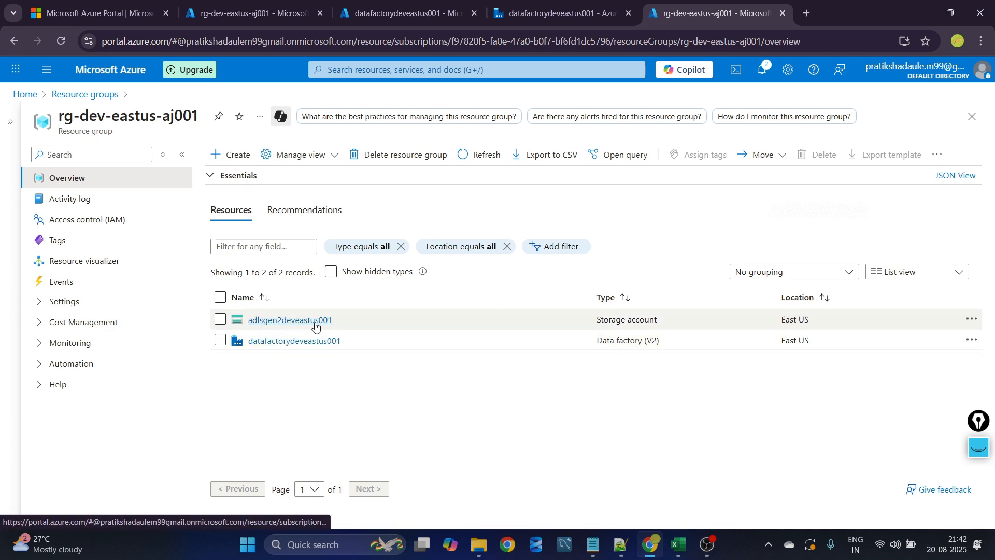
left_click(285, 321)
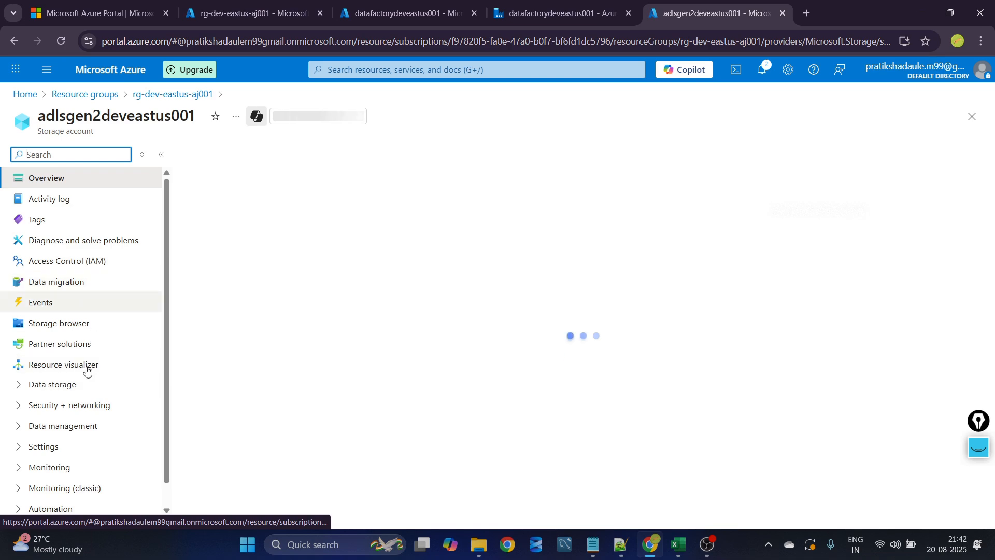
- Open the storage account's containers and check the ADLS GEN2 container, folder and file structure in the Notepad++ notes
left_click(39, 383)
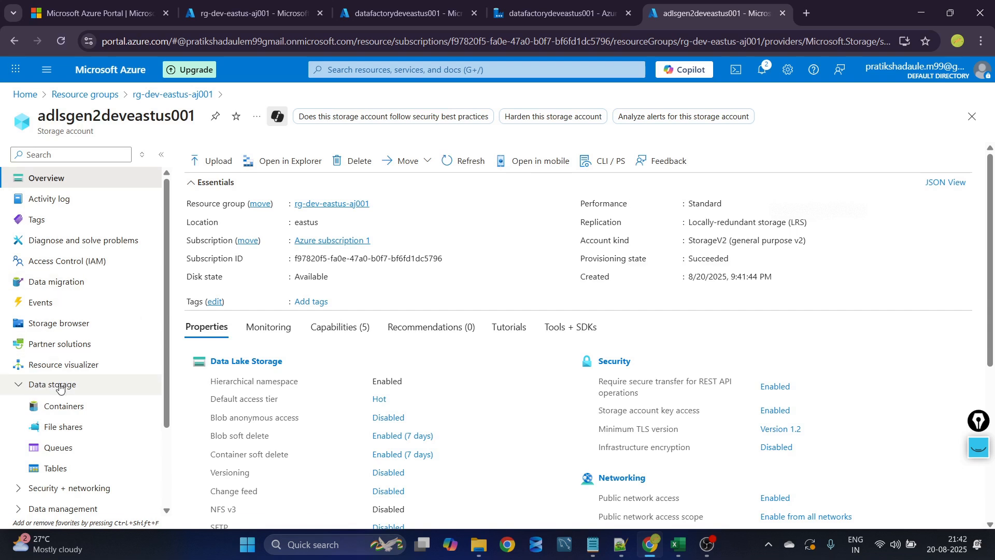
left_click(57, 409)
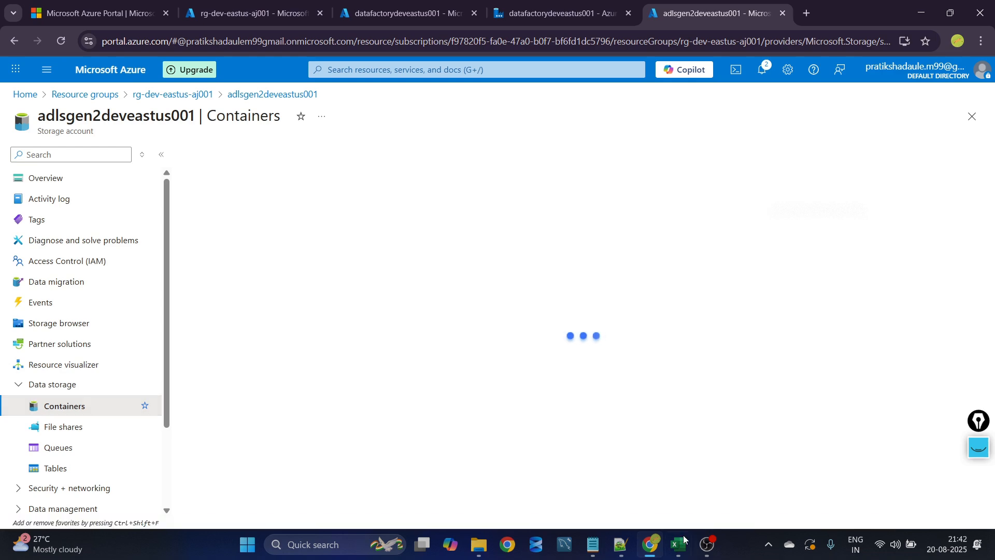
mouse_move(622, 541)
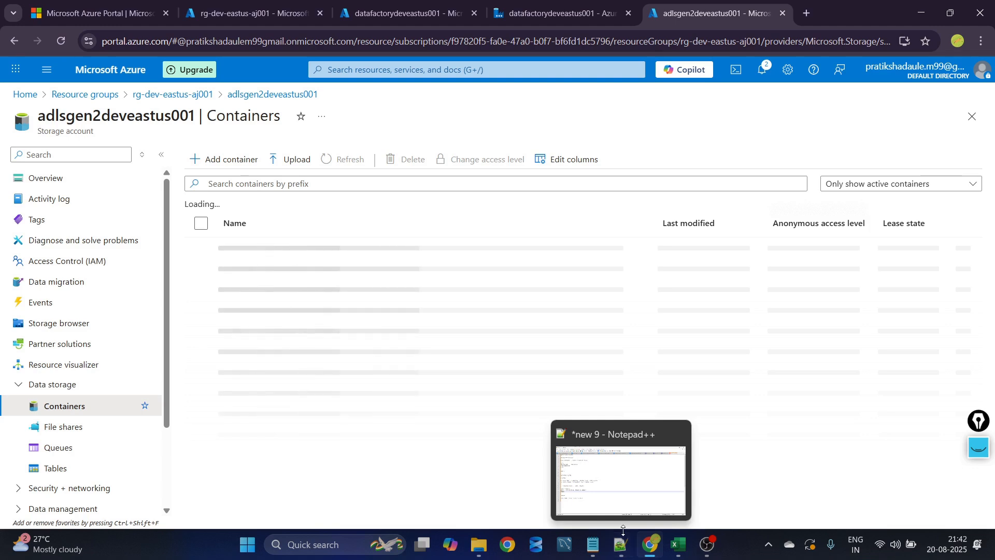
left_click(622, 543)
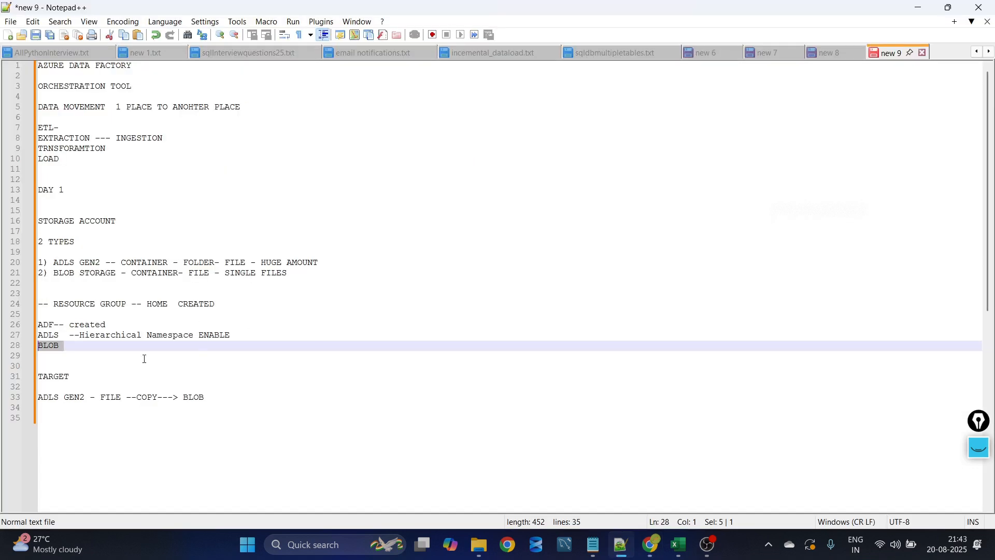
left_click_drag(54, 262, 245, 265)
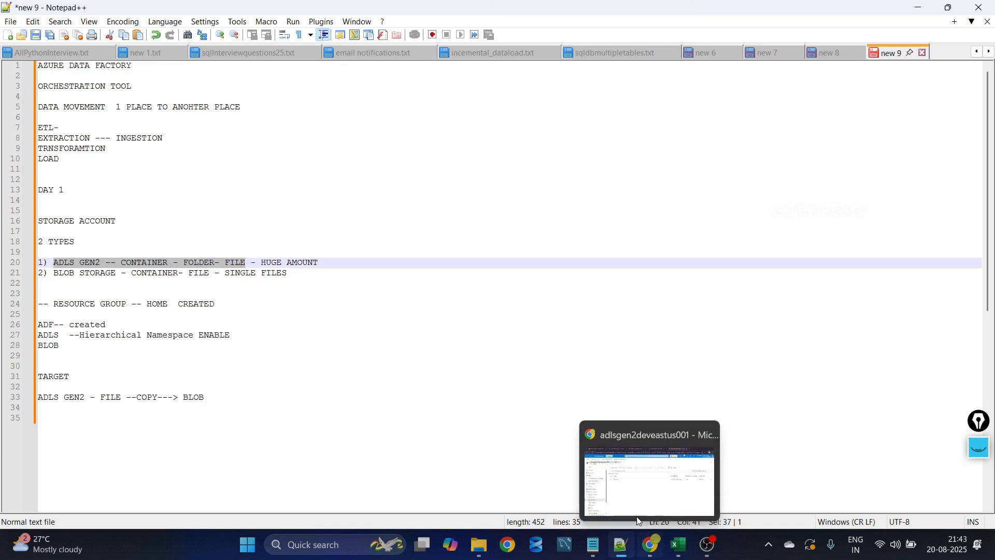
left_click(636, 516)
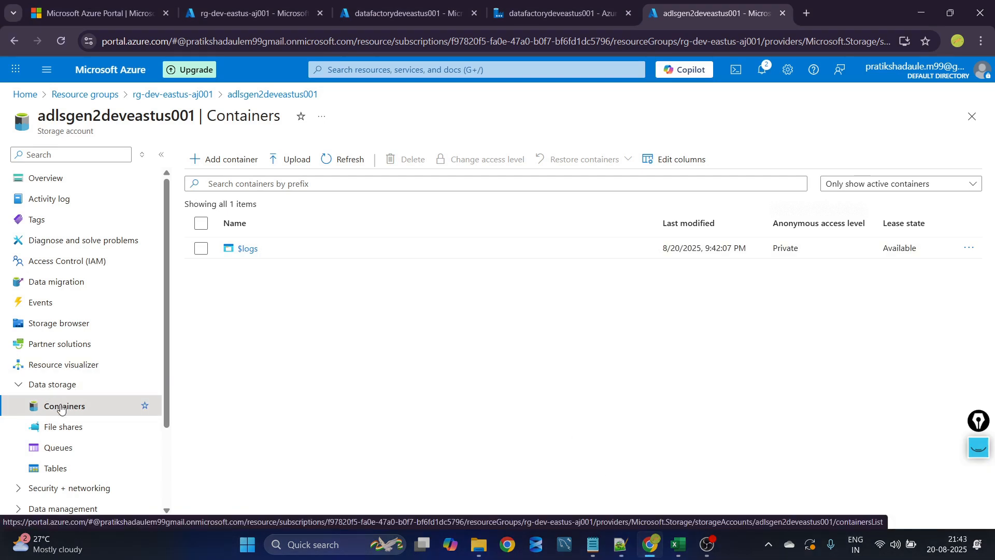
- Create a container named global in the storage account adlsgen2deveastus001
left_click(231, 167)
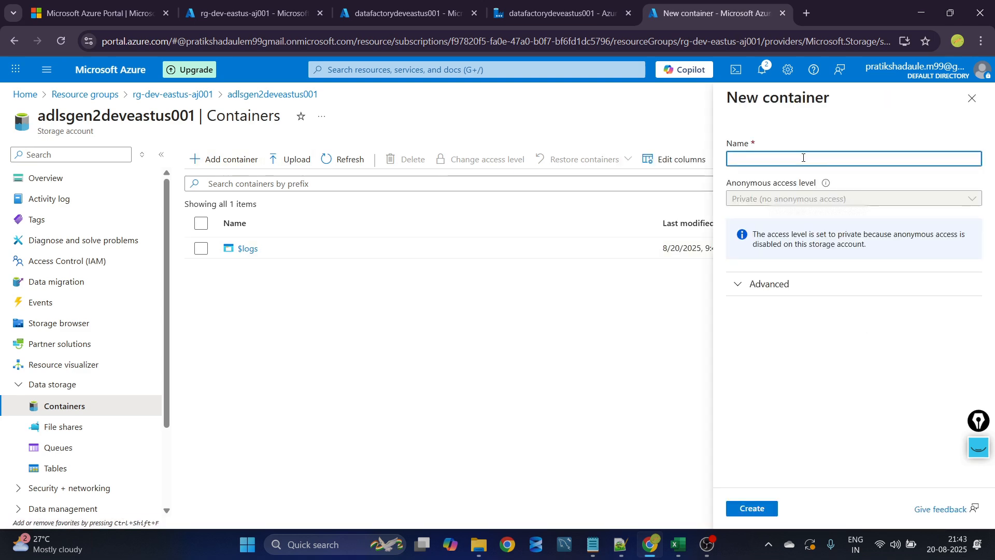
type("G")
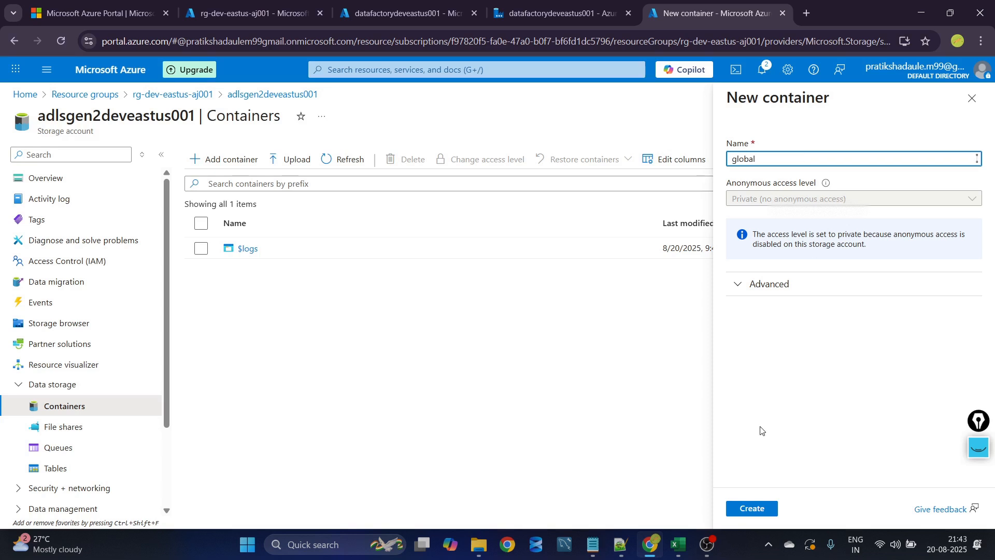
left_click(753, 507)
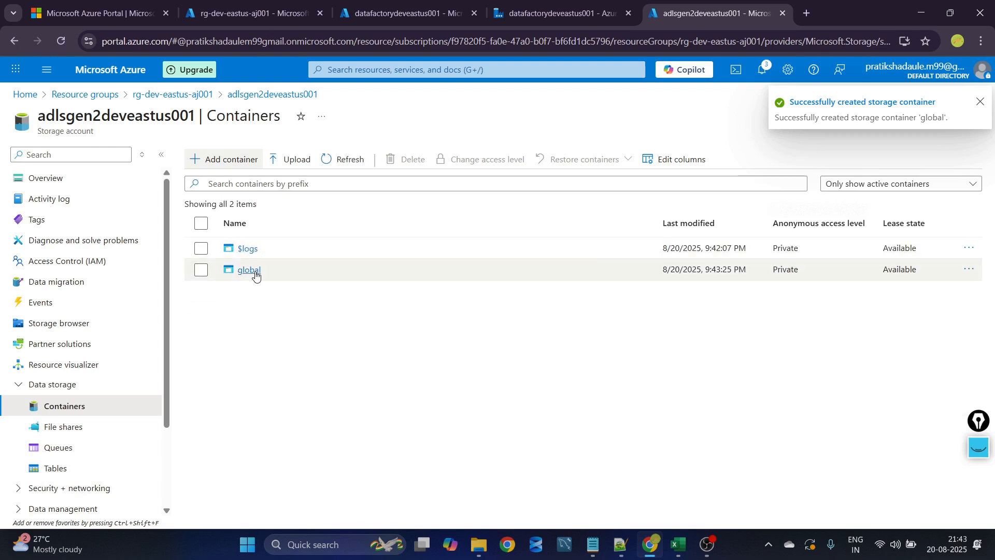
- Open the global container and add a directory named input to it
left_click(256, 275)
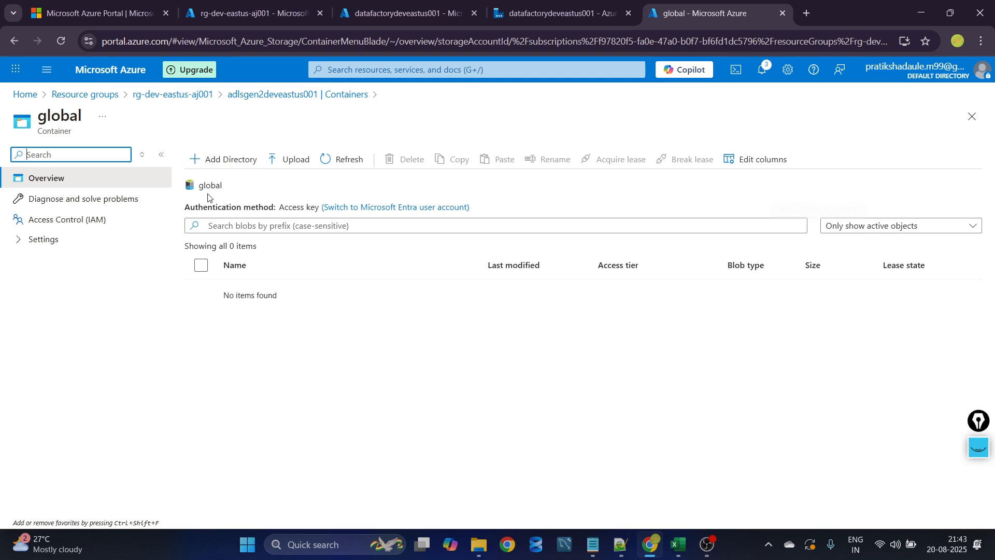
left_click(223, 159)
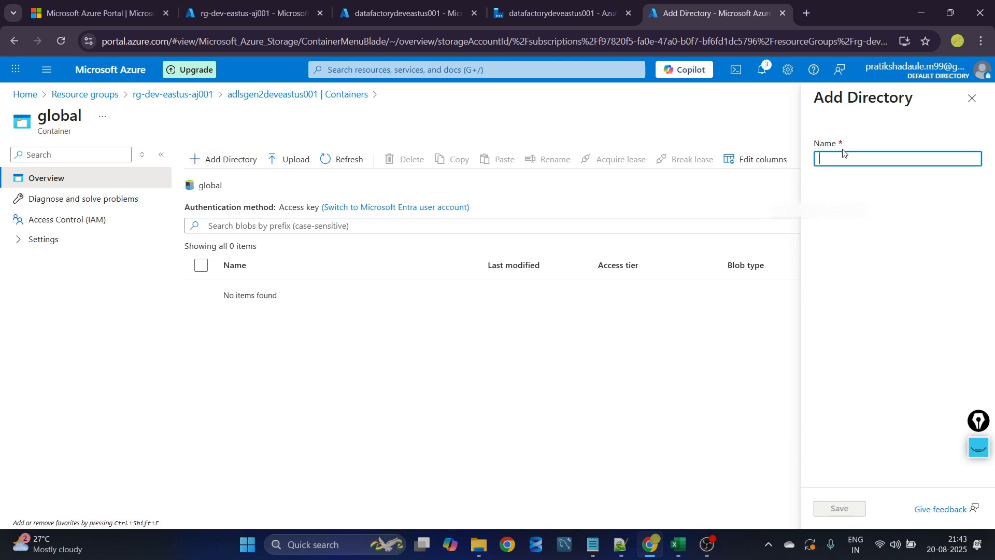
type("input")
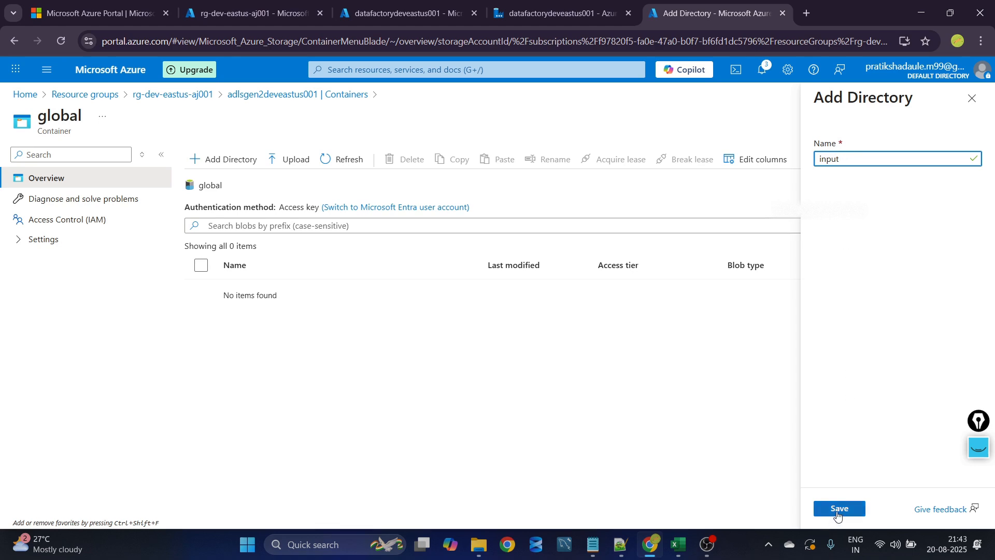
left_click(838, 510)
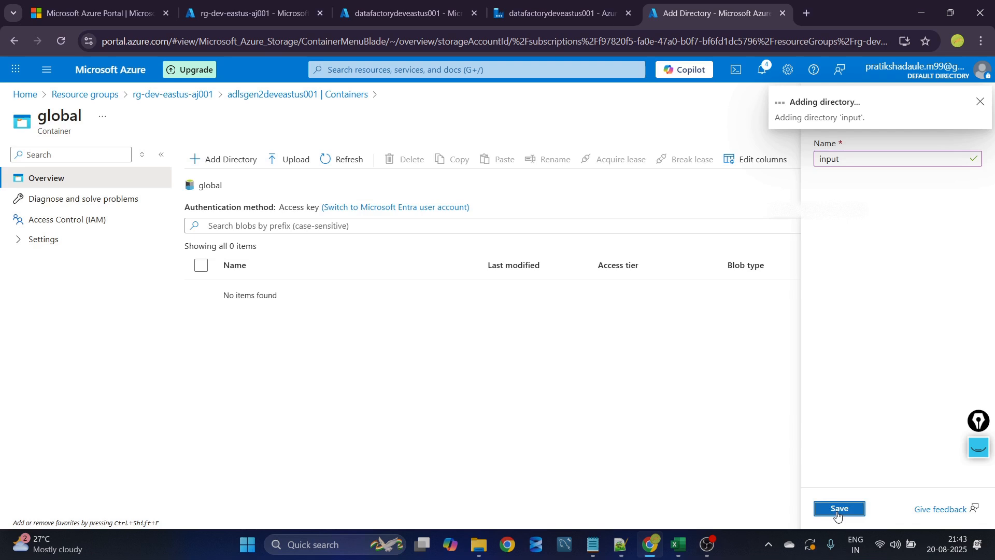
- Upload the local file emp1.csv from Downloads into the input directory of the global container
left_click(236, 293)
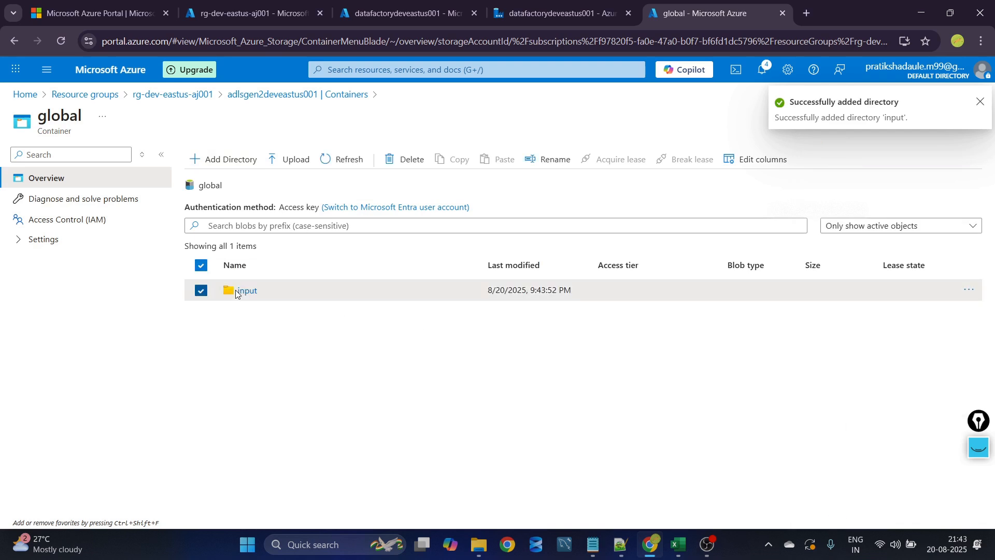
left_click(243, 291)
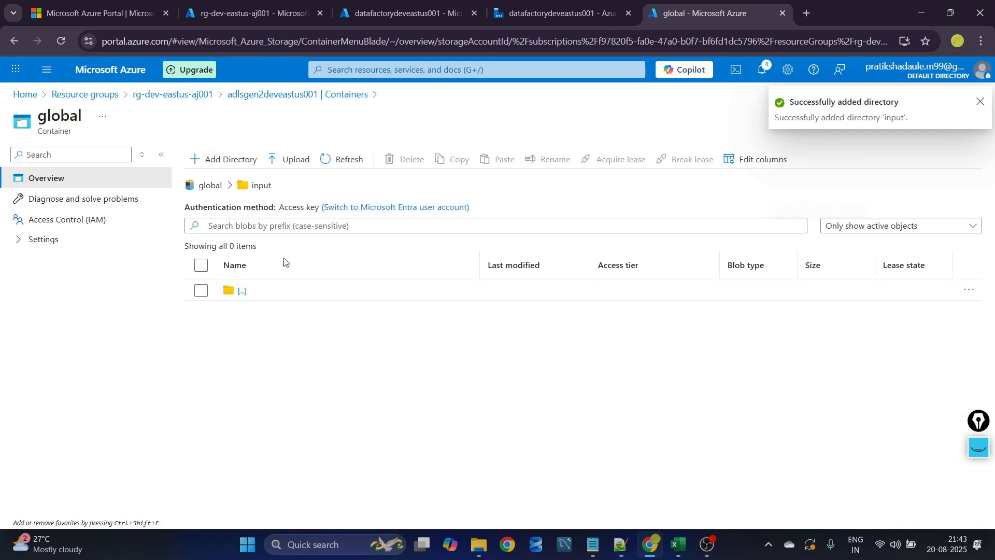
left_click(209, 162)
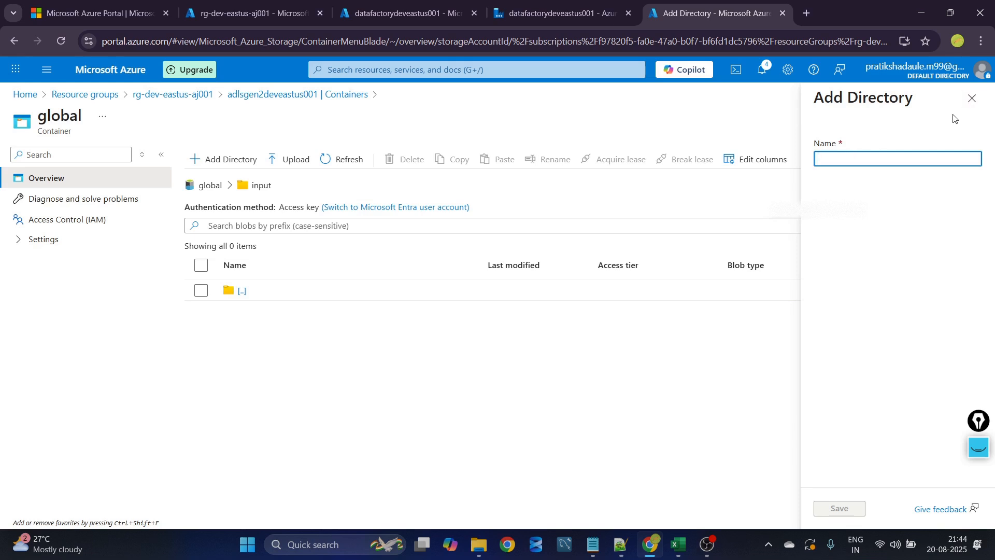
left_click(972, 99)
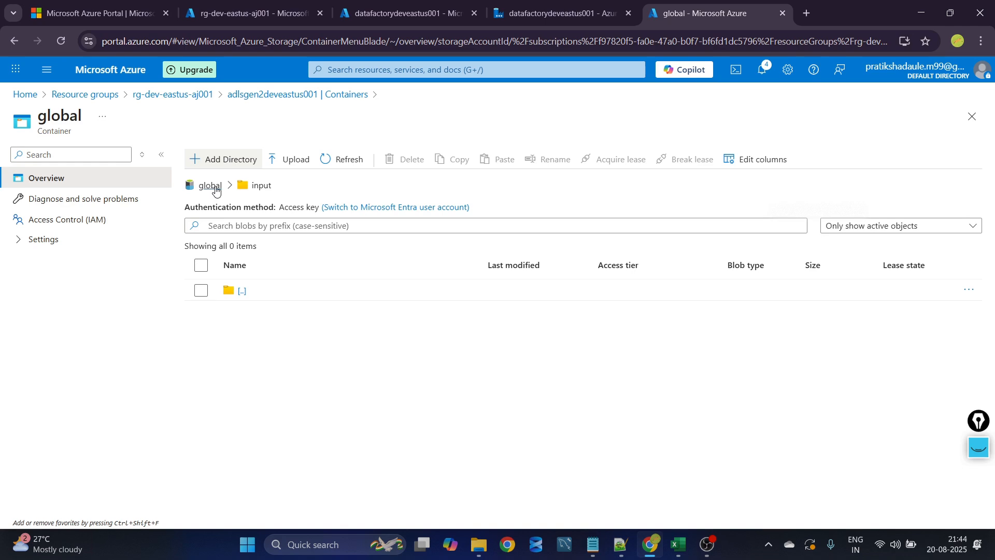
left_click(284, 171)
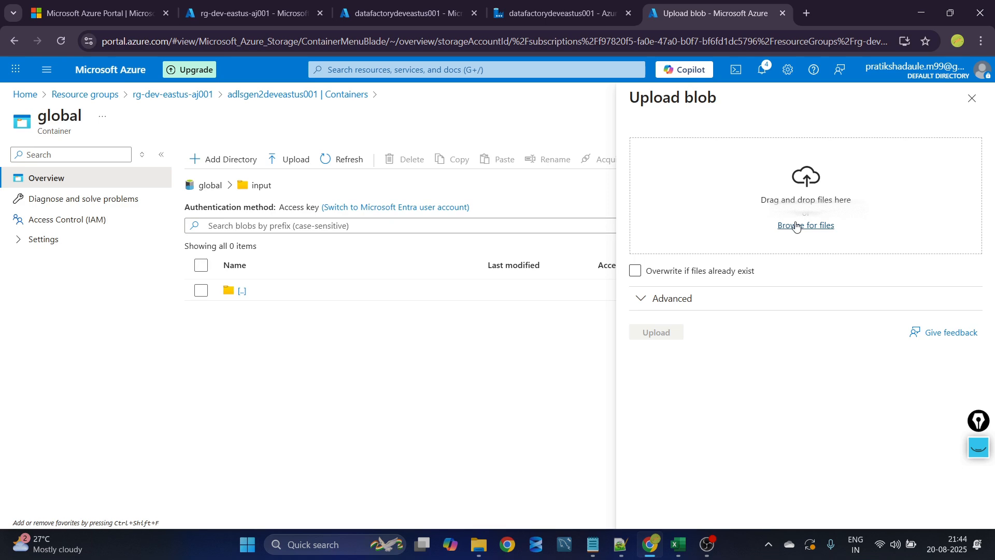
left_click(796, 226)
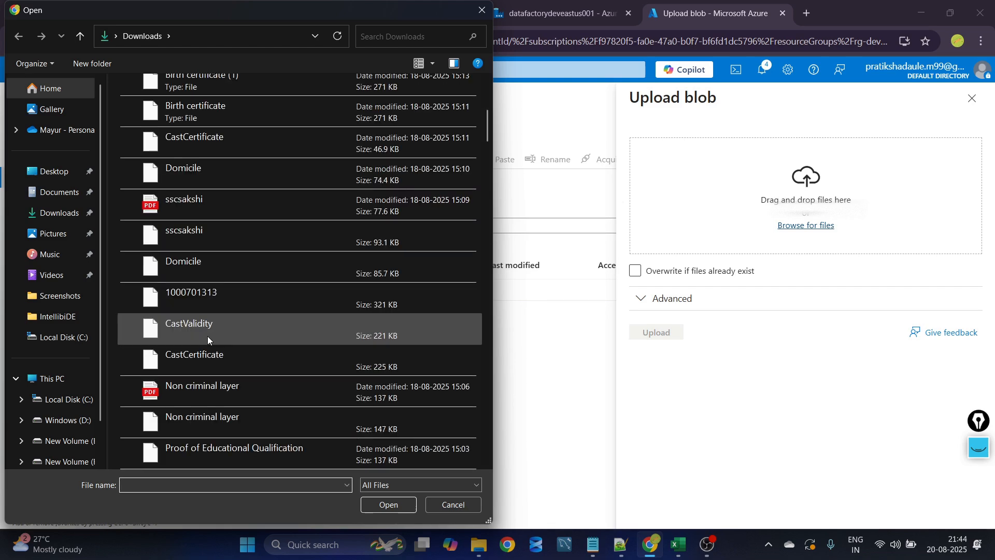
scroll(243, 280, "down", 5)
scroll(244, 281, "down", 7)
scroll(244, 280, "up", 4)
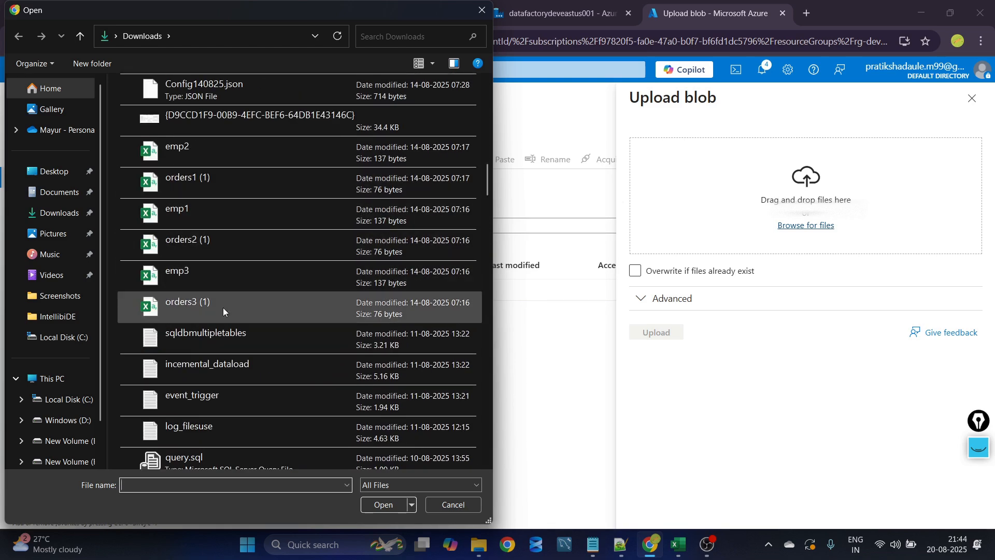
left_click(188, 211)
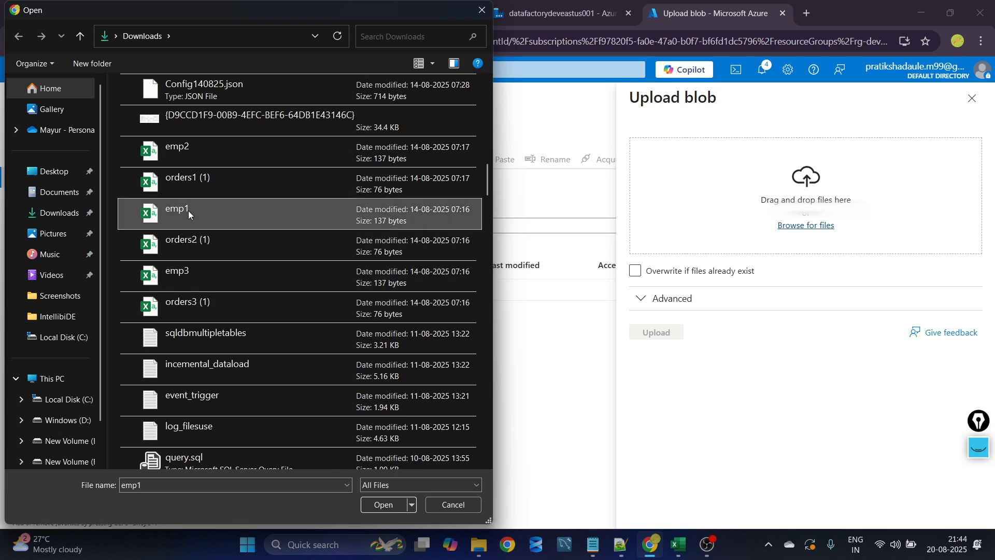
left_click(392, 504)
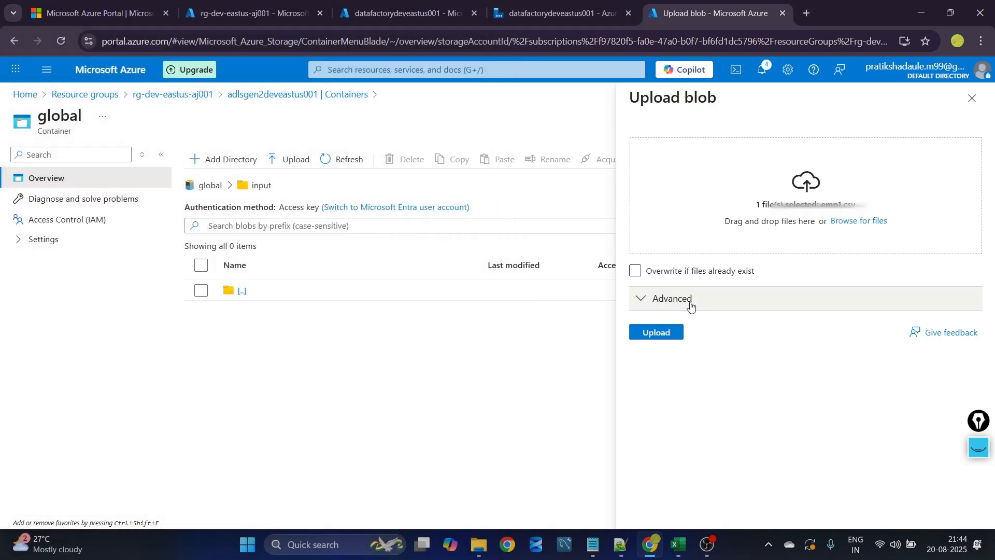
left_click(660, 332)
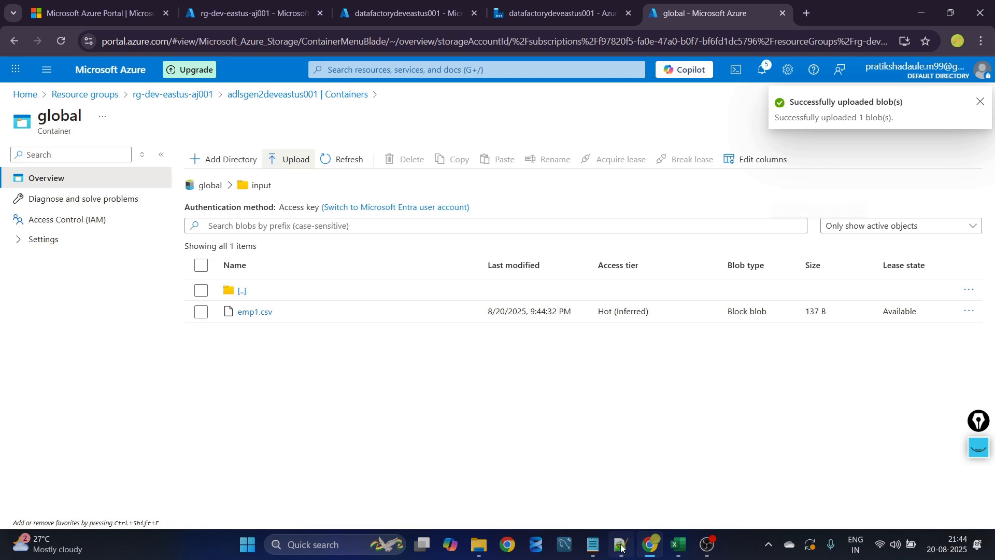
- In the Notepad++ notes, replace HUGE AMOUNT on the ADLS GEN2 line with 1 emp1 and add a blank line below it
mouse_move(621, 544)
left_click(613, 500)
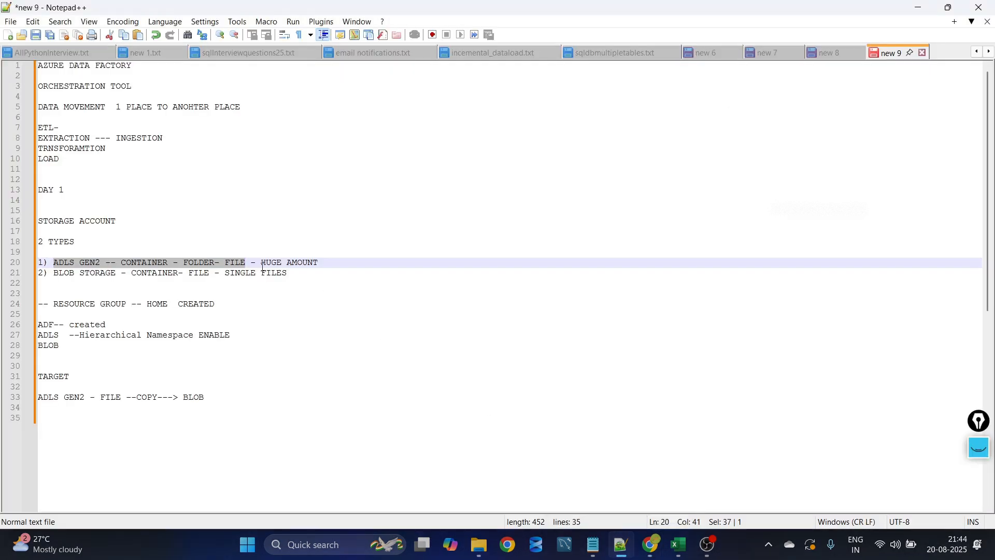
left_click(179, 262)
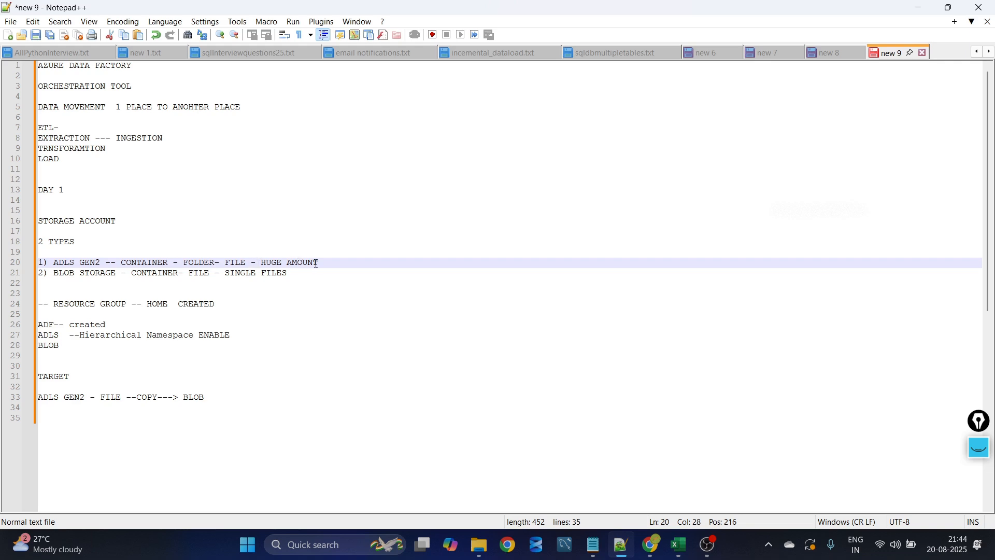
left_click_drag(323, 264, 261, 261)
type("1 empl")
key("Return")
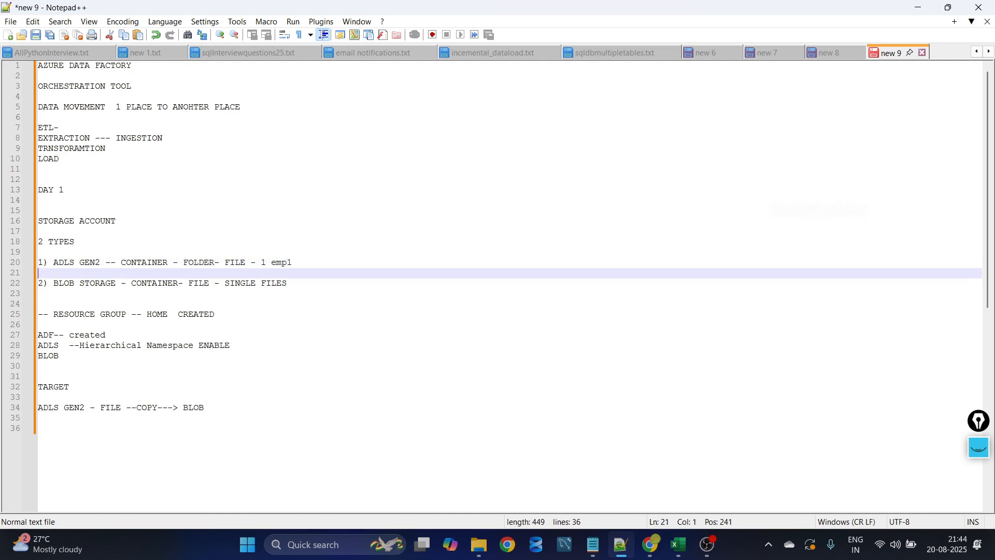
left_click(313, 281)
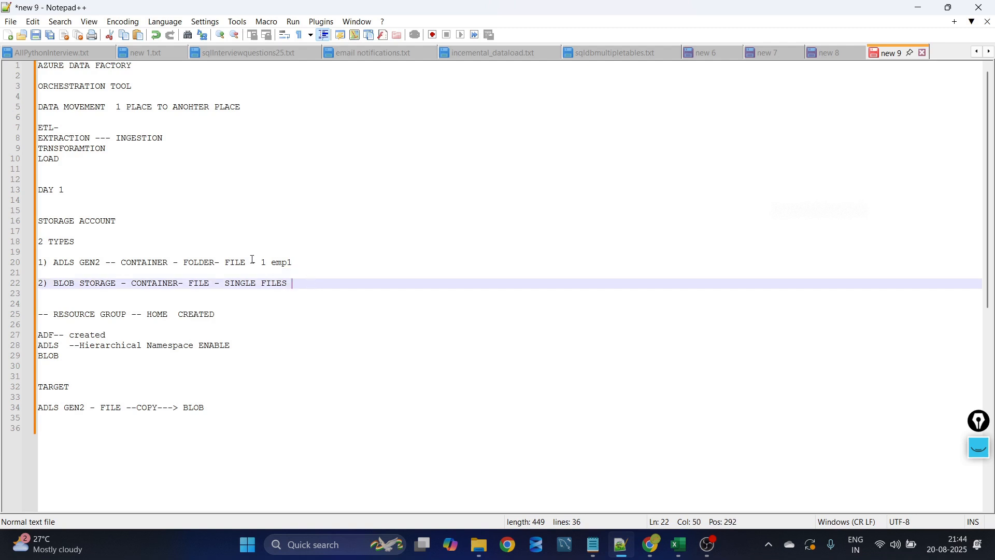
- Replace the 1 before emp1 on the ADLS GEN2 line with the arrow --->
left_click_drag(252, 261, 300, 269)
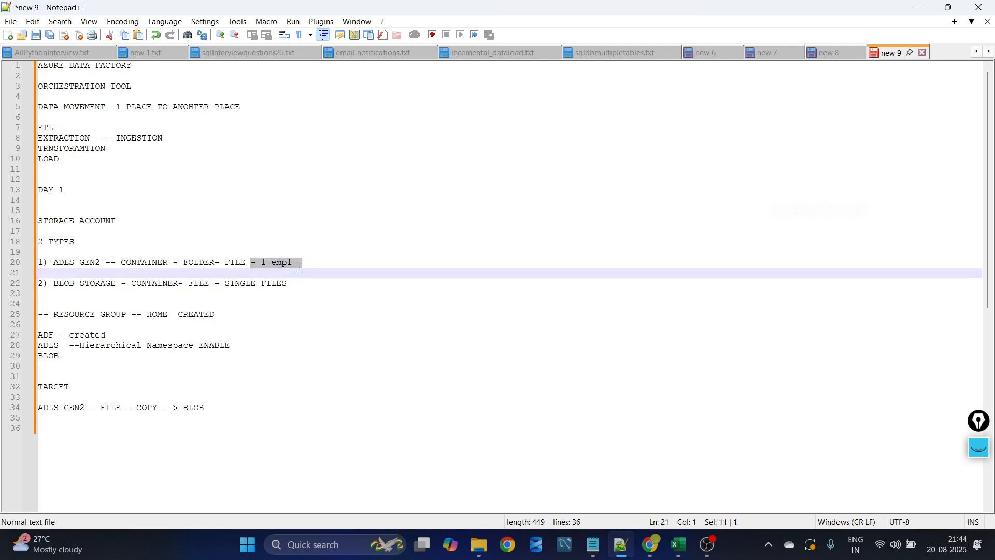
left_click(300, 283)
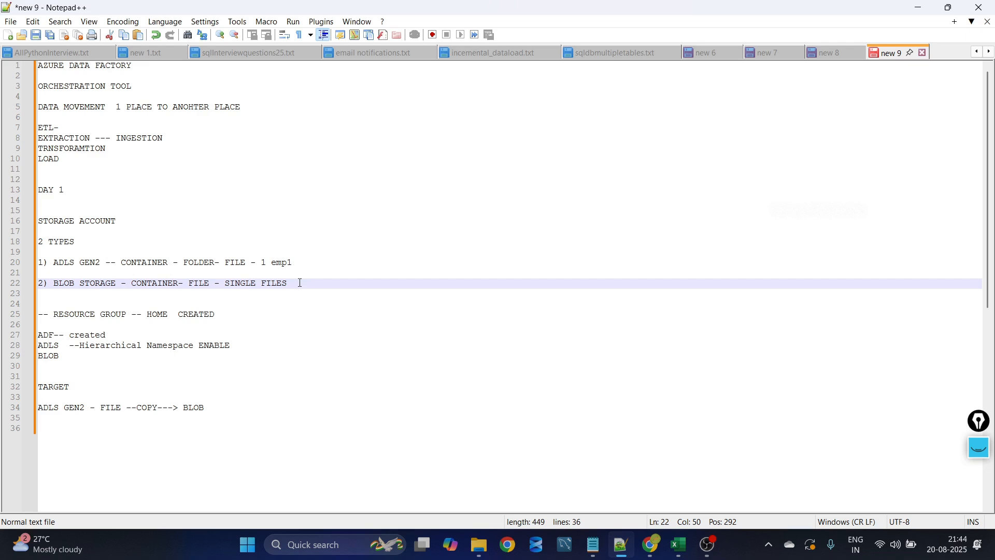
left_click(273, 263)
key("BackSpace")
key("BackSpace")
type("---")
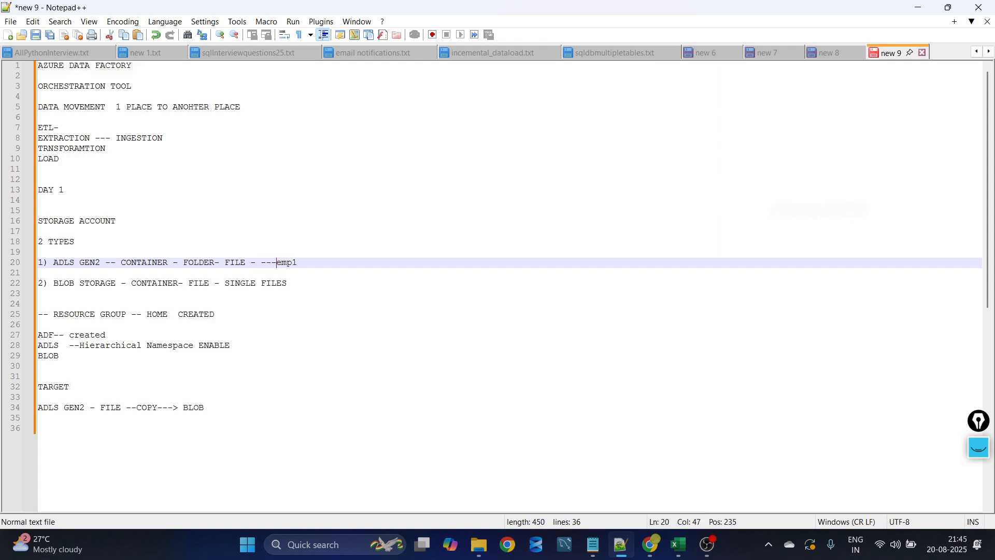
type(">")
- Return to the Azure portal and start creating a Microsoft Storage account from the Marketplace in the resource group rg-dev-eastus-aj001
left_click_drag(47, 283, 179, 285)
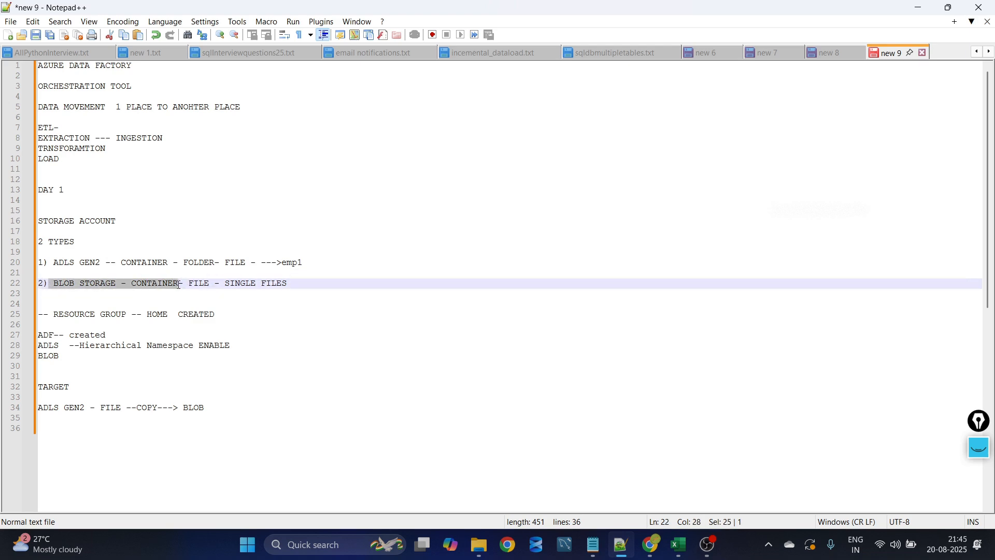
left_click(650, 544)
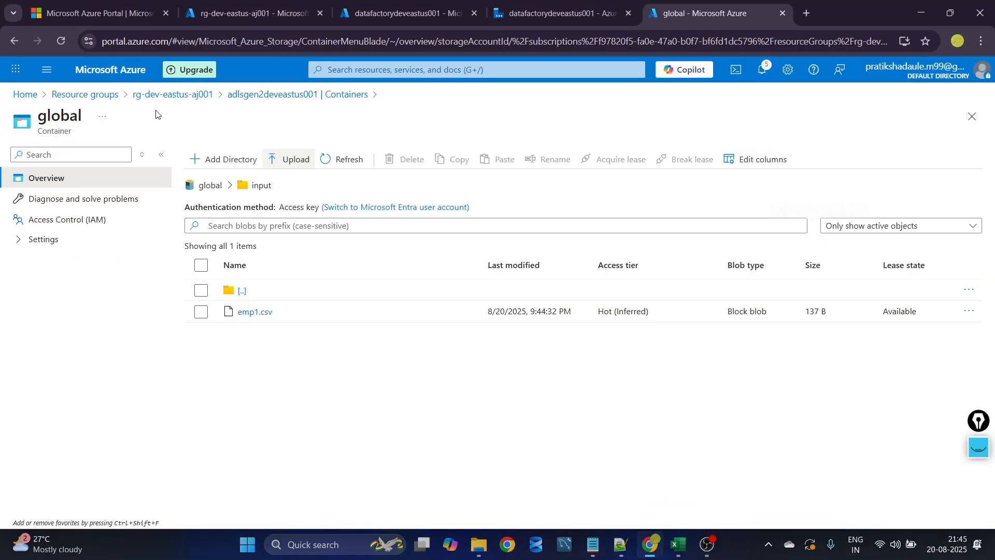
left_click(188, 94)
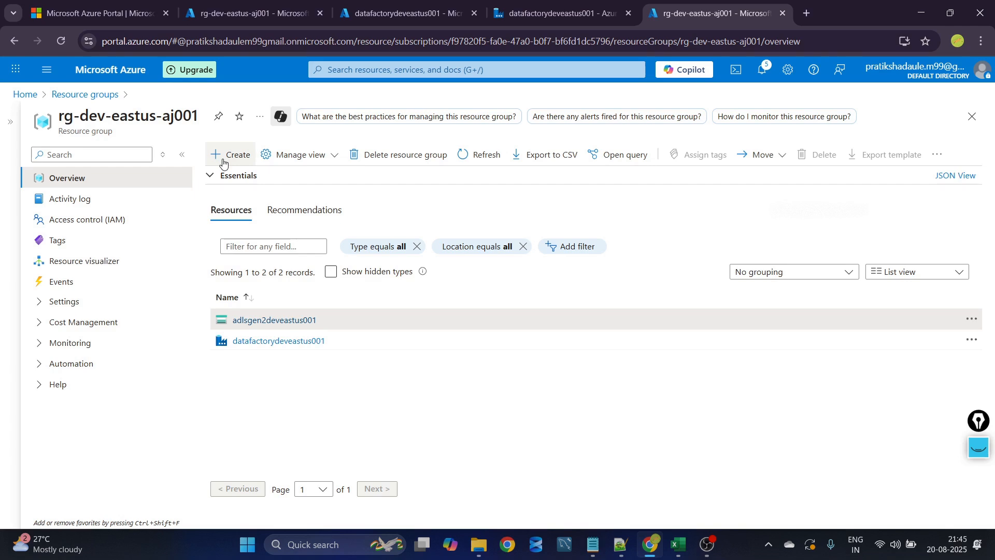
left_click(220, 157)
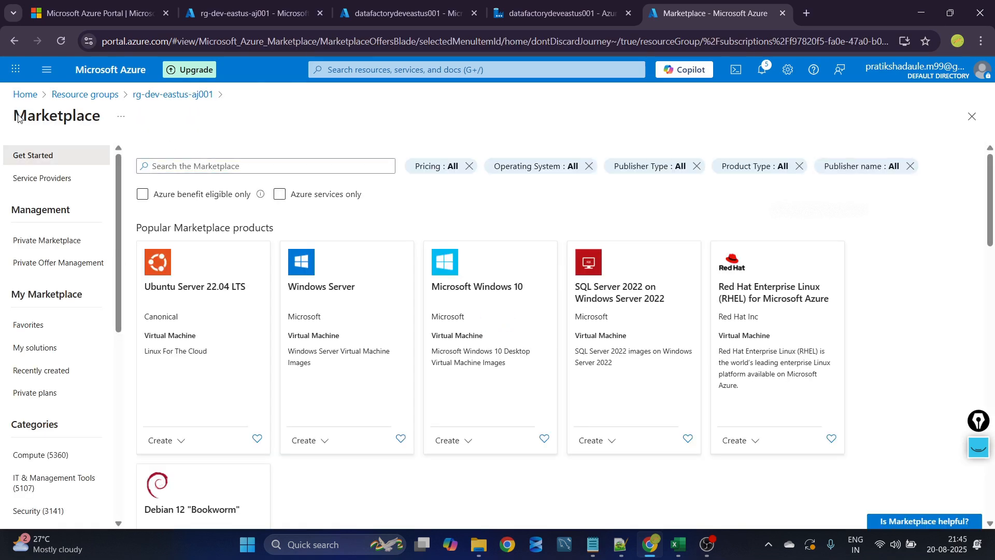
left_click_drag(13, 116, 138, 123)
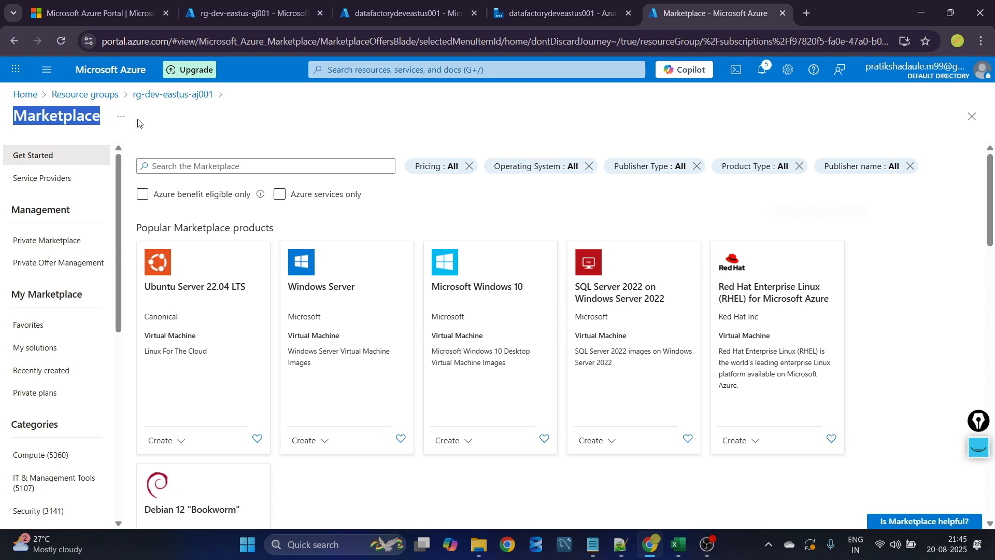
left_click(201, 161)
type("so")
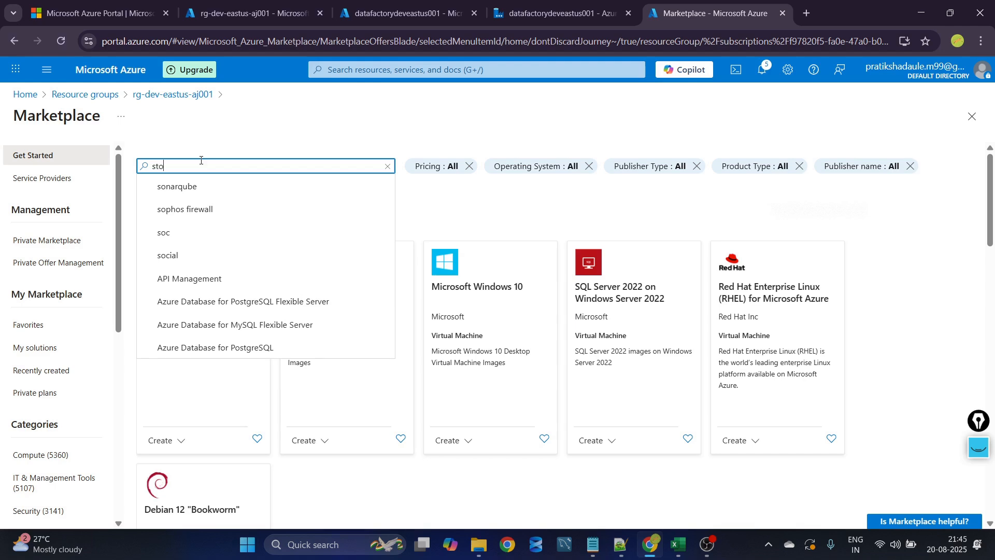
left_click(193, 186)
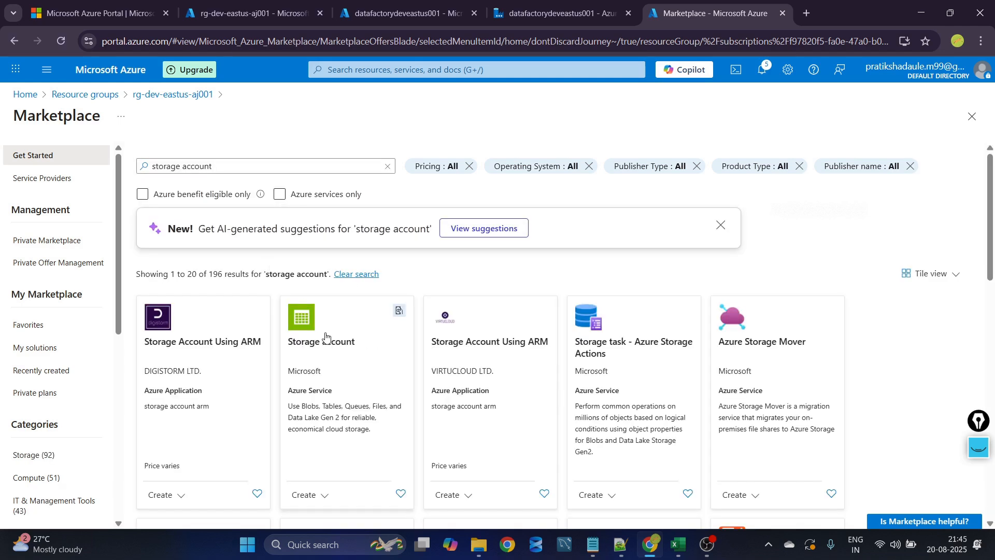
left_click(329, 337)
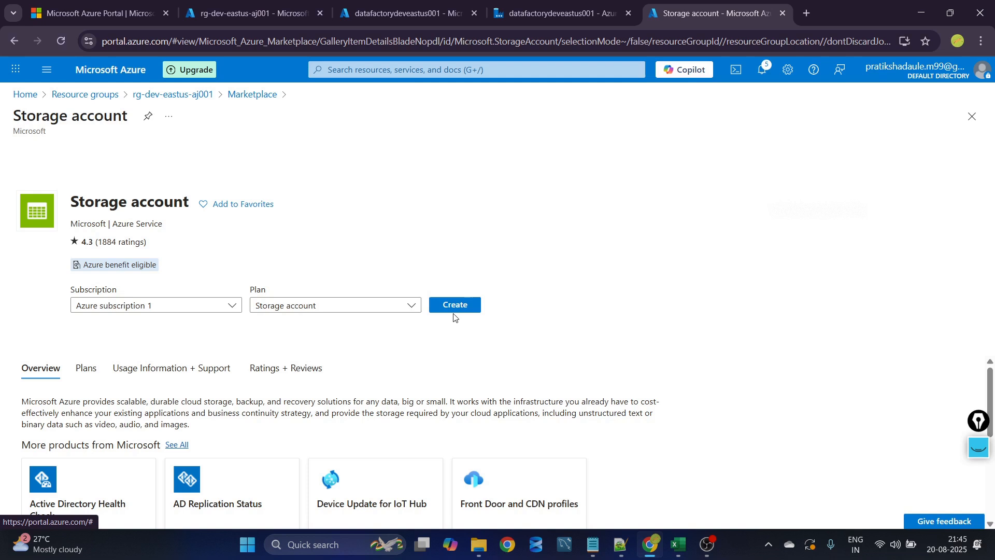
triple_click(455, 306)
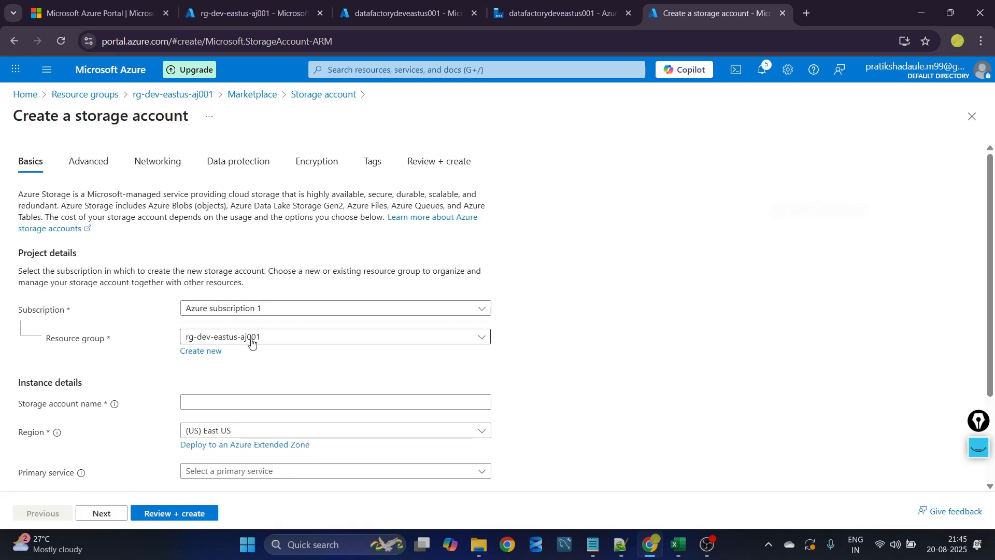
- Try to name the new storage account blobstorageaccounteastus001
scroll(262, 348, "down", 2)
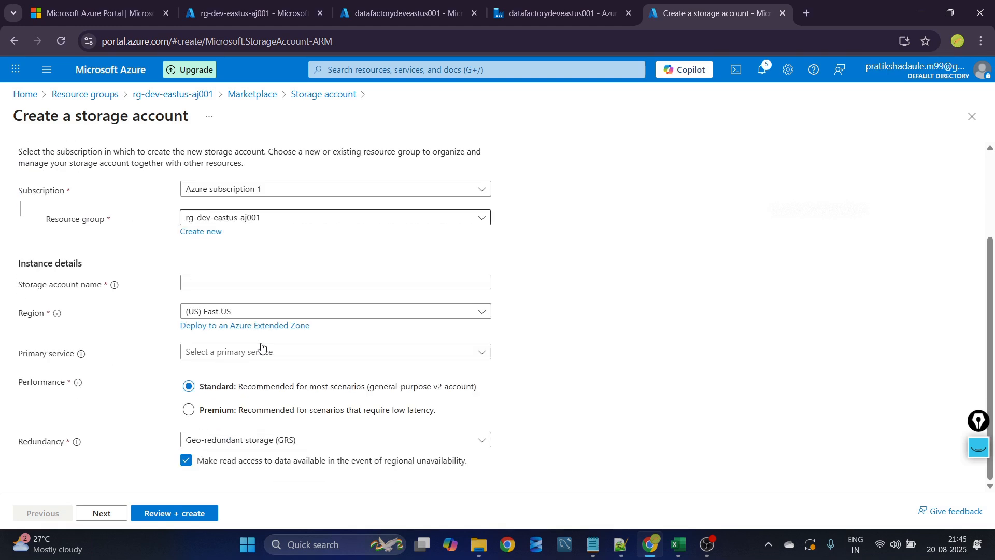
left_click(224, 277)
type("blob")
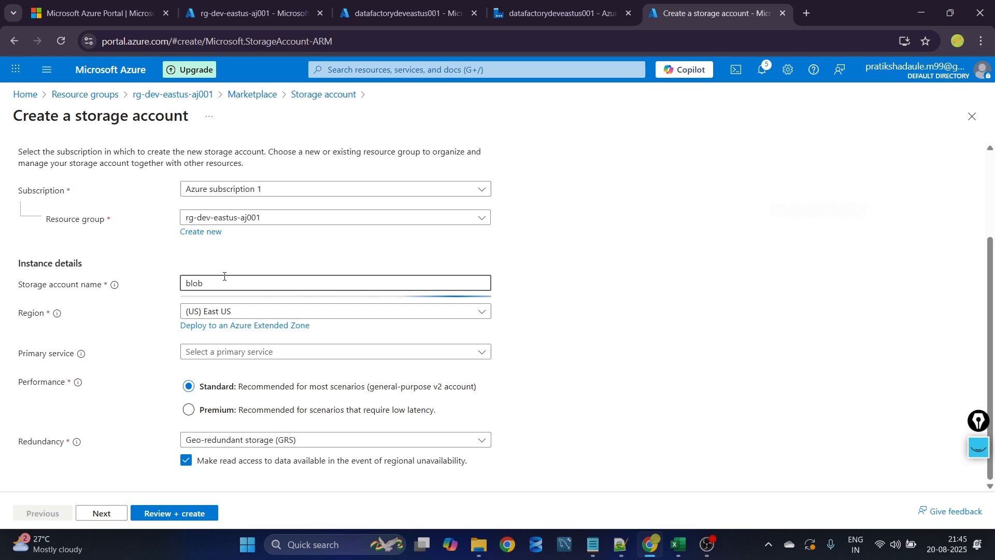
type("storage")
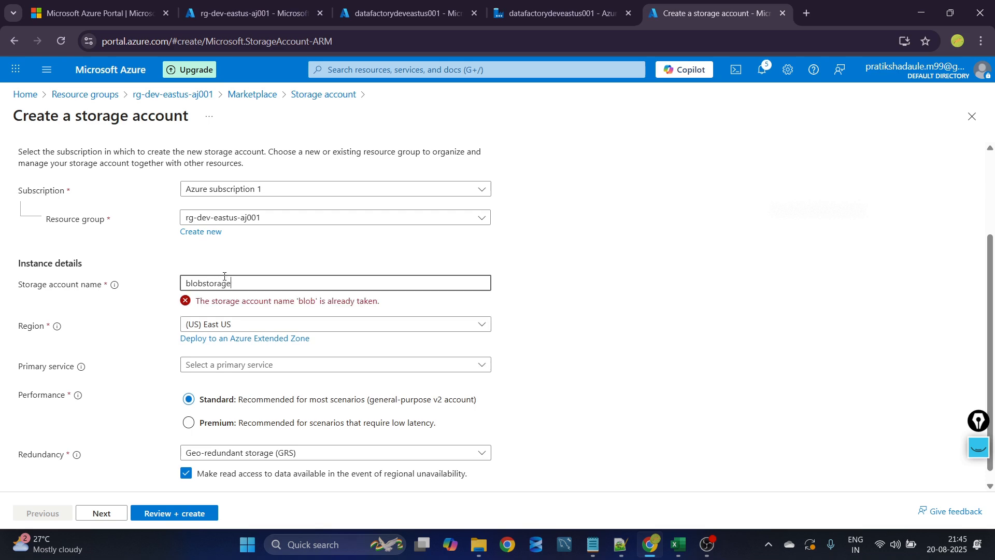
type("accounteastus001")
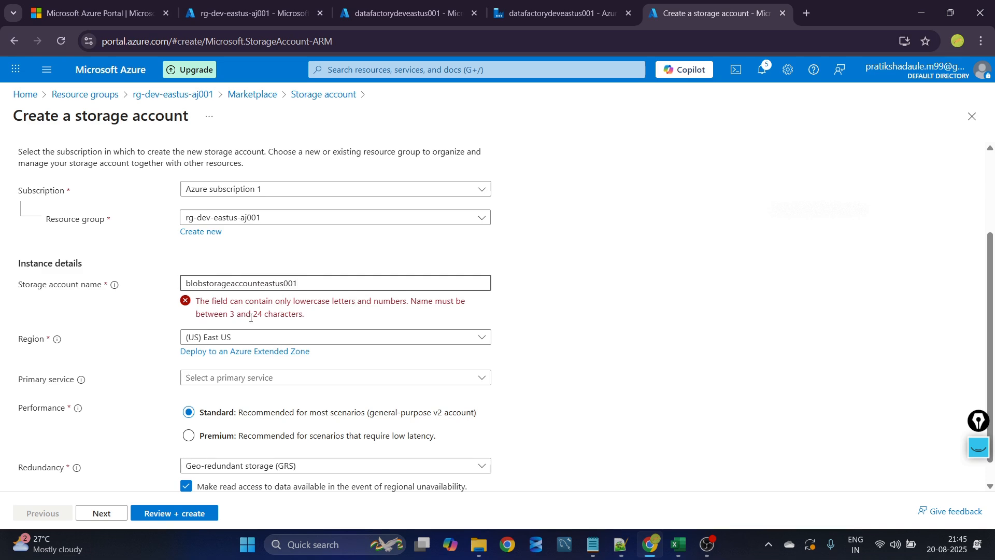
- Replace the storage account name with blobdeveastusaj001
key("BackSpace")
key("BackSpace")
key("BackSpace")
key("BackSpace")
key("BackSpace")
key("BackSpace")
key("BackSpace")
key("BackSpace")
key("BackSpace")
key("BackSpace")
key("BackSpace")
key("BackSpace")
key("BackSpace")
key("BackSpace")
key("BackSpace")
key("BackSpace")
key("BackSpace")
key("BackSpace")
key("BackSpace")
key("BackSpace")
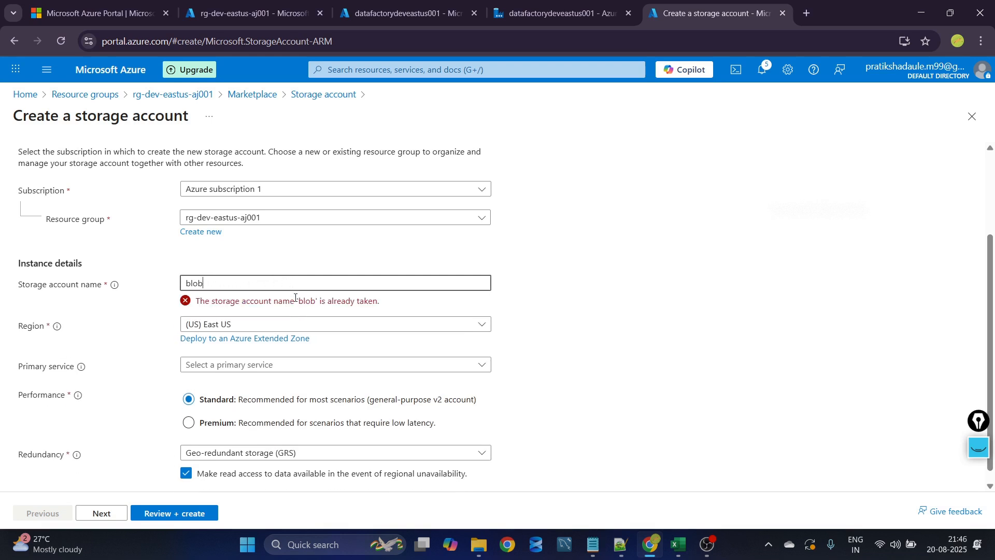
type("dev")
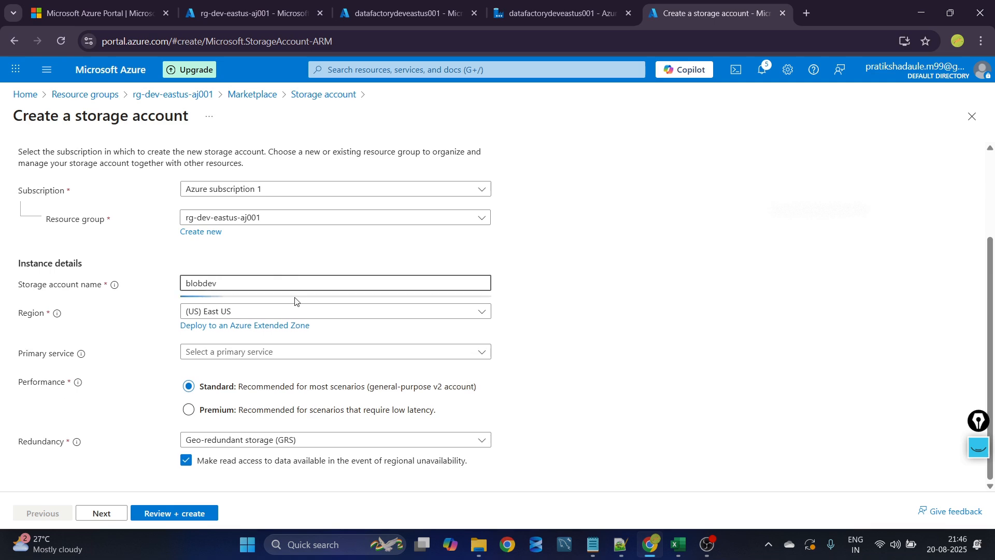
type("eastus001")
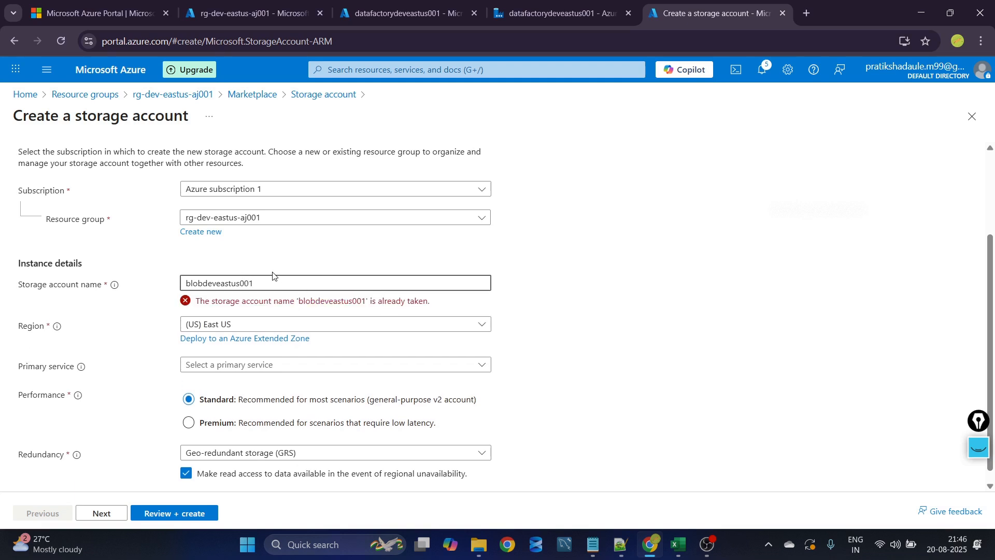
left_click(240, 283)
type("aj")
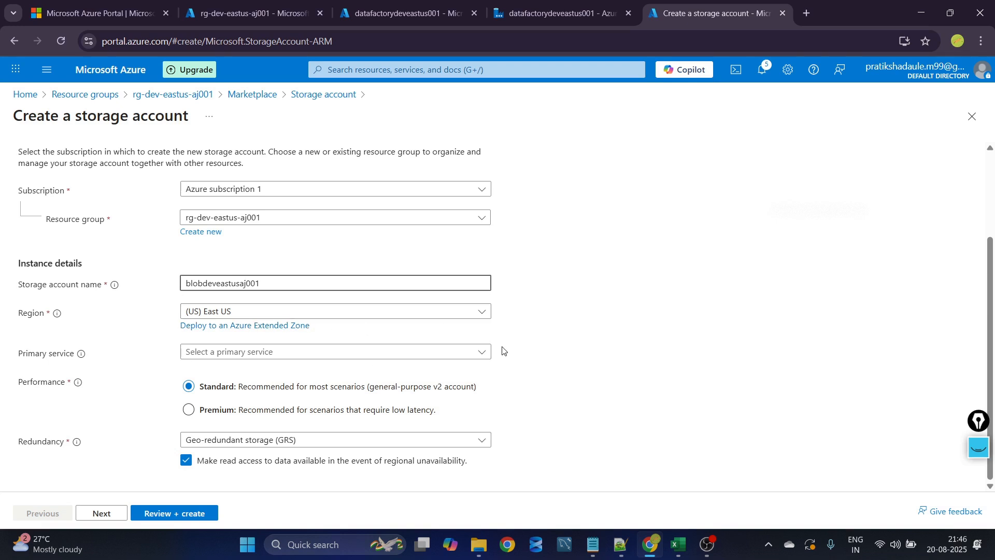
- Set the redundancy to Locally-redundant storage (LRS) and continue to the advanced settings
left_click(295, 443)
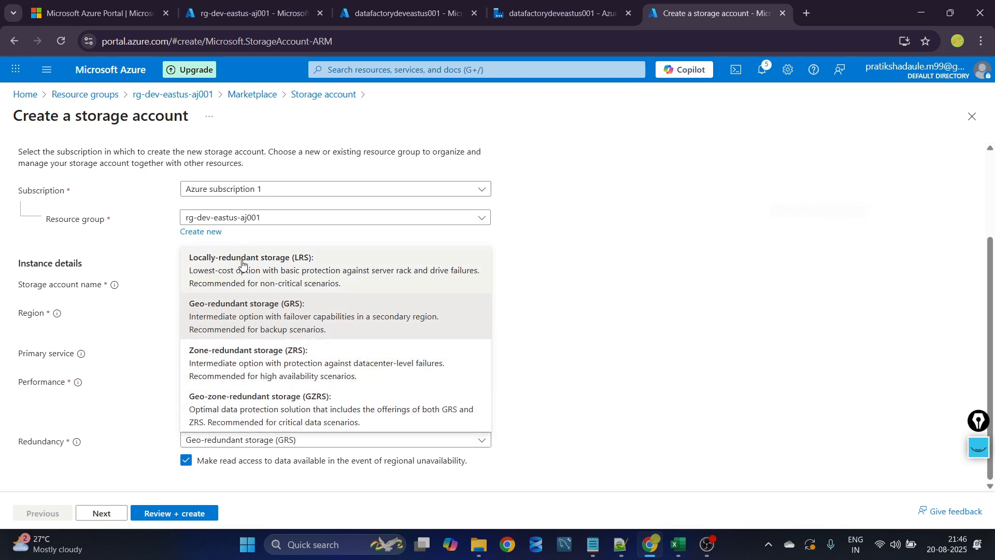
left_click(242, 270)
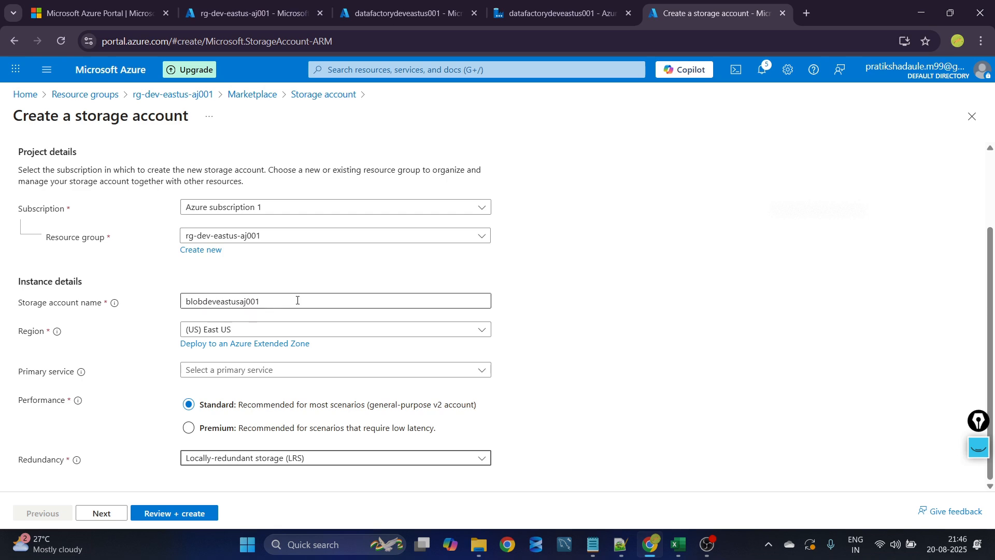
left_click(102, 513)
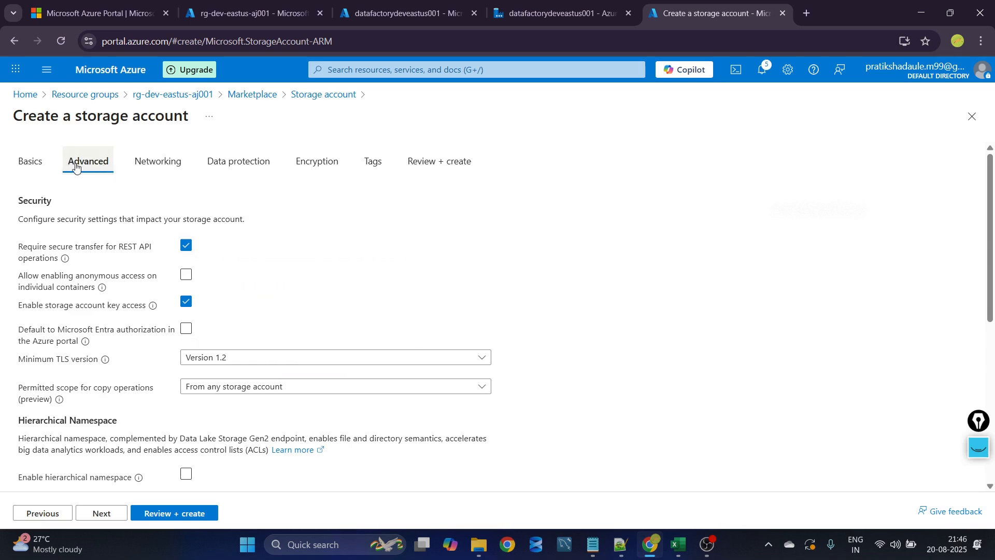
scroll(124, 311, "down", 2)
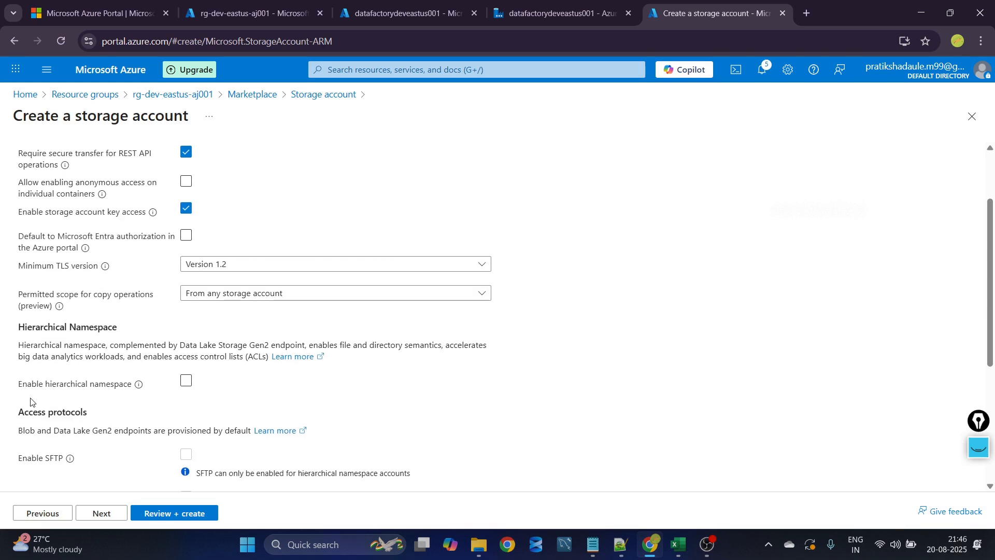
left_click(185, 382)
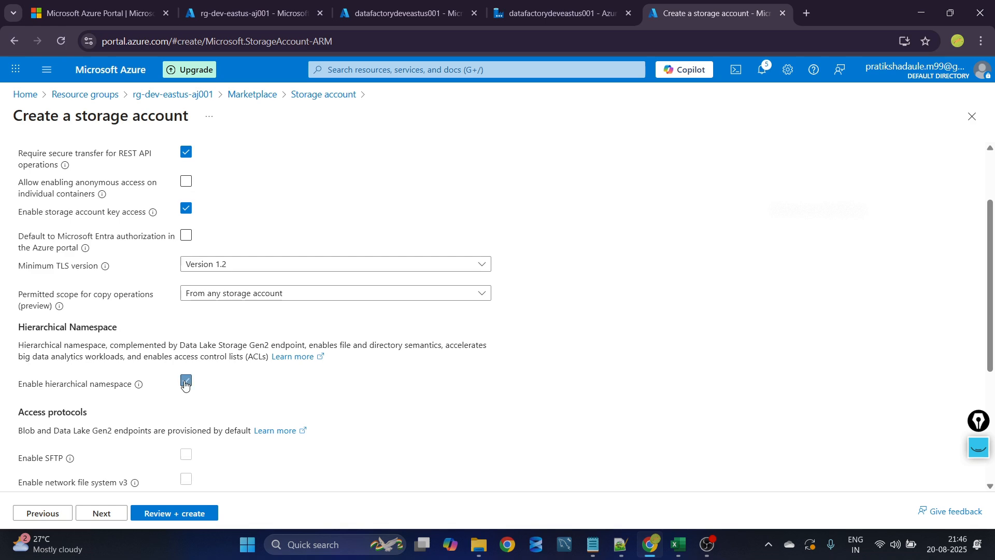
left_click(185, 384)
left_click(185, 384)
left_click(185, 383)
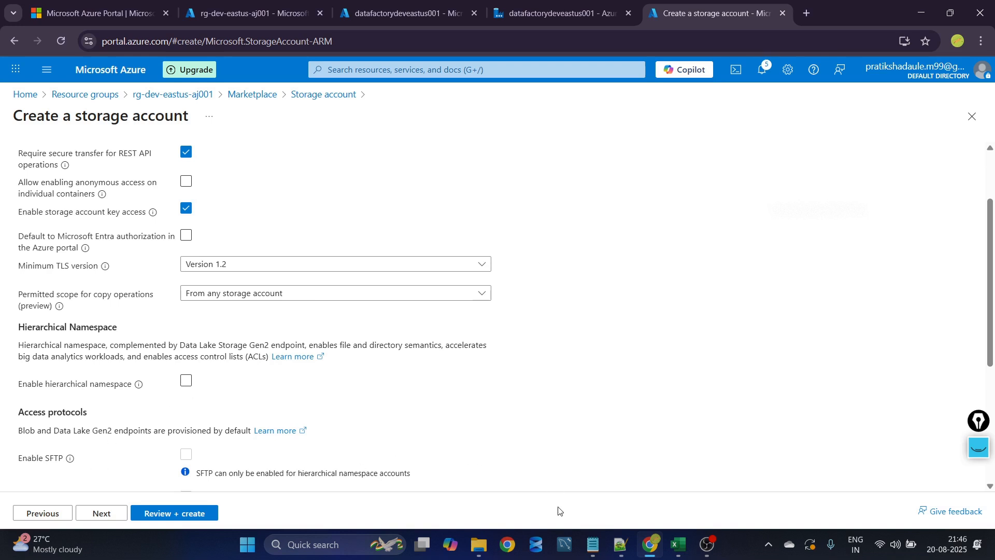
- Switch to the Notepad++ notes and extend the BLOB line with --Hierarchical Namespace DISABLE NOT CLICK, reusing the ADLS line's text
mouse_move(617, 547)
left_click(609, 506)
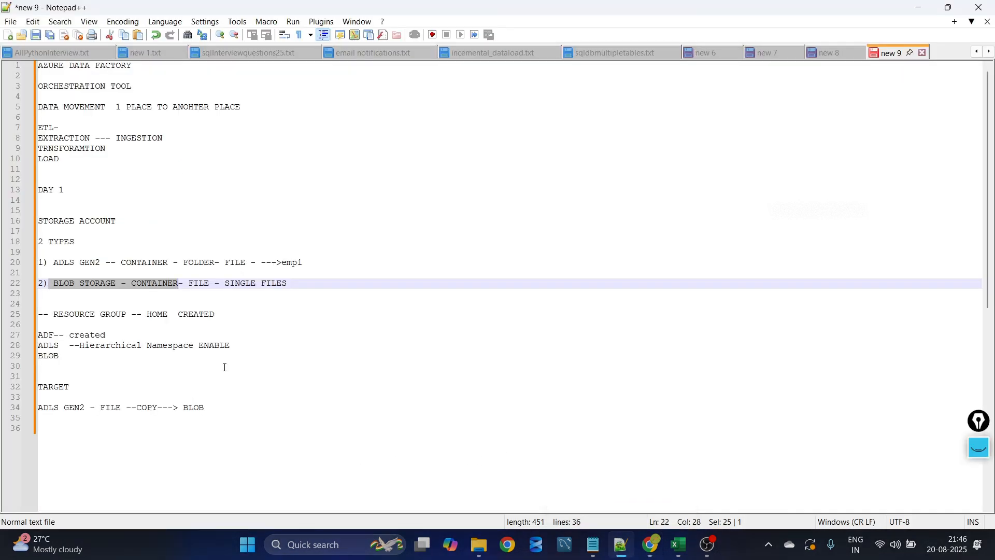
left_click(128, 260)
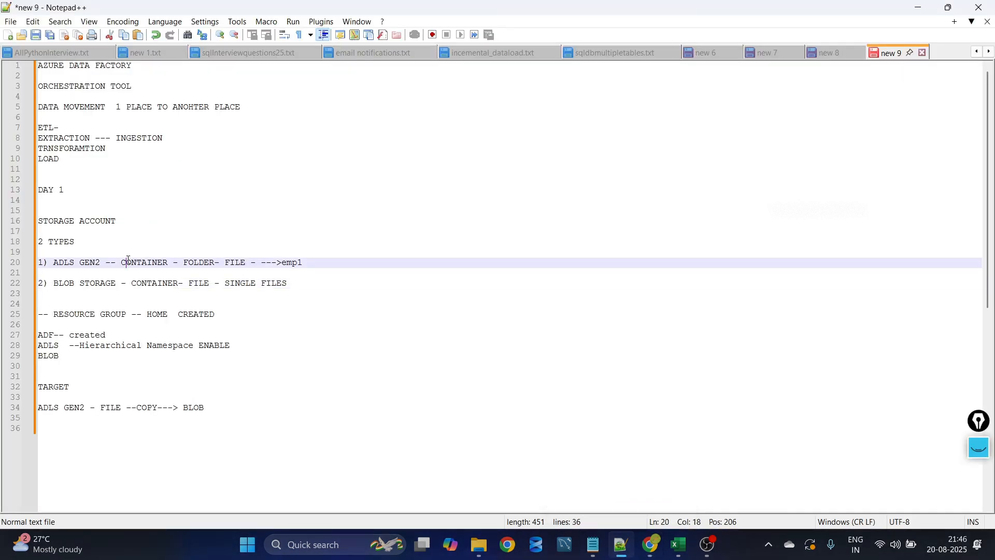
left_click_drag(232, 345, 80, 346)
key("ctrl+c")
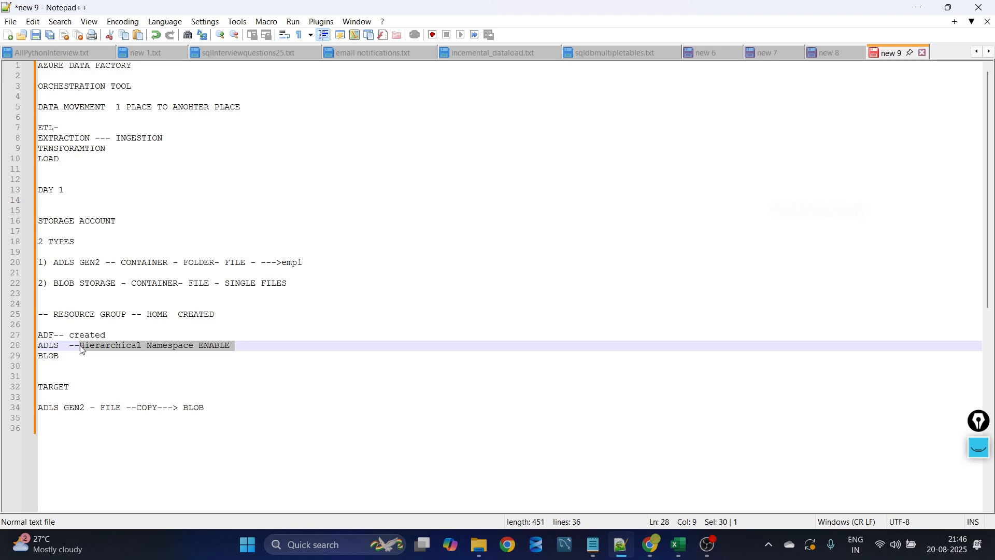
key("Down")
type("--")
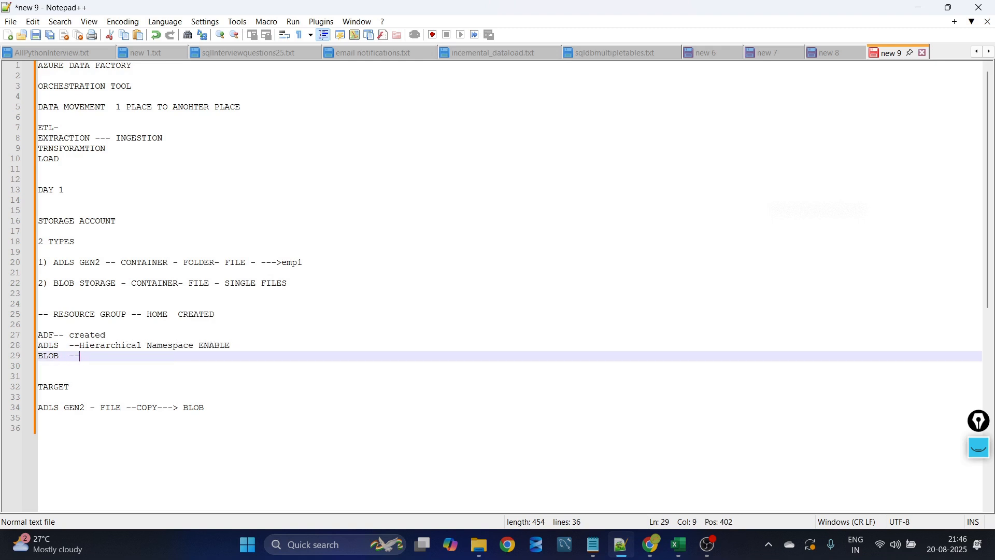
key("ctrl+v")
key("BackSpace")
key("BackSpace")
key("BackSpace")
key("BackSpace")
key("BackSpace")
key("BackSpace")
key("BackSpace")
key("BackSpace")
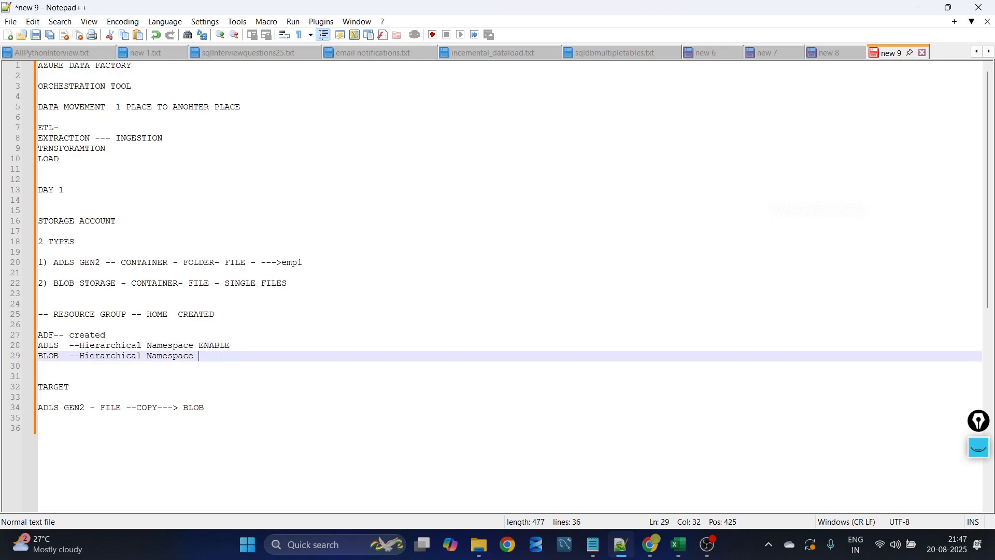
type("DISABLE N")
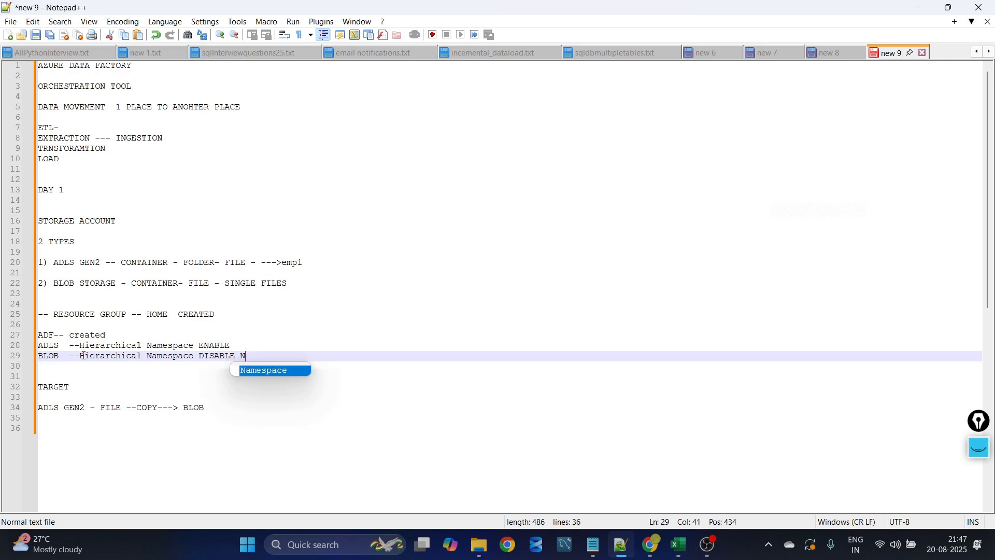
type("OT CLICK")
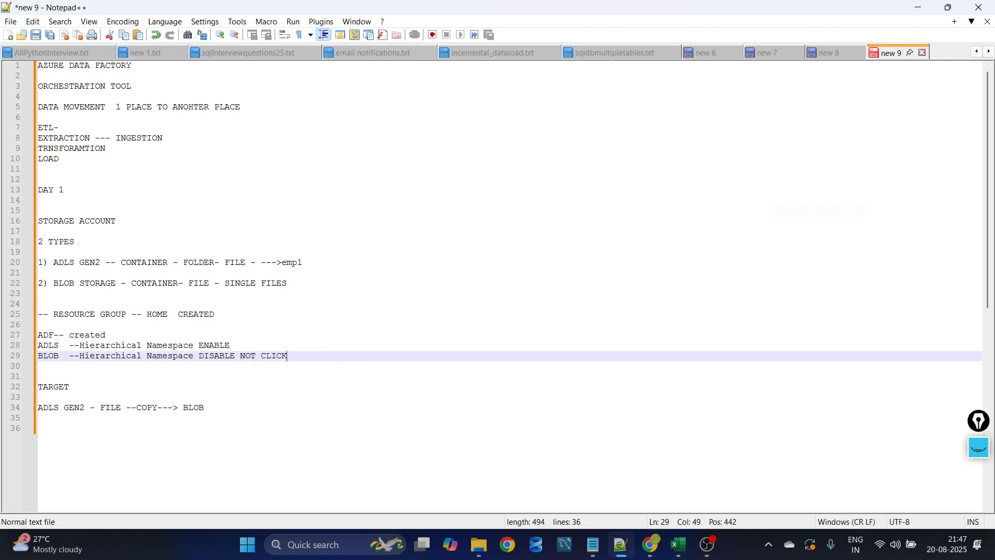
- Append -CLICK after ENABLE on the ADLS line of the notes
left_click(242, 342)
type("-CL")
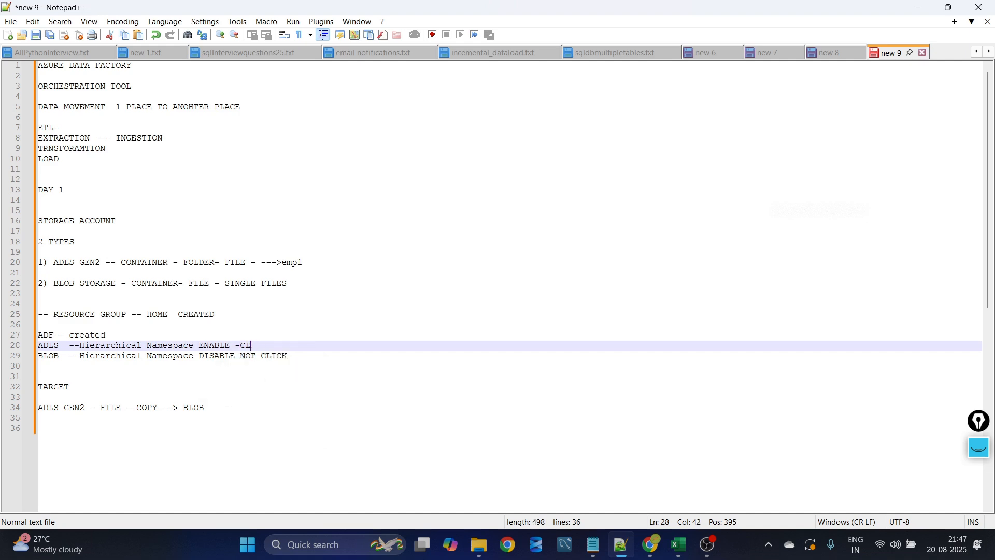
type("ICK")
- Return to the Azure portal, go through the remaining storage account settings with their defaults, and create the account
mouse_move(651, 544)
left_click(648, 482)
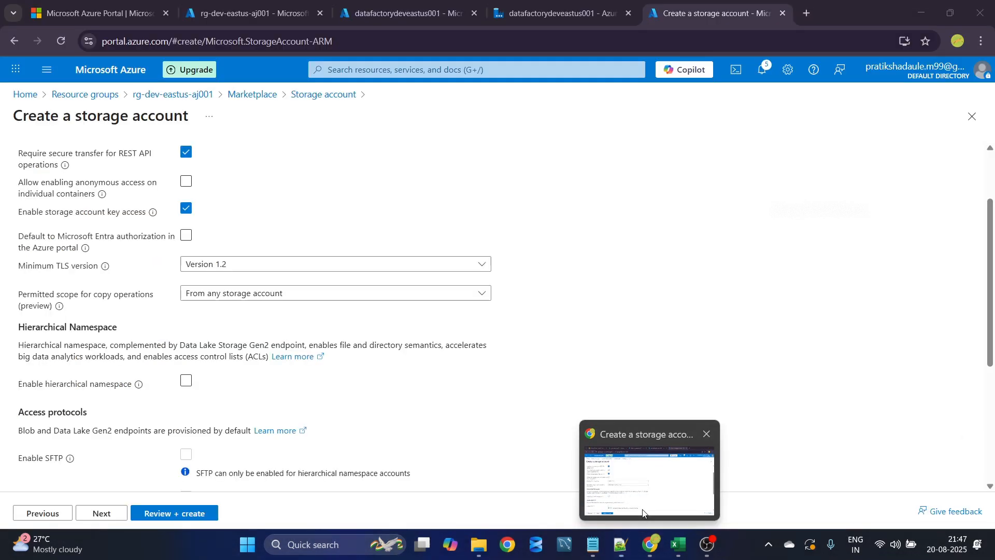
scroll(305, 392, "up", 2)
scroll(305, 392, "down", 6)
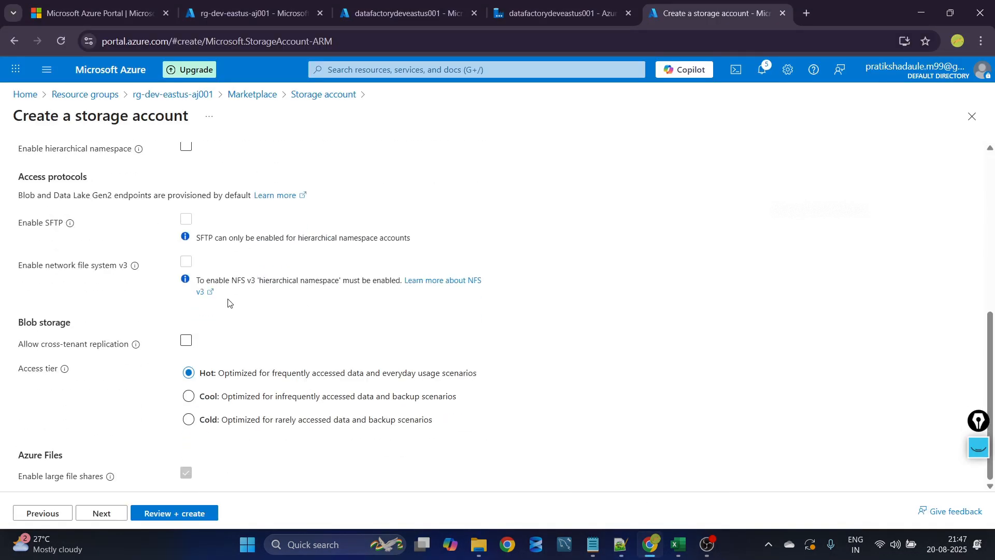
scroll(179, 245, "up", 5)
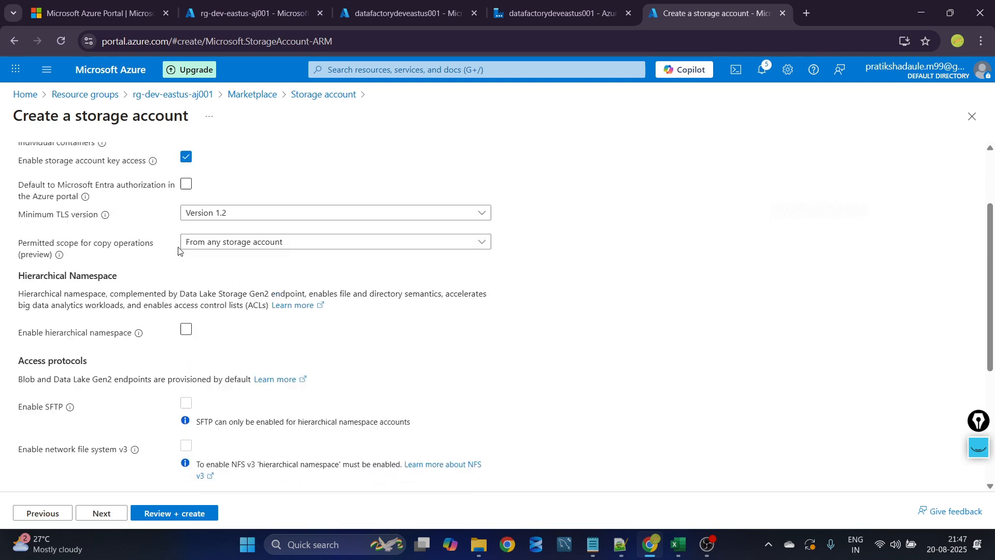
left_click(150, 164)
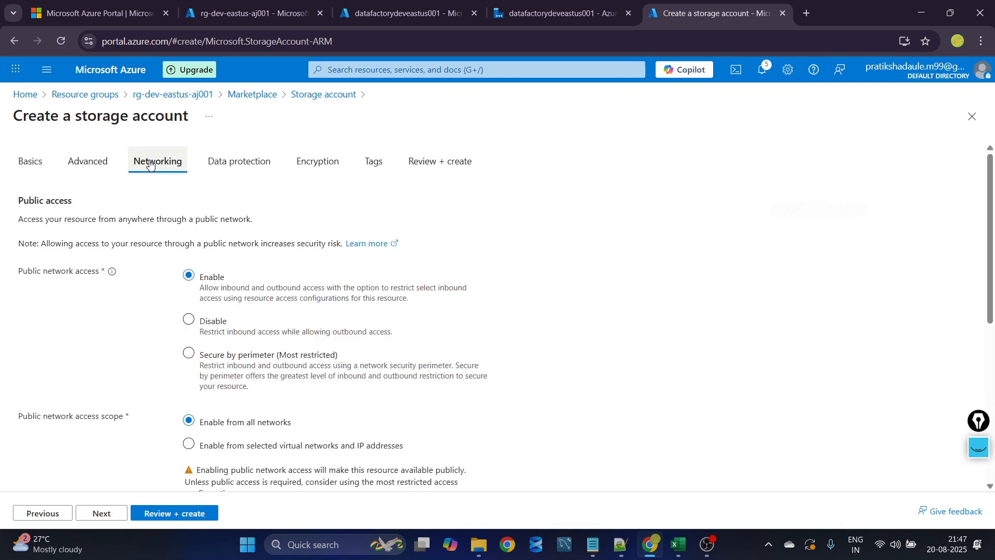
left_click(216, 161)
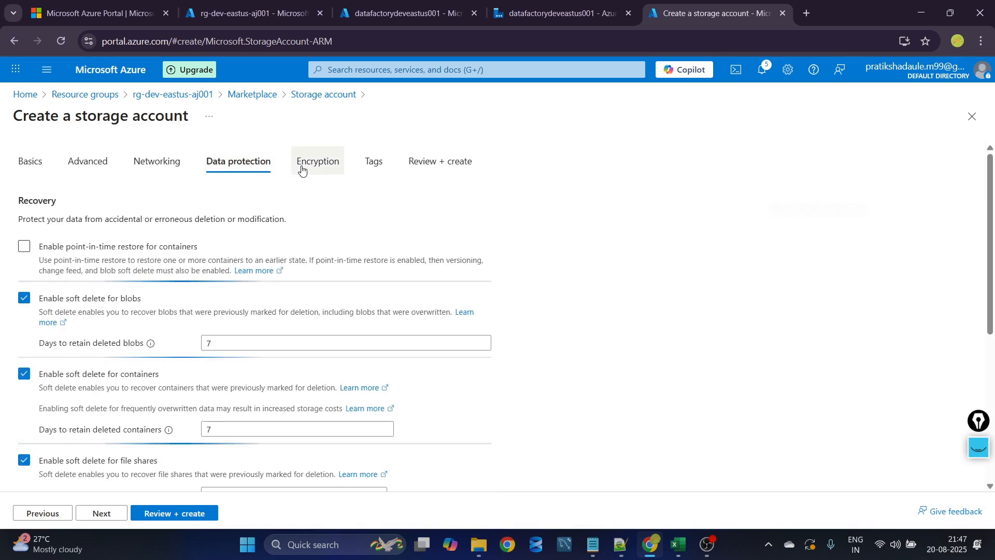
left_click(301, 165)
left_click(362, 173)
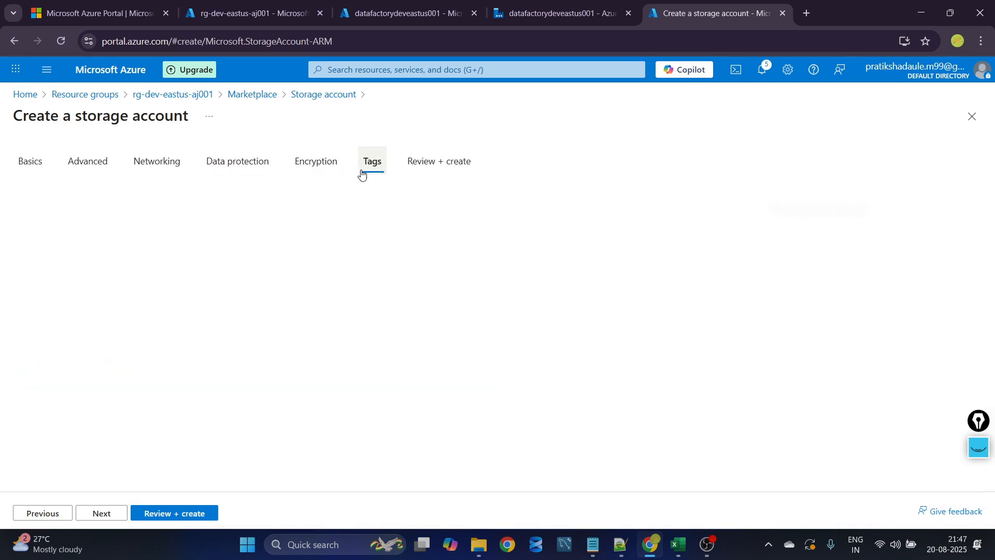
left_click(437, 172)
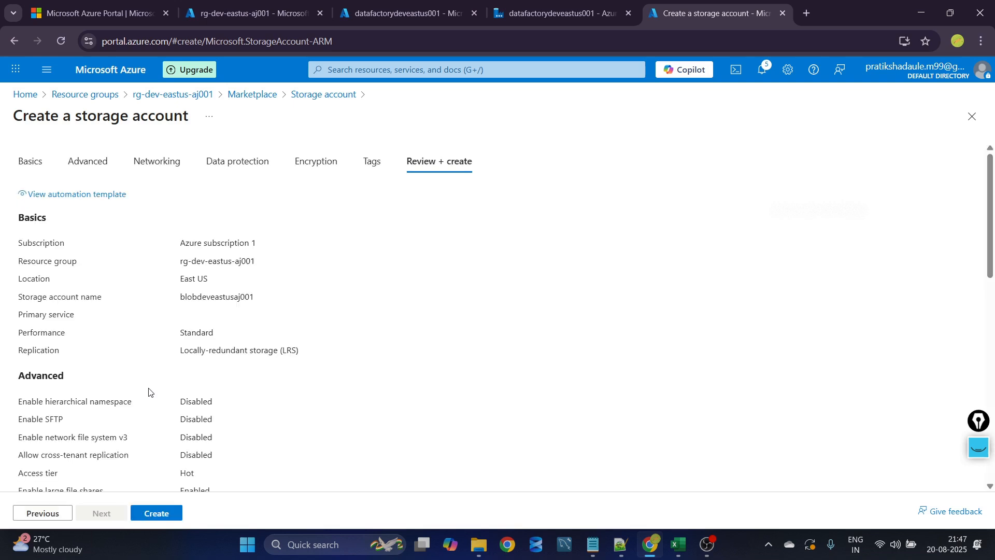
left_click(152, 512)
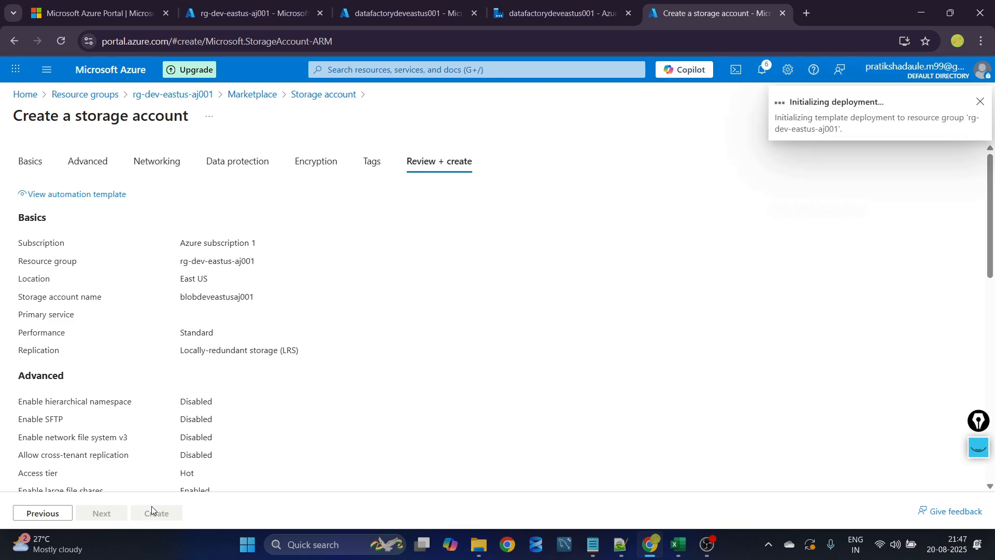
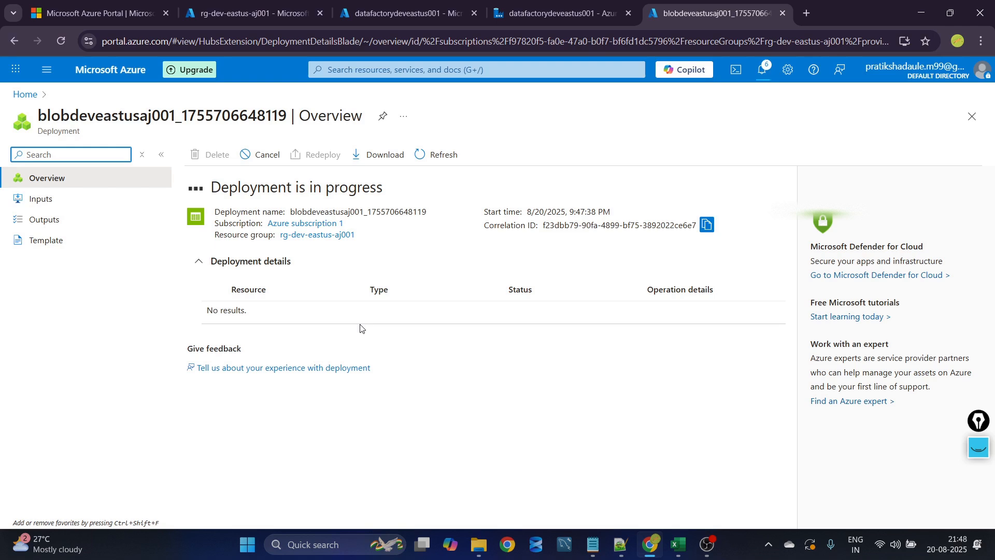
- Look over the open resource group and data factory pages, and dismiss the Git repository notice in the data factory studio
left_click(511, 6)
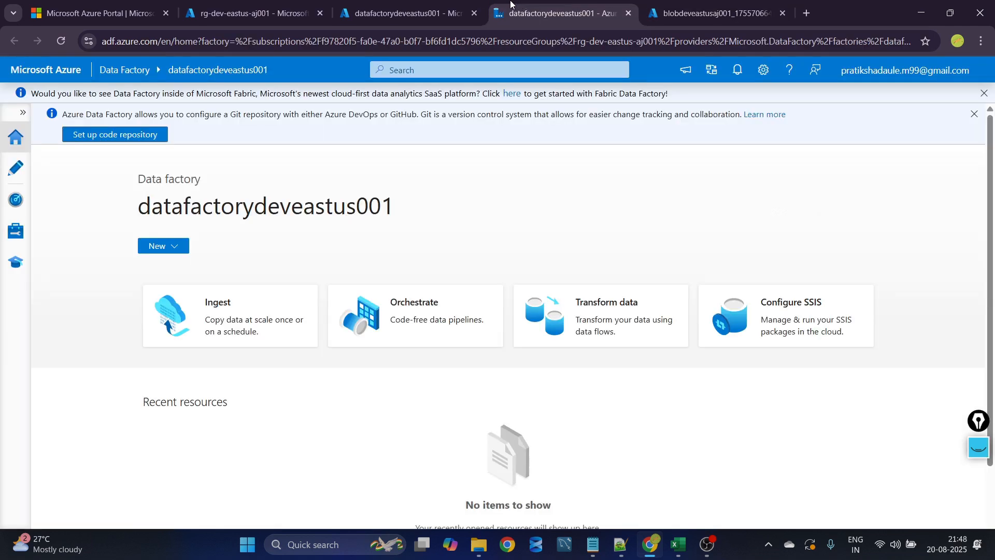
left_click(395, 8)
left_click(299, 6)
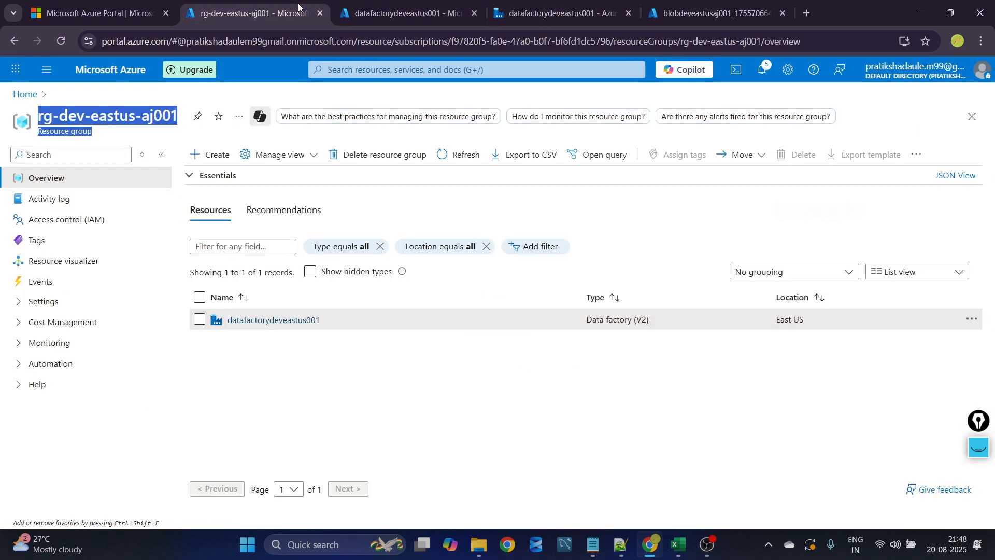
left_click(398, 8)
left_click(550, 5)
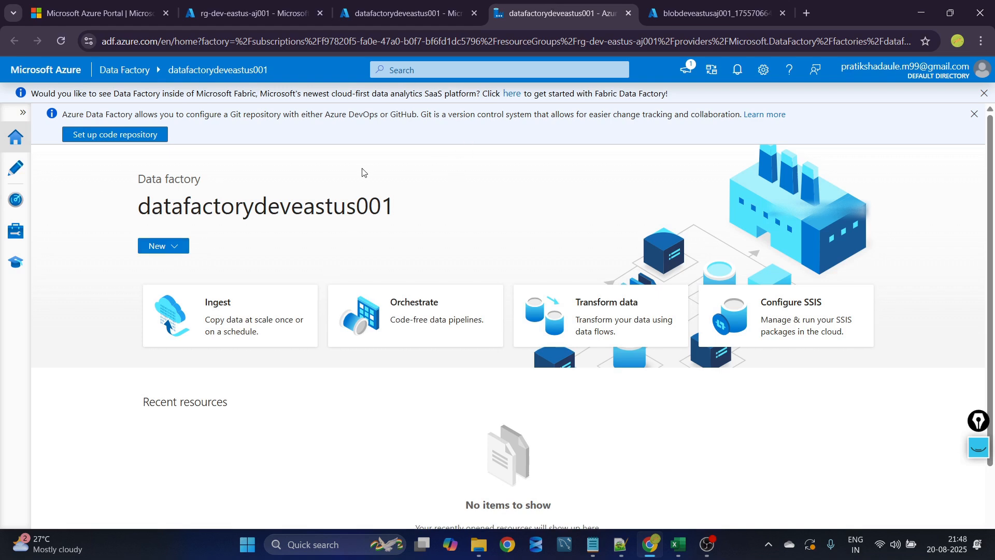
left_click(975, 117)
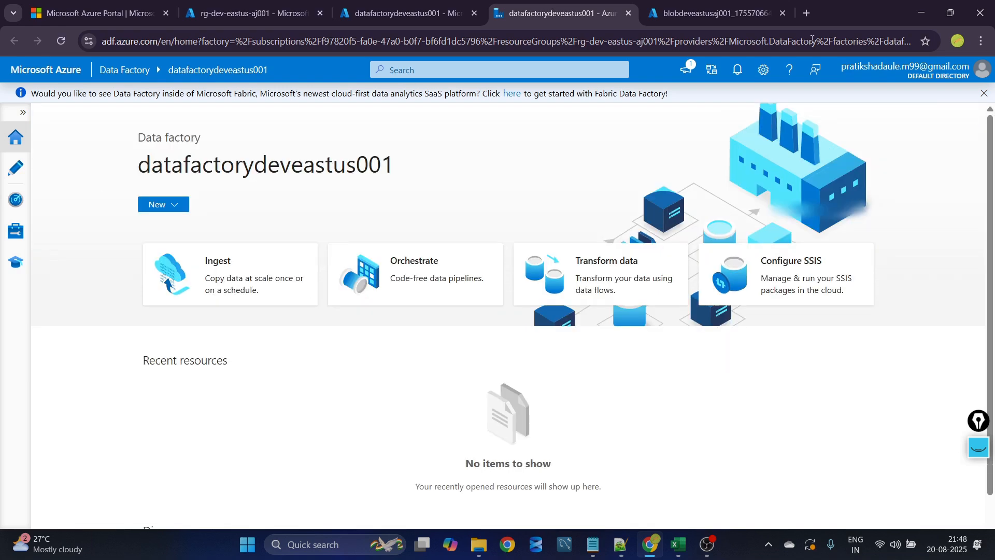
- Return to the blobdeveastusaj001 deployment and open the deployed storage account
left_click(713, 11)
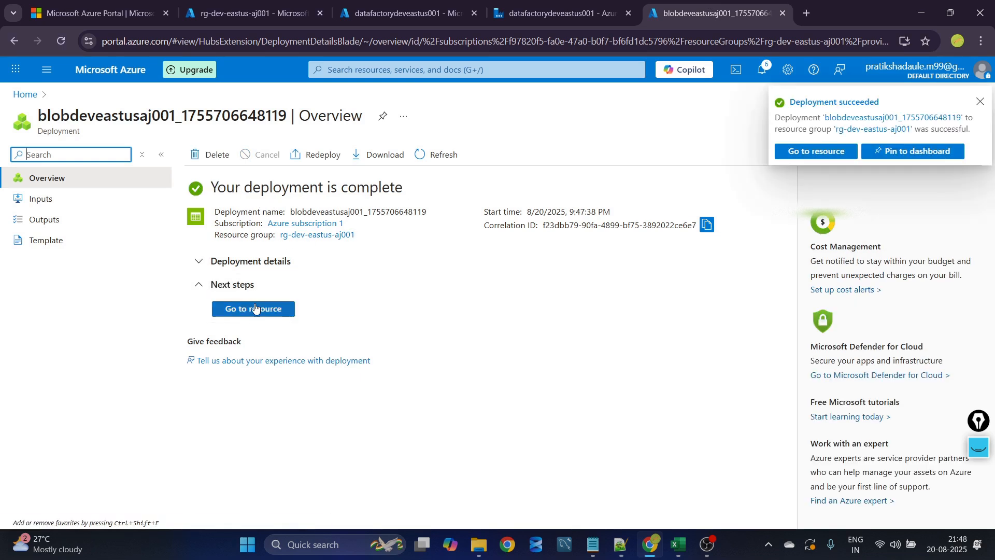
left_click(255, 308)
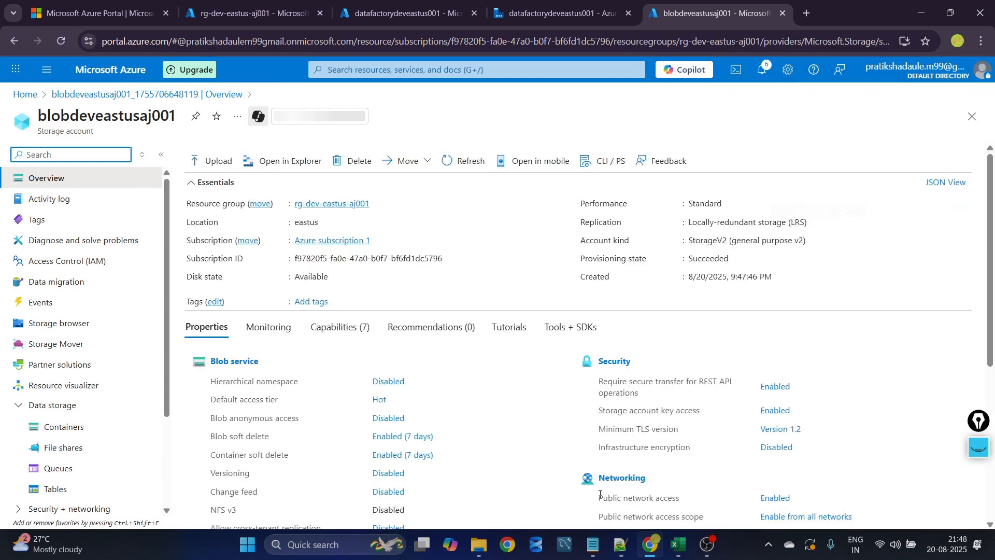
- Switch to the notes in Notepad++
mouse_move(620, 544)
left_click(618, 513)
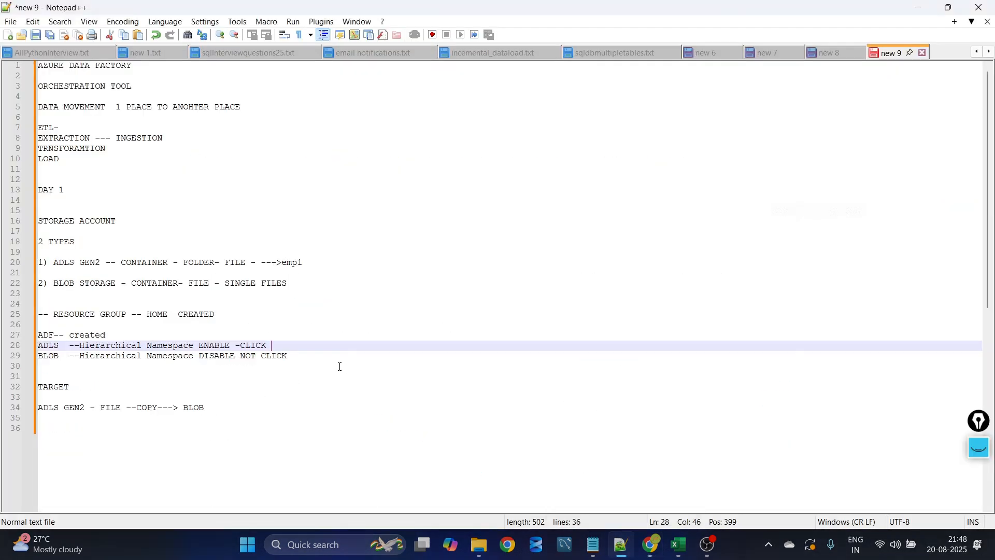
left_click(309, 357)
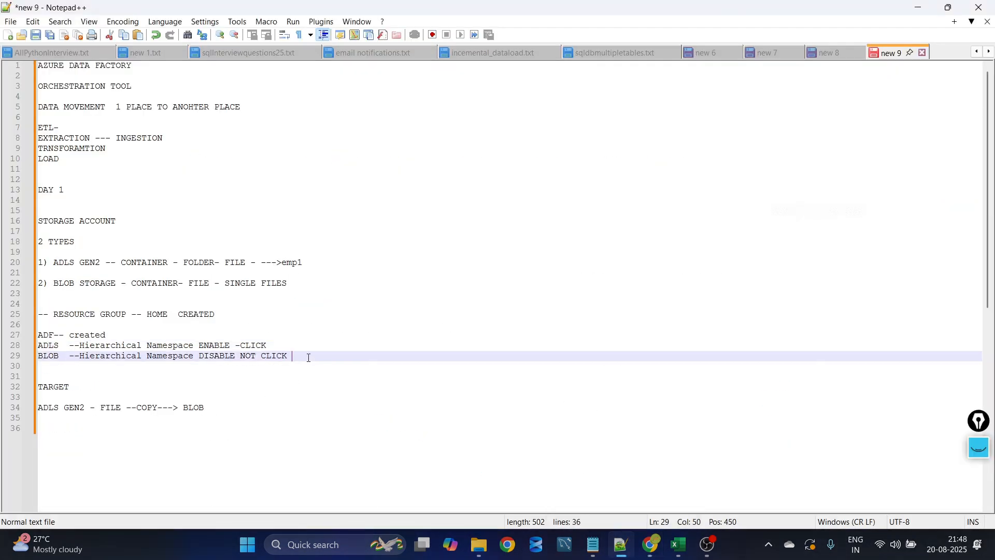
type("C")
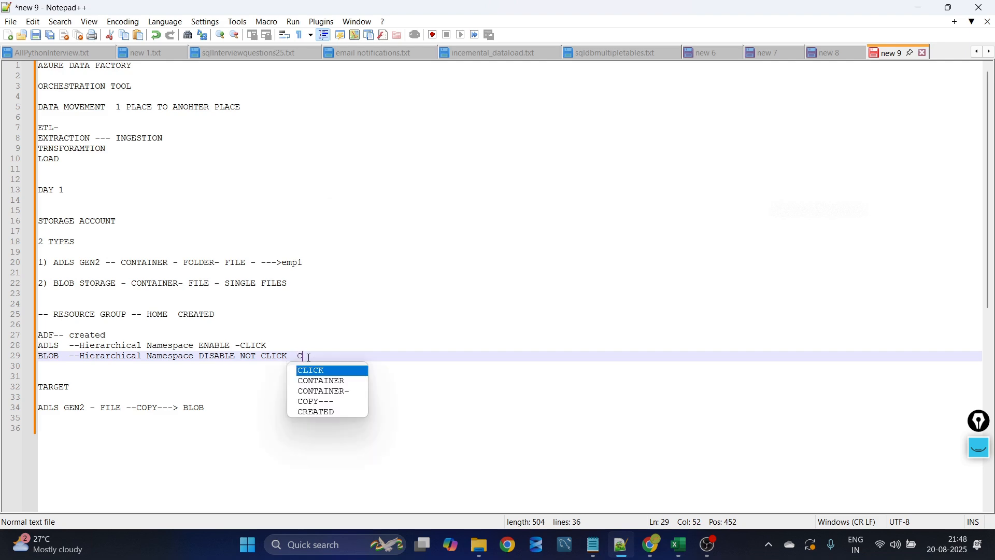
key("BackSpace")
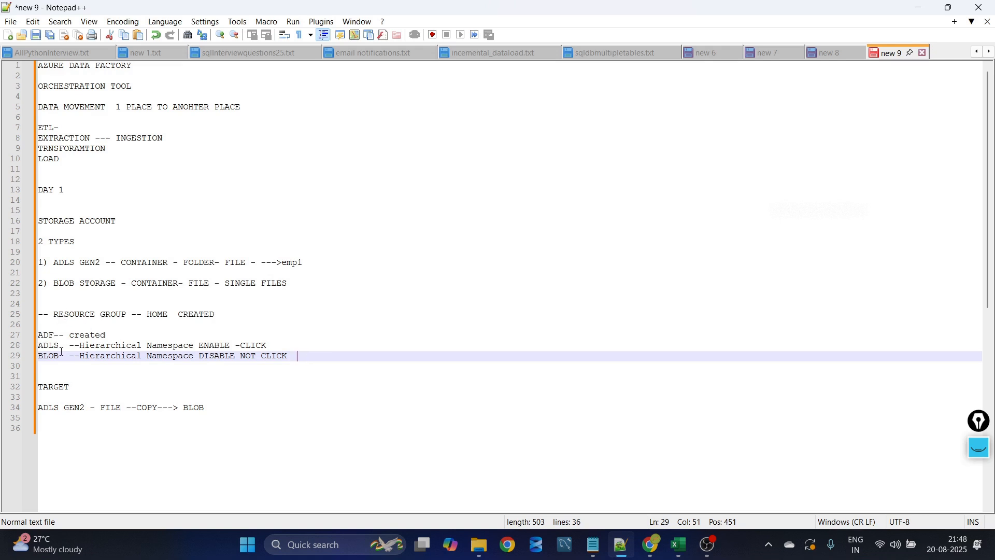
- Add an extra blank line above the TARGET heading and an ADF line below it, set off by blank lines
left_click(159, 379)
key("Return")
left_click(144, 394)
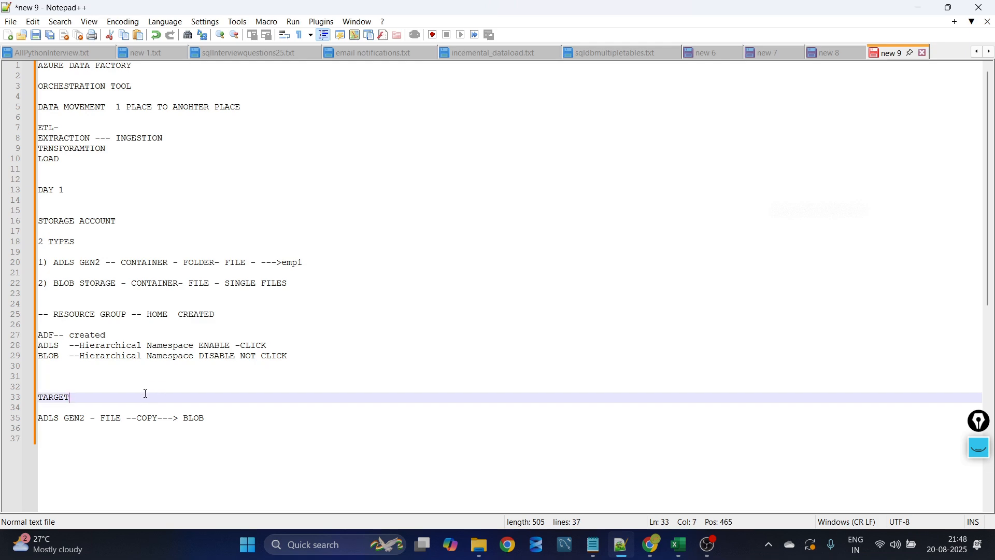
key("Return")
key("Return")
type("ADF")
key("Return")
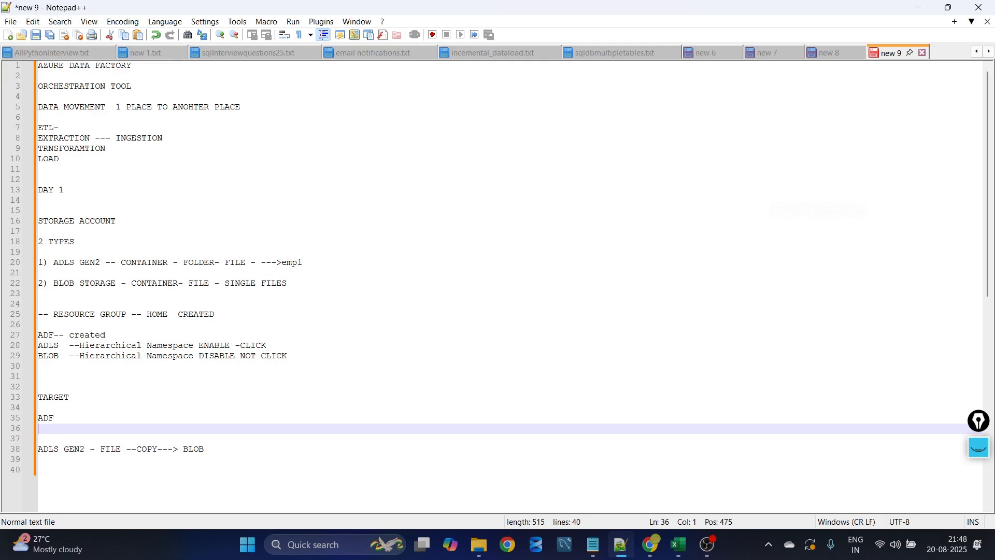
- Specify the file in the ADLS GEN2 copy line under TARGET by making it read 1 FILE EMP1
left_click(88, 450)
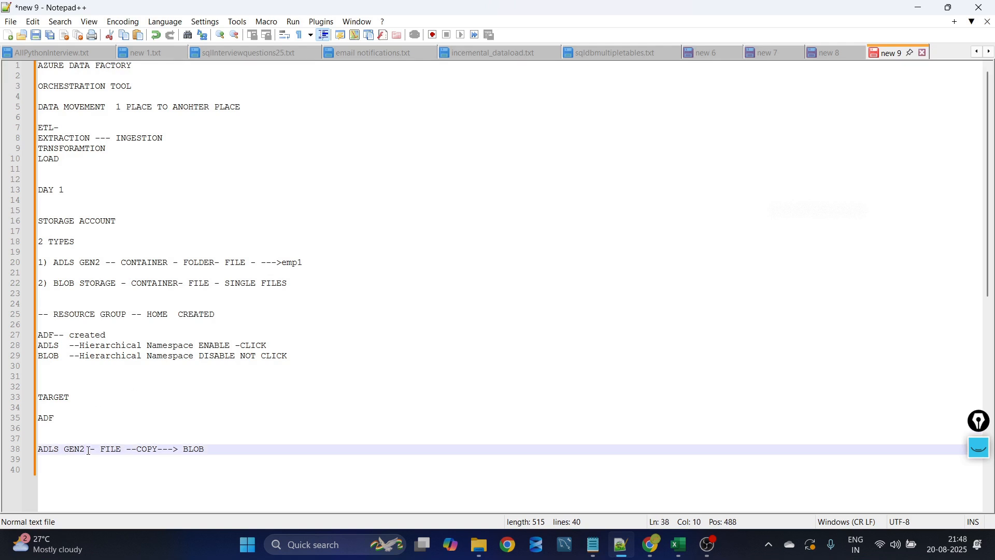
left_click(101, 450)
type("1")
left_click_drag(312, 267, 257, 262)
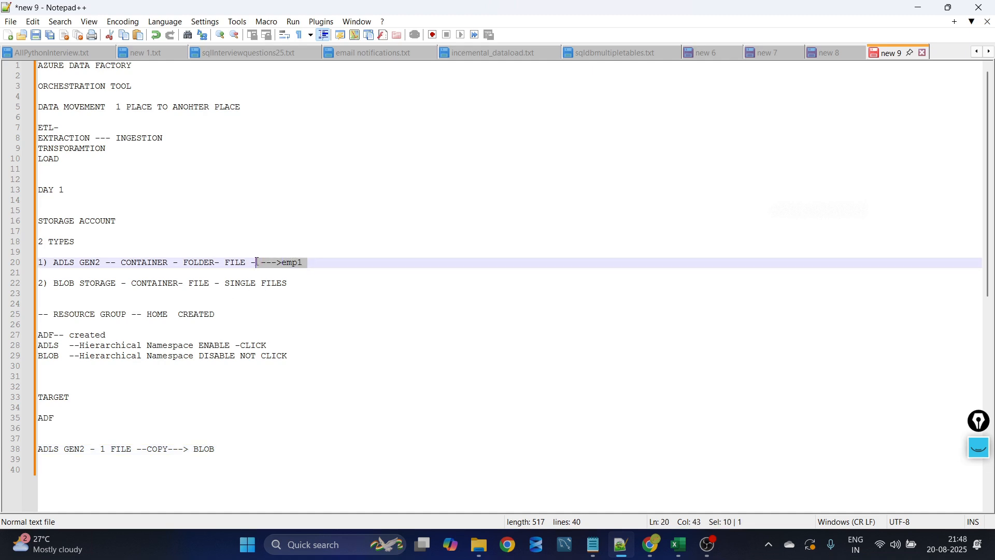
left_click(137, 451)
type("EMP1 ")
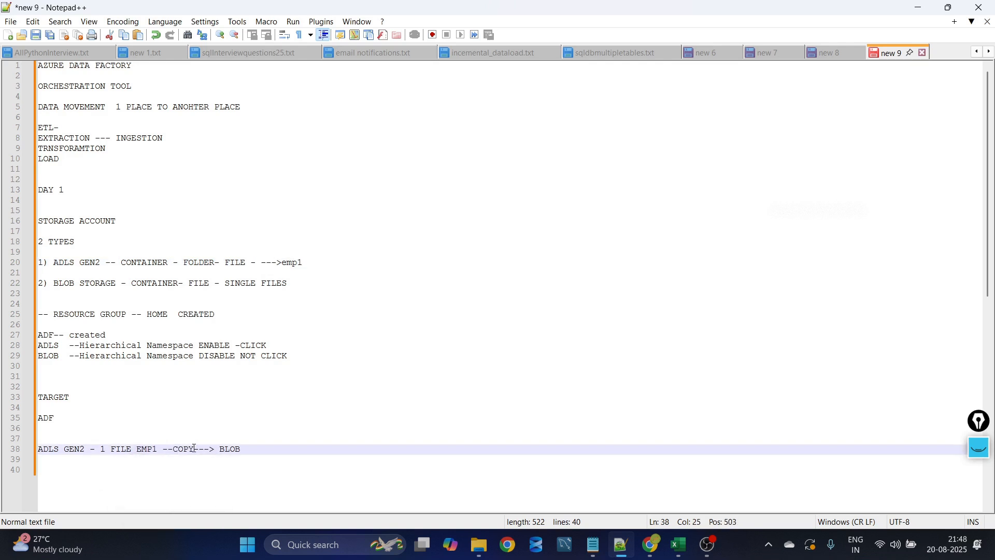
- Add ACIVITY after COPY in the ADLS GEN2 to BLOB line of the notes
type(" A")
key("BackSpace")
key("BackSpace")
key("BackSpace")
key("BackSpace")
type("Y ACIVITY")
- Switch to the browser, open the authoring page of datafactorydeveastus001 in the data factory studio, and expand Pipelines
left_click(652, 506)
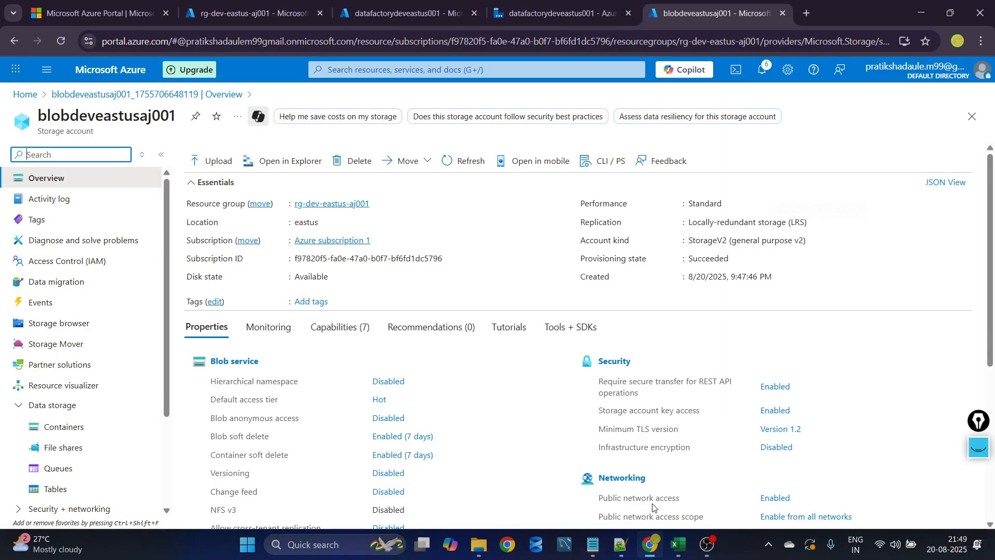
left_click(585, 7)
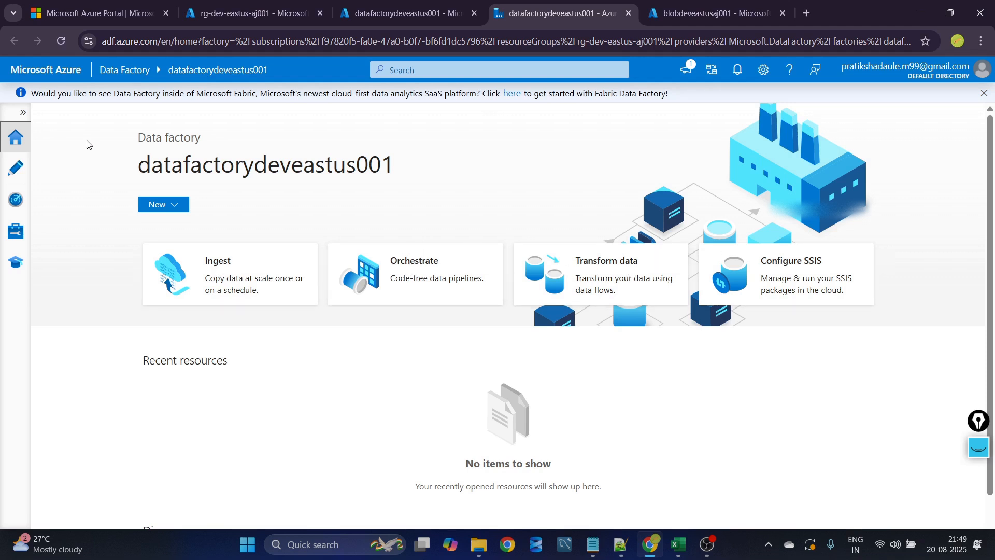
left_click(19, 166)
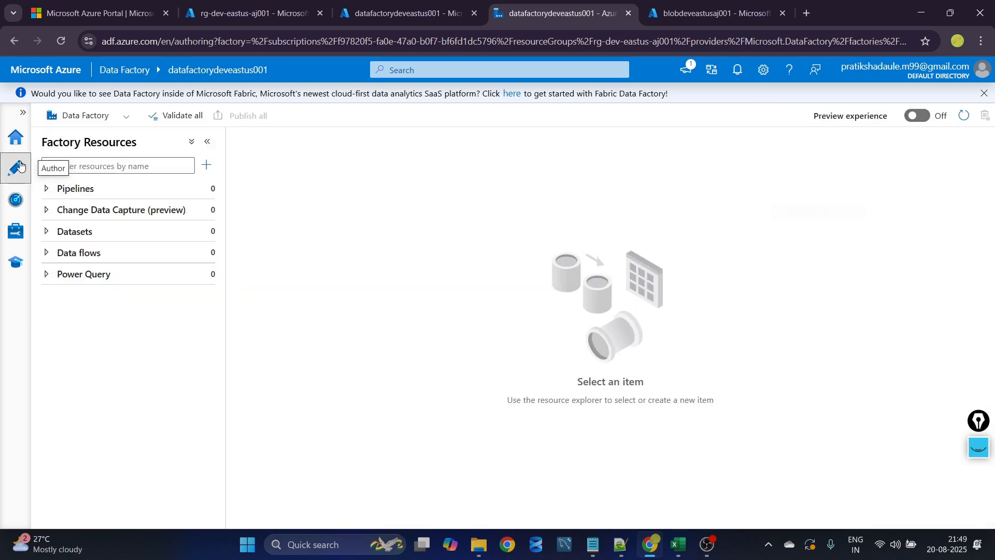
left_click(73, 193)
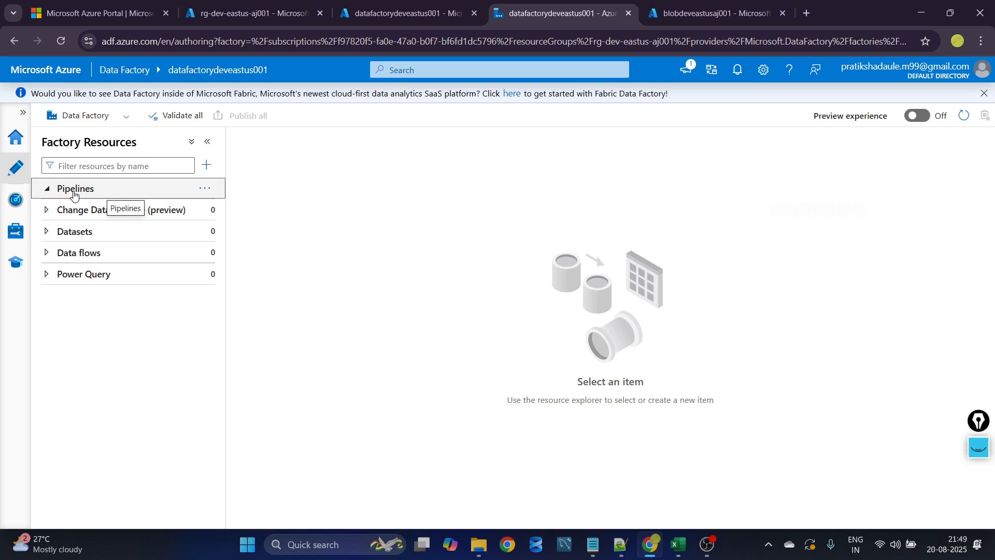
- Create a new pipeline in the data factory and name it pl_adlsgen2_blob
left_click(202, 191)
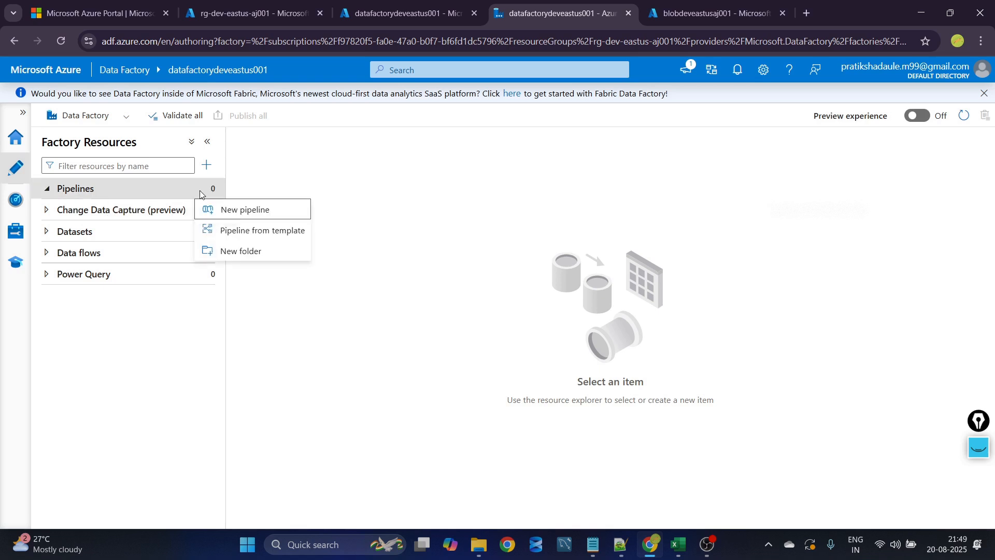
left_click(220, 210)
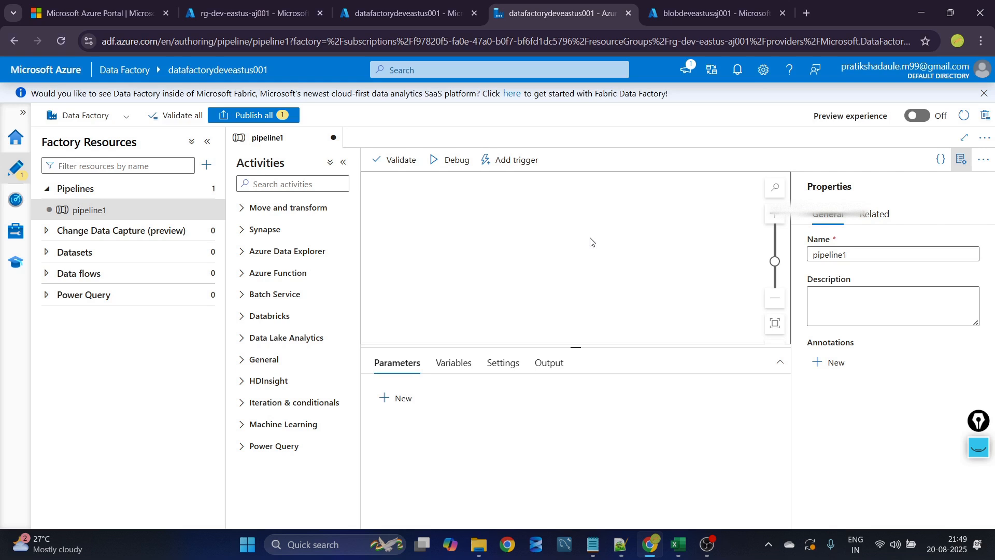
left_click(853, 254)
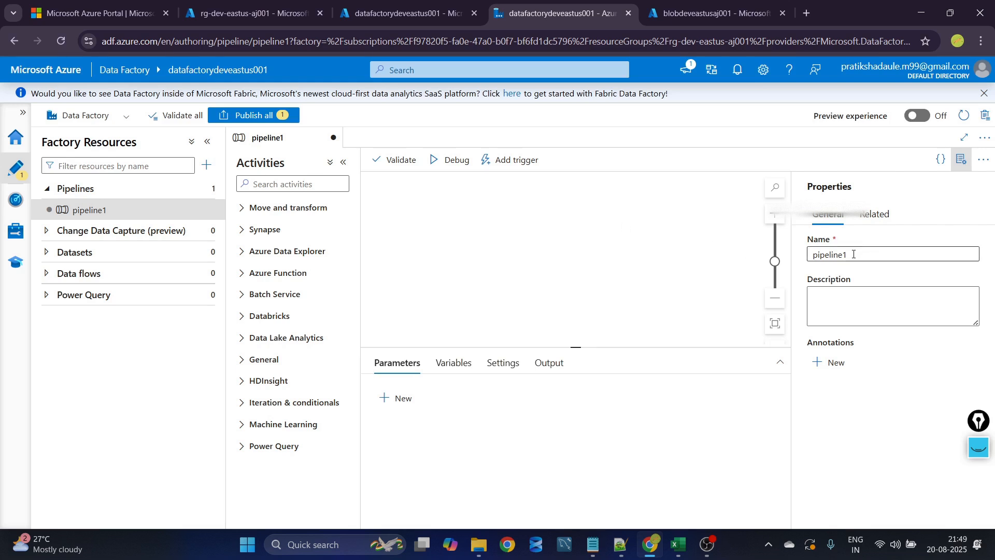
double_click(811, 255)
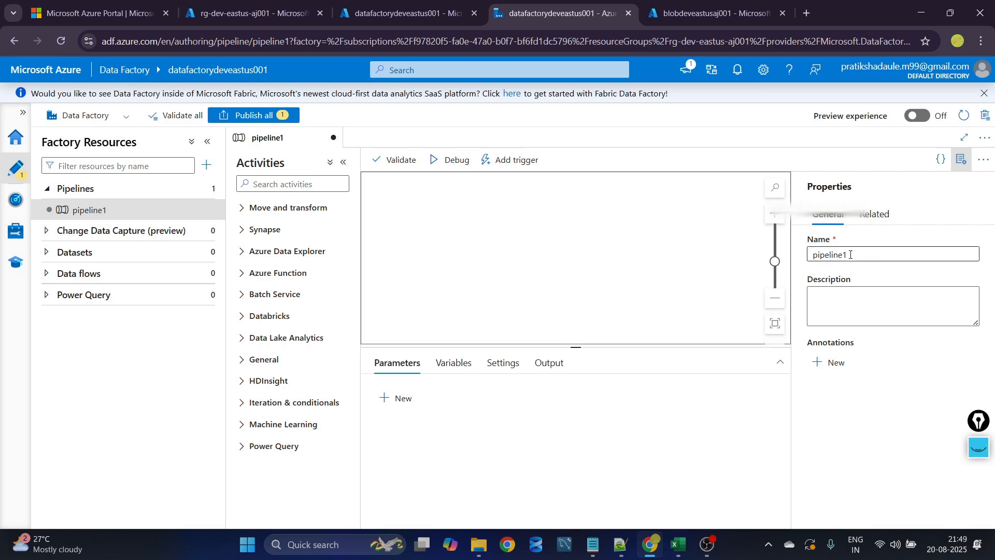
key("BackSpace")
type("PL")
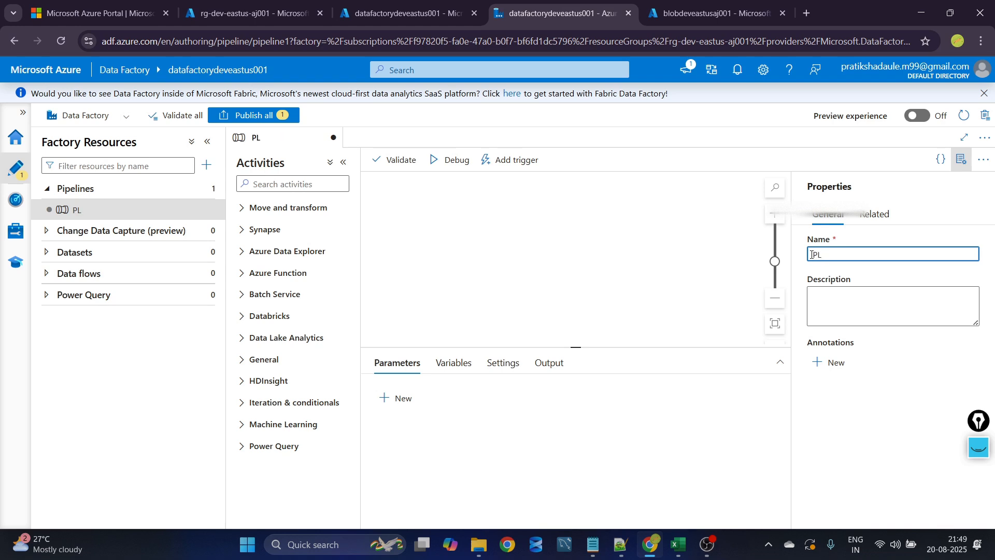
key("BackSpace")
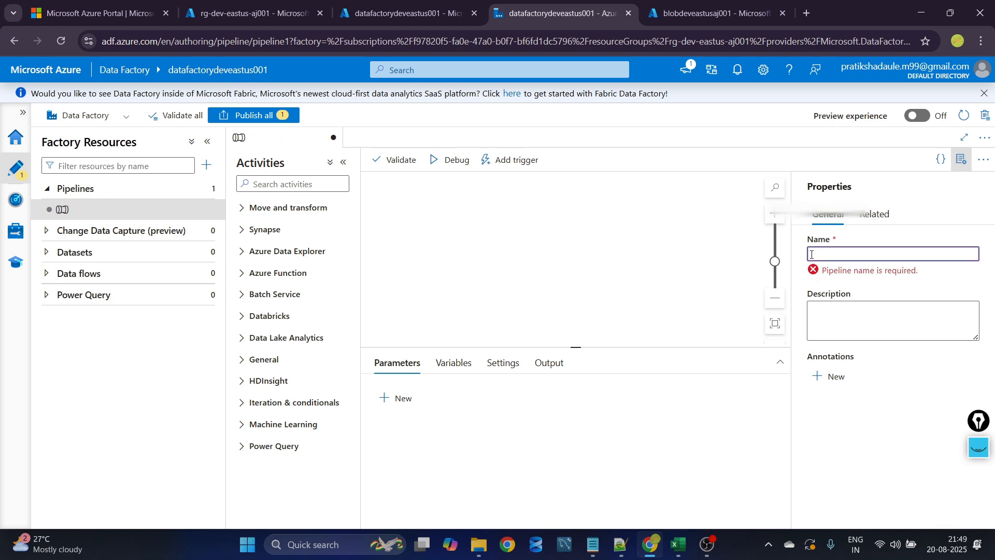
type("pl_adlsgen2")
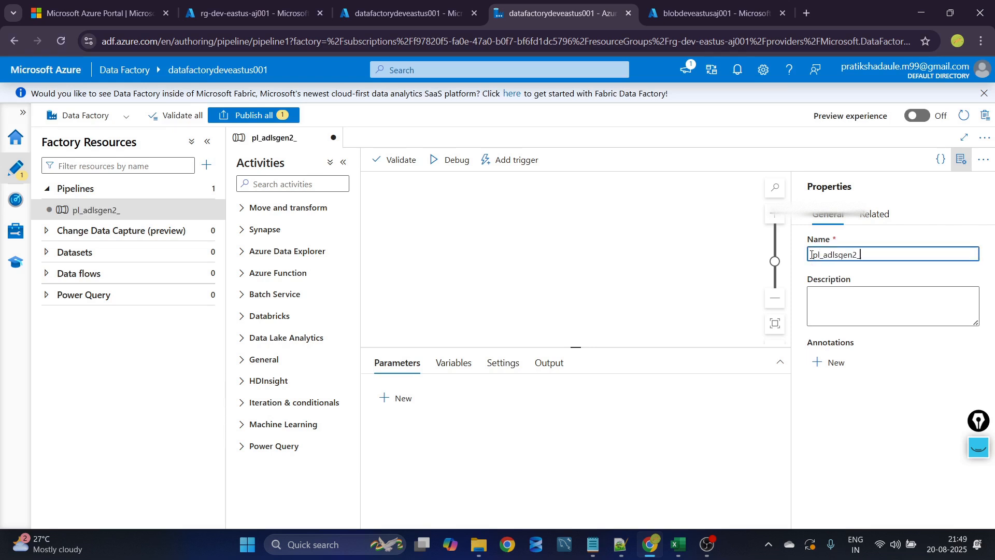
type("_a")
key("BackSpace")
type("blob")
left_click(553, 307)
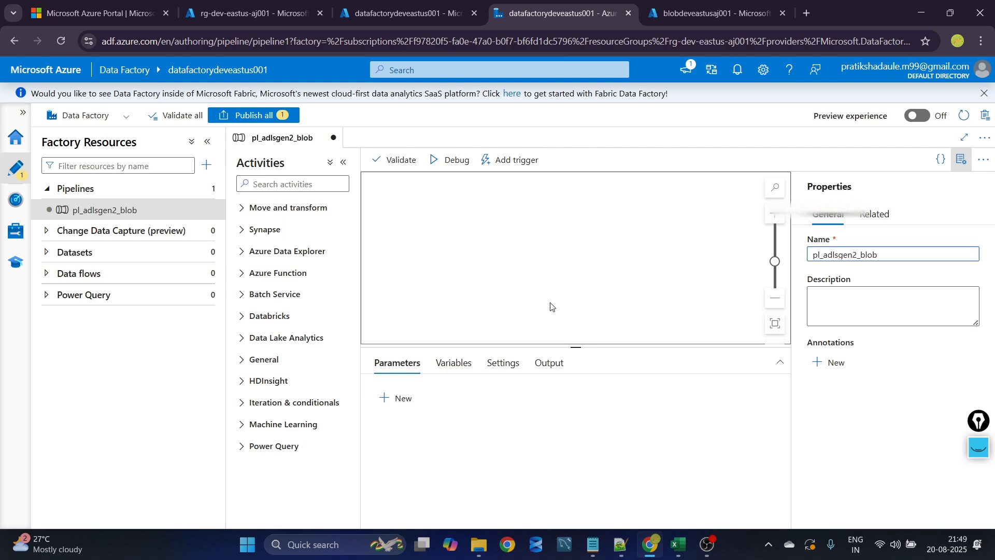
- Find the Copy data activity, place it on the pipeline canvas, and centre it after hiding the pipeline properties
left_click(284, 183)
type("ci")
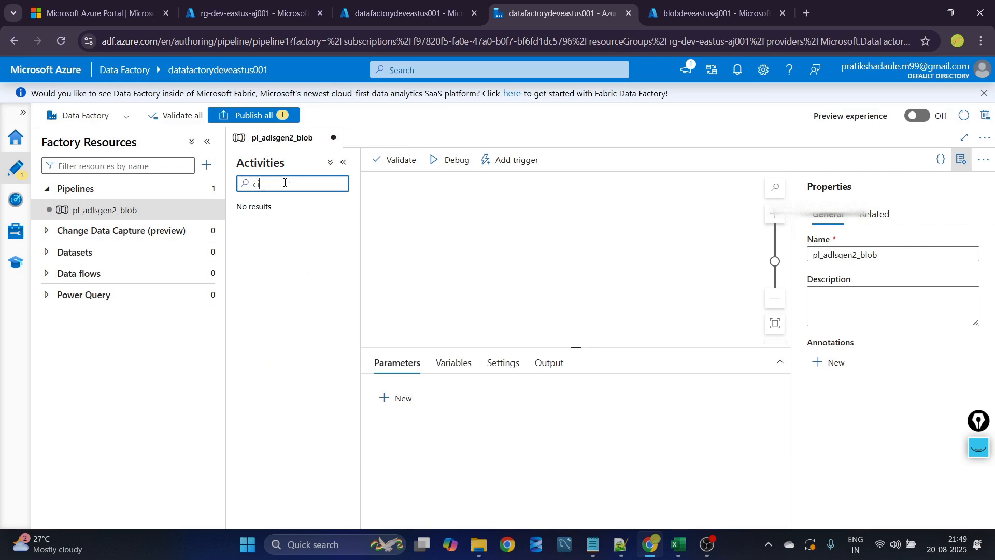
key("BackSpace")
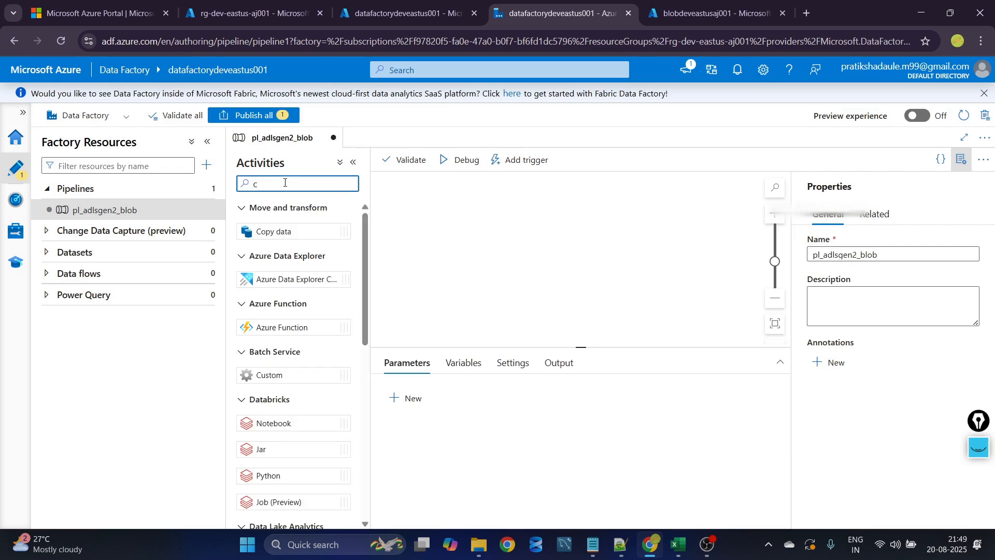
type("op")
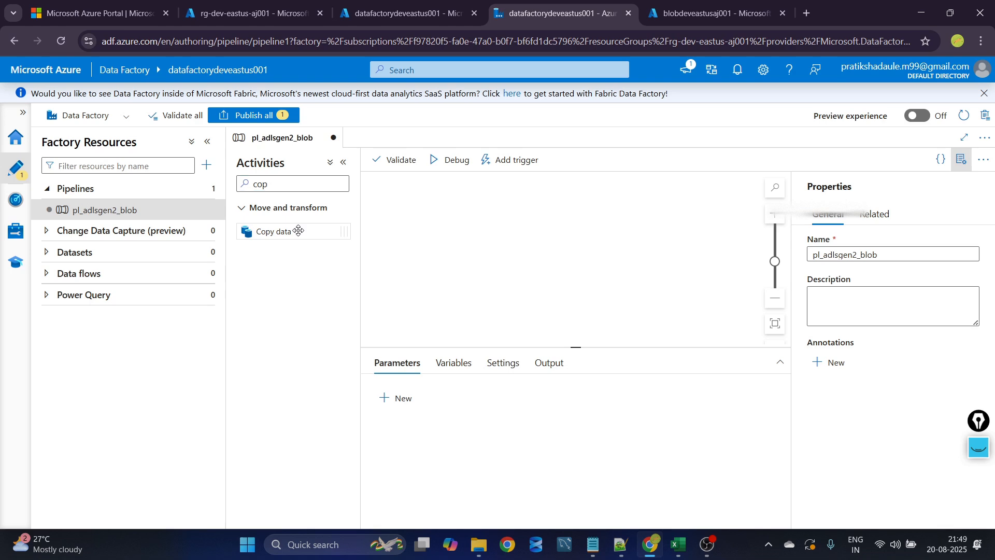
left_click_drag(298, 230, 510, 220)
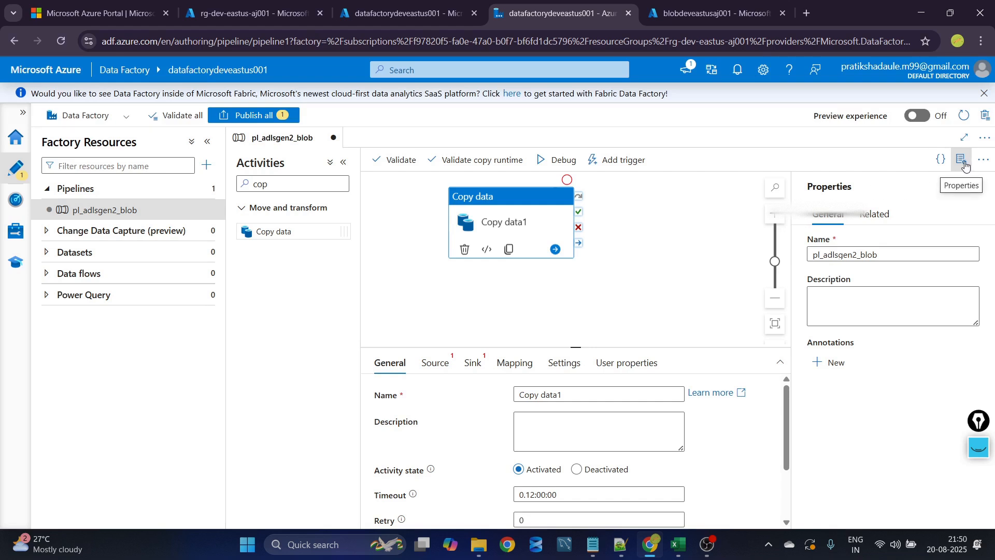
left_click(963, 162)
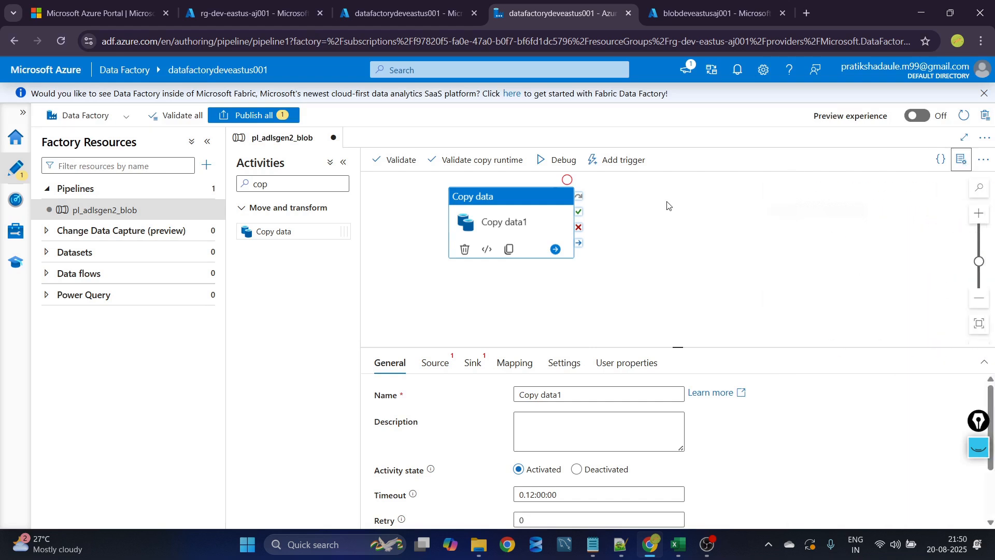
left_click_drag(491, 222, 577, 223)
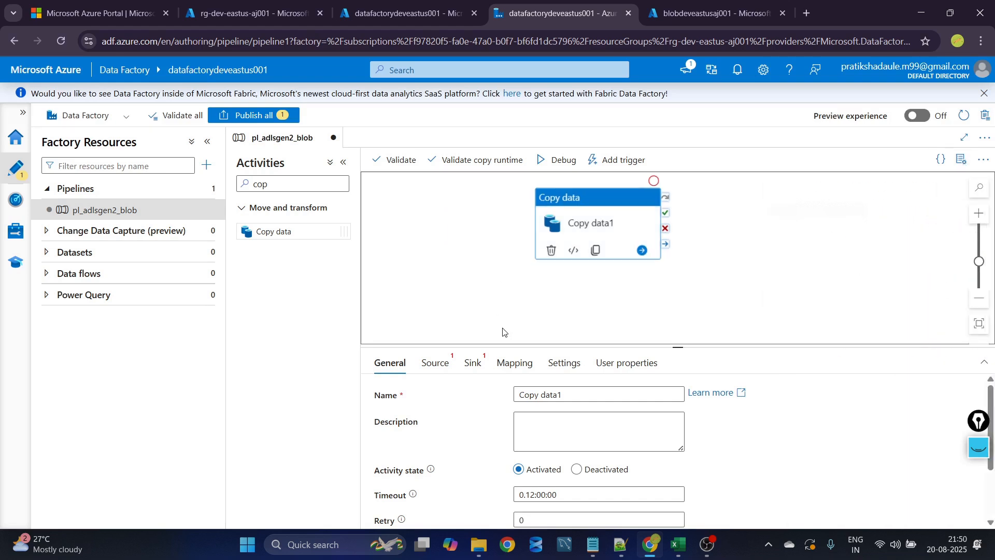
- Examine the dataset settings for the sink and source of the Copy data activity
left_click(436, 363)
left_click(472, 363)
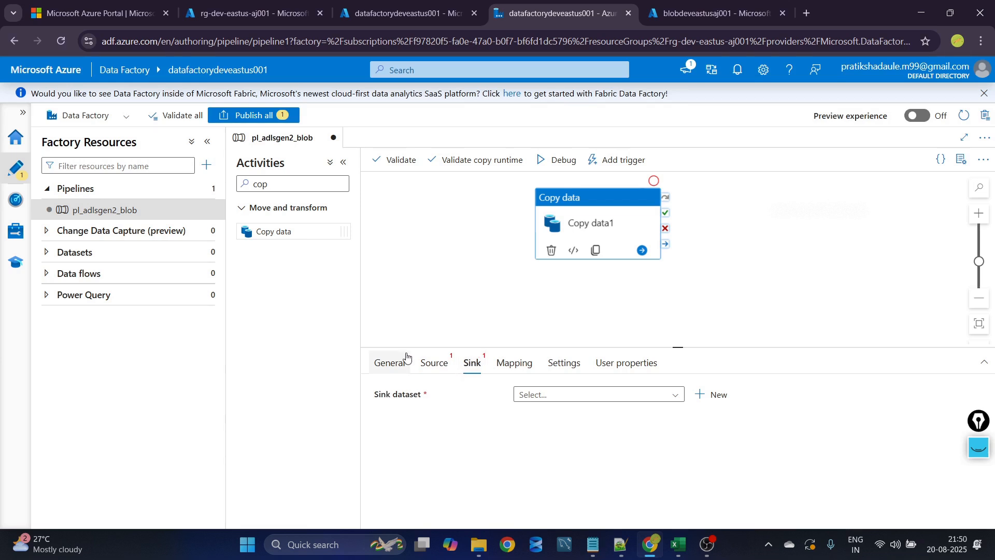
left_click(423, 365)
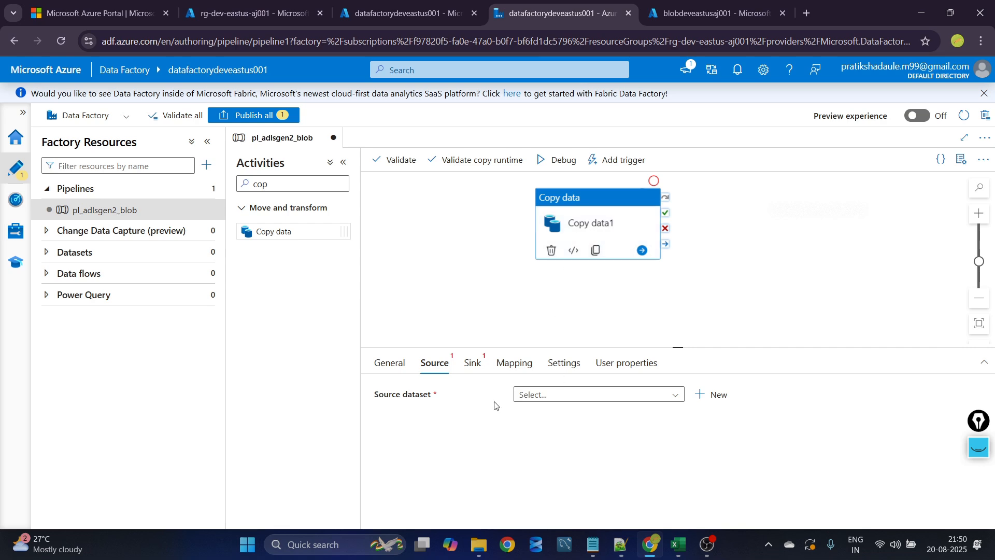
- Switch to the Notepad++ notes and add an "ADF" heading below the ADLS GEN2 to BLOB copy line
mouse_move(621, 544)
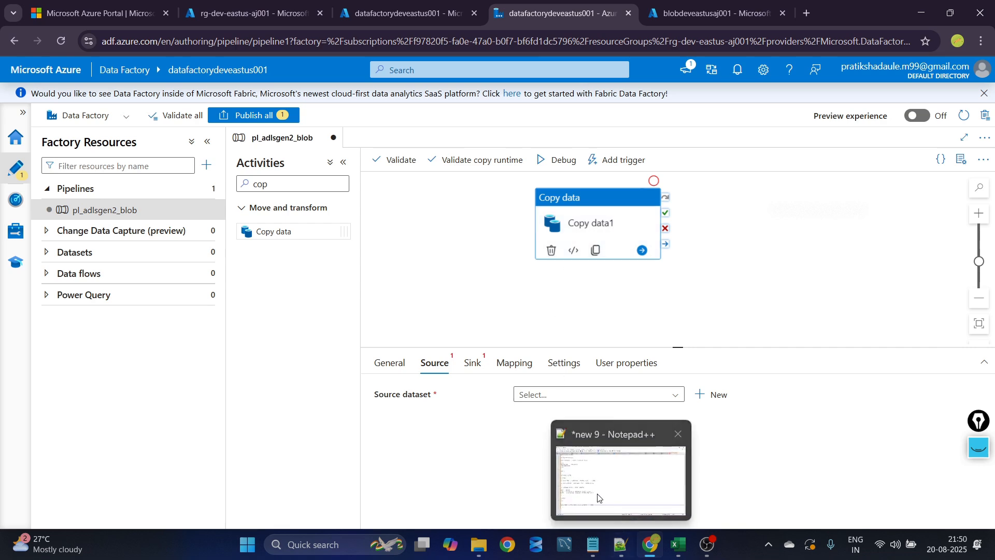
left_click(596, 496)
scroll(338, 342, "down", 9)
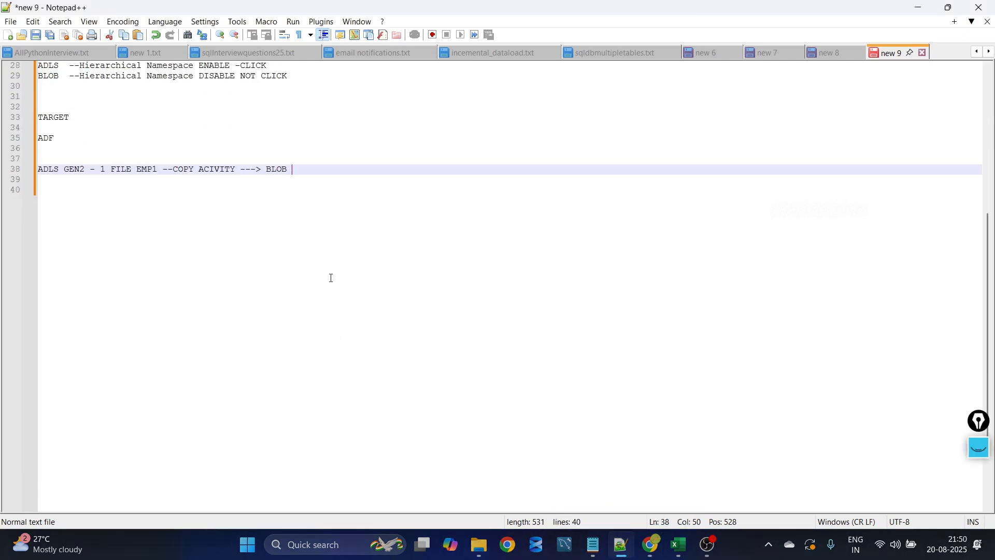
key("Return")
key("Return")
type("ADF")
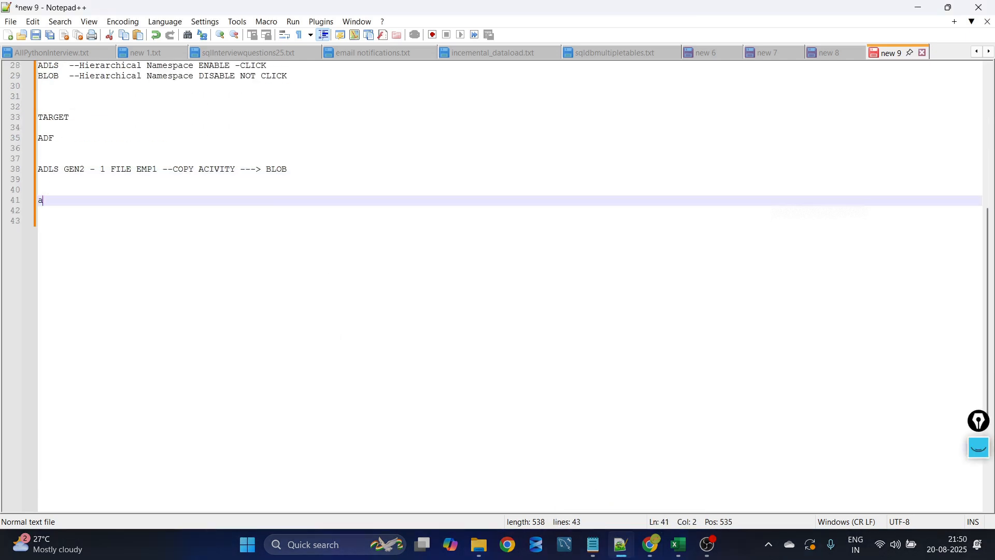
key("BackSpace")
key("BackSpace")
key("BackSpace")
type("AD")
key("Return")
key("Return")
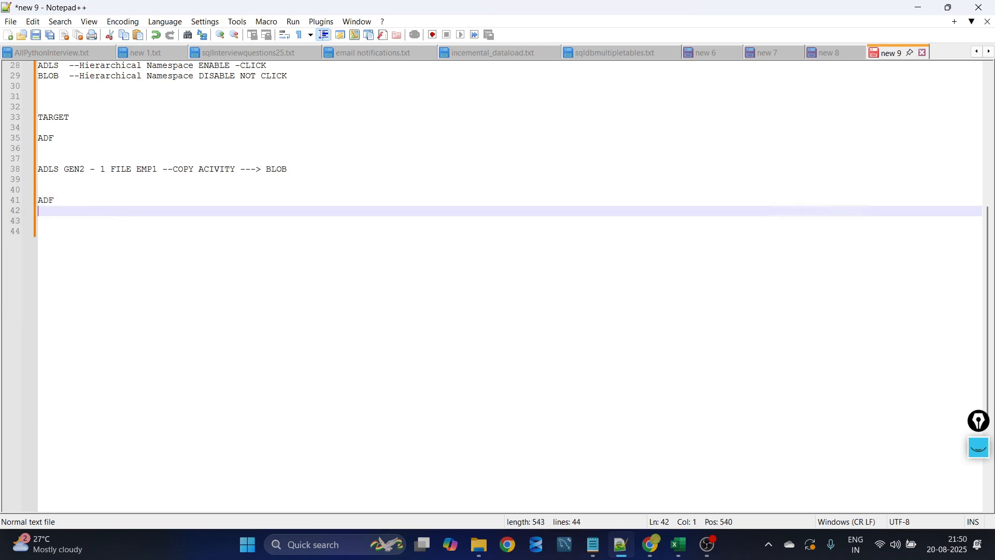
key("Return")
- Write the note "DATASET - POINTING TOWARDS YOUR LOCTION --" under the new ADF heading
type("DATASET ")
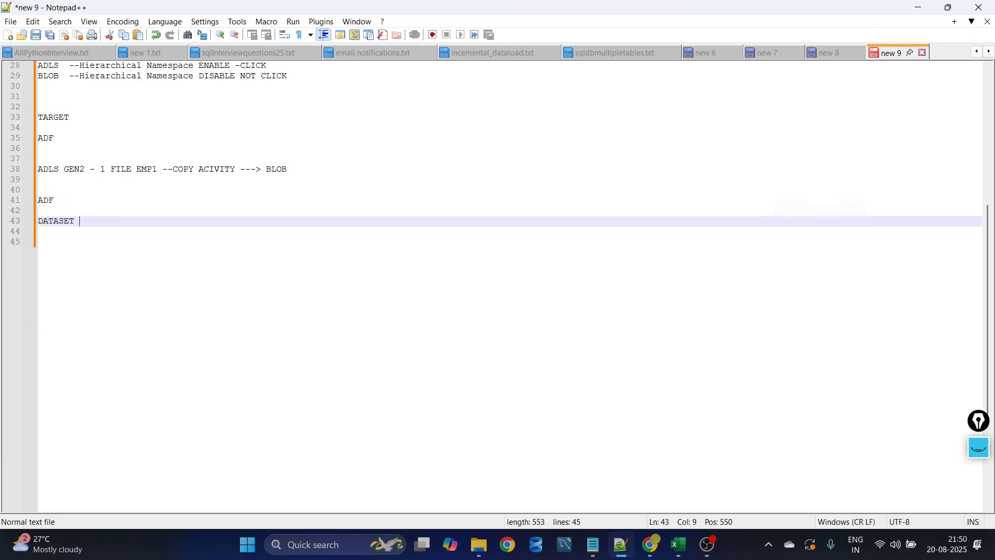
type("- POINTING TOW")
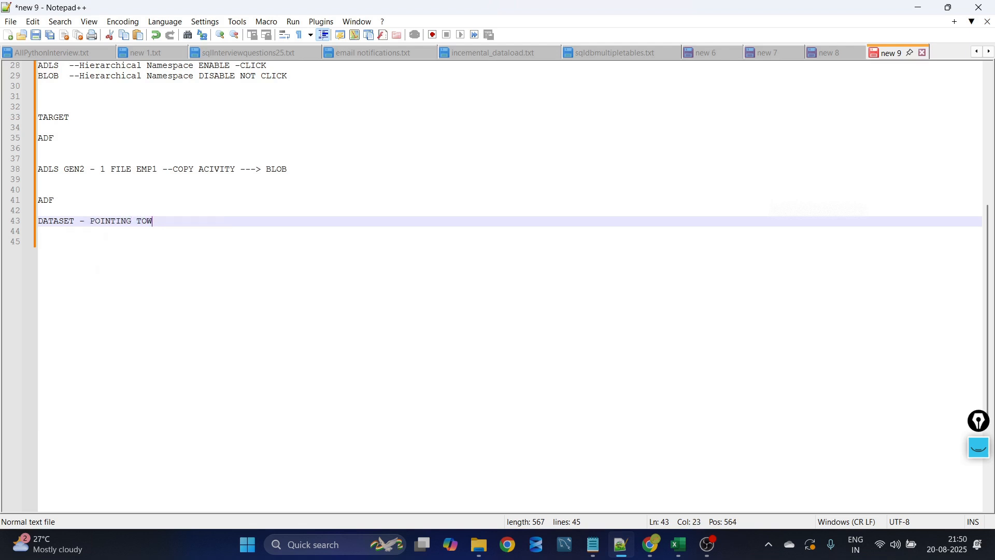
type("AR")
key("BackSpace")
key("BackSpace")
key("BackSpace")
type("WARDS YOUR LOCTION --")
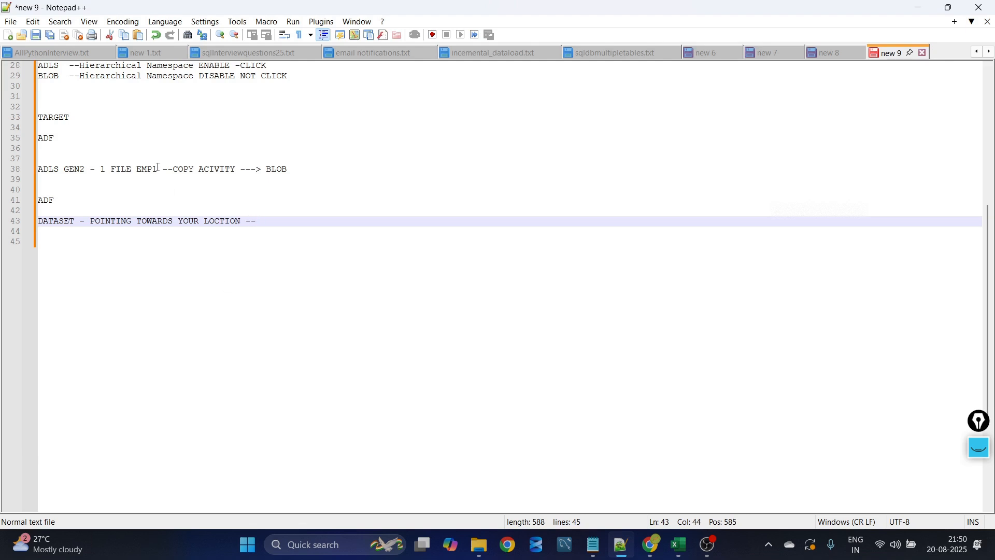
left_click_drag(157, 170, 103, 172)
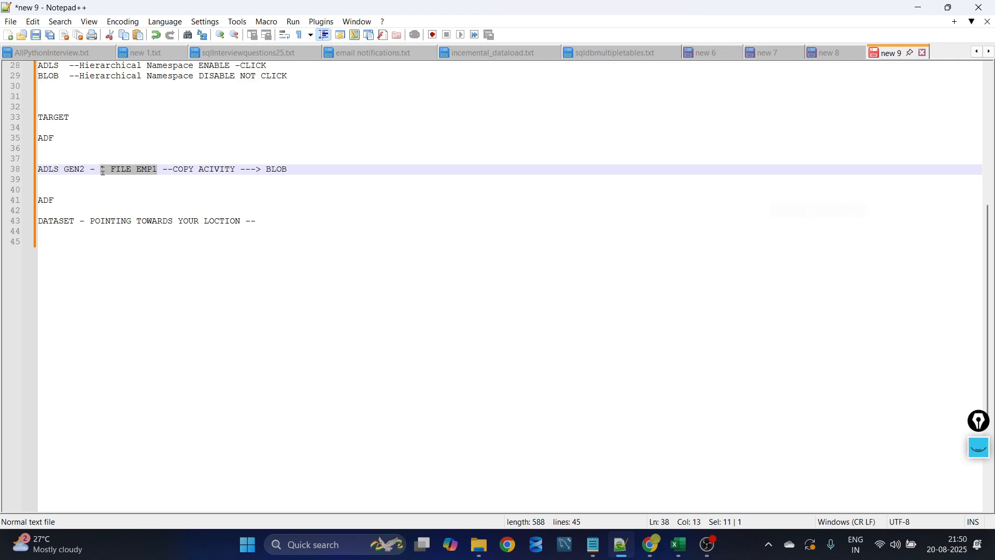
- Reword the end of the dataset note so that it reads "DATASET - POINTING TOWARDS YOUR FILE"
left_click(244, 222)
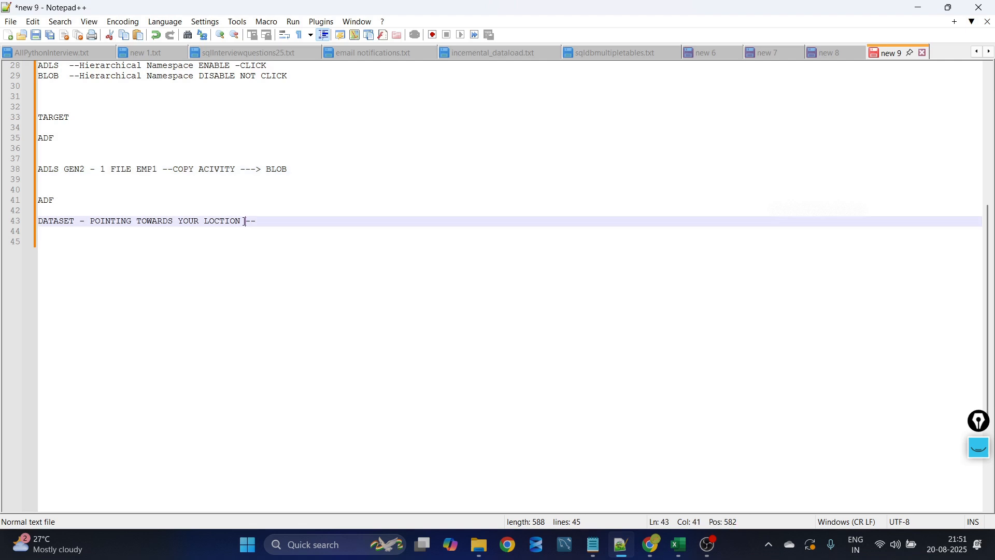
key("Delete")
key("BackSpace")
key("BackSpace")
key("BackSpace")
key("BackSpace")
key("BackSpace")
key("BackSpace")
key("BackSpace")
type("FILE")
left_click(292, 222)
key("BackSpace")
key("BackSpace")
key("BackSpace")
key("Return")
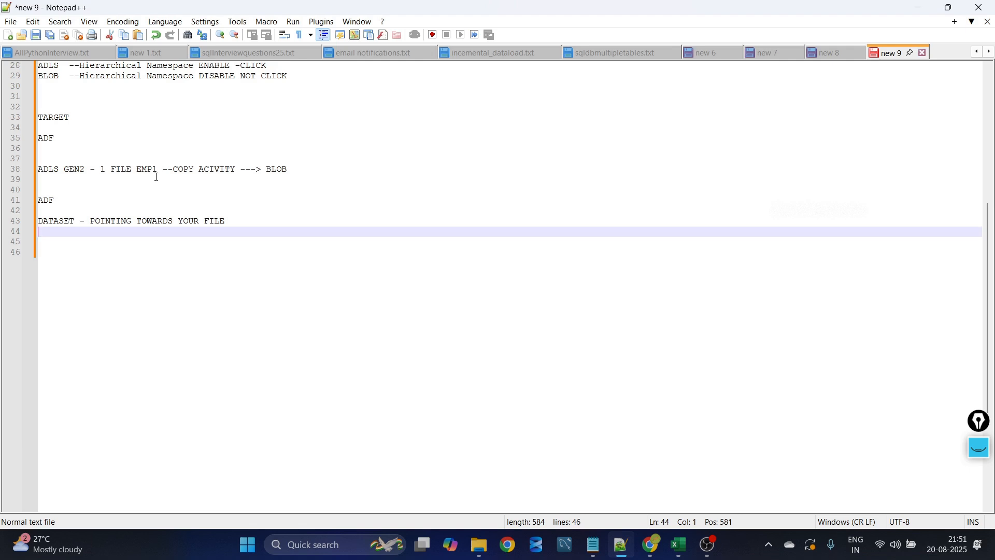
- Add the note "LINKED SERVICE - CONNECTOR BETWEEN SOURCE AND SINK" below the dataset line, followed by blank lines
type("D")
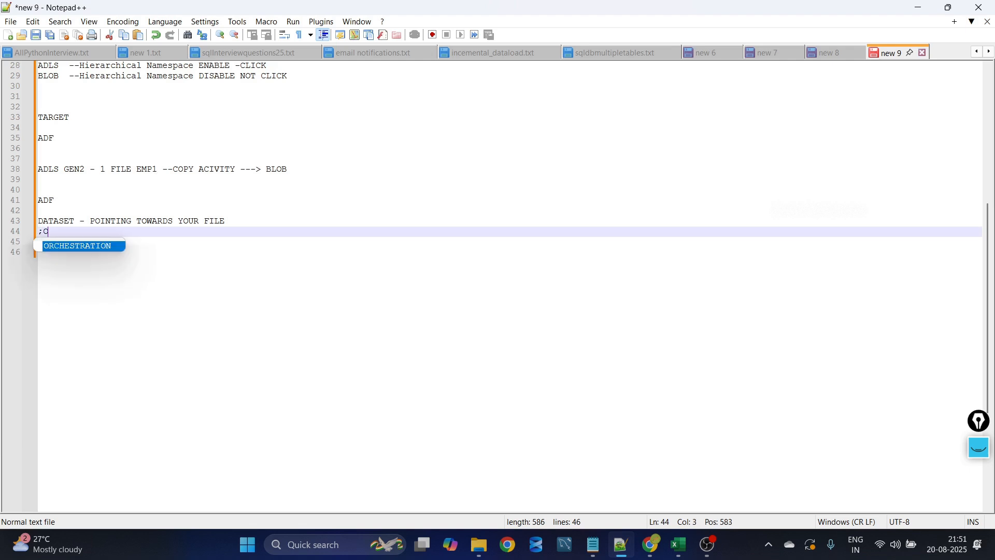
key("BackSpace")
key("BackSpace")
key("Return")
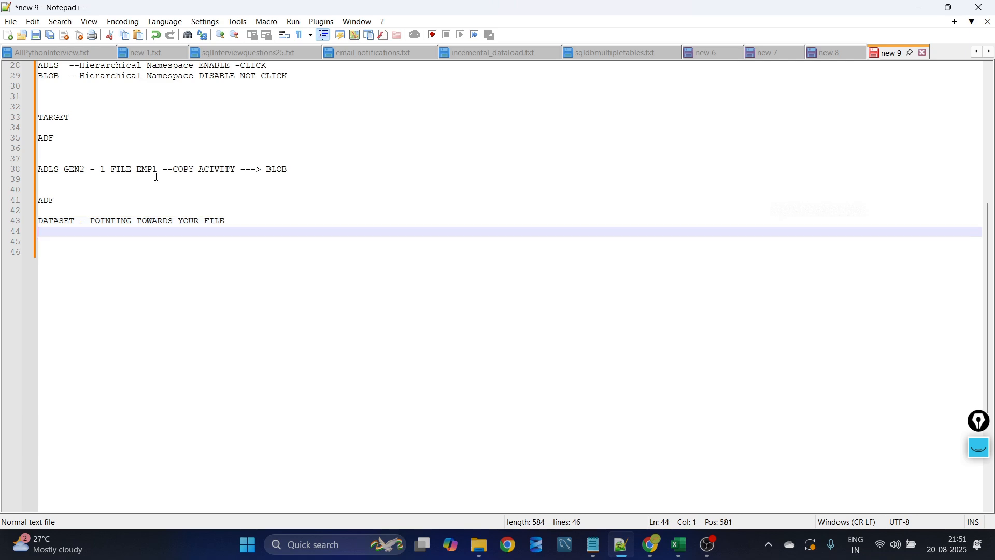
type("LINKED SERVICE")
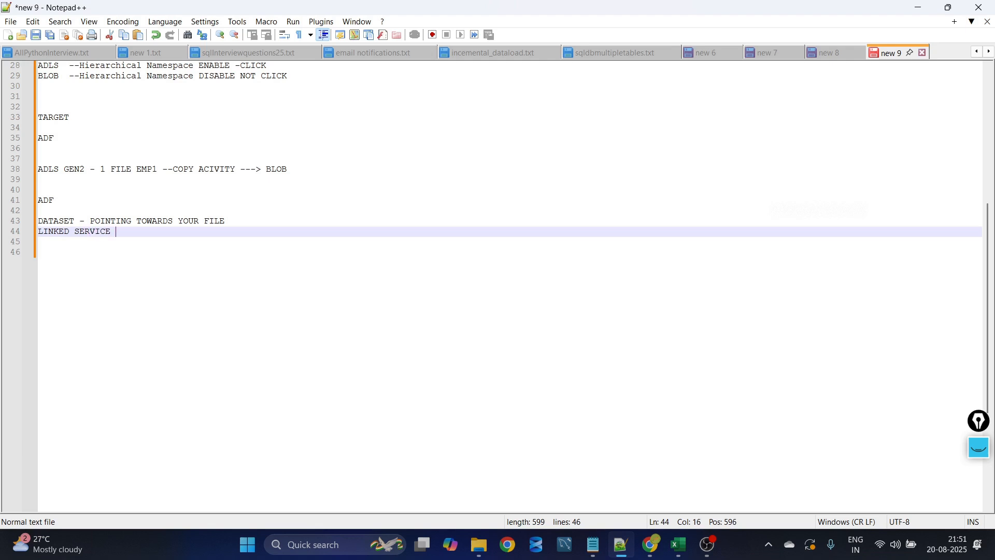
type(" - CON")
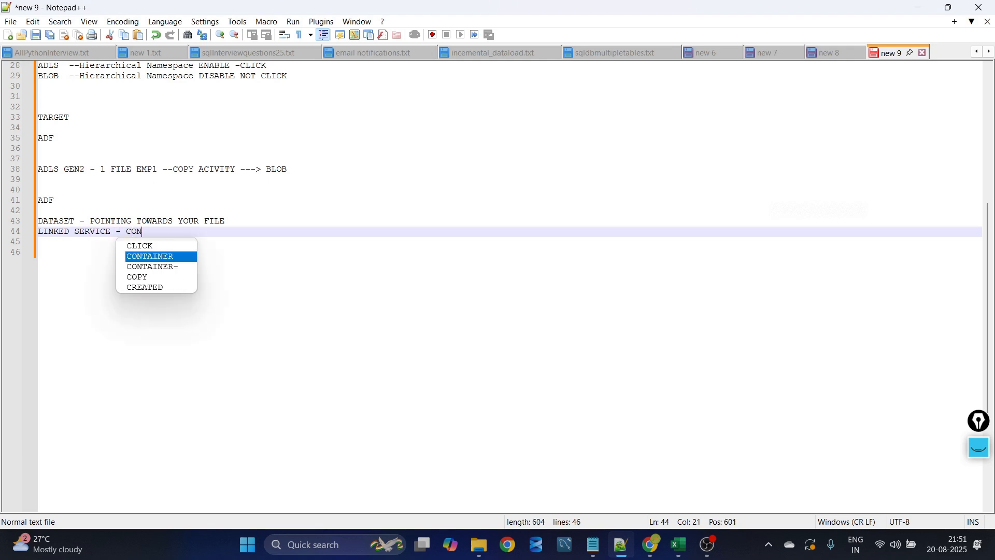
type("NECTOR ")
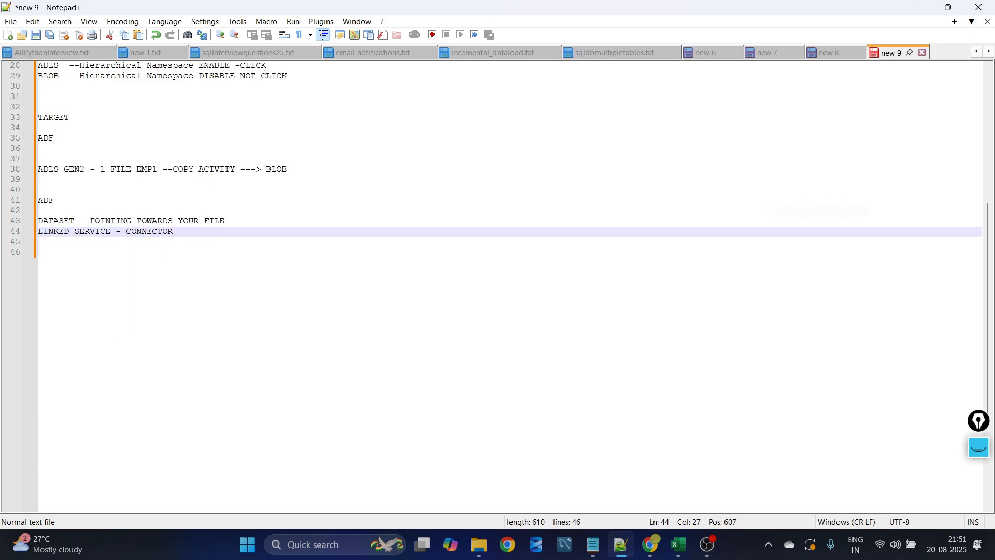
type("BETWEE")
type("N SOURCE AND S")
type("INK")
key("Return")
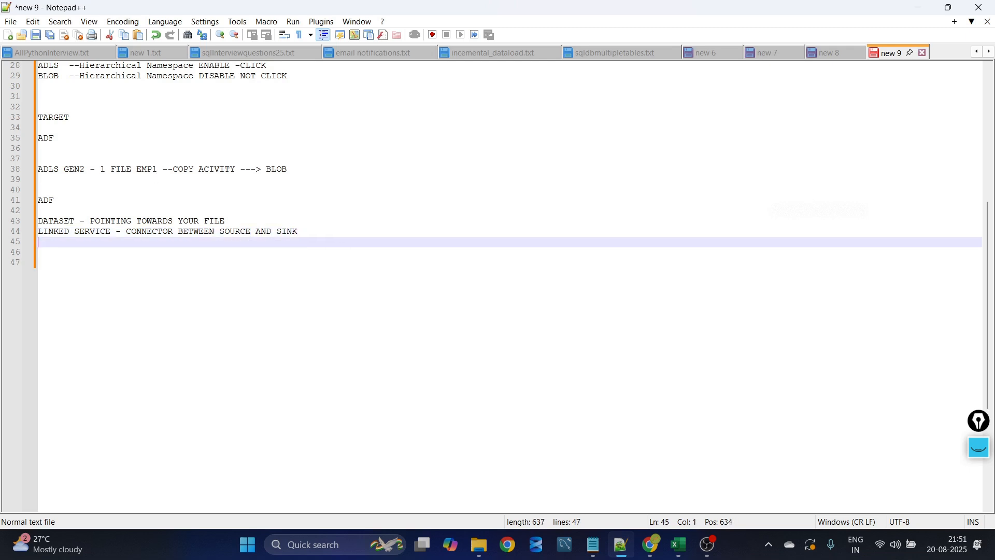
key("Return")
key("Return")
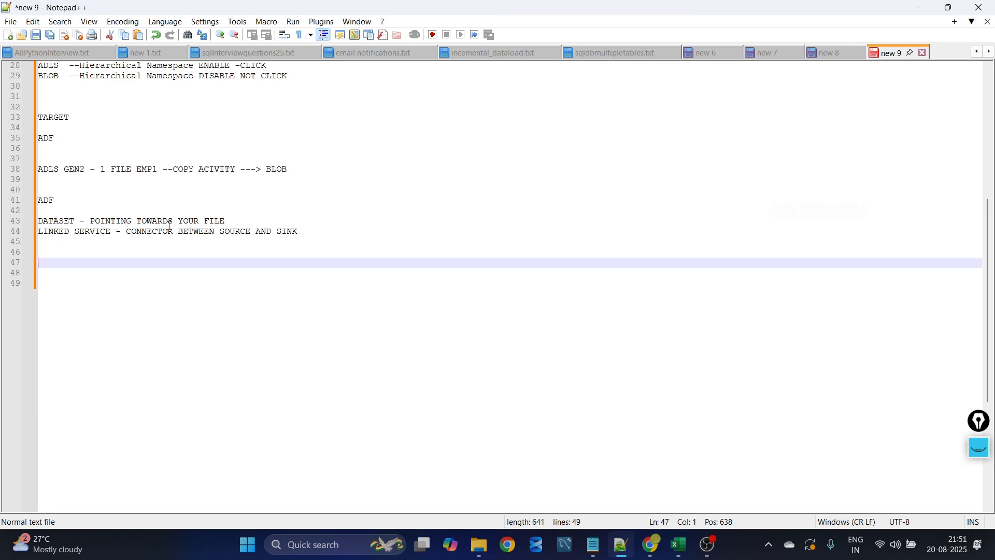
- Add the note "PIPLINE- GROUP ACIVITY" on a new line below the linked service note
left_click_drag(224, 221, 31, 223)
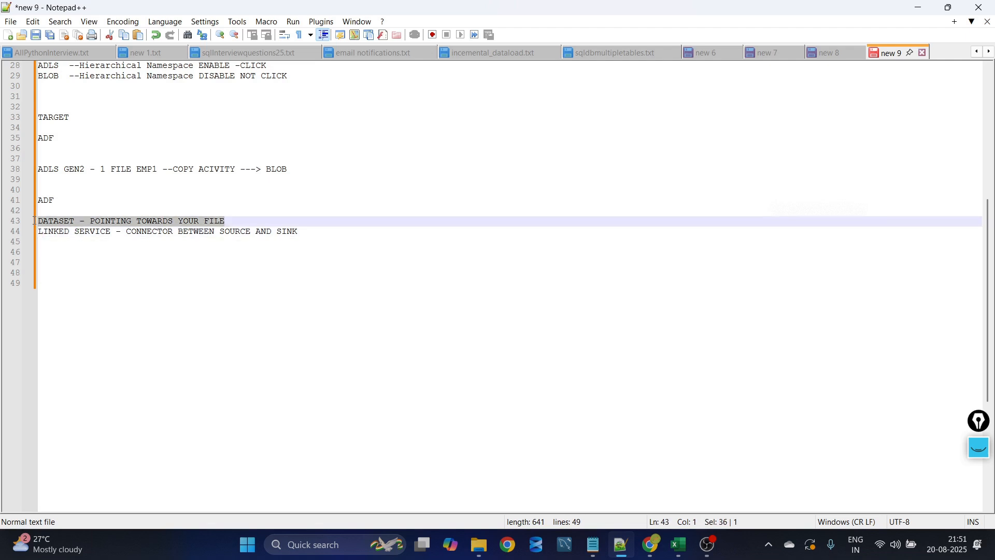
left_click(332, 234)
key("Return")
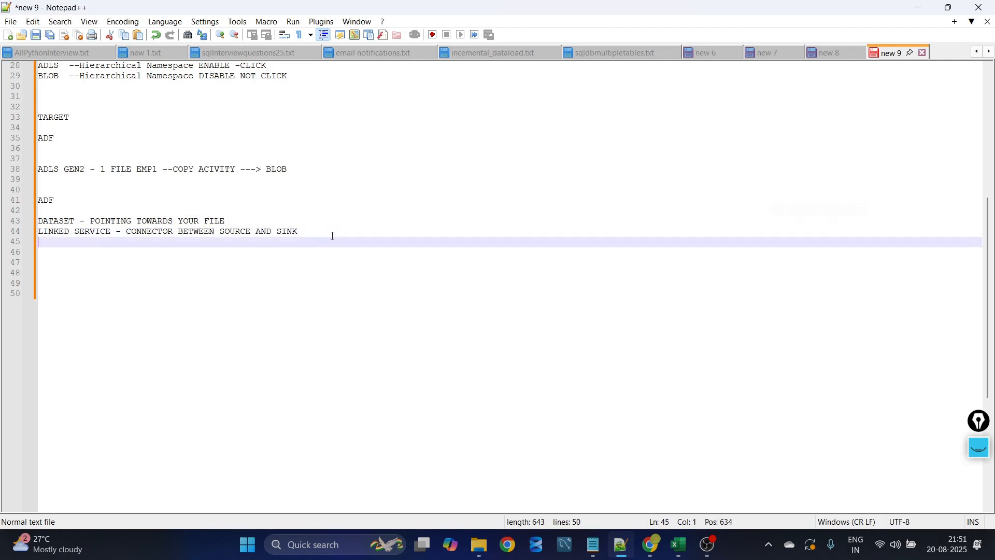
type("PIPLINE- A")
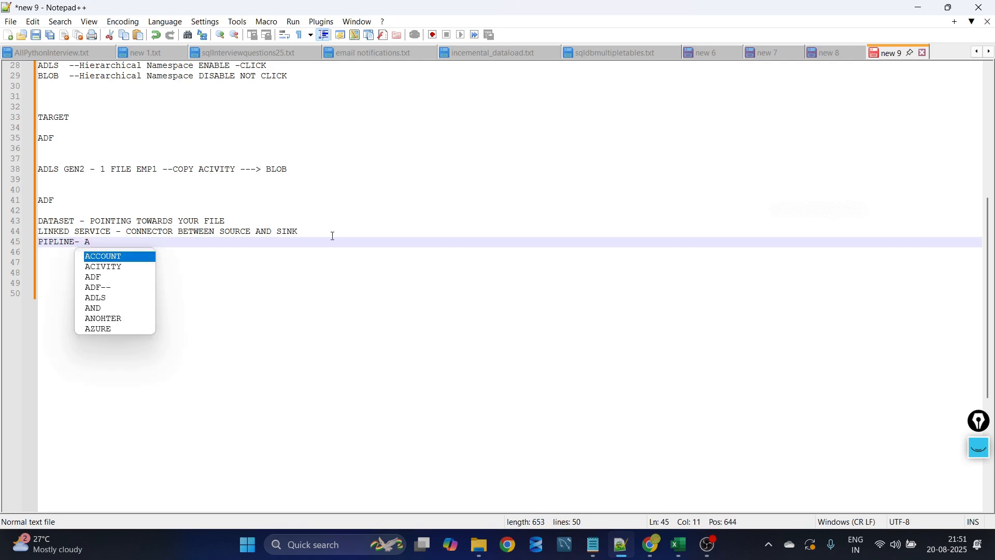
key("BackSpace")
type("GROUOP")
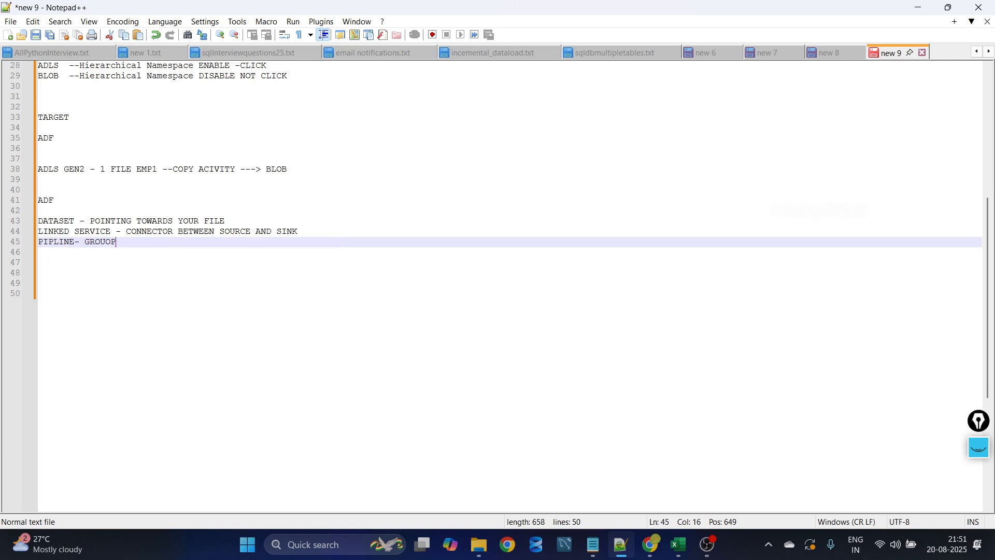
key("BackSpace")
key("BackSpace")
type("P ACIVI")
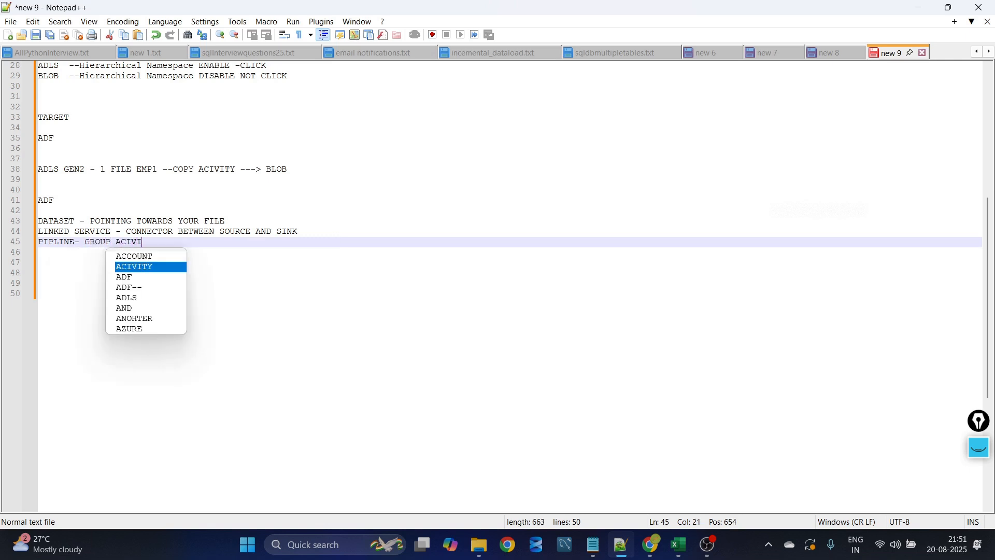
key("Return")
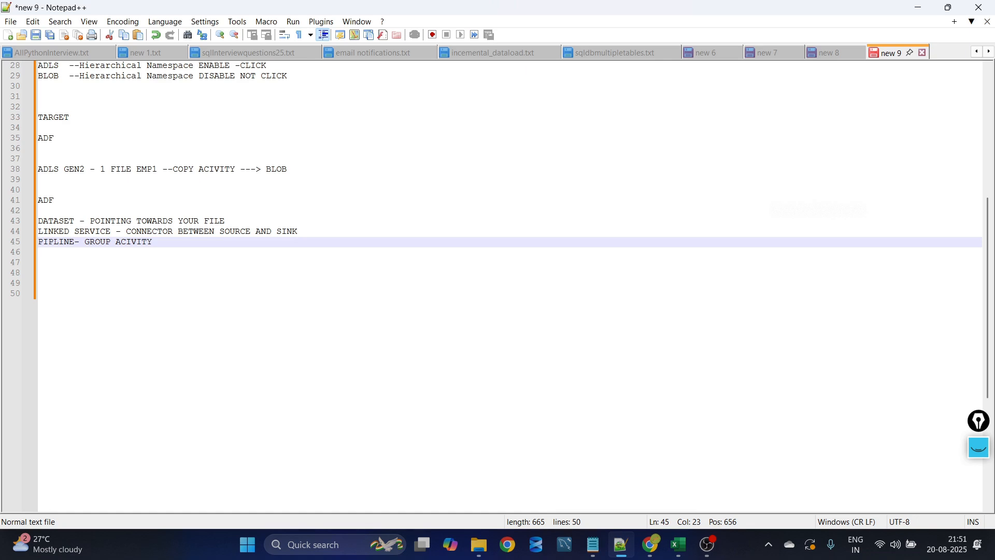
key("Return")
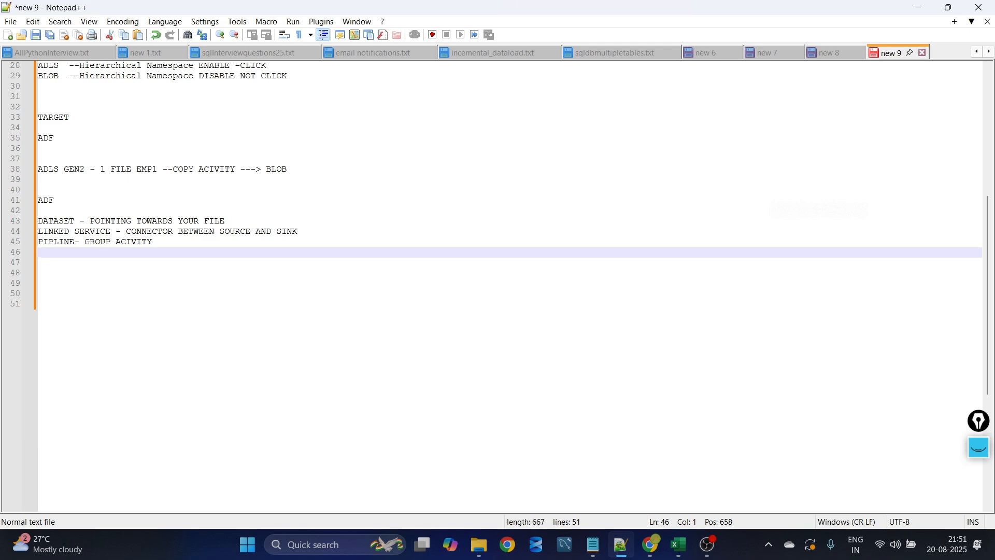
- Switch to Azure Data Factory in Chrome and start creating a new source dataset for the Copy data1 activity
mouse_move(651, 544)
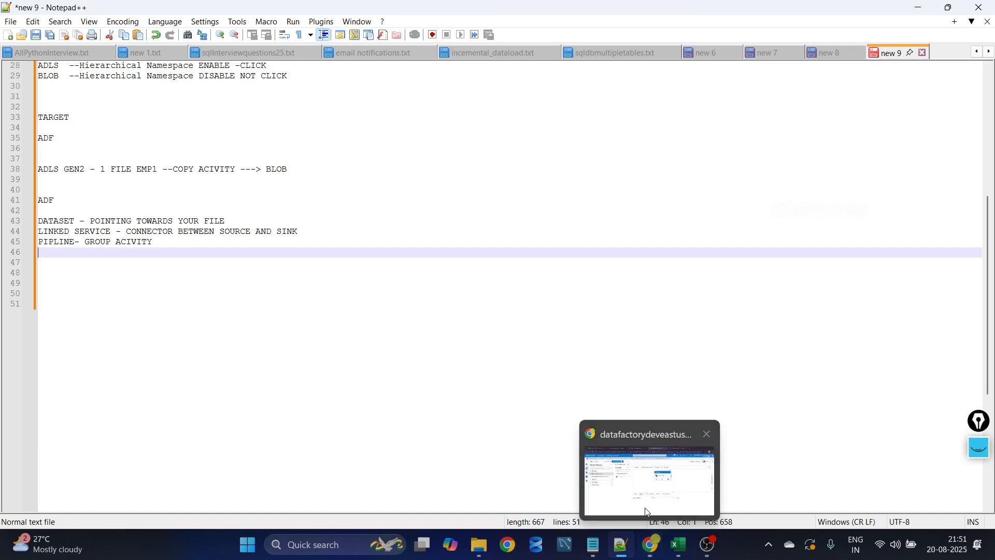
left_click(648, 513)
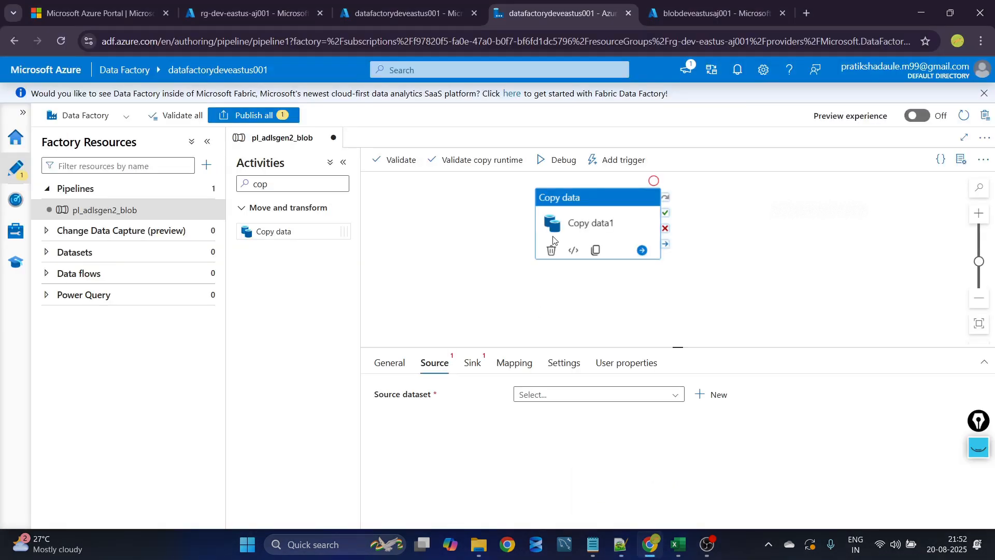
left_click(589, 227)
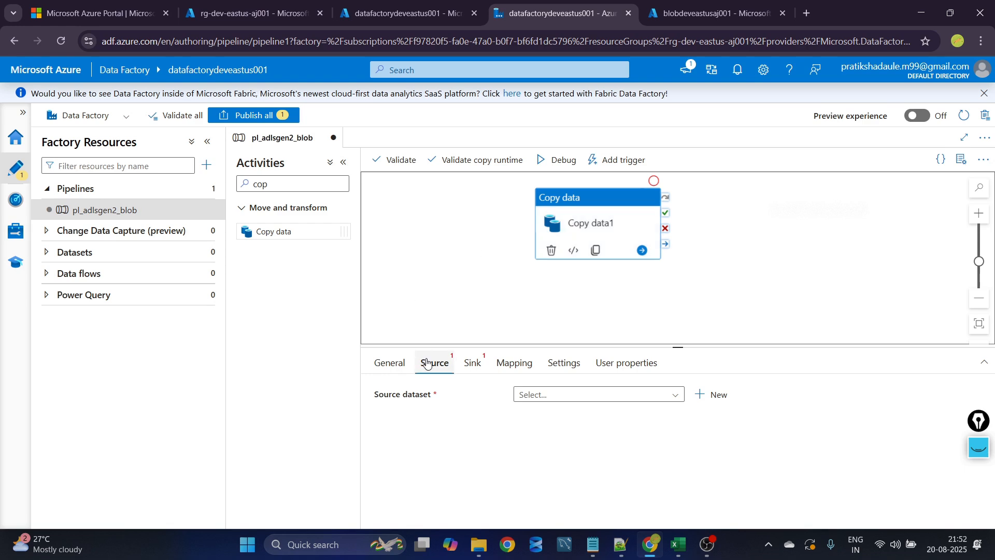
left_click(713, 395)
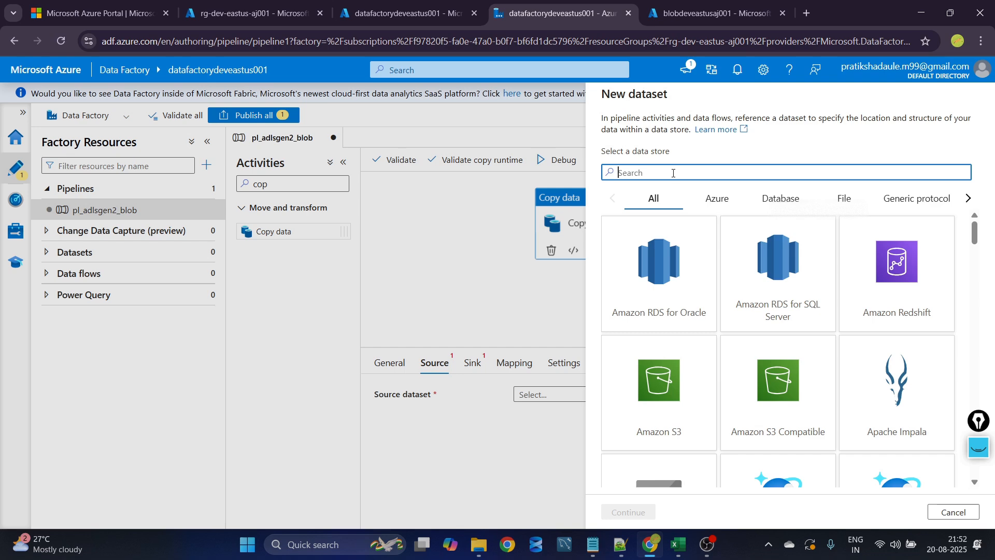
- Switch to the Notepad++ notes and add the lines "SOURCE -ADLS GEN2" and "SINK - BLOB" above the copy activity line
mouse_move(622, 544)
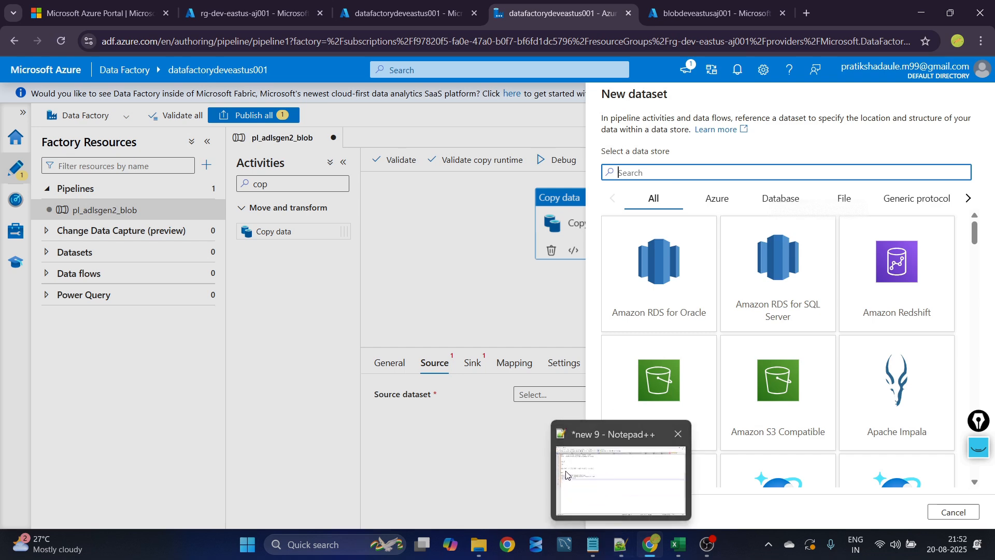
left_click(567, 471)
scroll(194, 349, "up", 4)
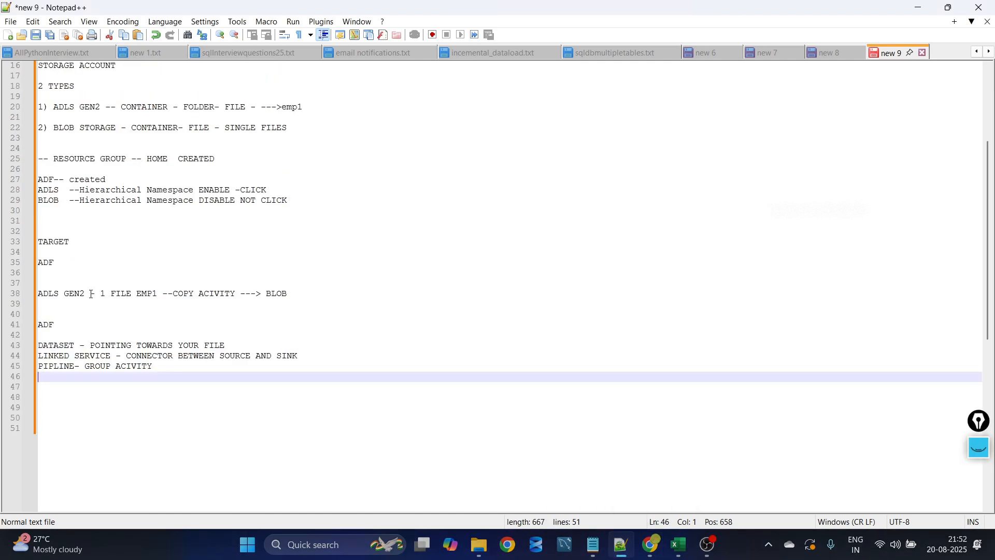
left_click_drag(87, 293, 34, 293)
left_click(52, 282)
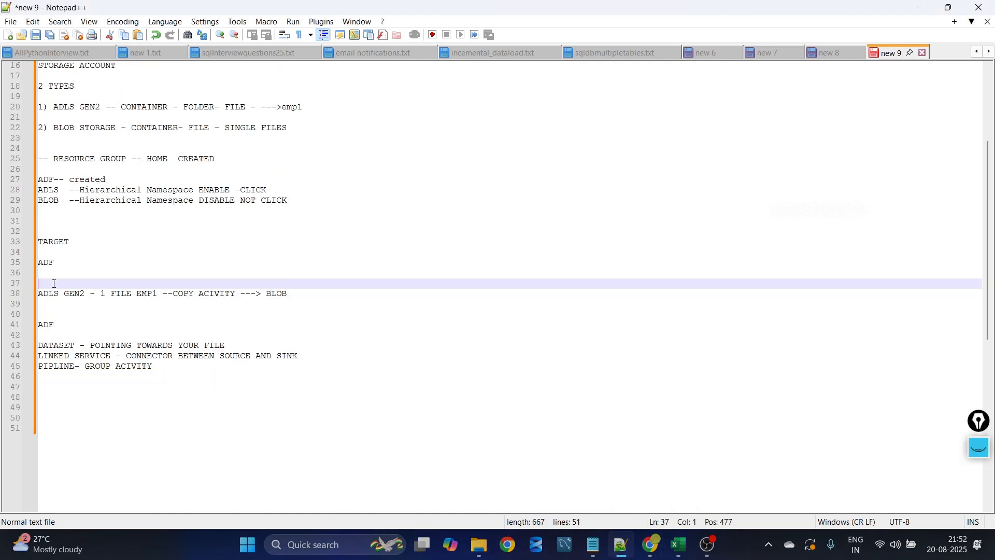
type("SSOURCE -ADLS GEN2")
key("Return")
type("SIN")
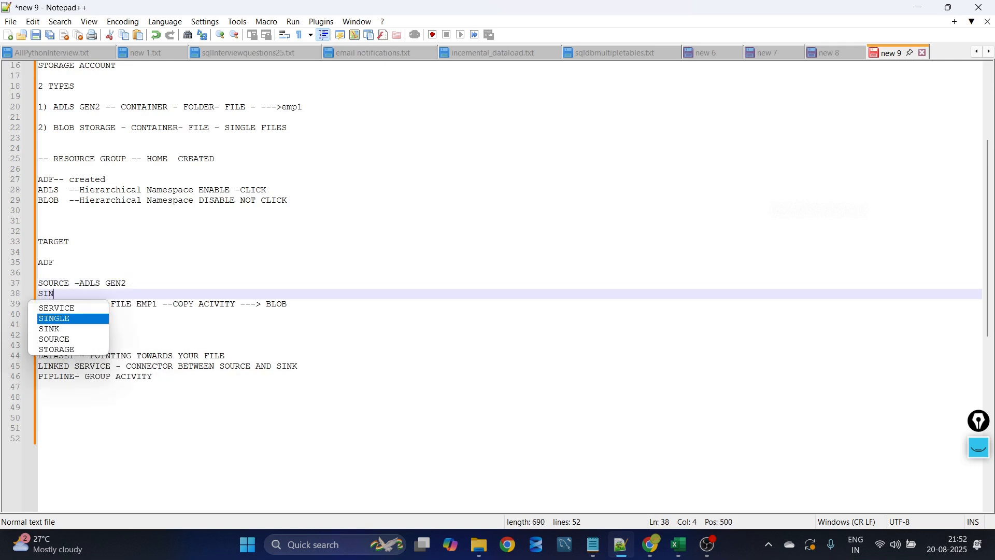
type("K - BLOB")
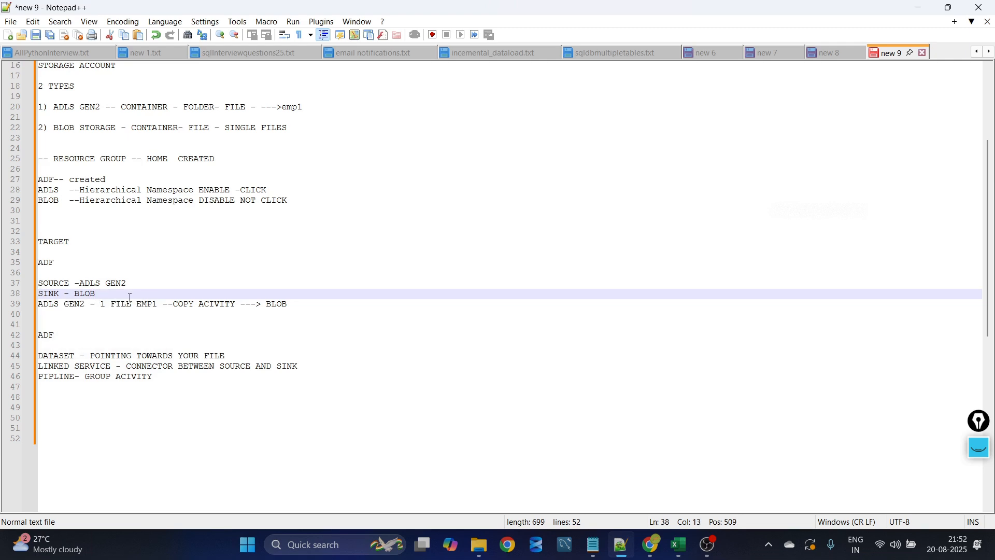
left_click_drag(136, 283, 36, 283)
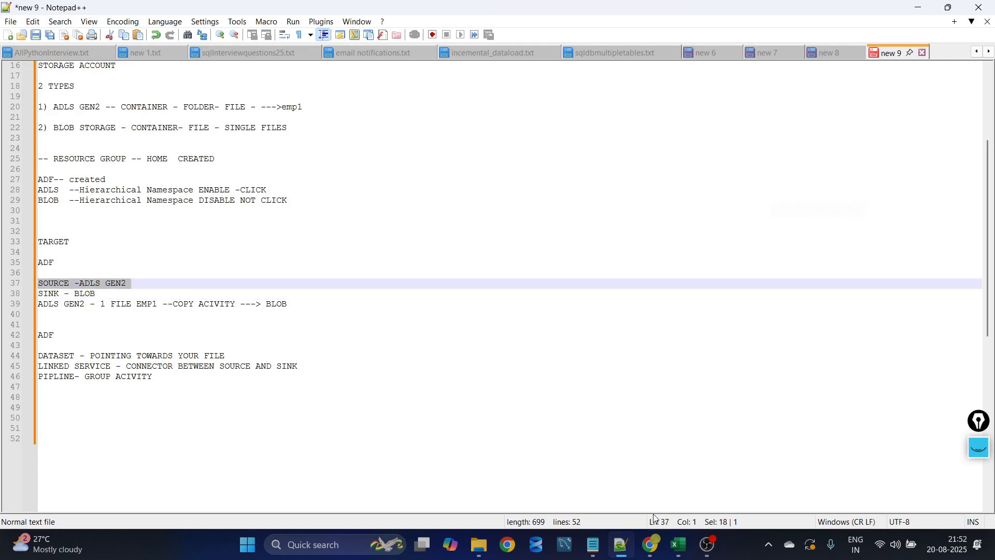
- Return to Data Factory in Chrome and choose Azure Data Lake Storage Gen2 as the new dataset's data store
left_click(651, 543)
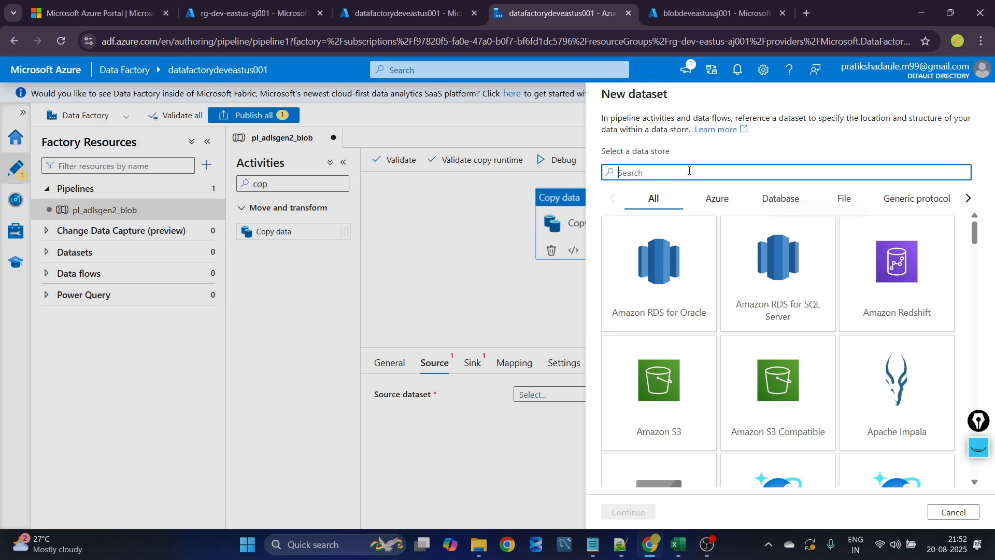
type("2")
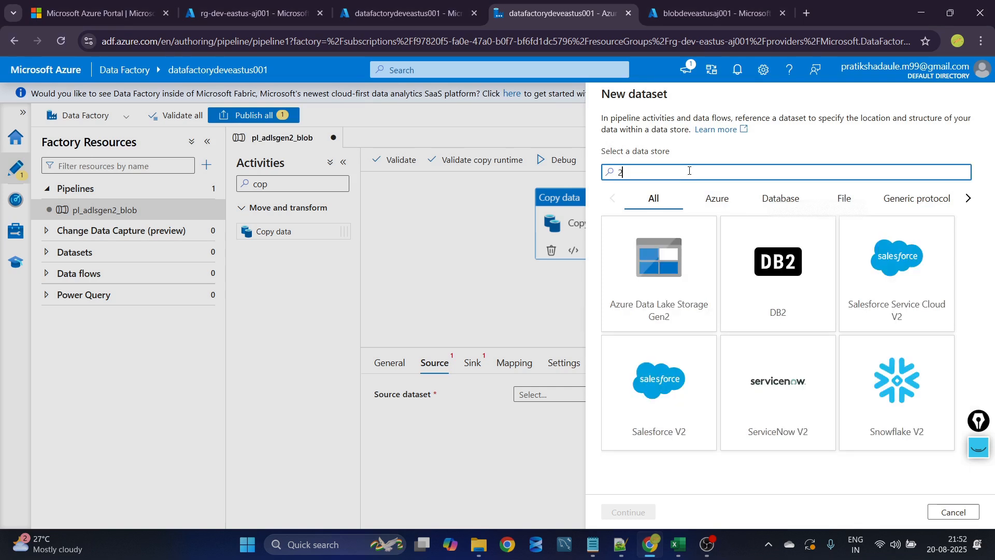
left_click(646, 304)
left_click(629, 510)
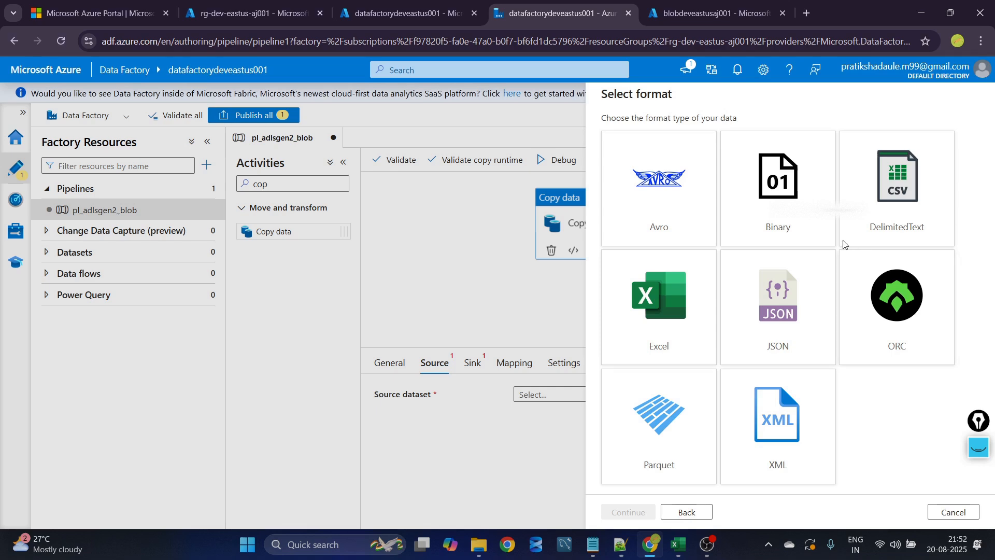
- View the global container of the adlsgen2deveastus001 storage account in resource group rg-dev-eastus-aj001 in the Azure portal
left_click(246, 13)
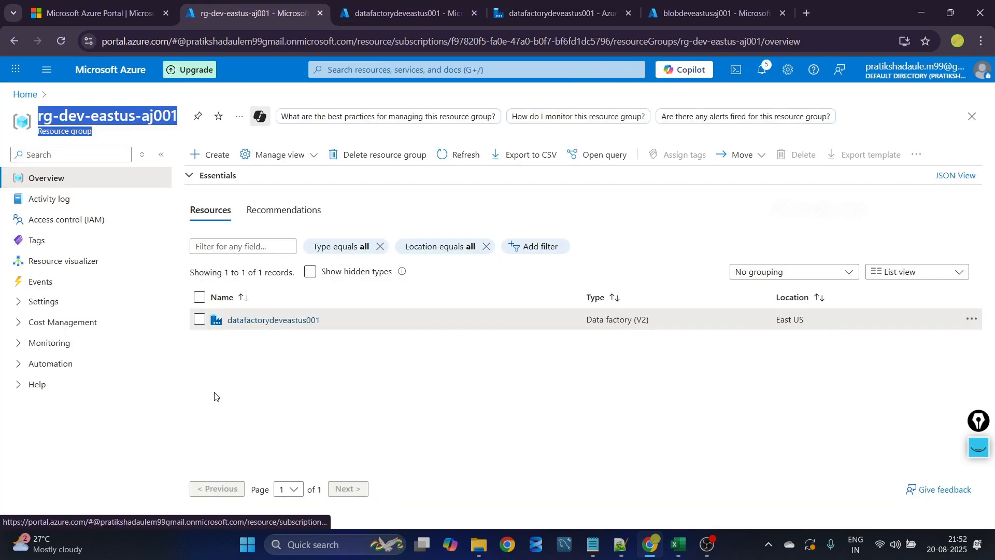
left_click(25, 96)
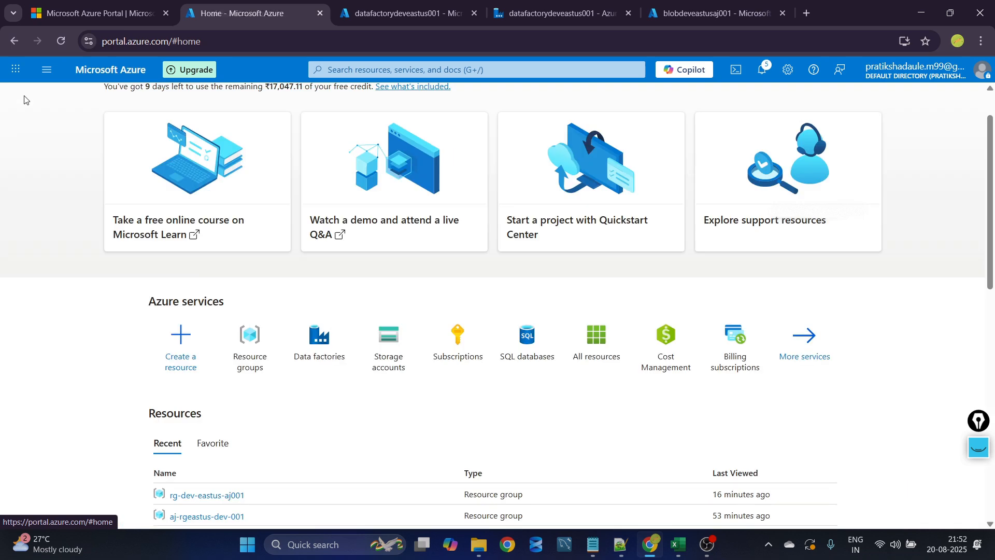
left_click(211, 495)
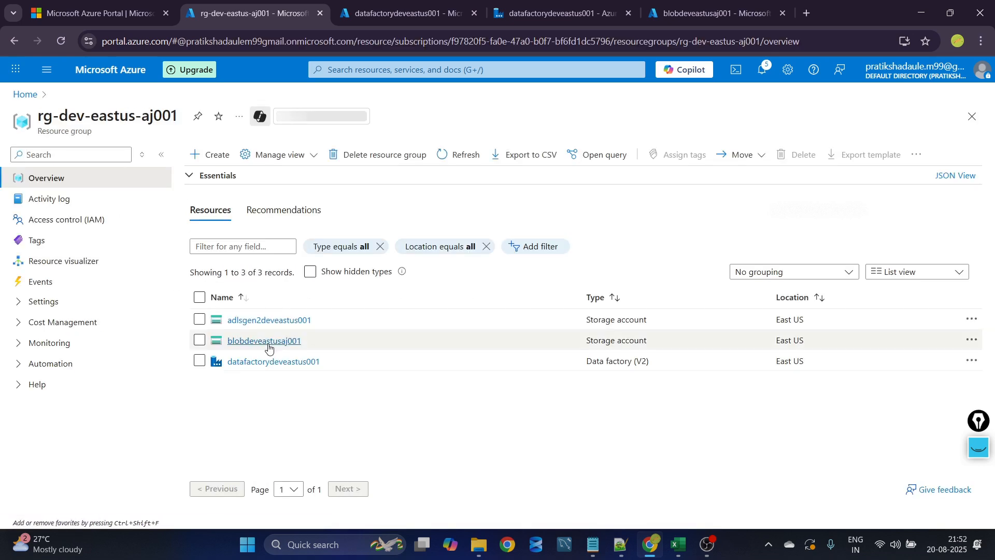
left_click(289, 322)
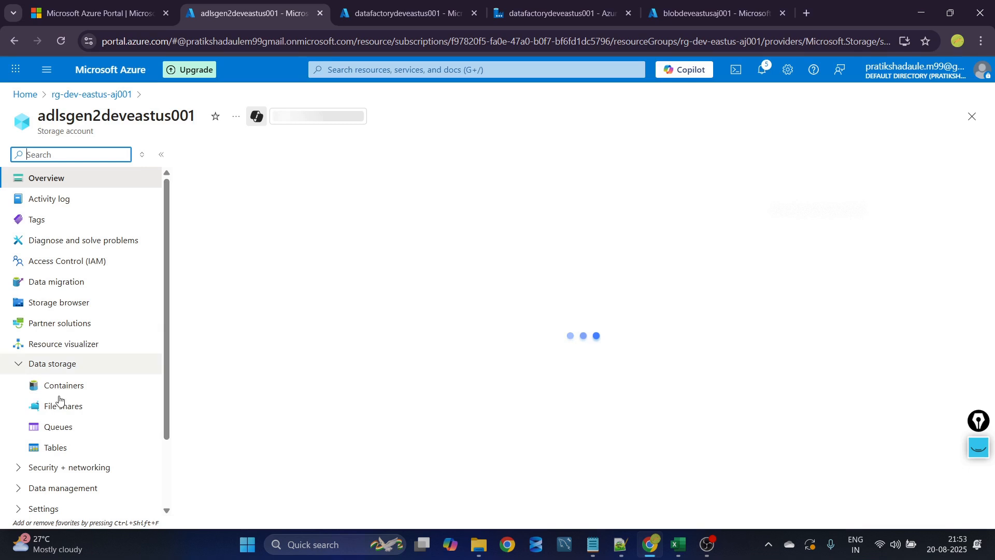
left_click(62, 394)
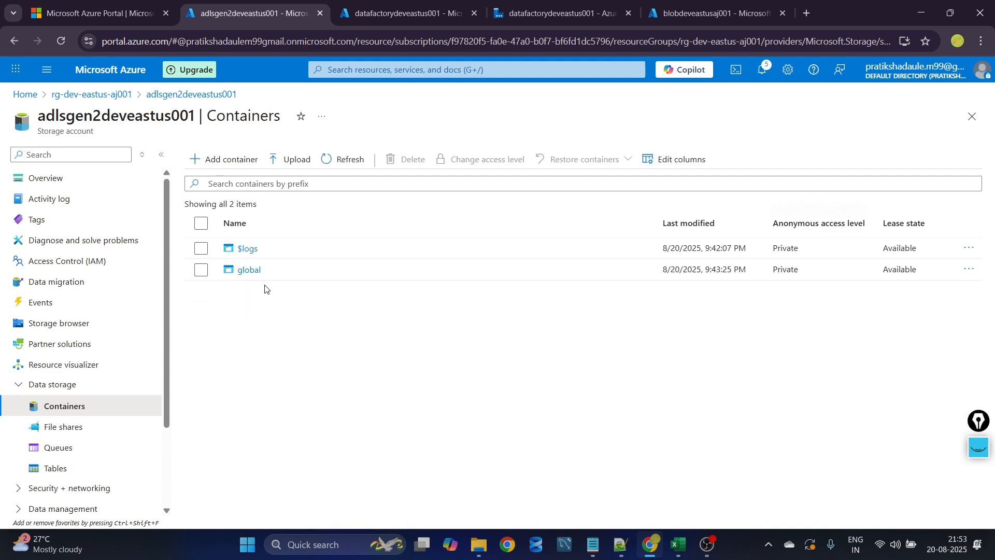
left_click(247, 275)
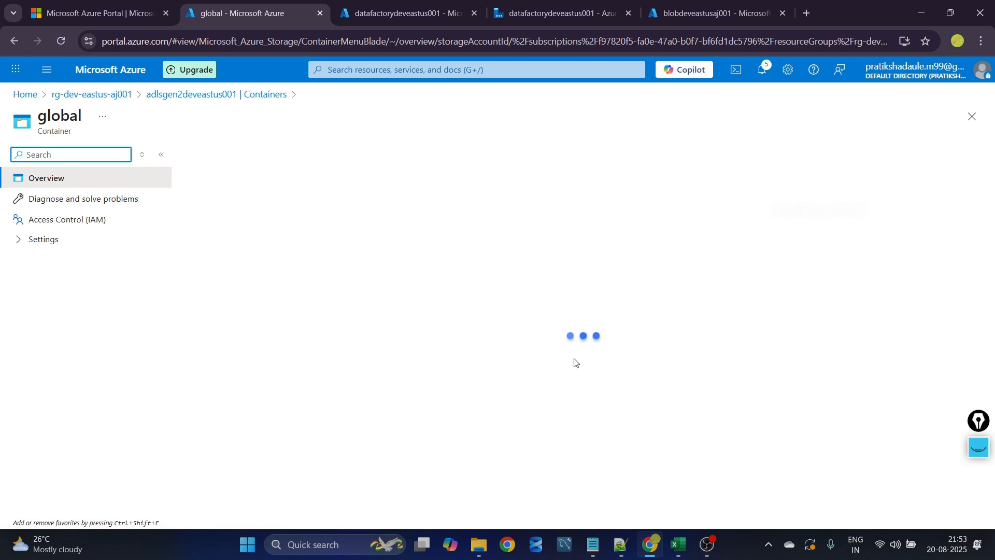
left_click(570, 4)
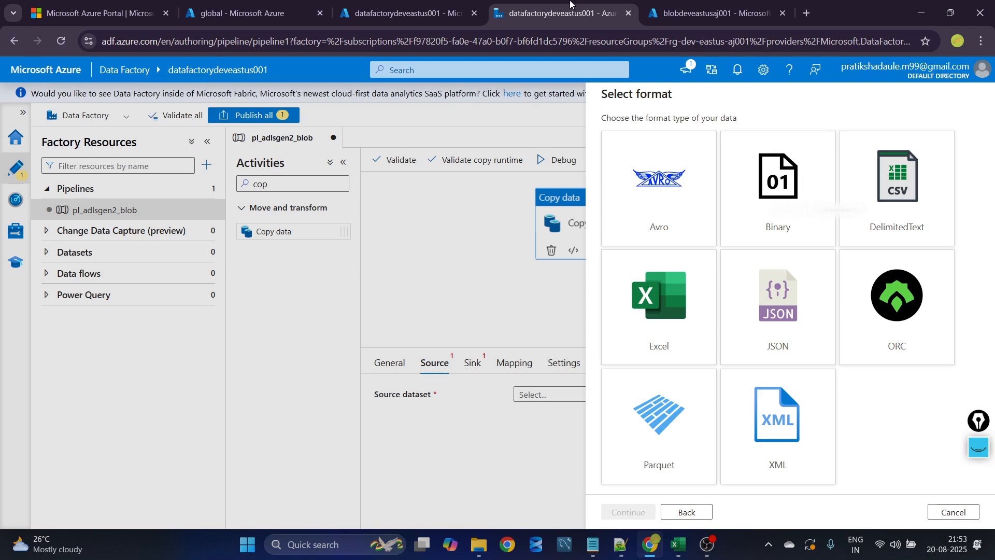
left_click(393, 15)
left_click(253, 13)
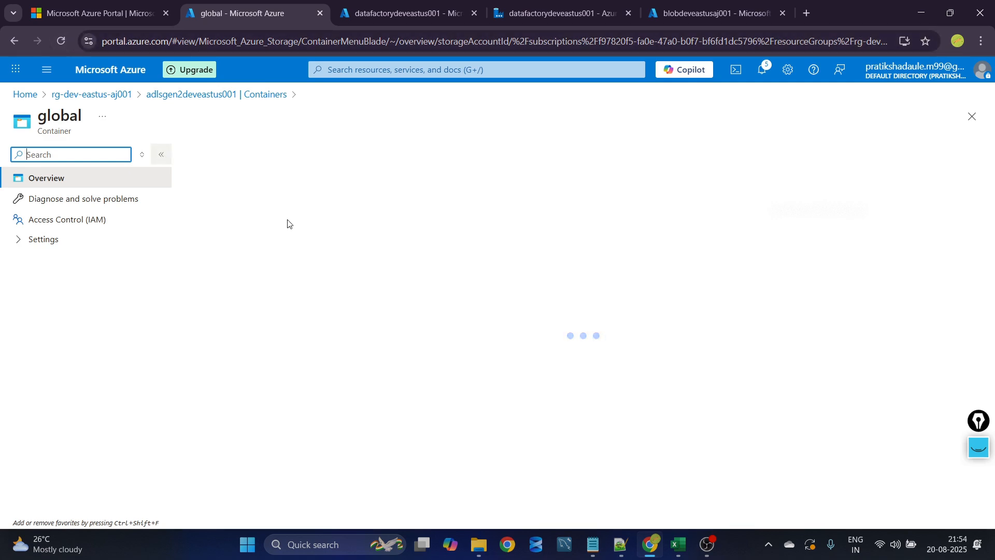
left_click(672, 11)
- Return to the new dataset in Data Factory and choose DelimitedText as its format
left_click(521, 17)
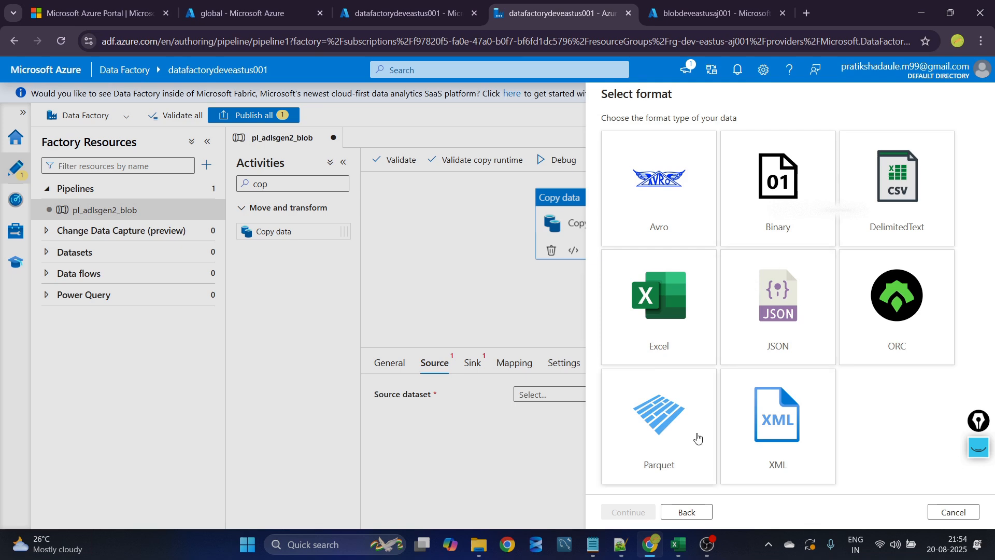
left_click(913, 223)
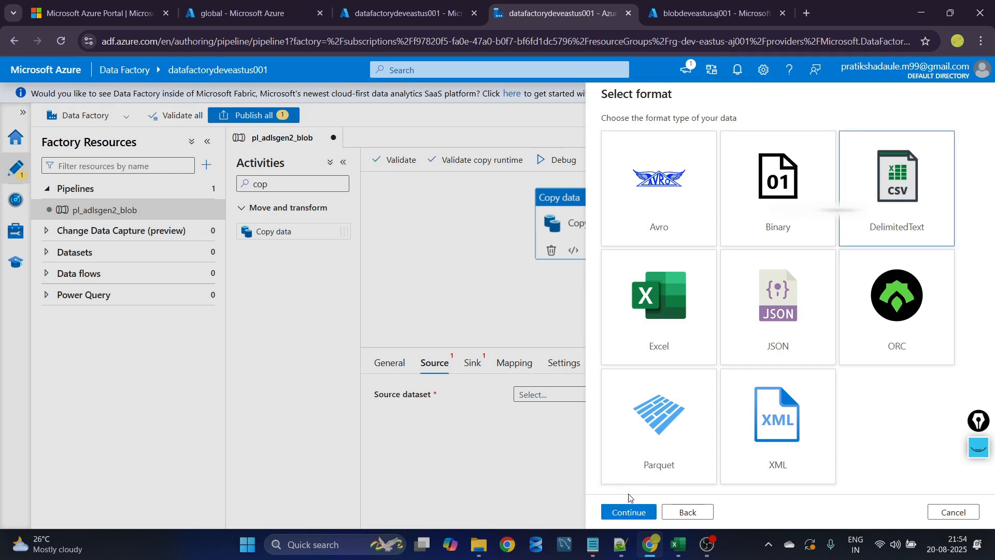
left_click(629, 512)
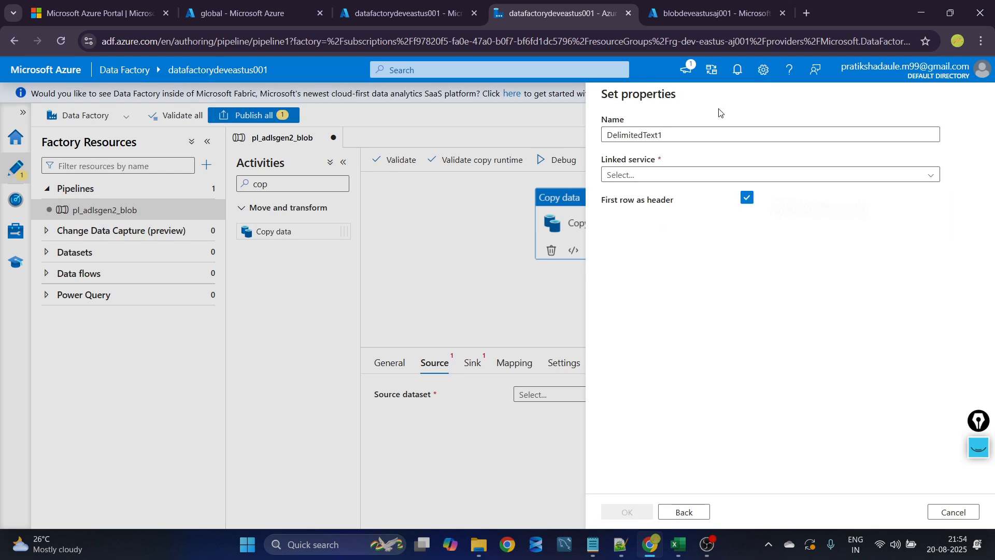
- Name the source dataset ds_adlsgen2csv
left_click_drag(676, 137, 588, 129)
key("BackSpace")
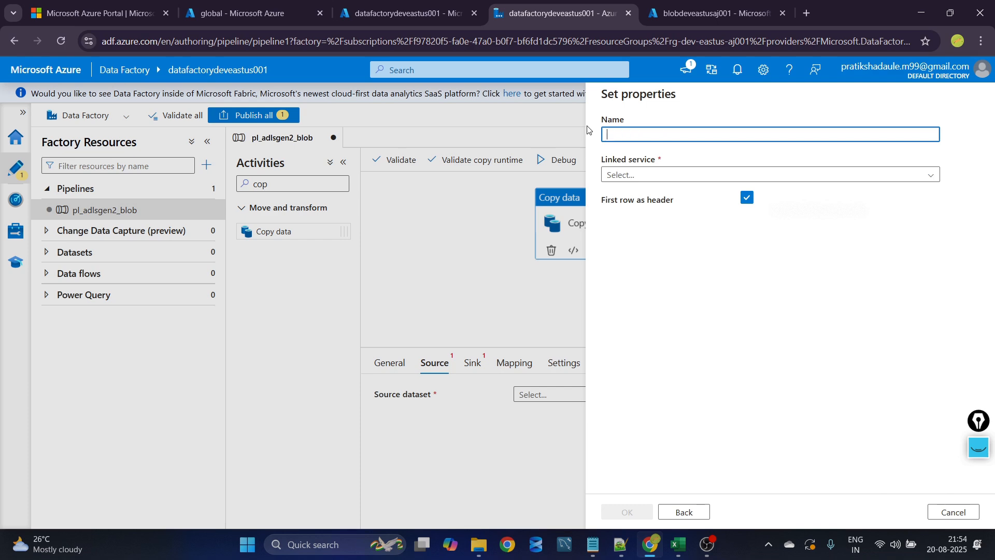
type("DS")
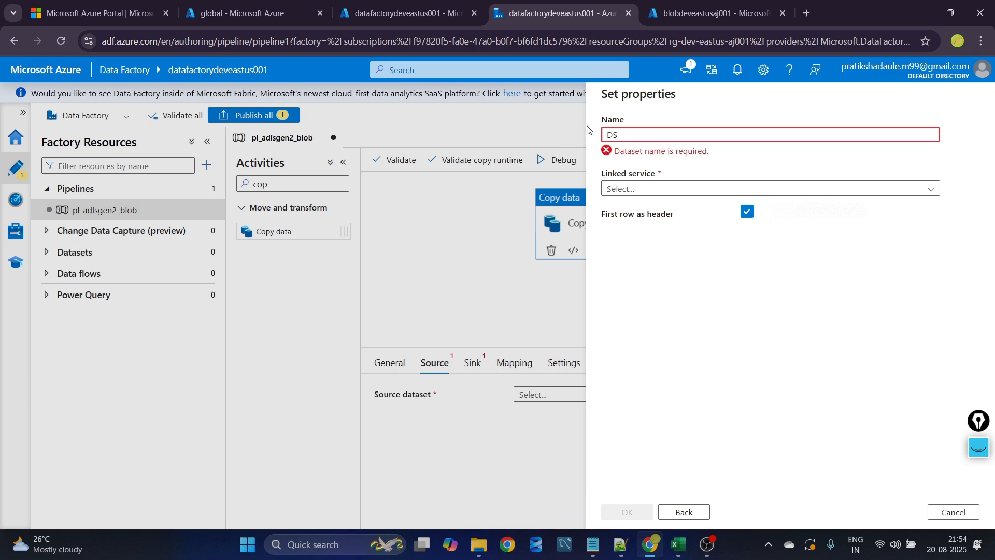
key("BackSpace")
key("BackSpace")
type("ds_ad")
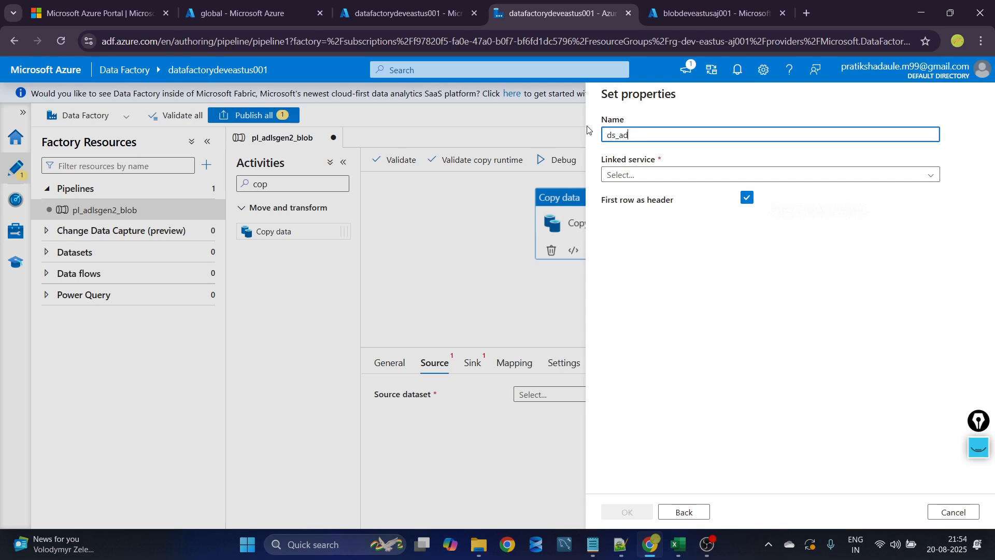
type("lsgen2csv")
- Start a new Azure Data Lake Storage Gen2 linked service for the dataset and name it ls_adlsgen2csv
left_click(648, 174)
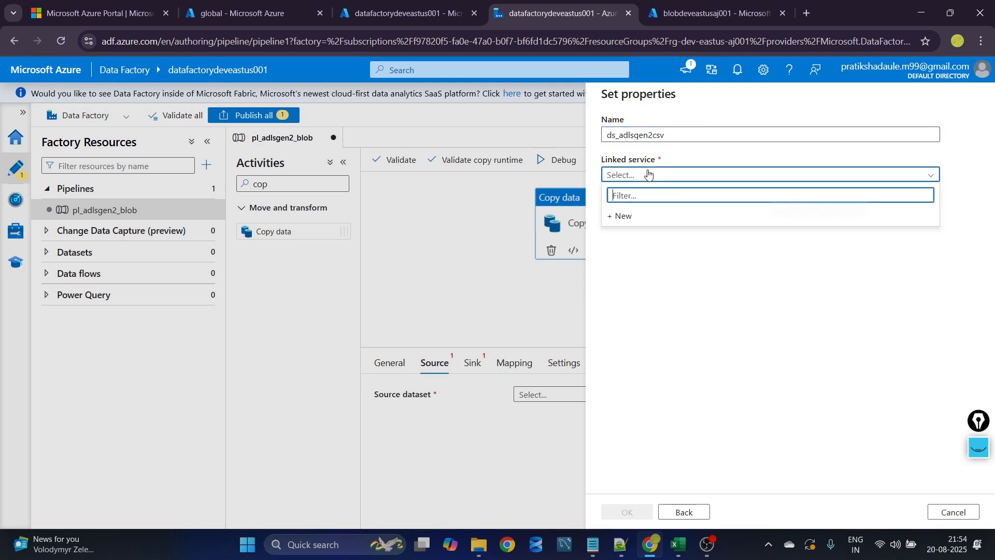
left_click(636, 215)
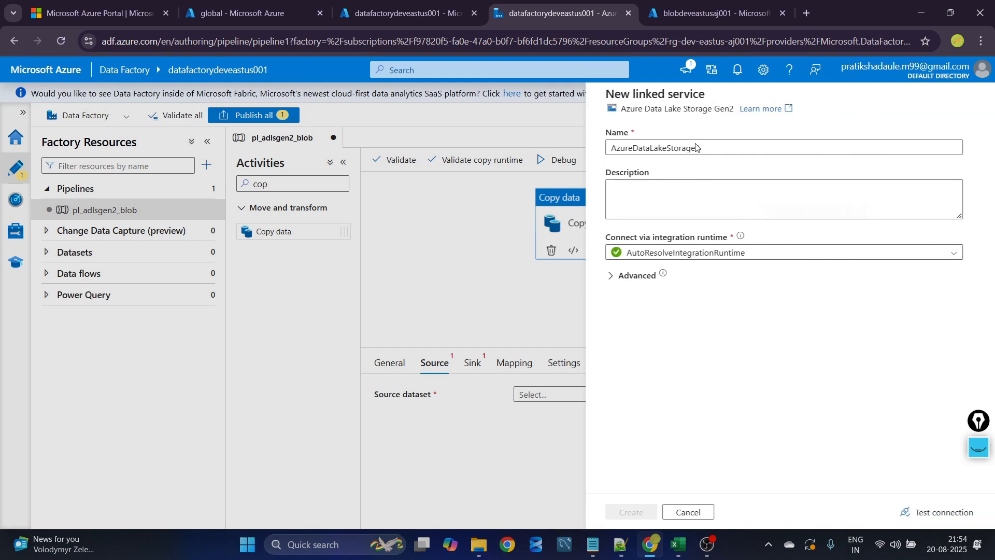
left_click_drag(702, 143, 582, 138)
key("BackSpace")
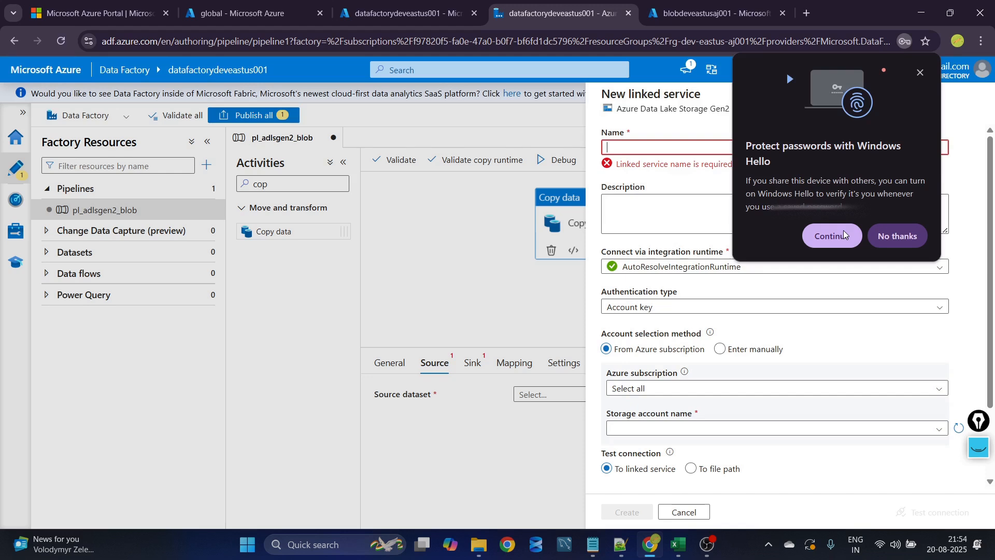
left_click(897, 235)
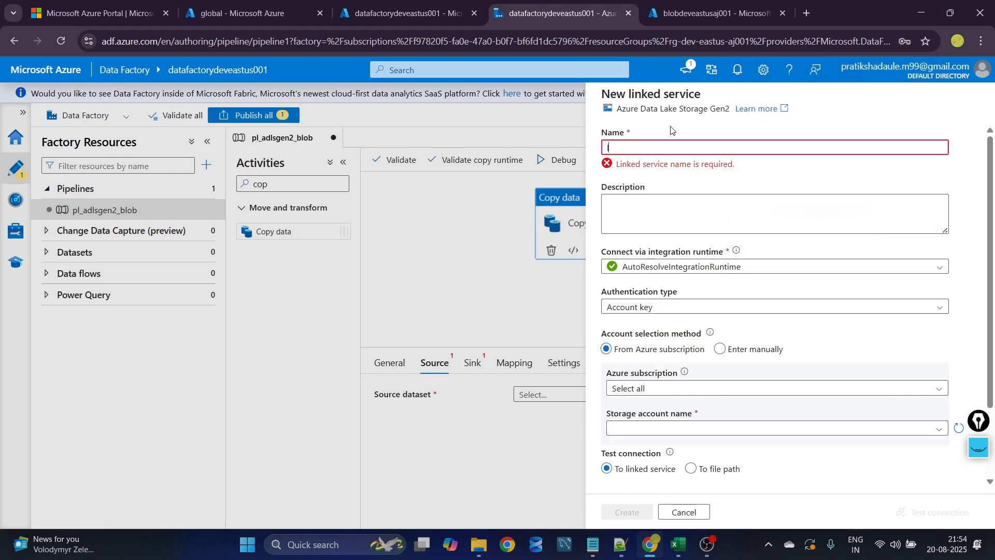
type("_adlsgen2csv")
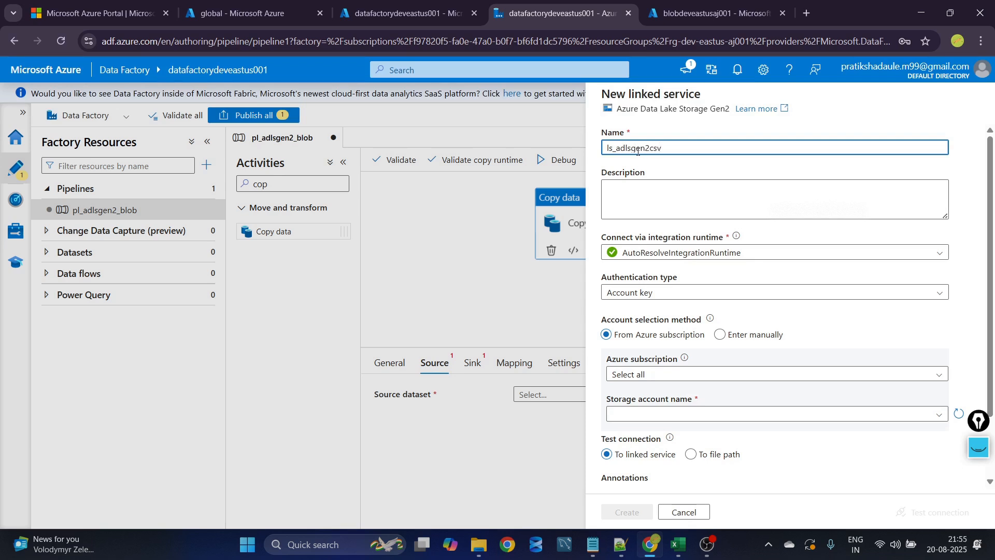
left_click(660, 184)
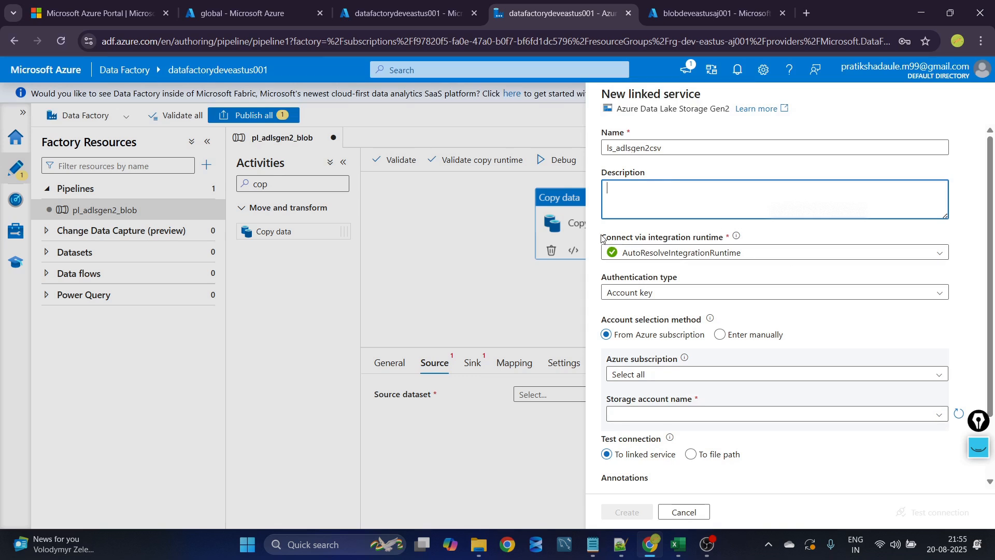
- Examine the options for creating a new integration runtime, then return to the linked service form without creating one
left_click_drag(601, 238, 732, 245)
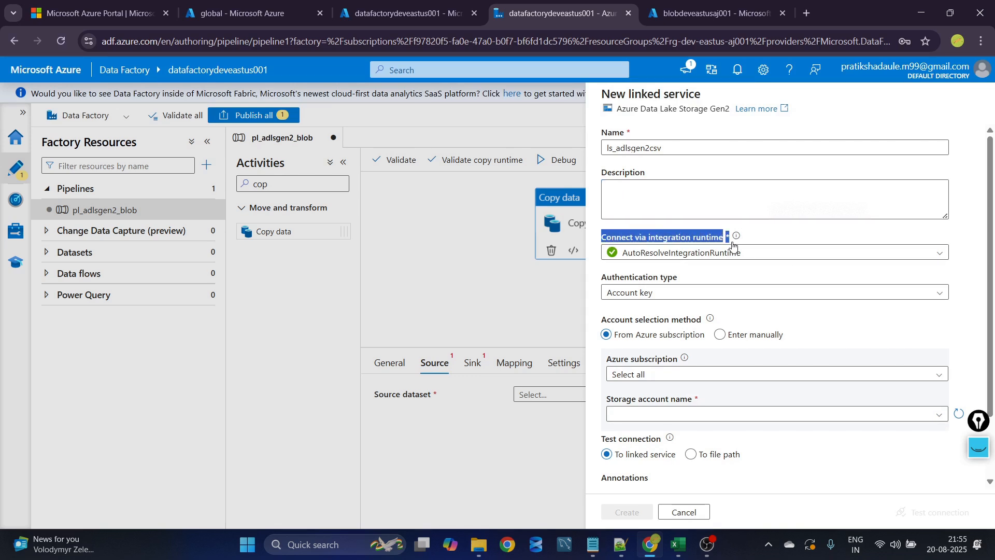
left_click(873, 259)
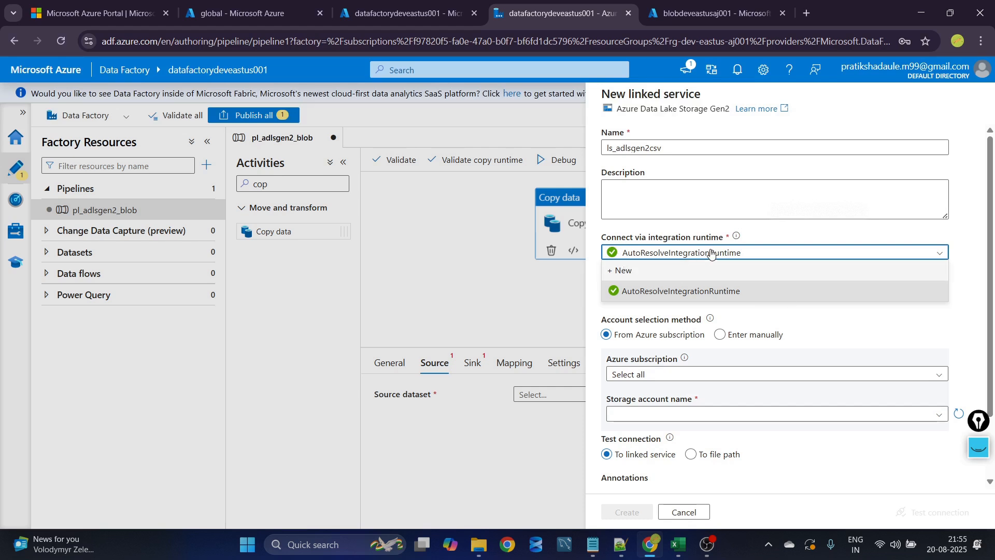
left_click(633, 270)
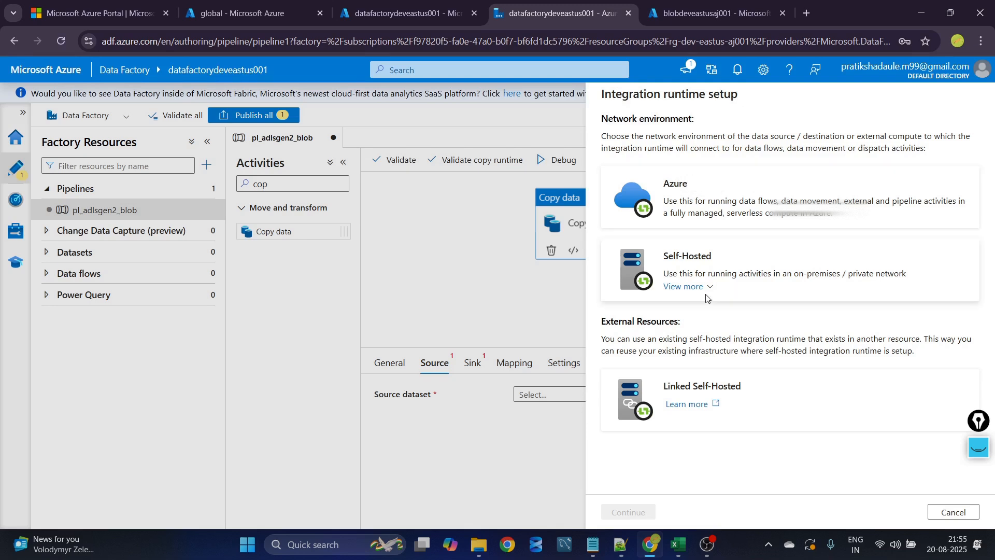
left_click(943, 514)
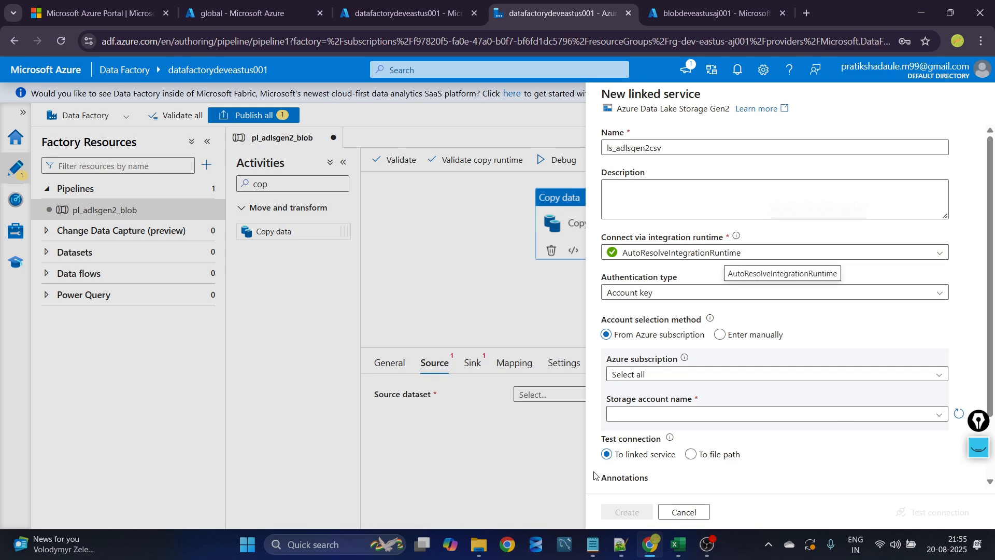
- Switch to Notepad++ and start a new line reading "INTEGRATION RUNTIME -" below the pipeline definition
left_click(620, 544)
left_click(222, 375)
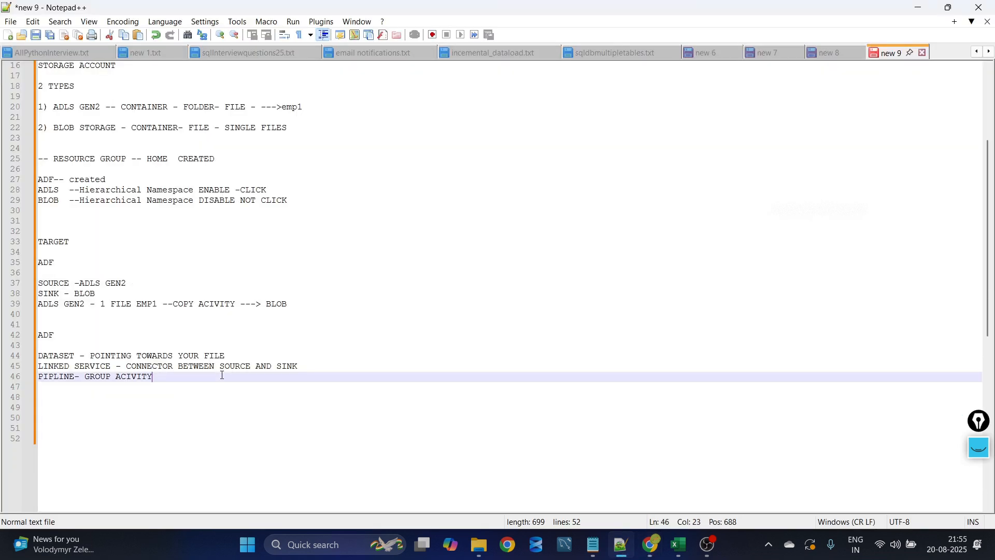
key("Return")
key("Return")
key("BackSpace")
type("IN")
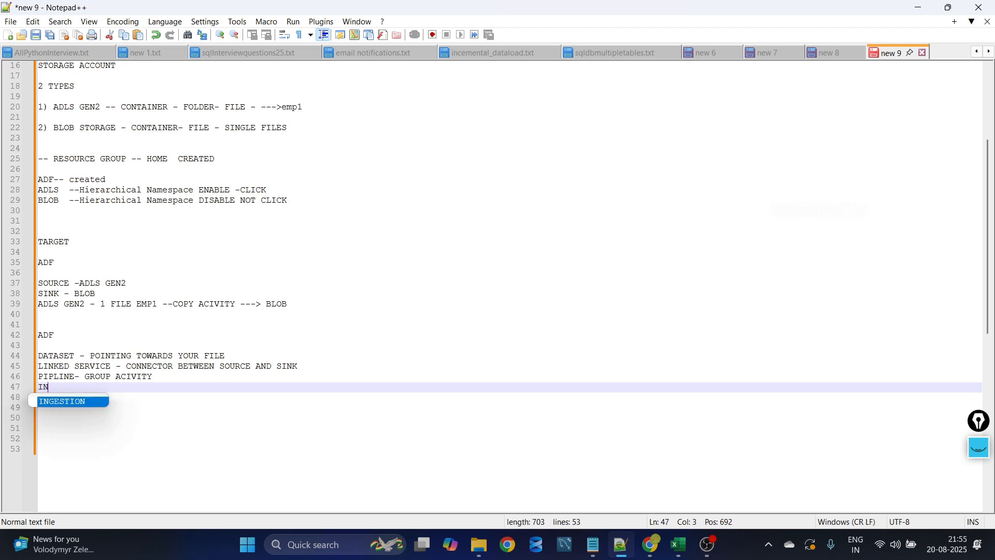
type("TEGRAT")
key("BackSpace")
key("BackSpace")
key("BackSpace")
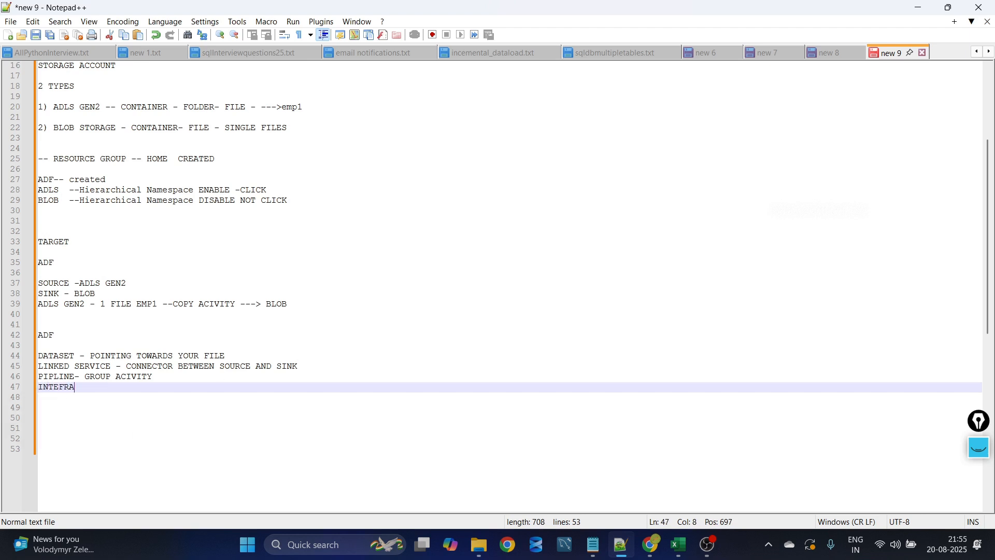
type("RATION RUNTIME -")
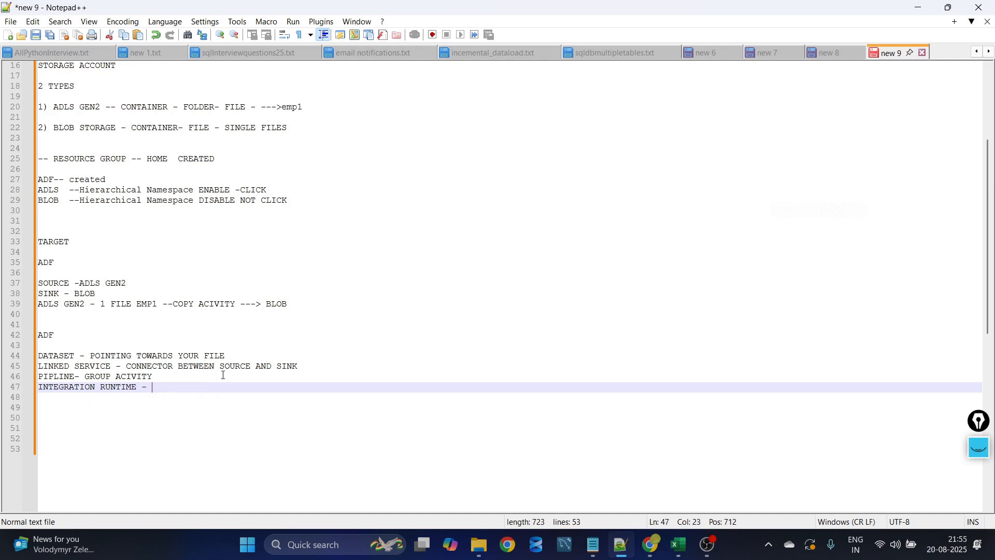
- Complete the integration runtime note with the definition "BRIDGE BETWEEN LINKED SERVICE AND DATASET"
type(" BRGI")
key("BackSpace")
type("IDGE BETWE")
key("Return")
type("LINKE")
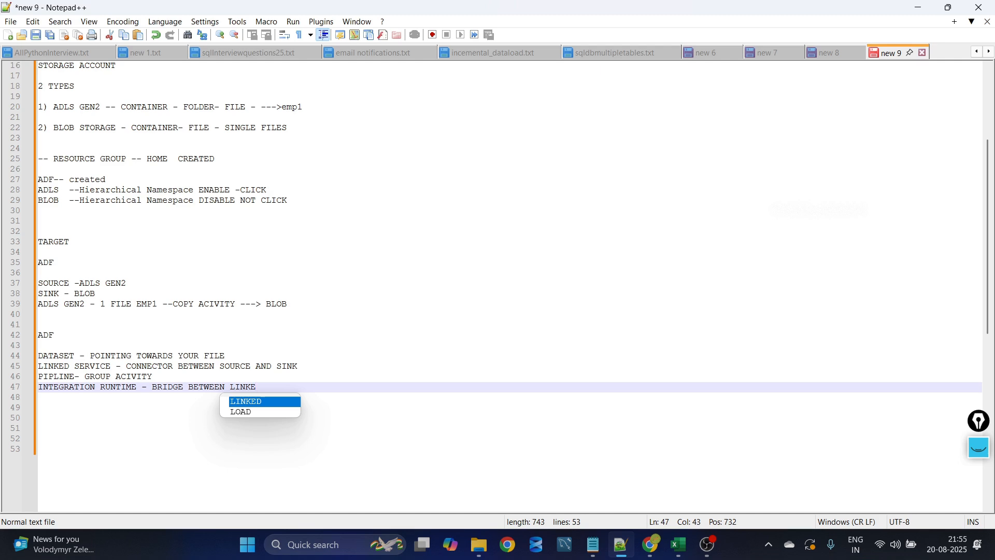
key("Return")
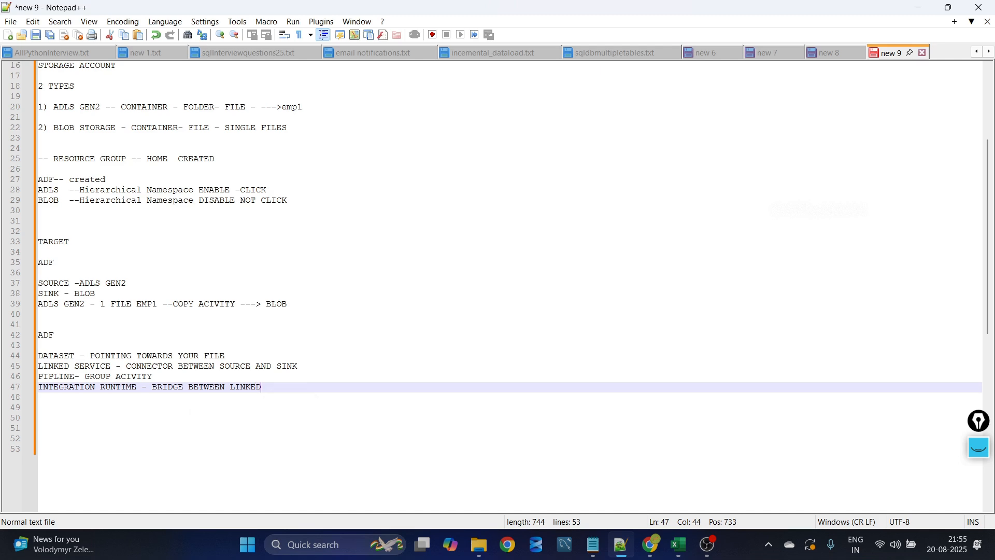
type("SE")
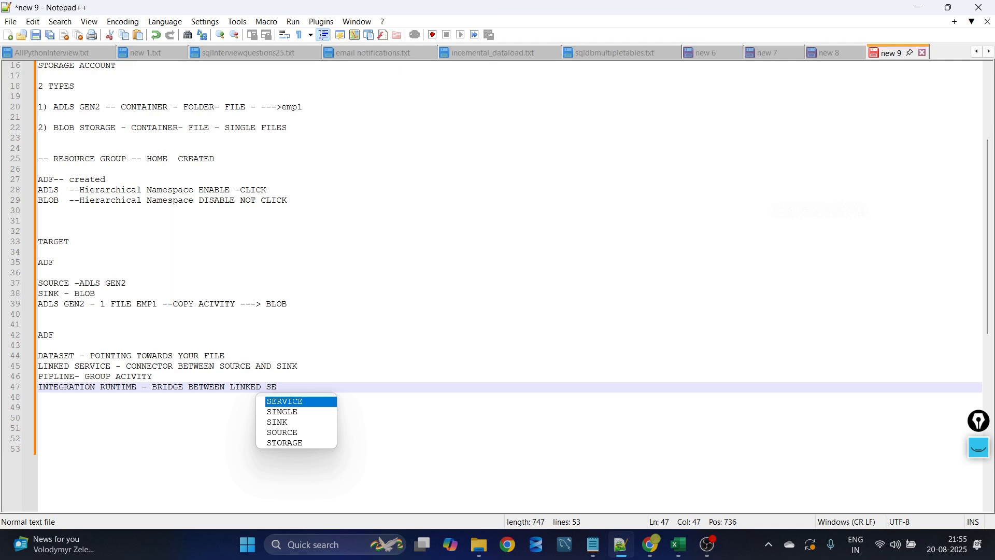
key("Return")
type("AND ")
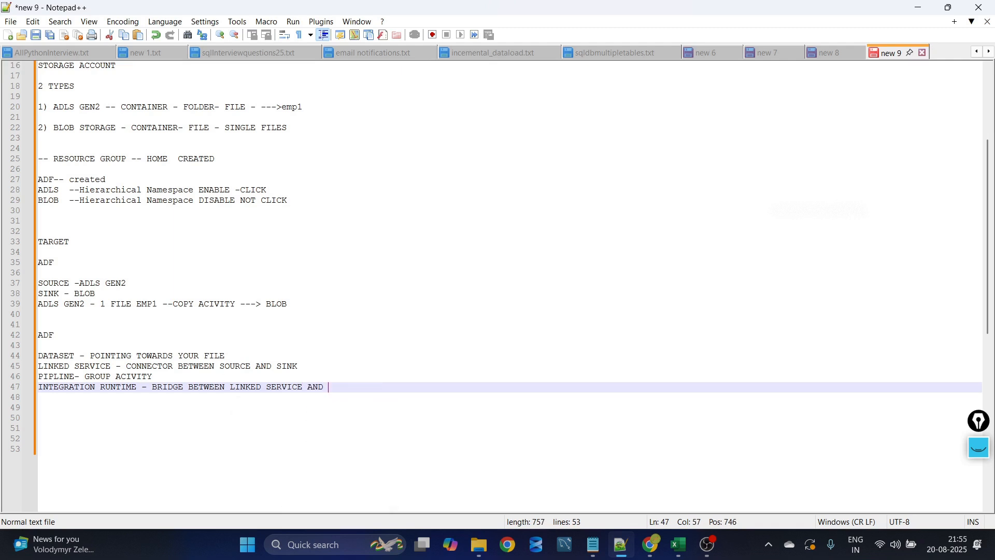
type("DATASET")
key("Return")
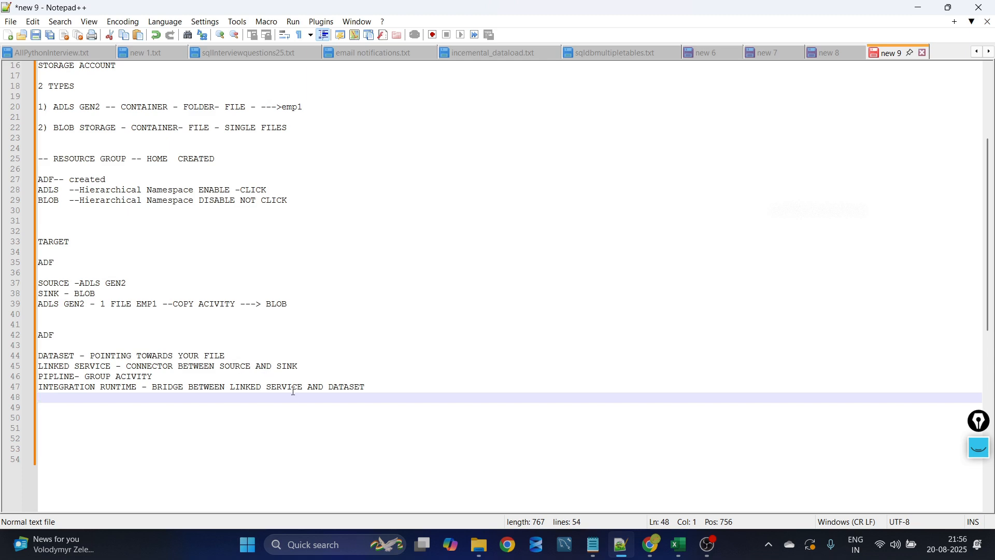
- Add the line "BY DEFUAULT --- 1)" directly below the integration runtime definition
left_click_drag(40, 370, 155, 390)
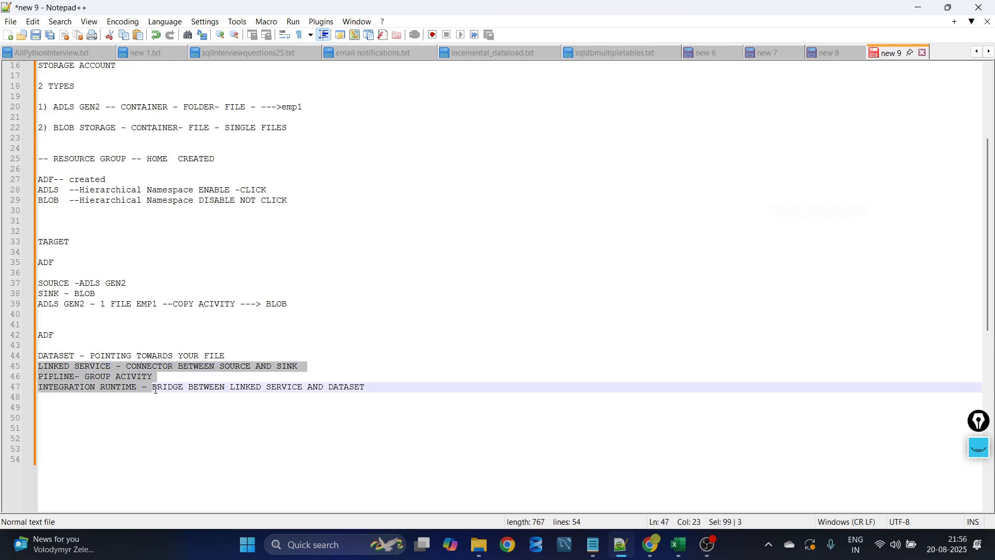
left_click(399, 387)
key("Return")
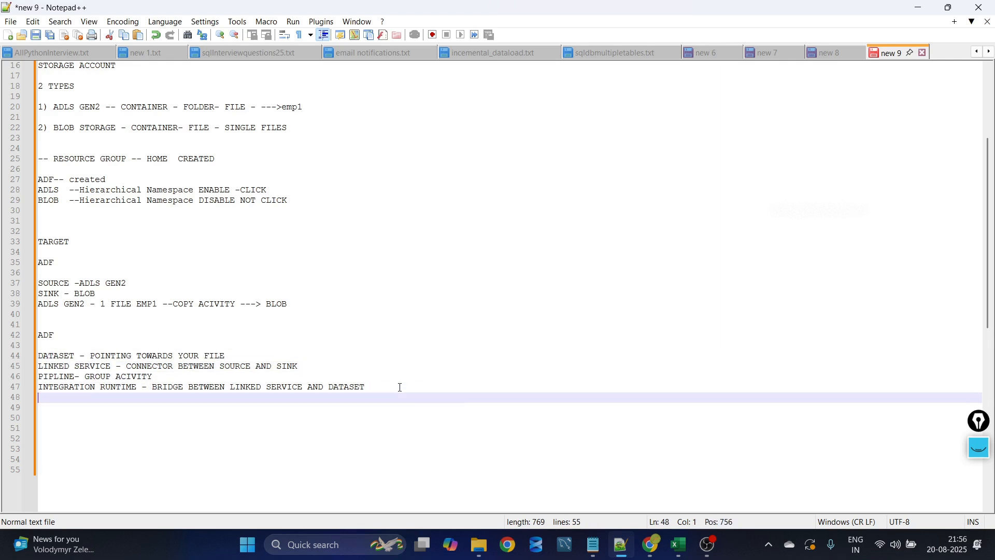
type("1)")
key("Left")
key("Left")
type("BYDEFUAULT")
left_click(50, 399)
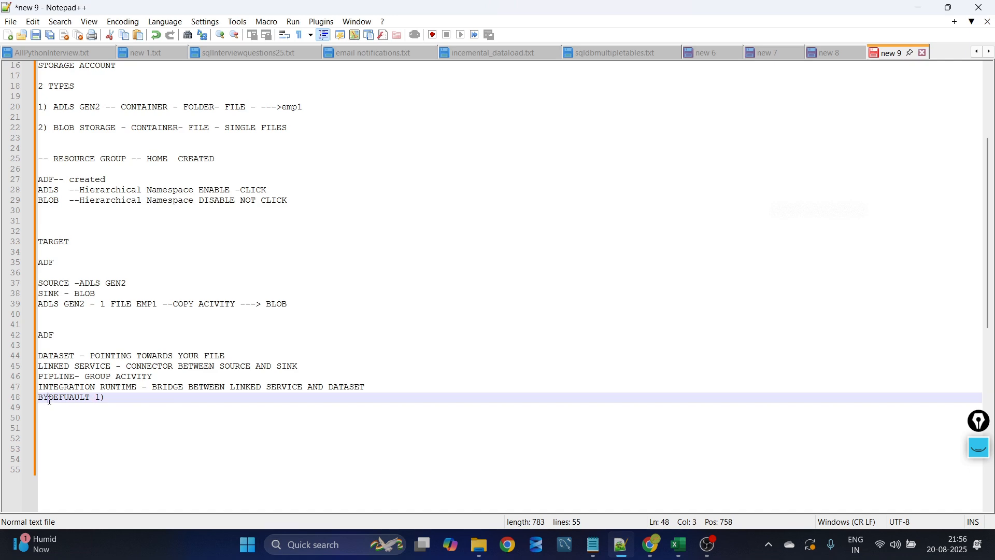
left_click(101, 397)
type("---")
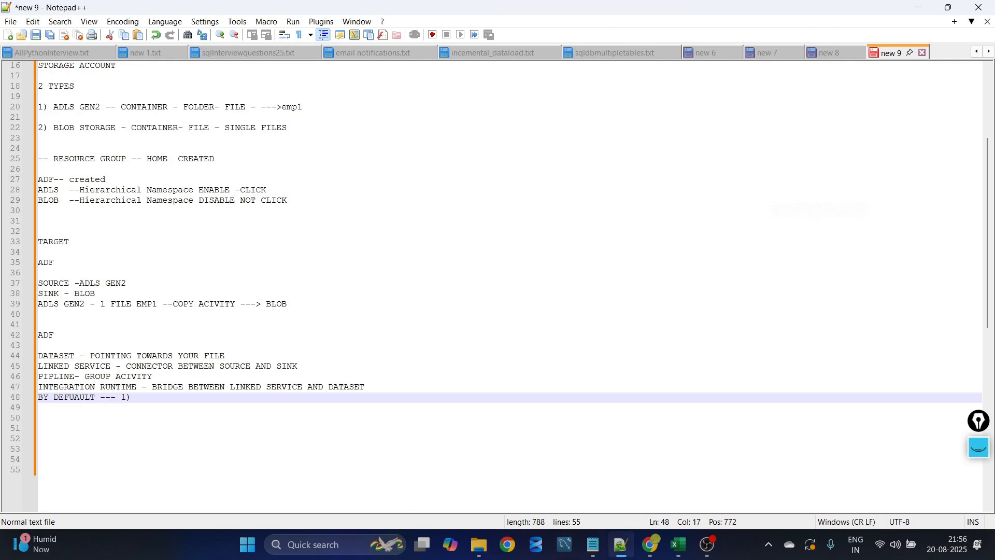
- Copy the name AutoResolveIntegrationRuntime from the linked service form in Chrome and paste it after "1)" in the Notepad++ notes
mouse_move(657, 527)
left_click(673, 496)
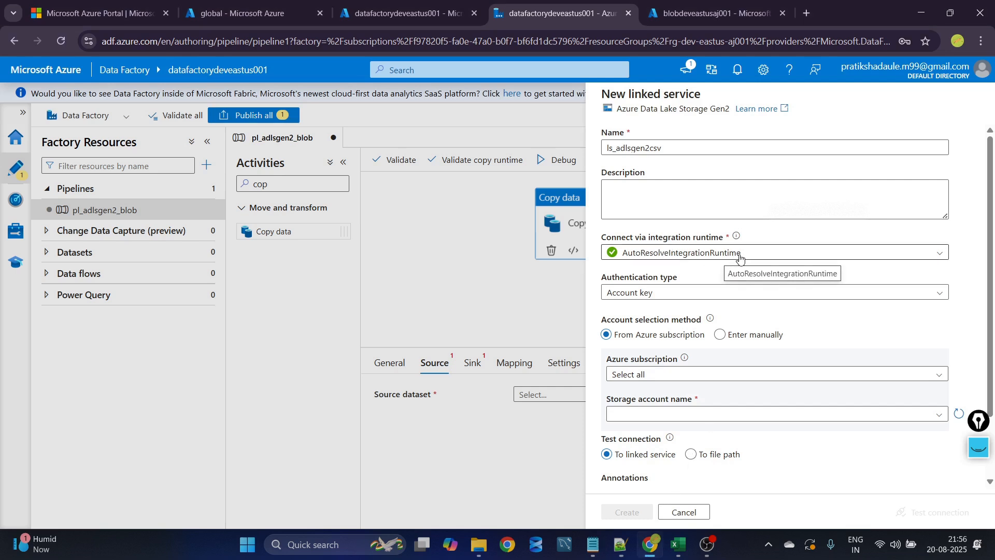
left_click_drag(741, 254, 620, 251)
key("ctrl+c")
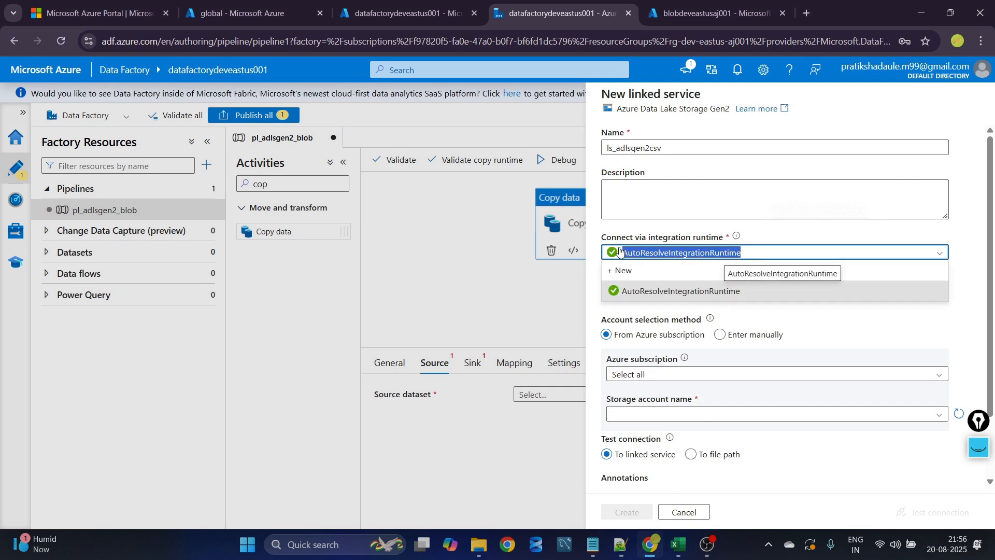
mouse_move(617, 544)
left_click(612, 515)
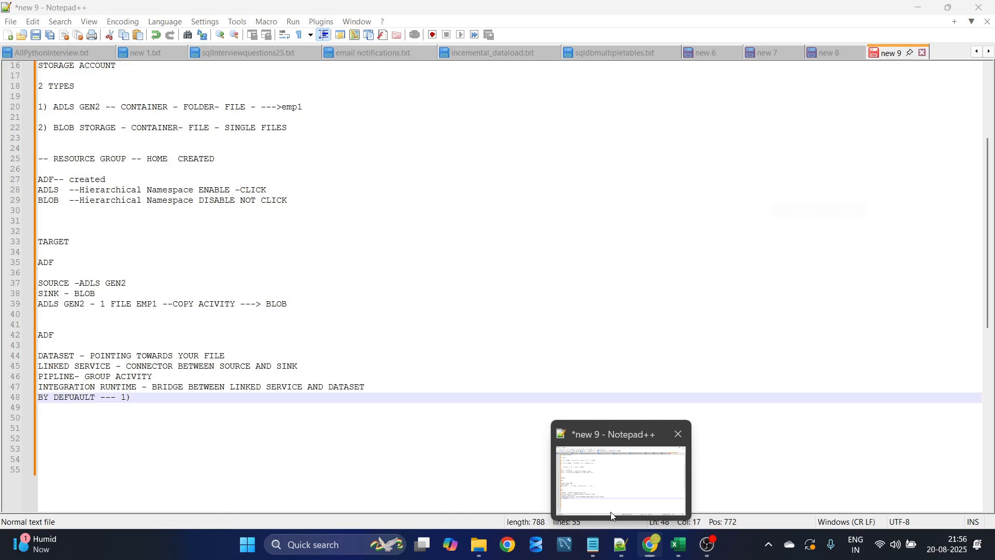
left_click(213, 389)
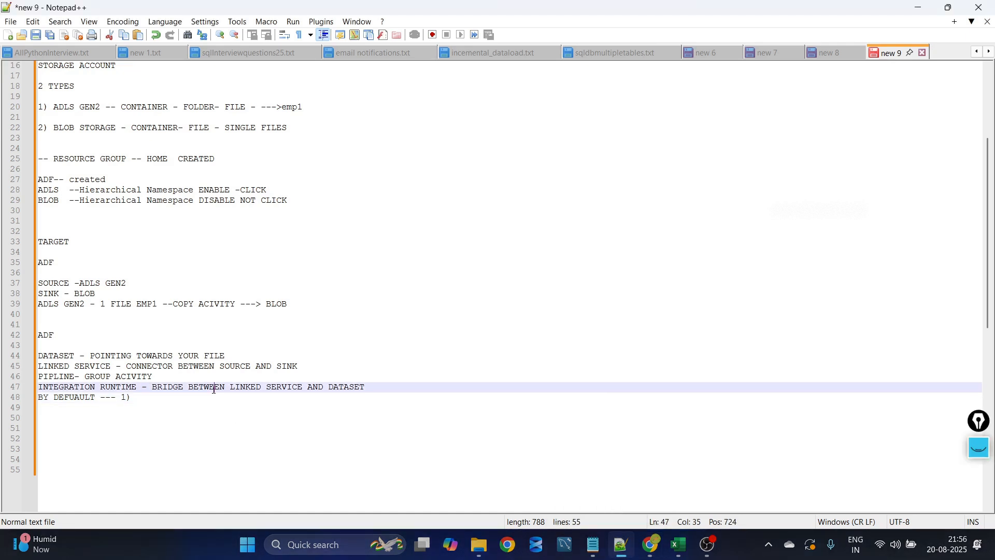
left_click(184, 395)
key("ctrl+v")
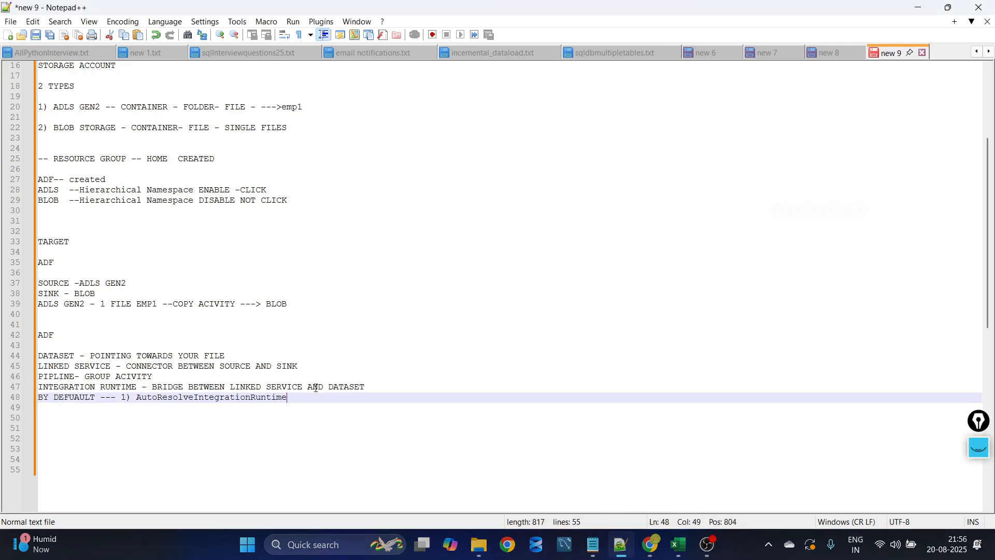
- Add the lines "CLOUD - CLOUD" and "1 FILE EMP1 -" below the default integration runtime note
key("Return")
type("CL")
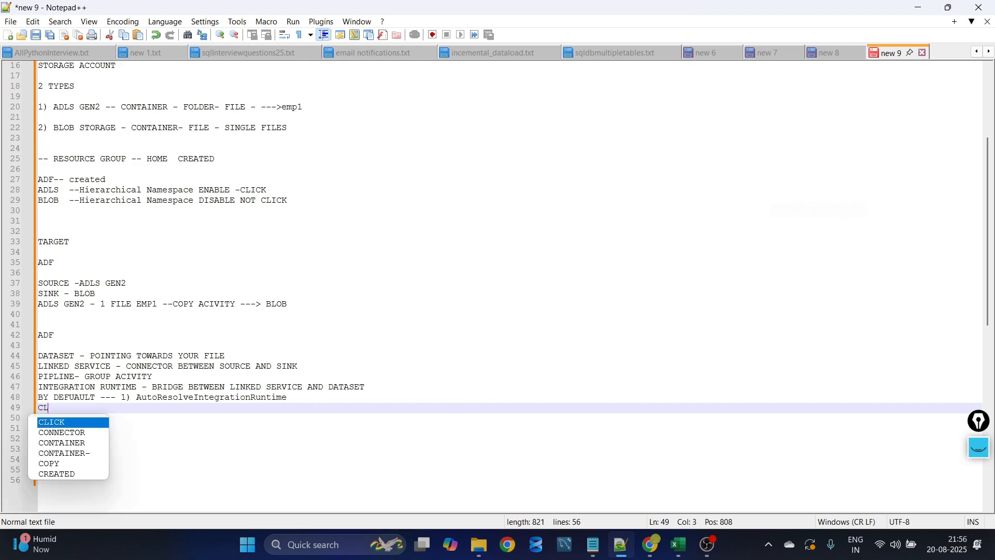
type("OUDN- CLOUD")
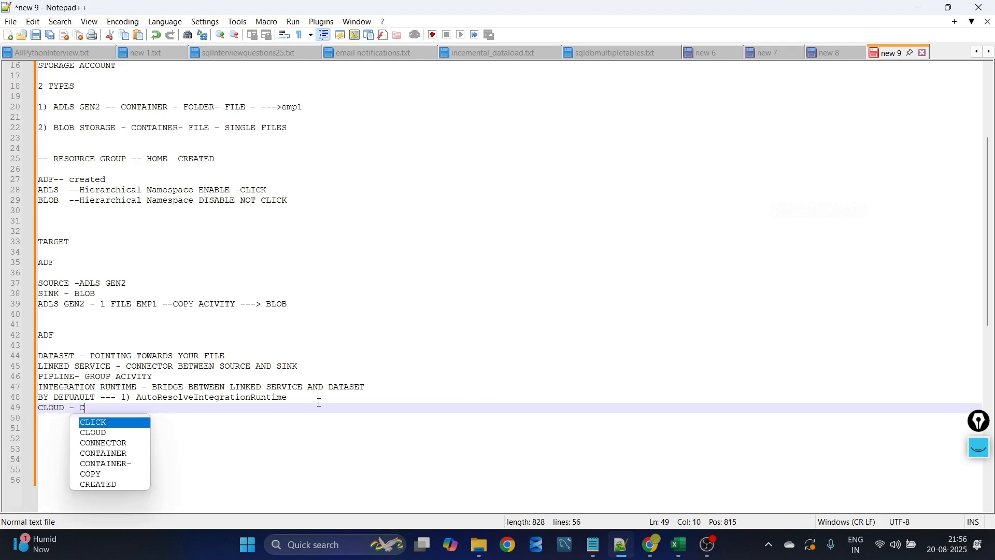
key("Return")
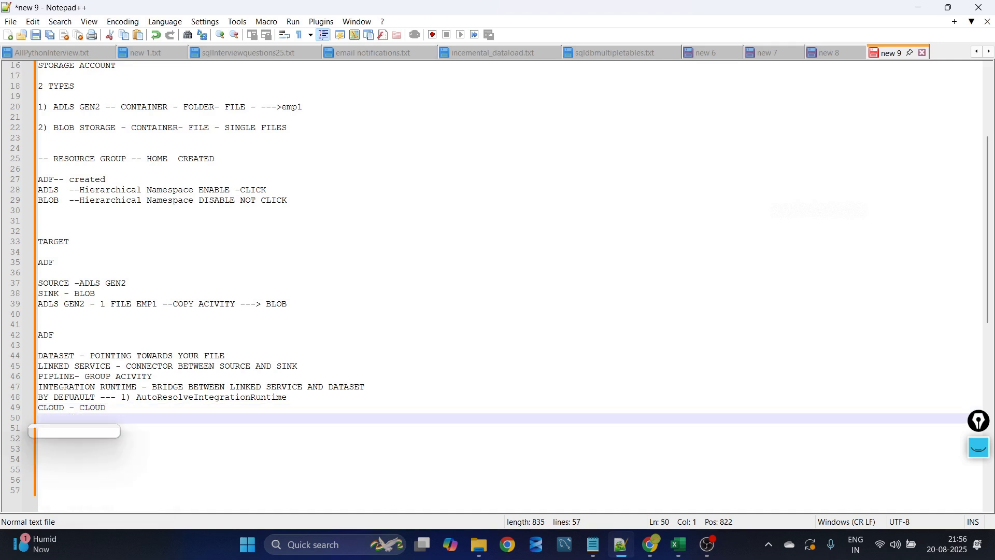
type("1 FILE EMP1 -")
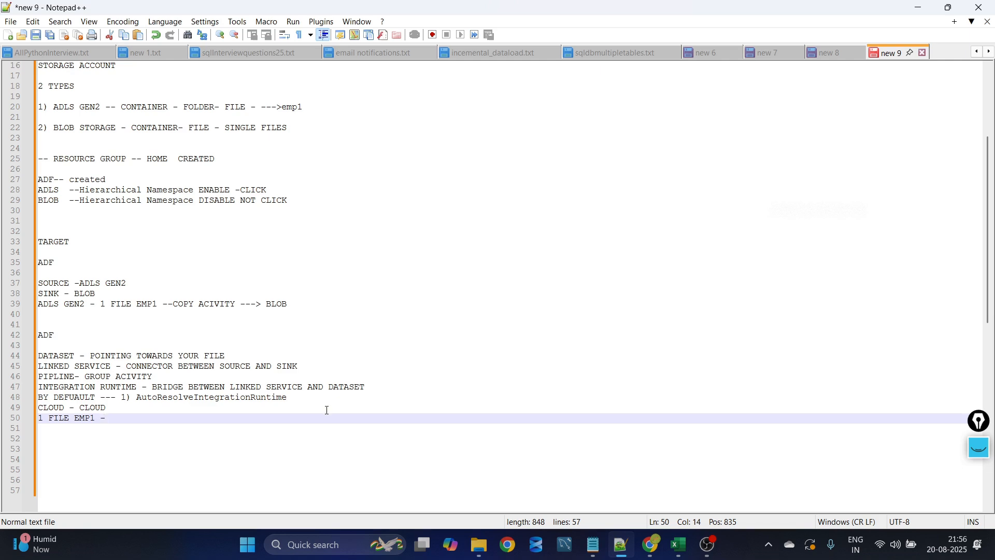
- Add the example lines "ADLS -AZURE BLOB-AZURE" and "CLOUD TO CLOUD" below the "1 FILE EMP1 -" note, separated by a blank line
key("Return")
key("Return")
type("ADLS ")
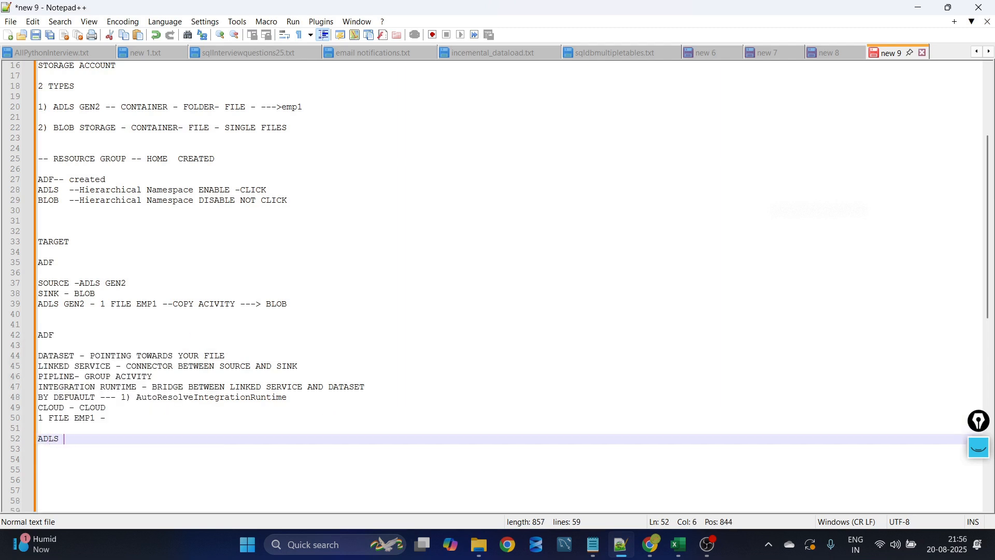
type("-AZURE BLOB-AZURE")
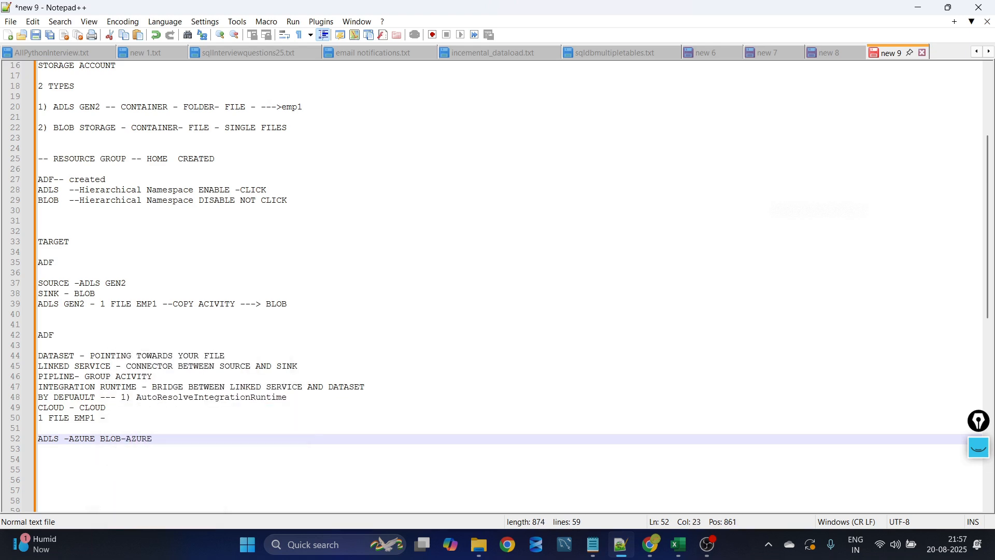
key("Return")
type("CLOUD TO CL")
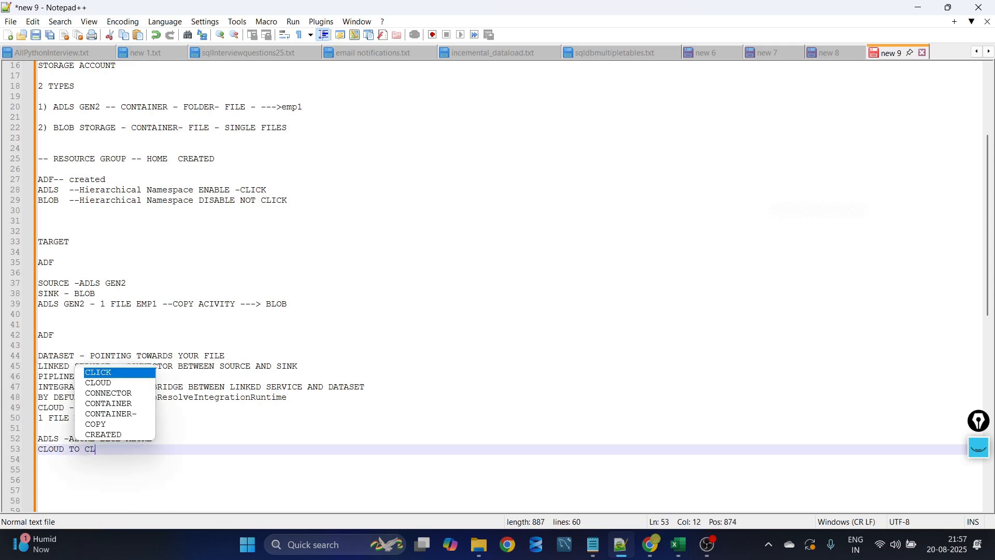
type("OUD")
- Add the lines "AWS AWS" and "GCP GCP" below the "CLOUD TO CLOUD" line
key("Return")
type("AWS ")
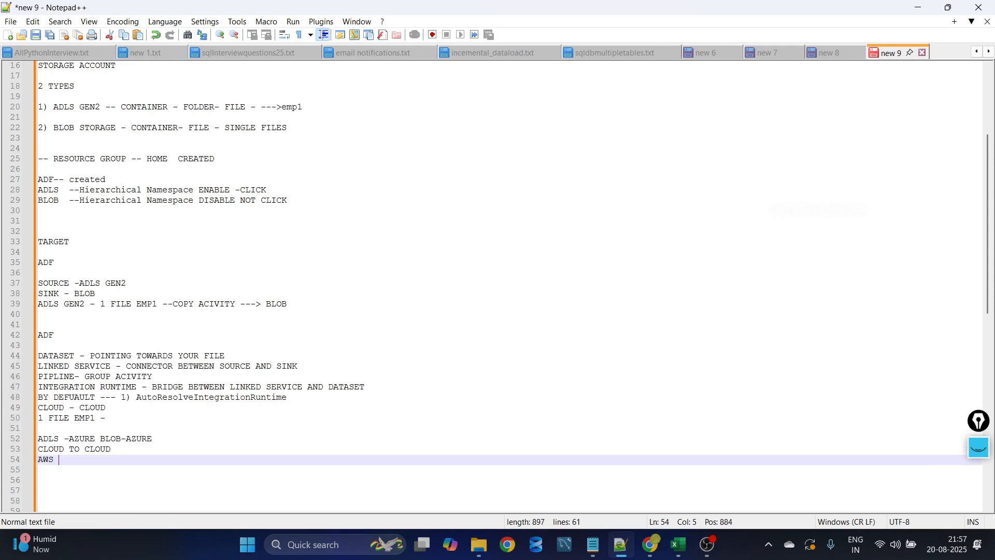
type("AWS")
key("Return")
type("G")
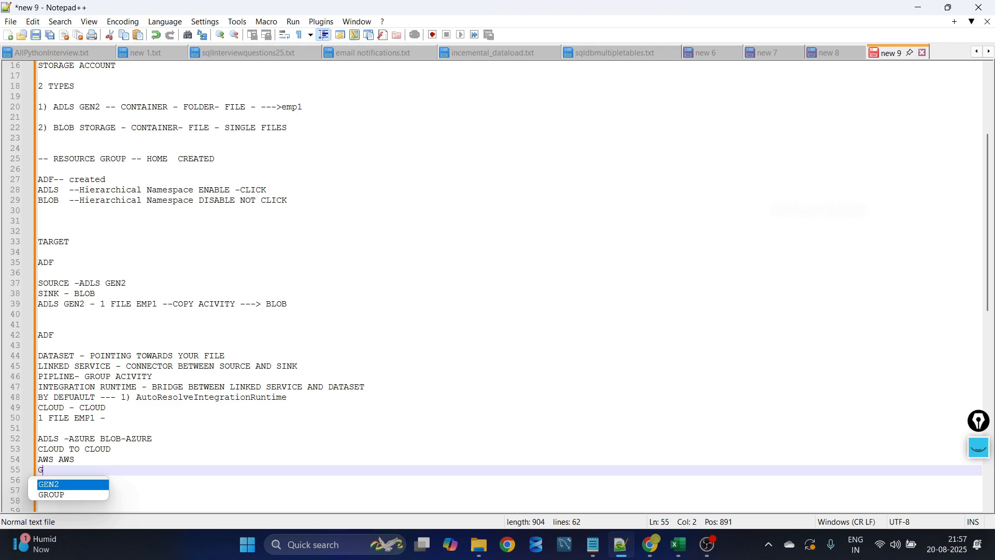
type("CP GCP")
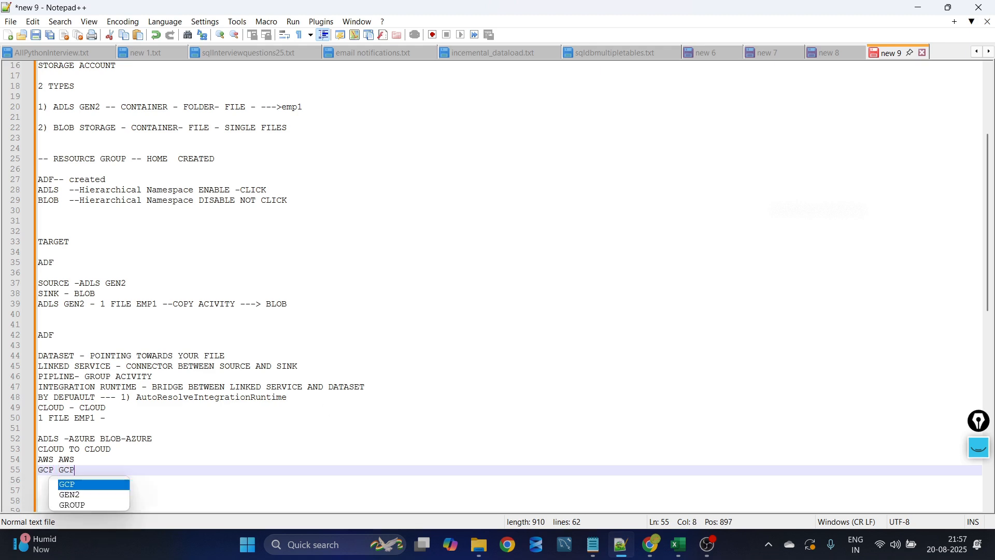
key("Return")
type("C")
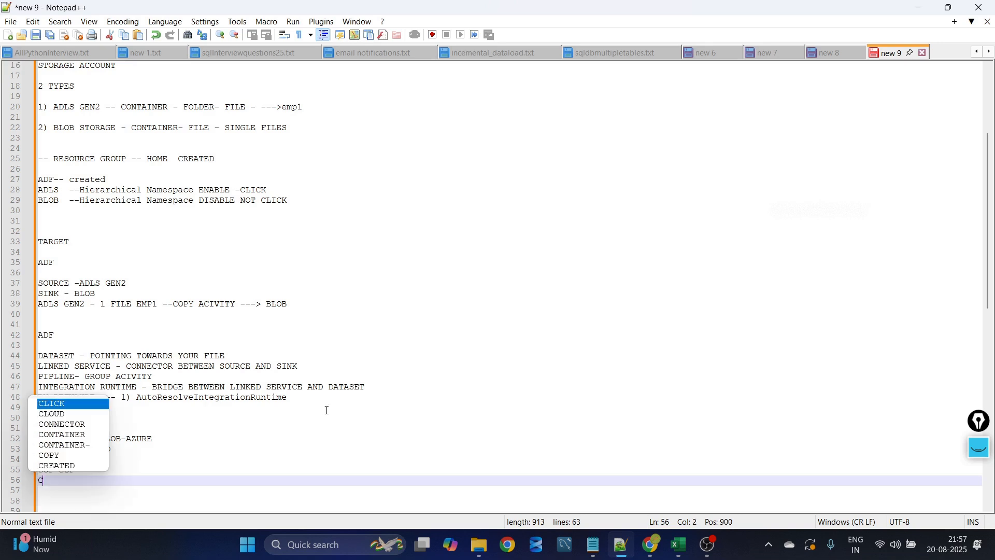
key("BackSpace")
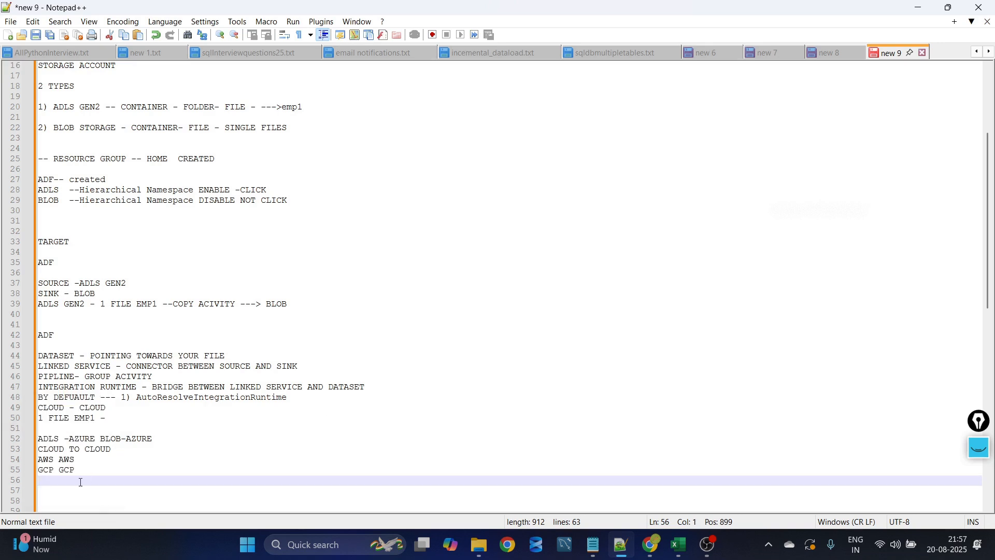
- Delete the example lines from "1 FILE EMP1 -" through "GCP GCP" in the notes
scroll(223, 405, "down", 3)
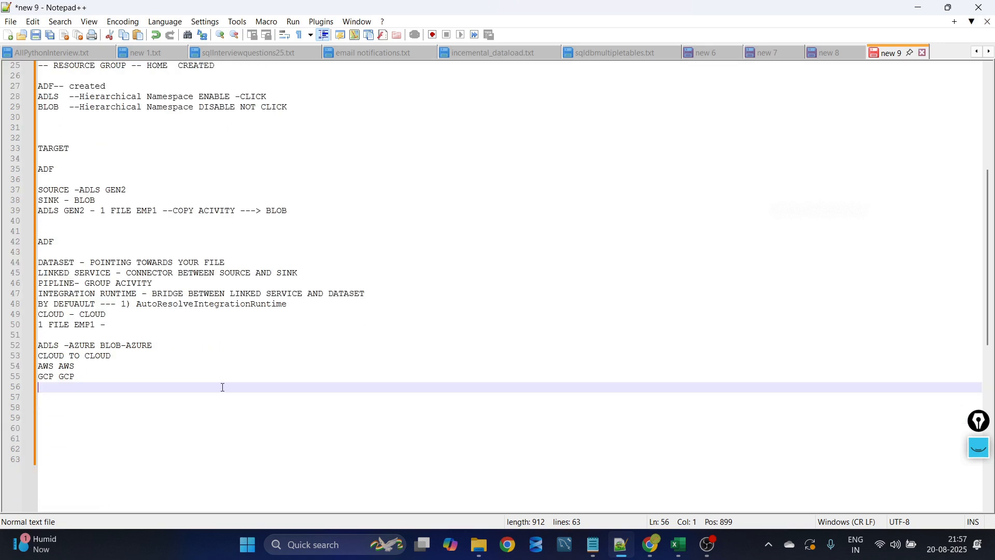
scroll(223, 383, "down", 2)
left_click_drag(106, 315, 20, 263)
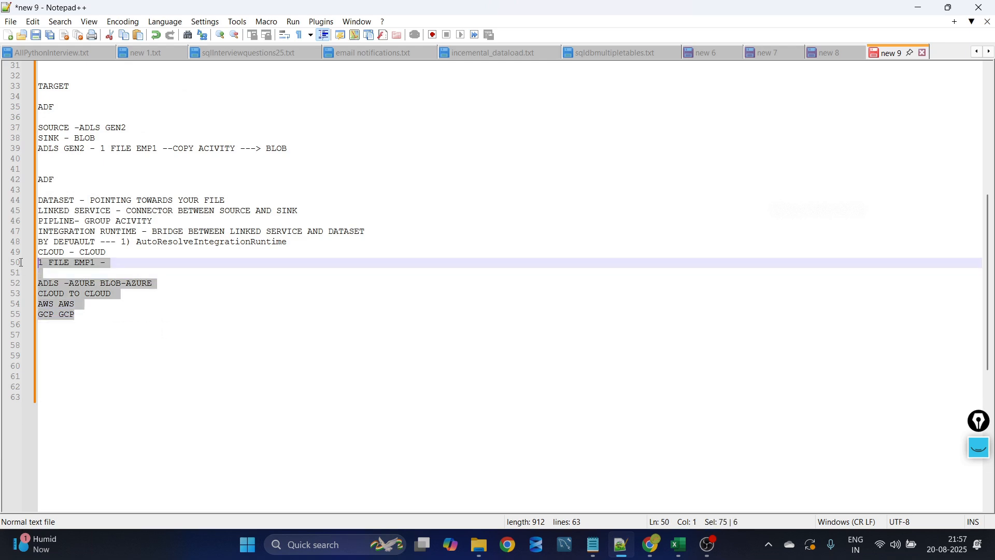
key("Delete")
- Add the second integration runtime entry "2)SELF HOSTED IR (SHIR)" below the "CLOUD - CLOUD" line
type("2")
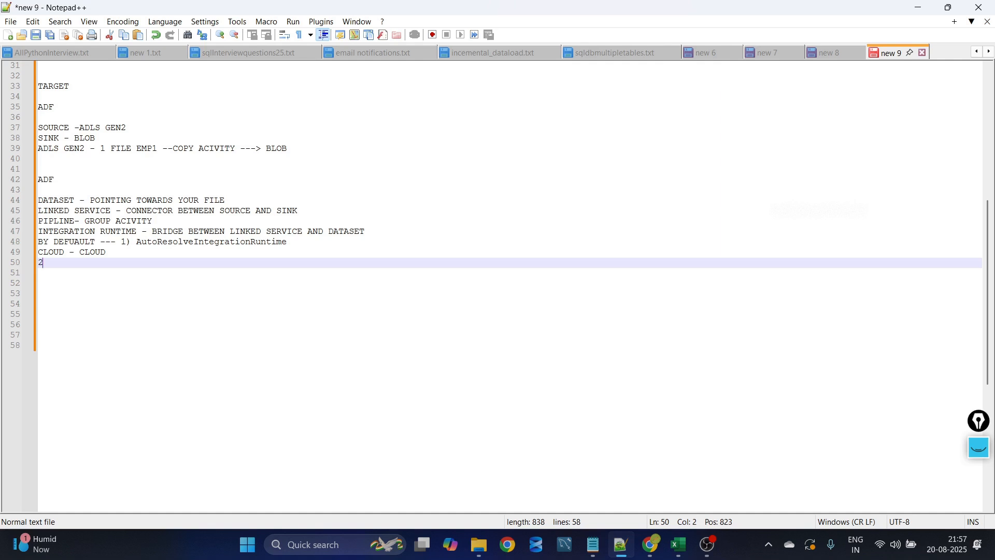
type(")SL")
key("BackSpace")
type("ELF HOSTED IR")
key("Return")
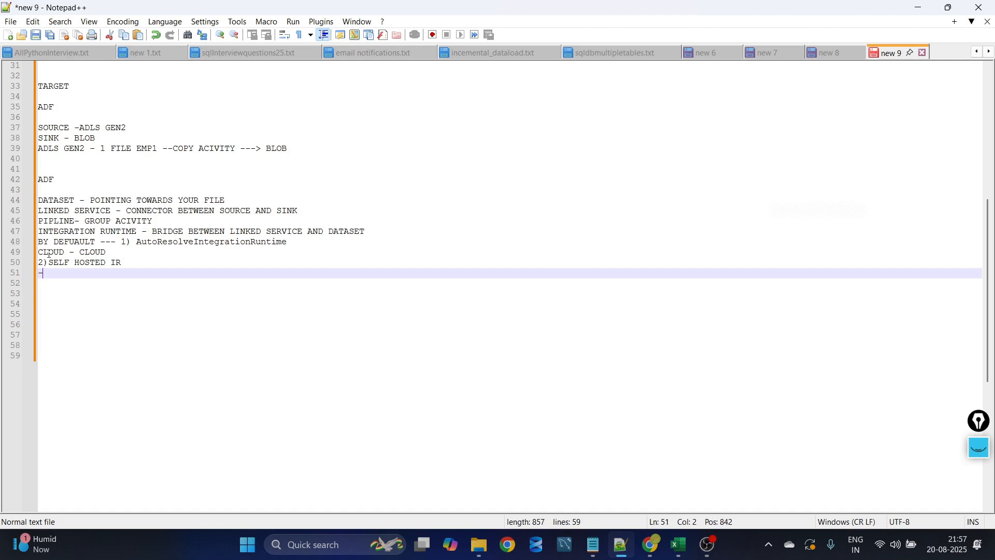
left_click(145, 264)
type("(SH")
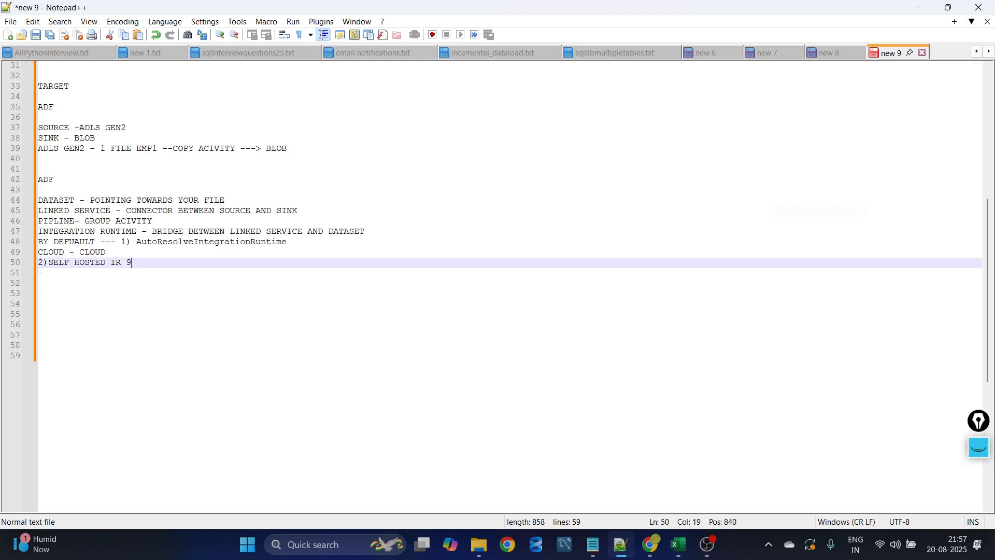
type("IR)")
key("Return")
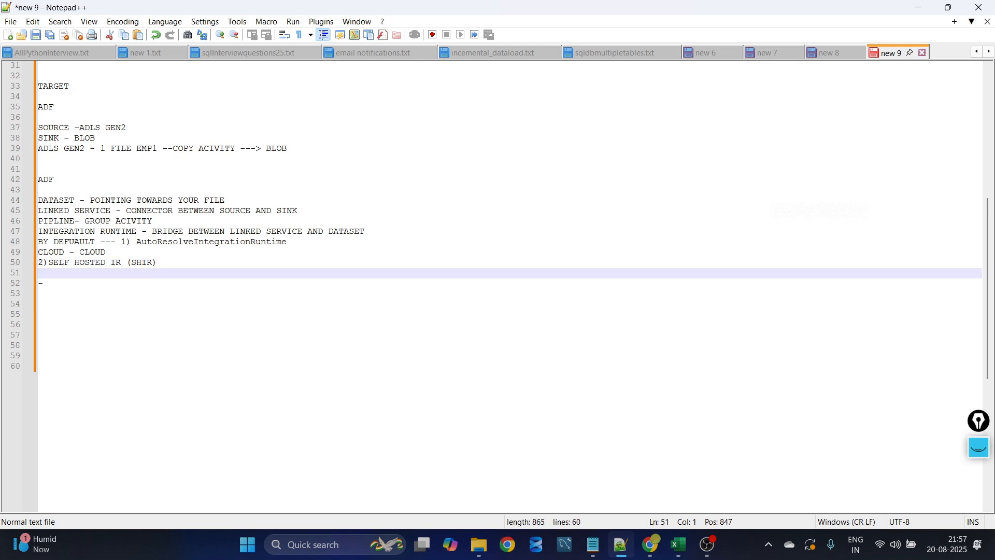
key("BackSpace")
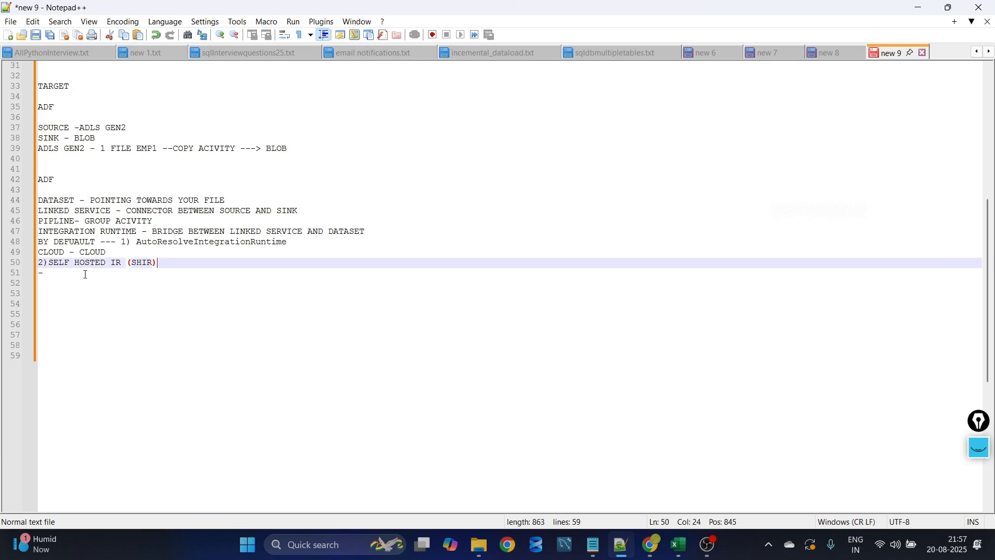
- Complete the dash line under the self-hosted IR entry as "- ON PREM - SQL SERVER /FILE SYSTEM --CLOUD SEVICE"
key("Down")
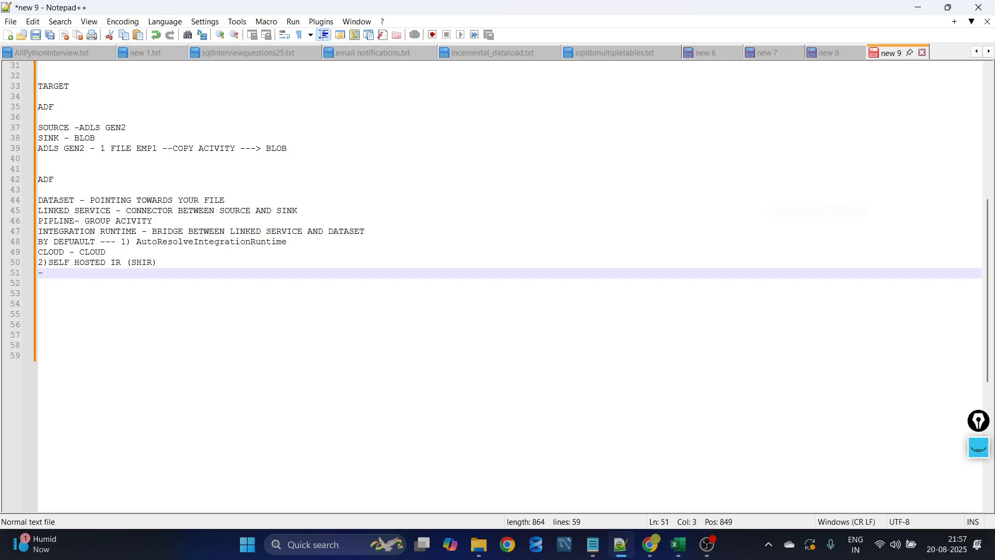
type("O")
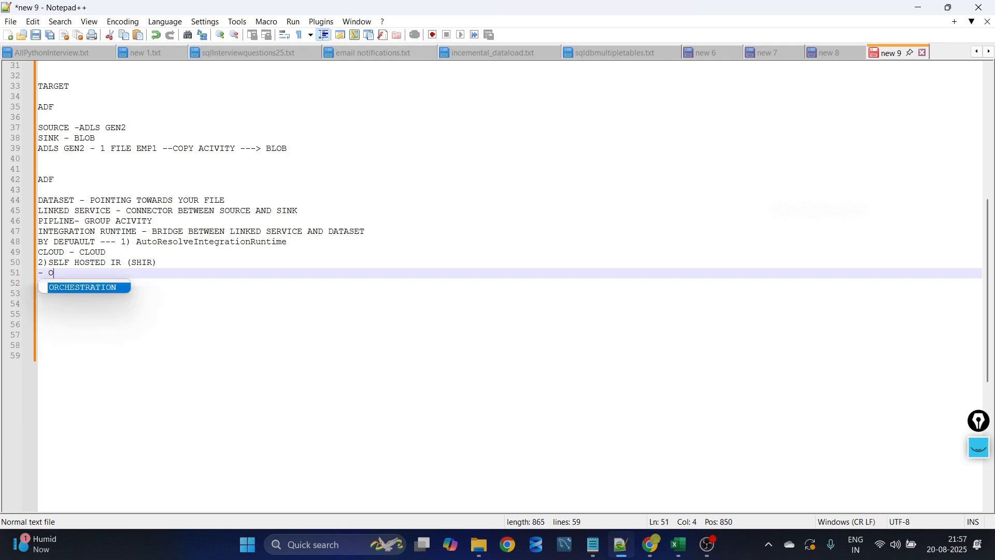
type("N PREM - SQL SERVER")
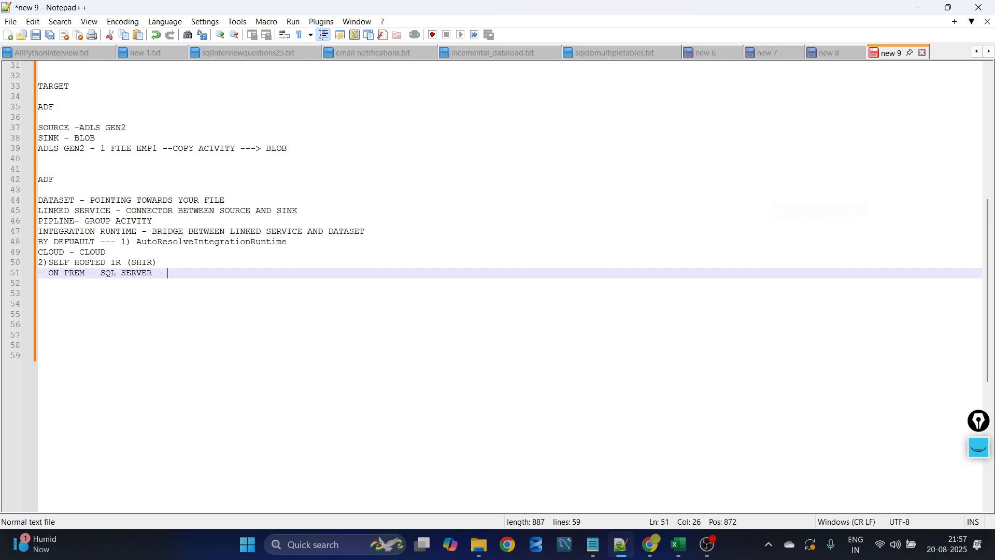
type(" /FILE SYSTEM")
key("BackSpace")
key("BackSpace")
type("EM")
type("-")
type("CLOUD SEVIN")
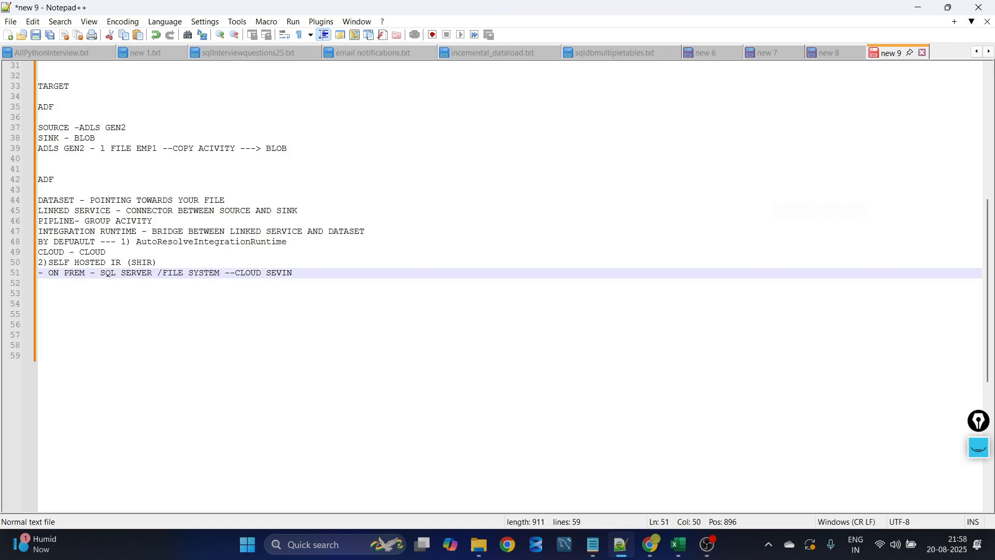
key("BackSpace")
type("CE")
- Add the line "ON PREM -ADLS/BLOB" below the on-prem SQL Server note, followed by blank lines
key("Return")
type("O")
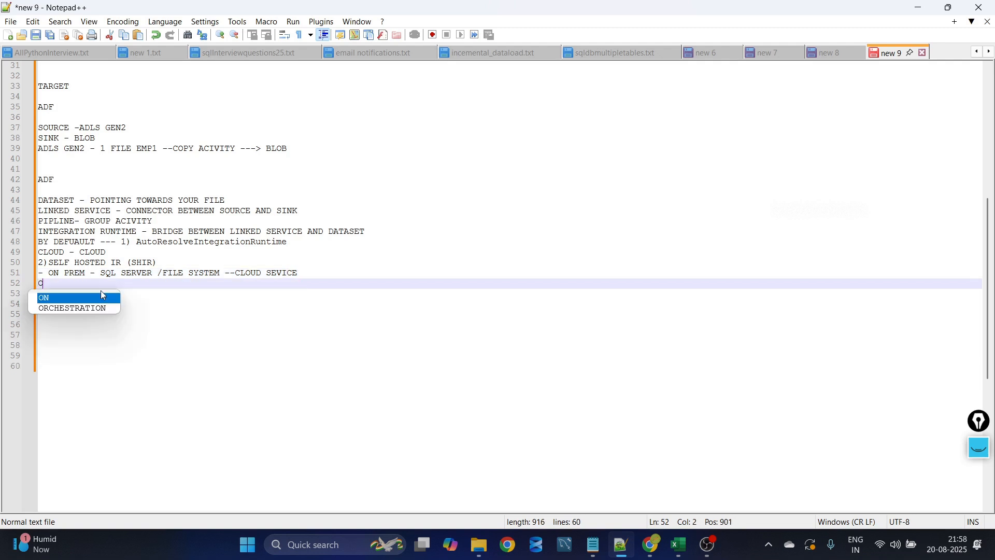
type("N PREM A")
key("BackSpace")
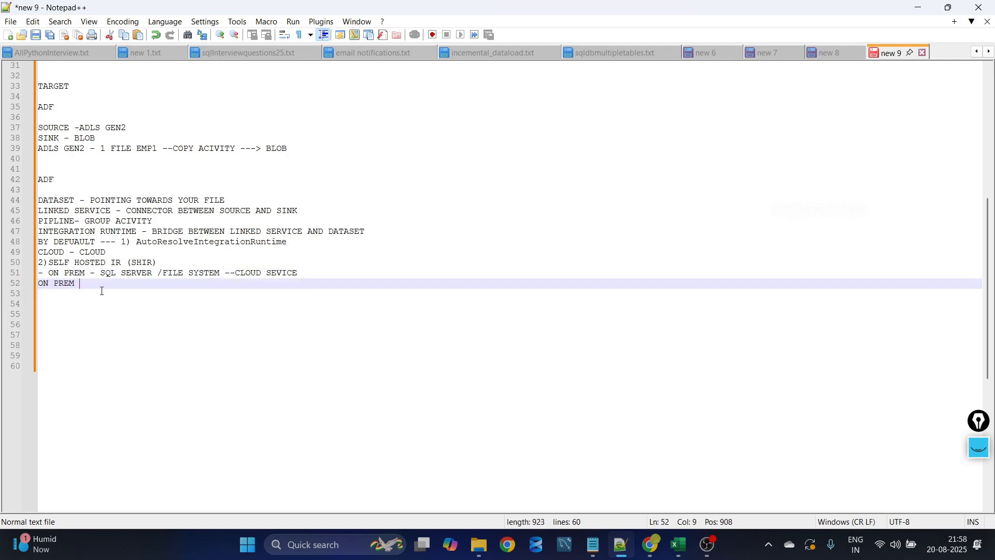
type("-ADLS /BLBO")
key("BackSpace")
type("OB")
key("Return")
key("Return")
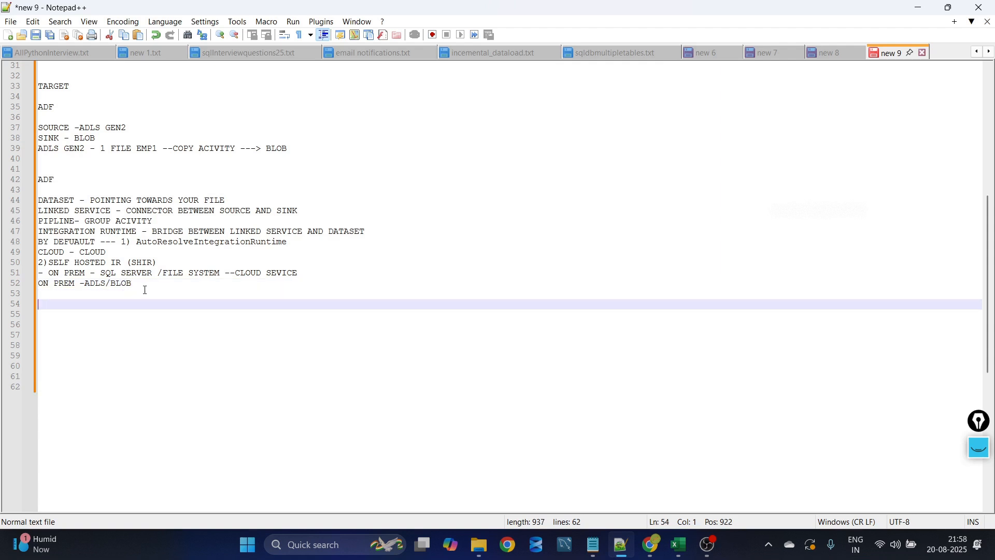
- Join "CLOUD - CLOUD" onto the end of the AutoResolveIntegrationRuntime line, separated by a run of dashes
left_click_drag(145, 291, 34, 264)
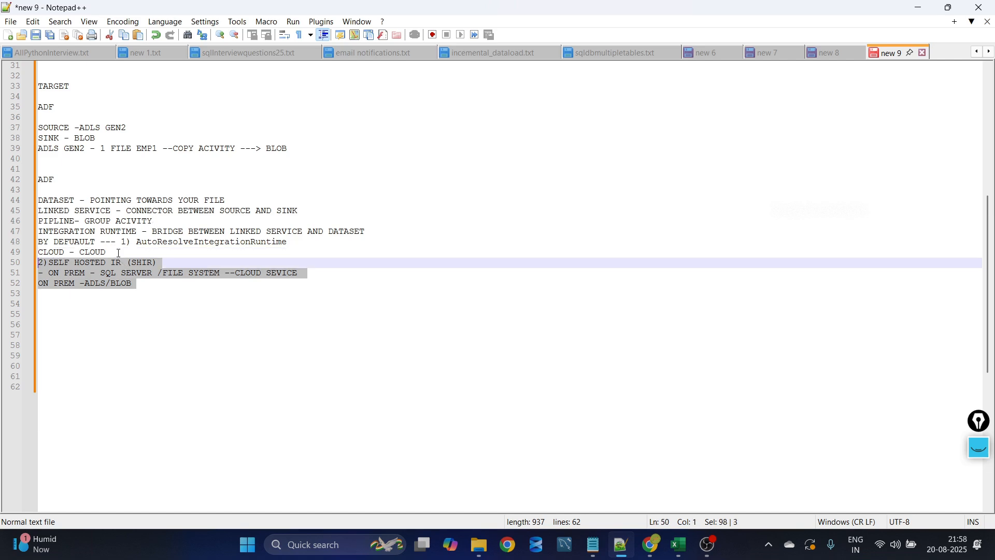
left_click(41, 252)
key("BackSpace")
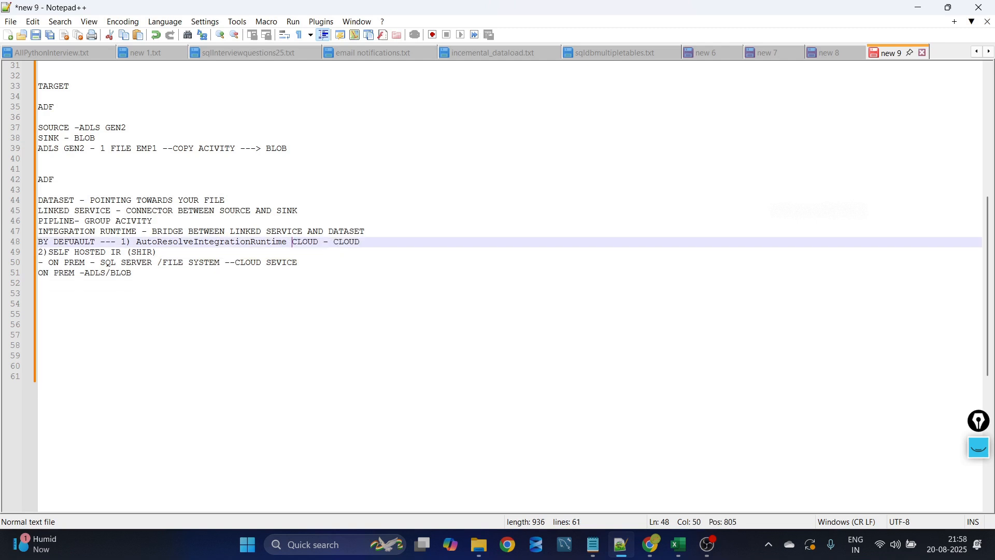
type("-----------")
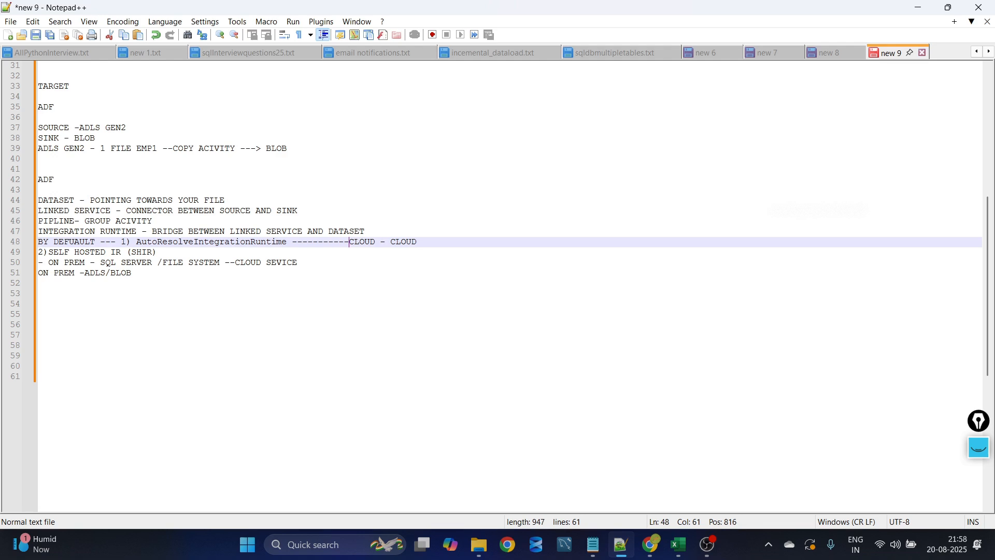
left_click(199, 313)
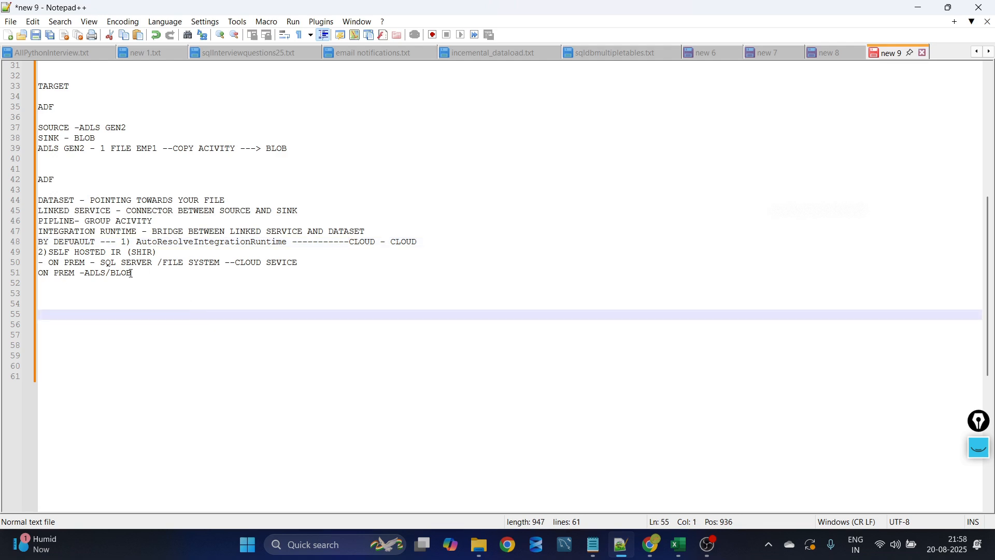
- Switch to Chrome and examine the integration runtime and authentication type options in the new linked service form
mouse_move(646, 546)
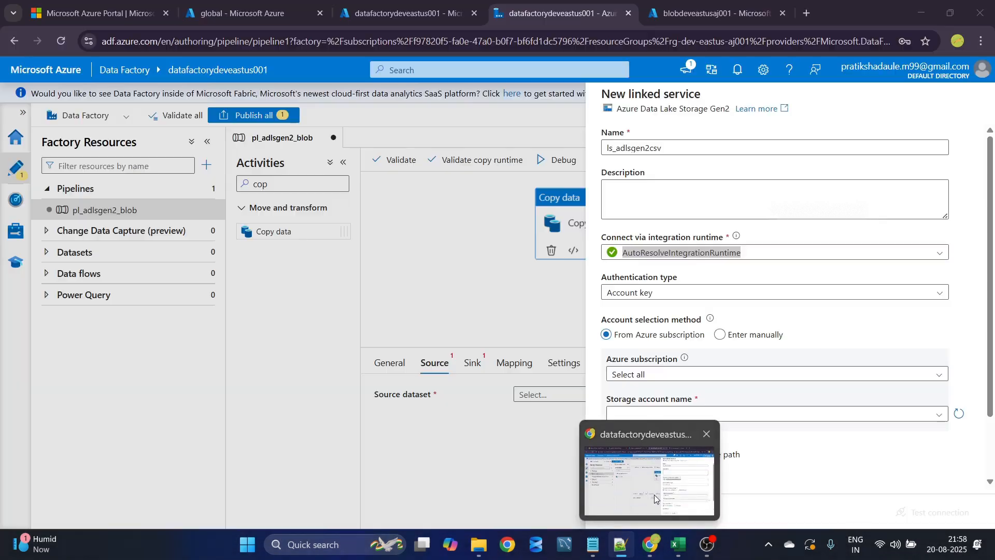
left_click(654, 490)
left_click(786, 254)
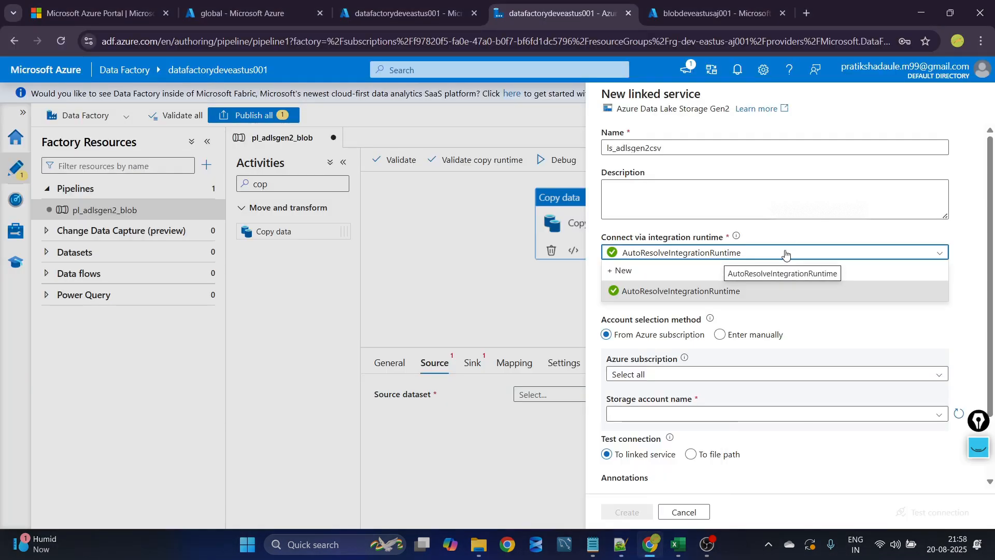
left_click(785, 254)
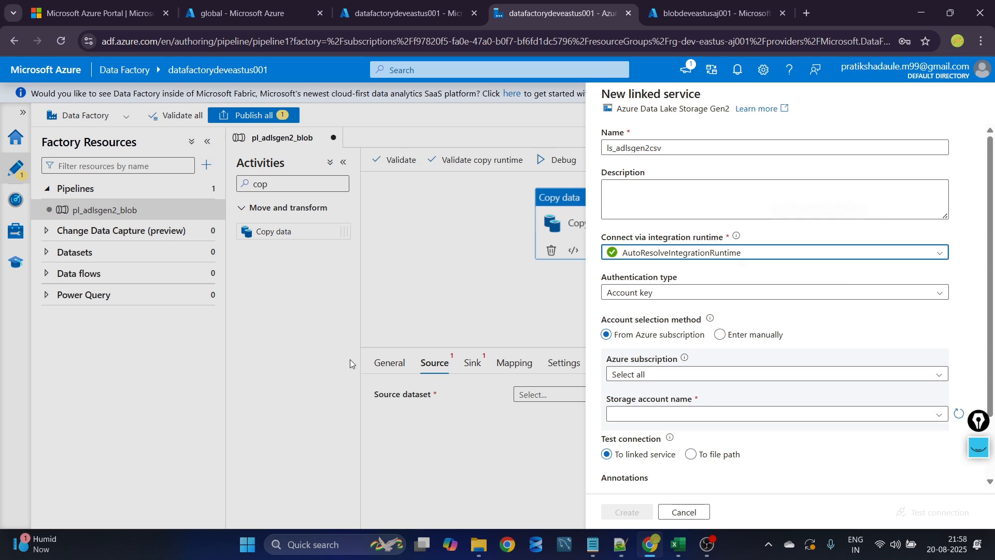
left_click(662, 298)
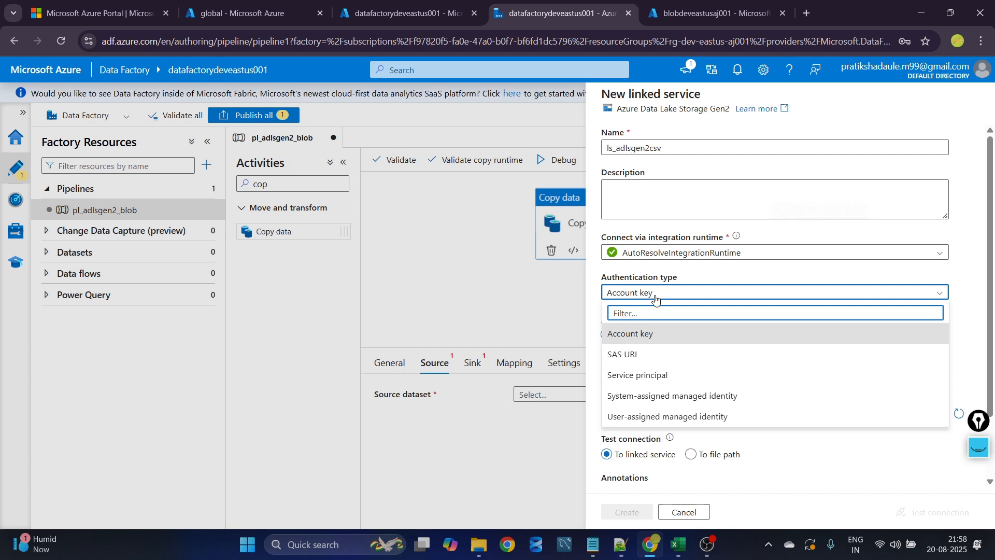
left_click(655, 294)
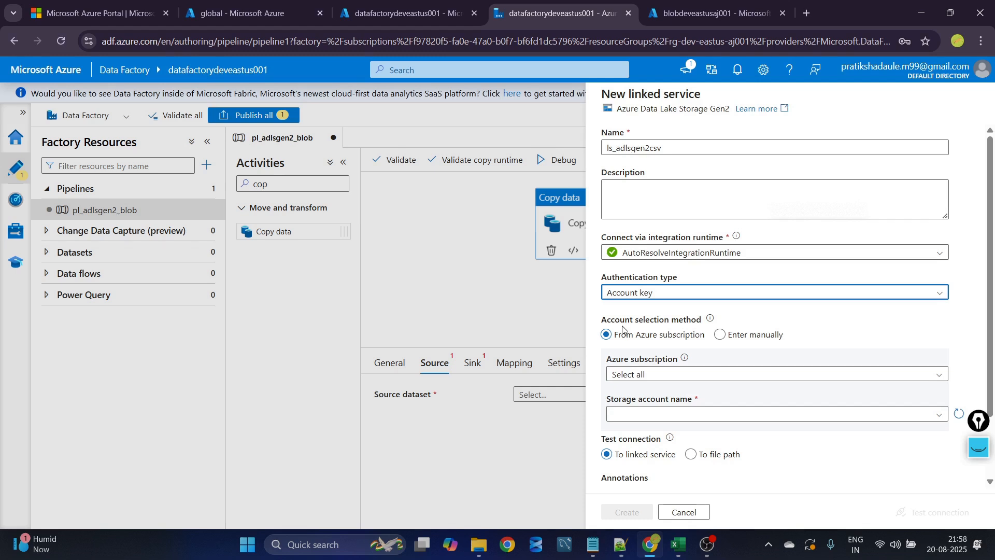
- Set the new linked service's Azure subscription to Azure subscription 1
left_click(702, 374)
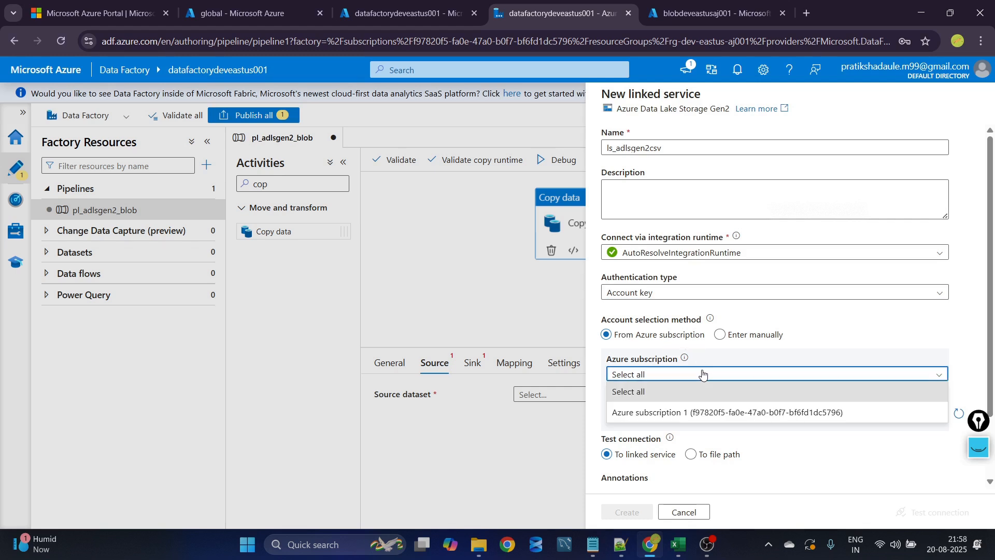
left_click(696, 413)
scroll(696, 414, "down", 2)
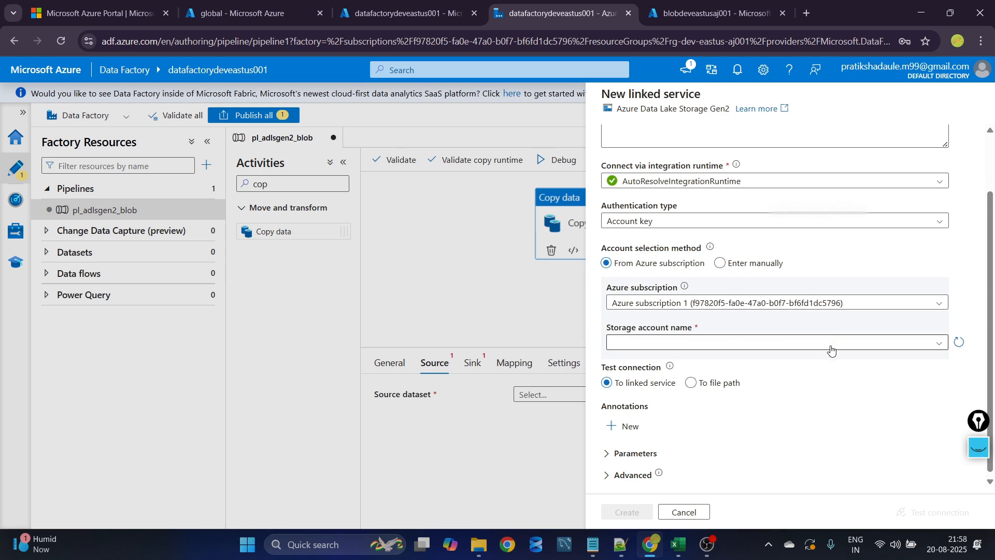
- Choose adlsgen2deveastus001 as the linked service's storage account, checking the name against the container page in the Azure portal
left_click(801, 344)
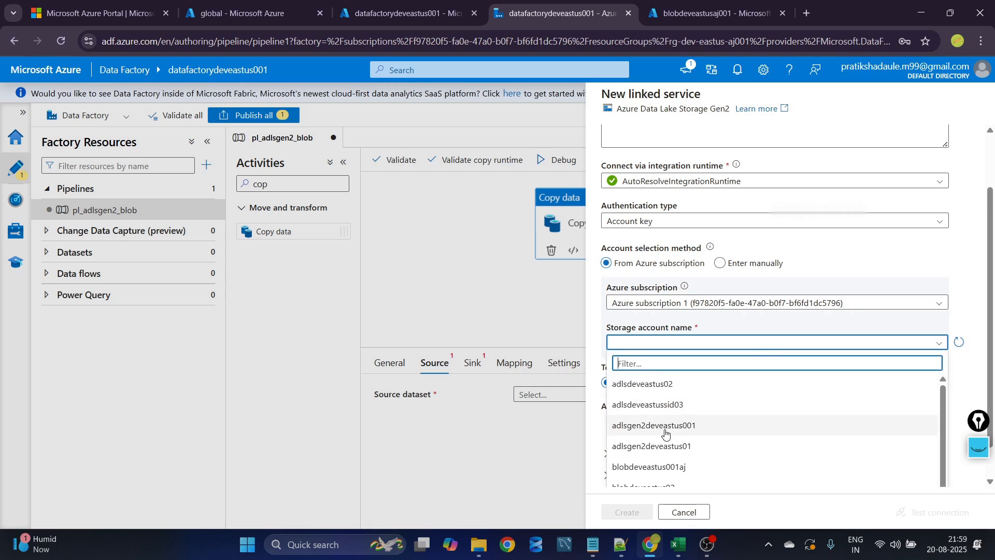
scroll(725, 420, "down", 1)
scroll(725, 421, "up", 1)
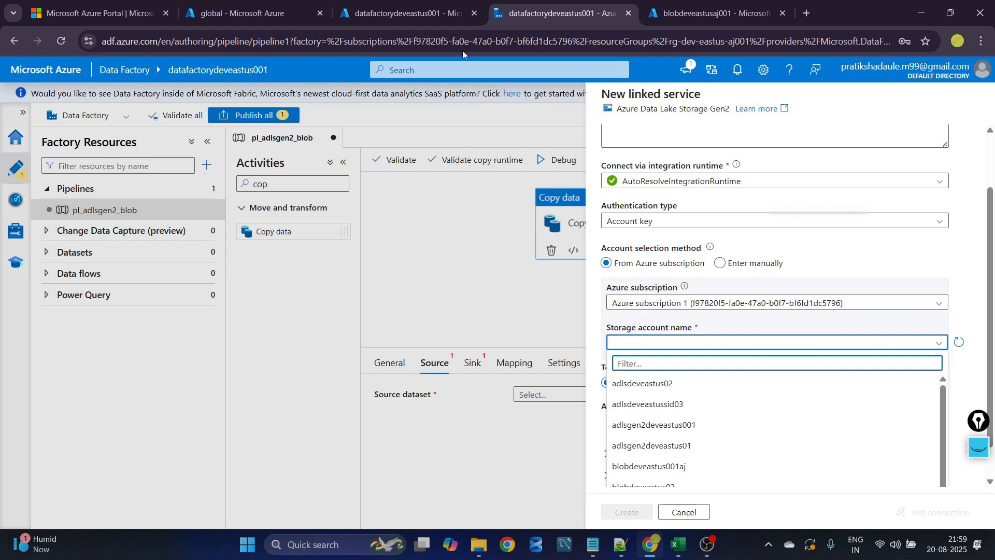
left_click(252, 7)
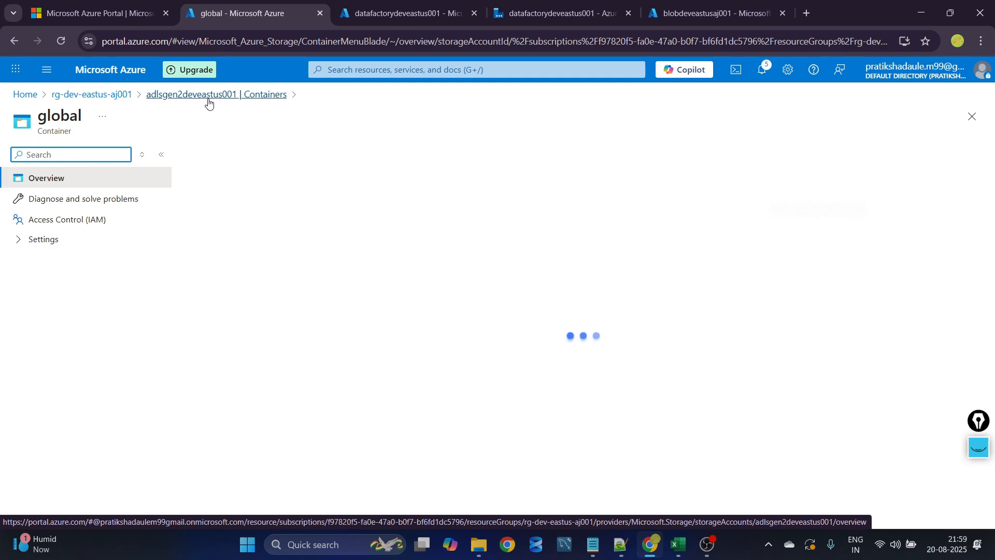
left_click(702, 5)
left_click(566, 6)
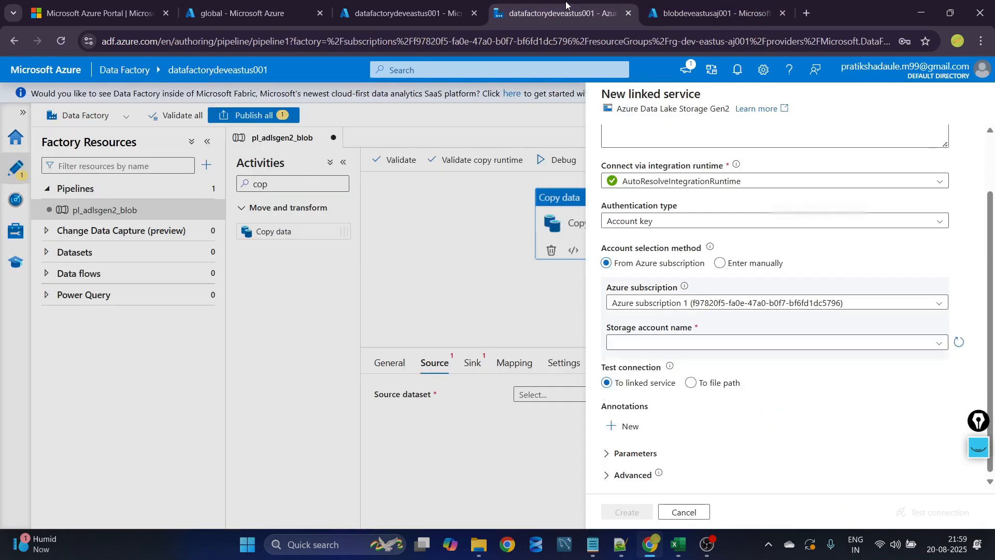
left_click(779, 342)
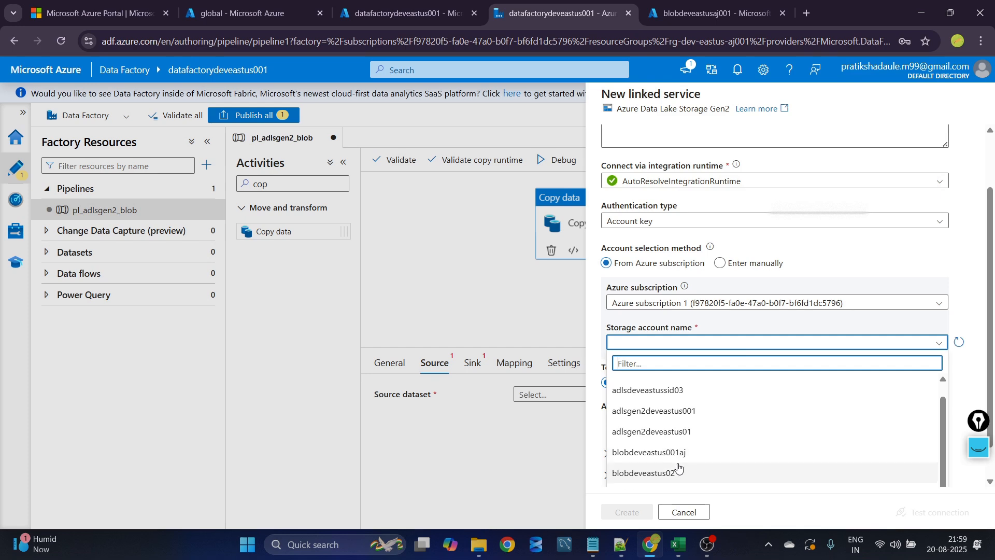
left_click(637, 420)
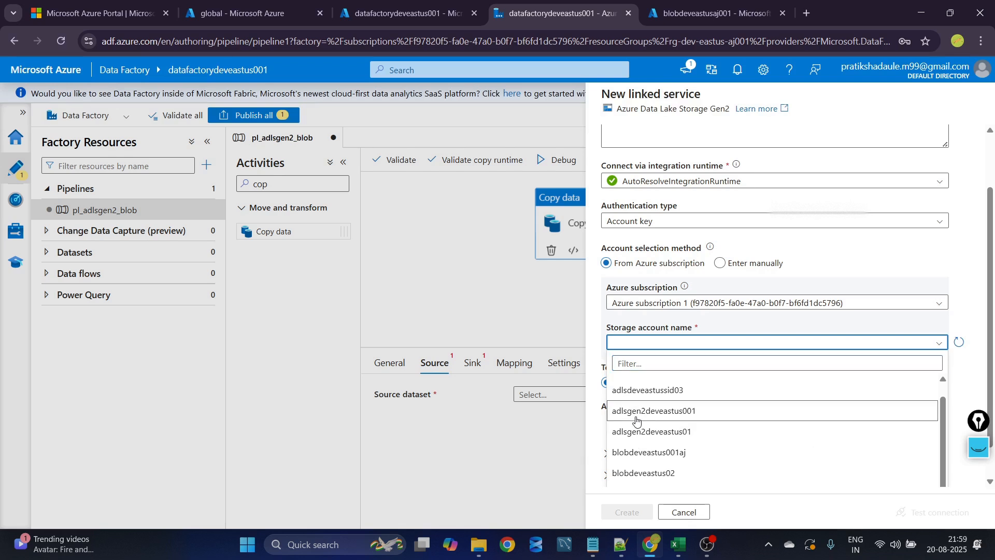
left_click(226, 13)
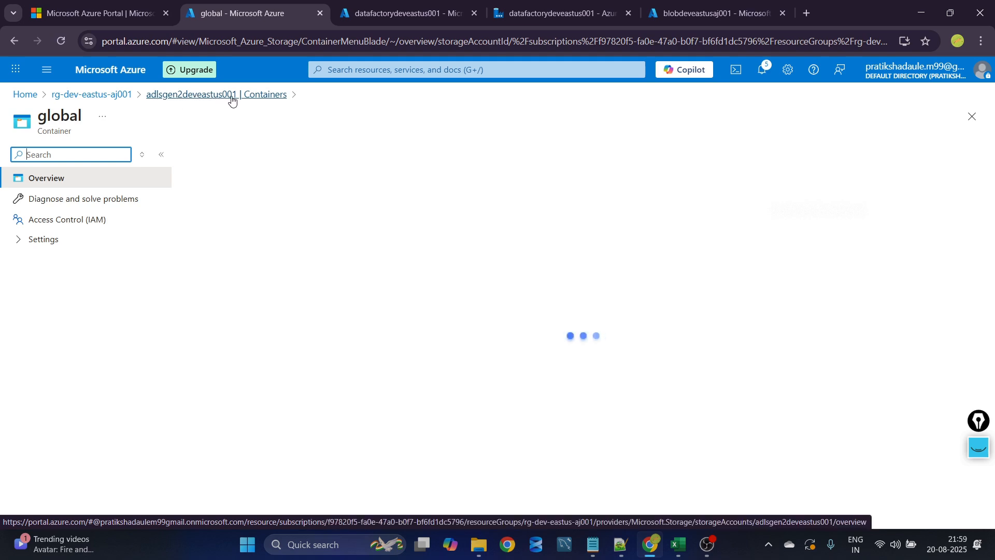
left_click(715, 13)
left_click(562, 13)
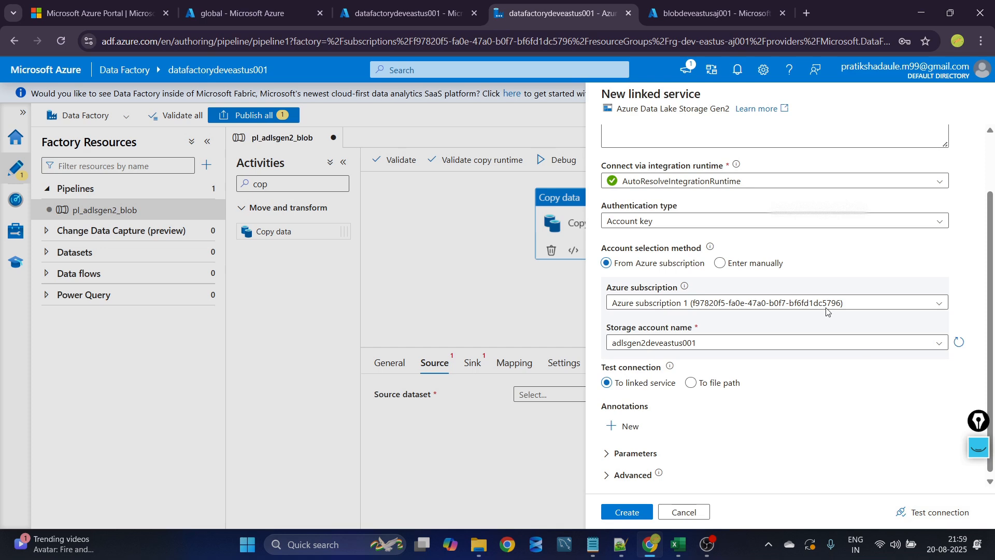
- Test the connection of the linked service ls_adlsgen2csv and create it
scroll(779, 299, "up", 2)
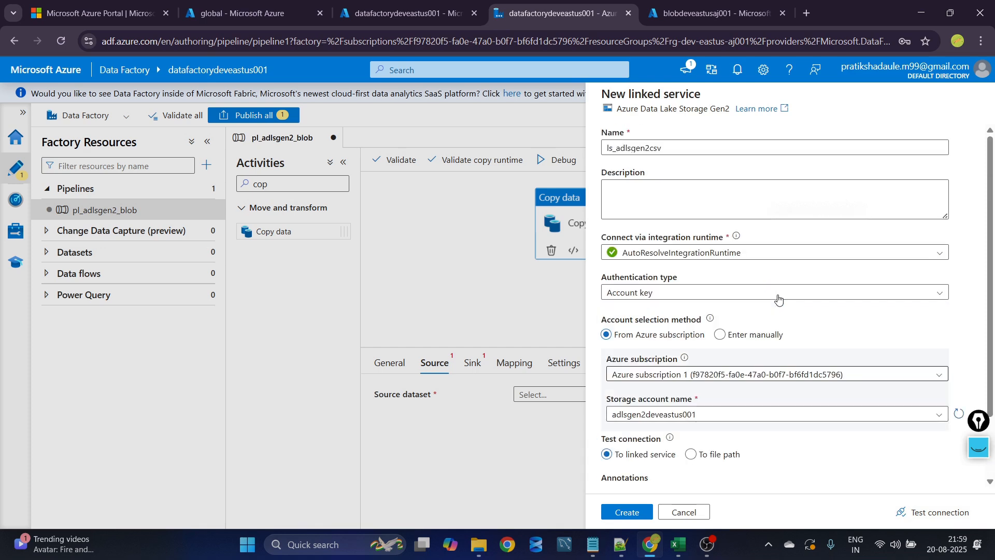
left_click(901, 514)
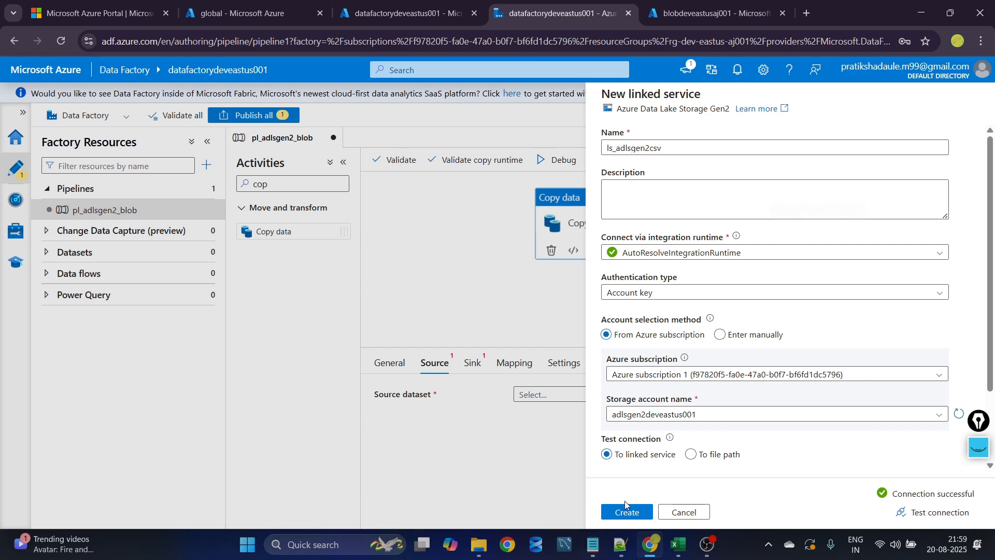
left_click(626, 510)
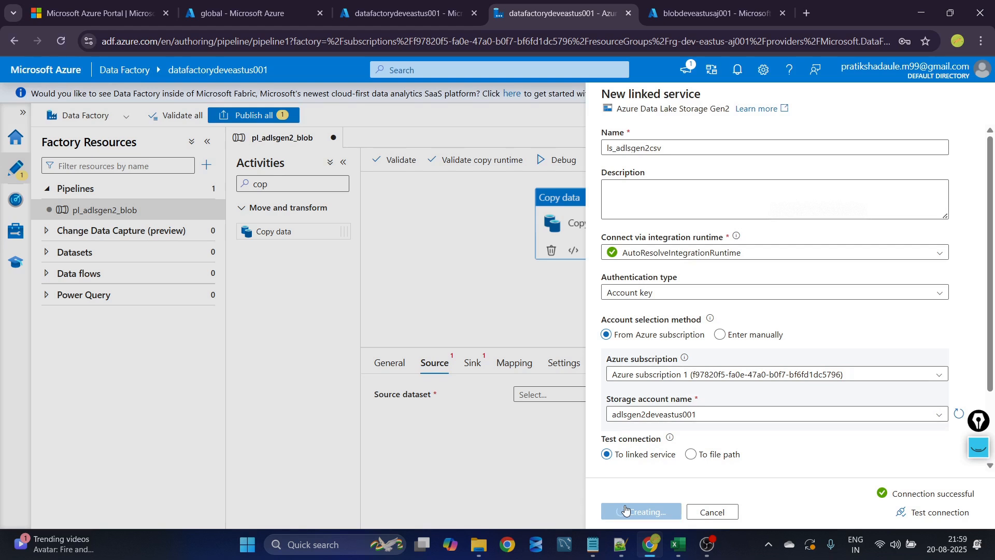
- Reload the global container page in the Azure portal and view the contents of its input folder
left_click(288, 10)
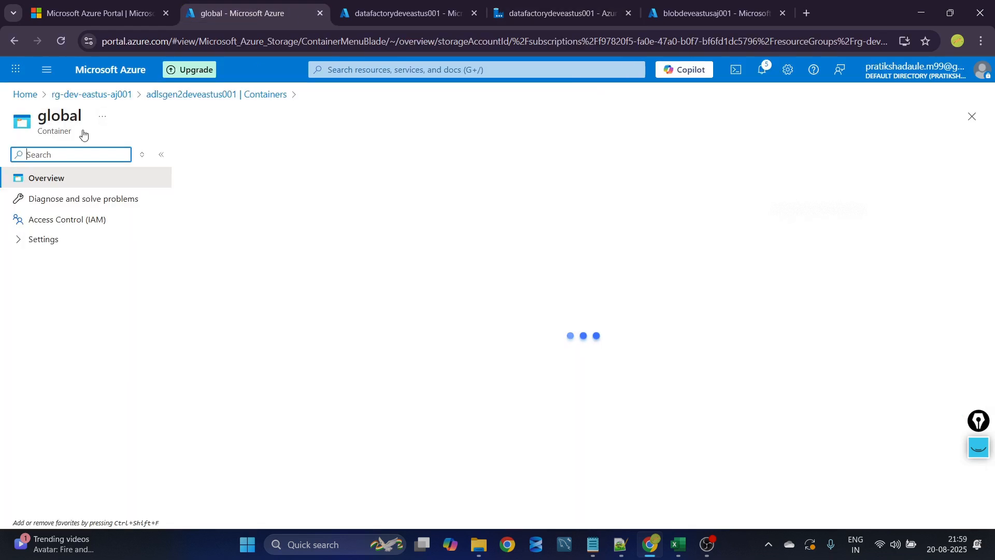
left_click(67, 41)
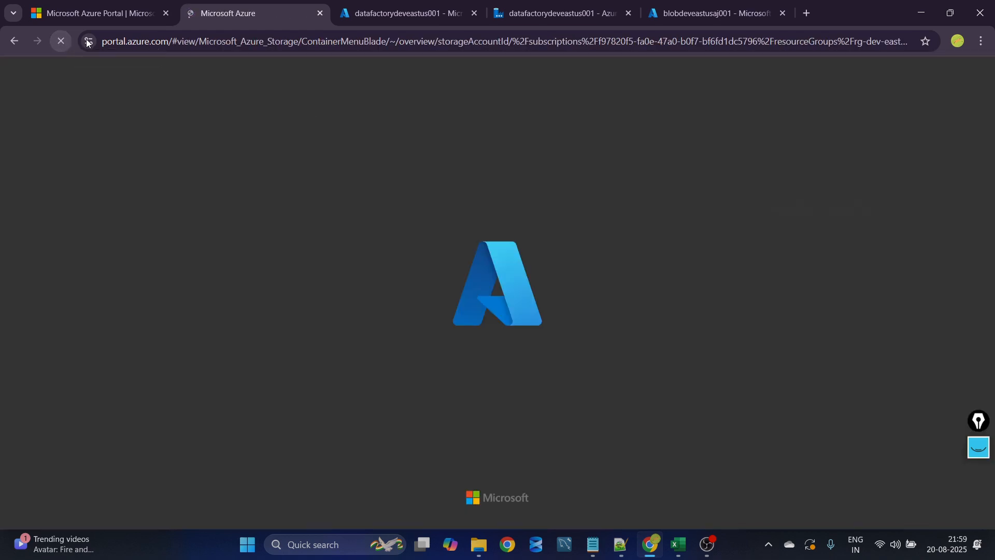
left_click(573, 7)
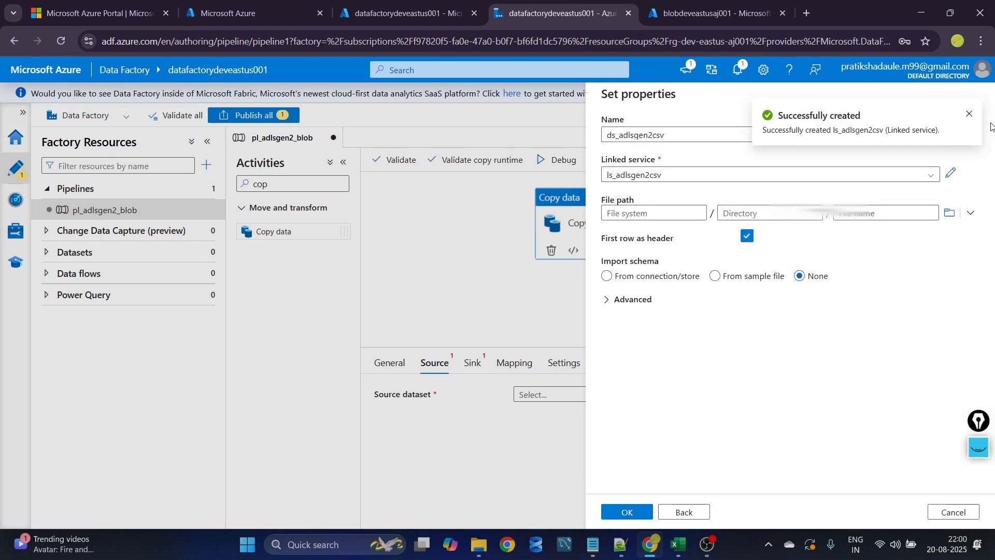
left_click(969, 114)
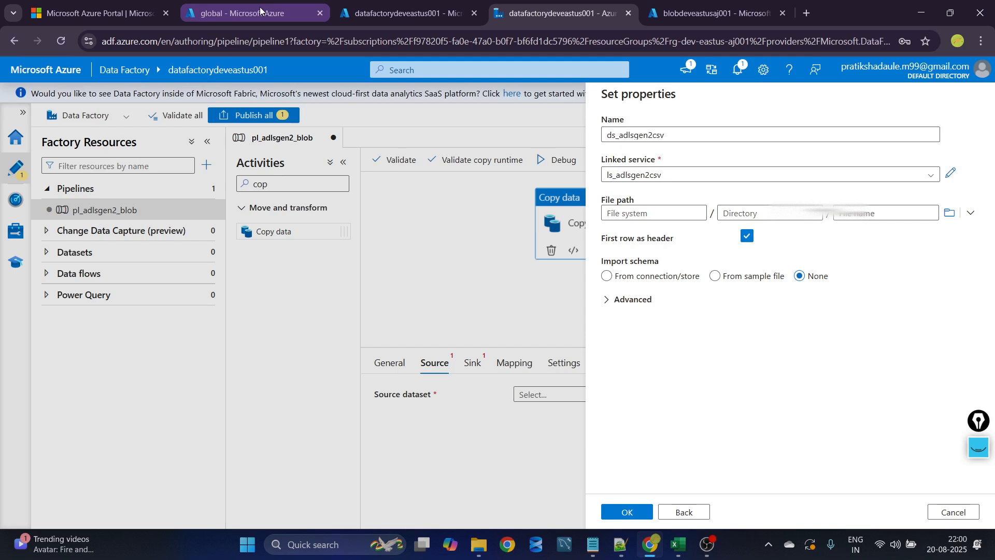
left_click(243, 13)
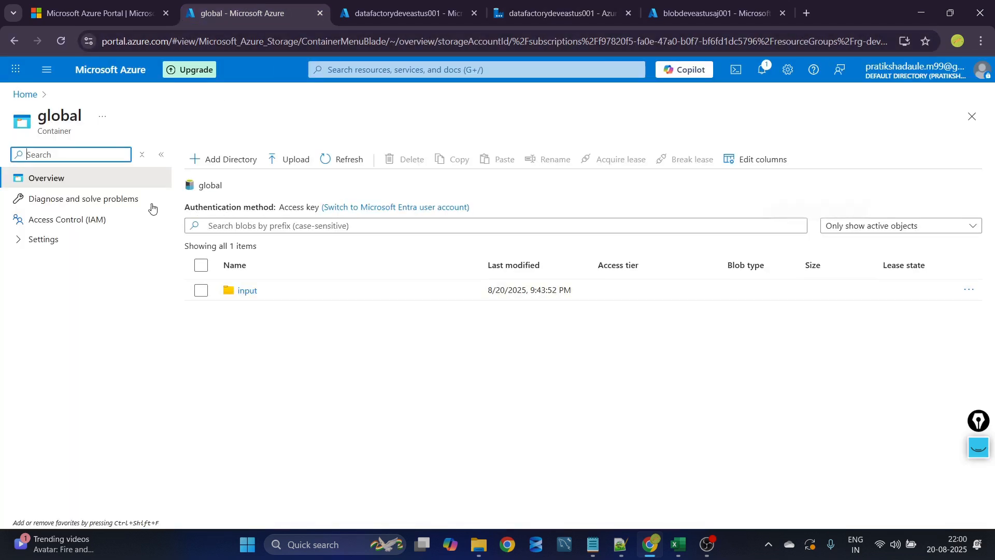
left_click(249, 292)
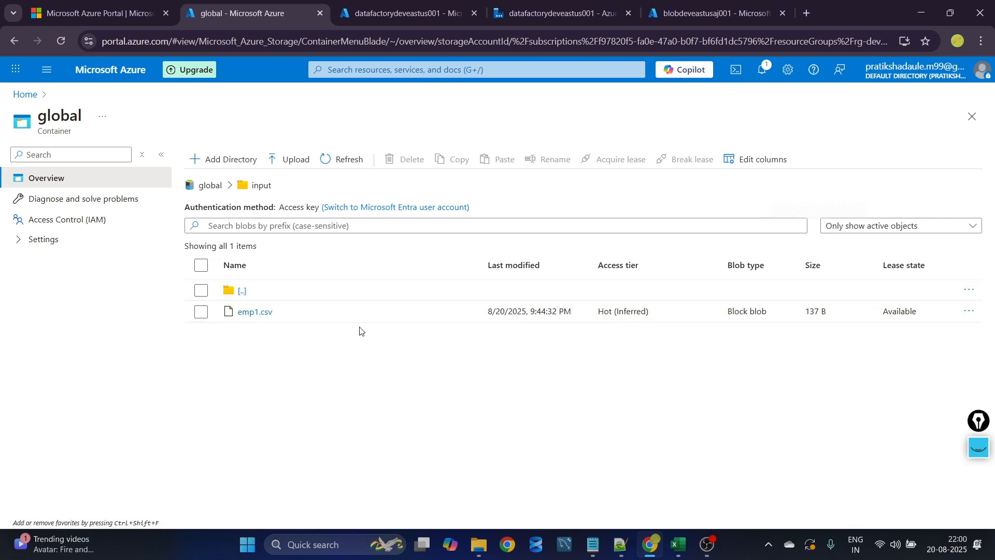
- Return to Data Factory and set the dataset's file path to the input folder in the global container
left_click(517, 4)
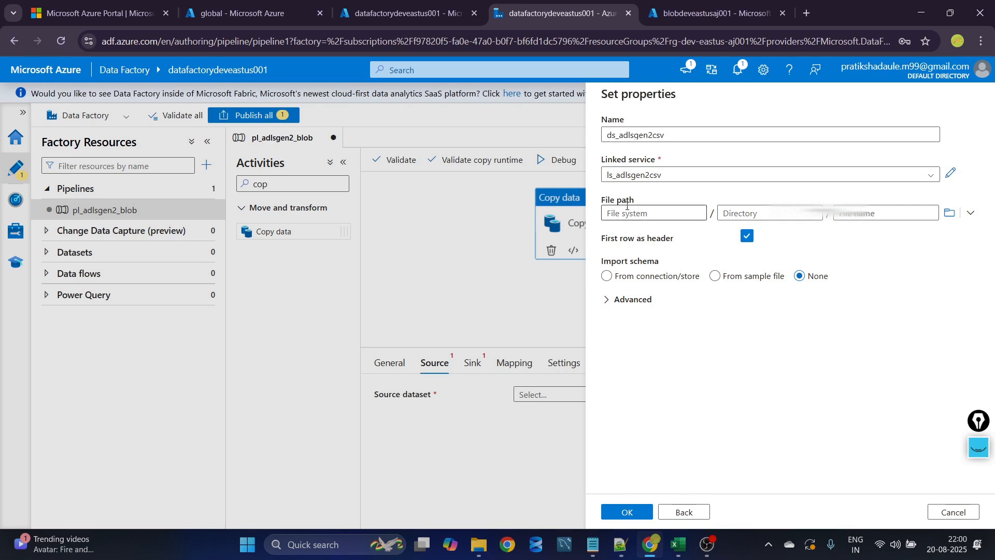
left_click_drag(605, 201, 641, 202)
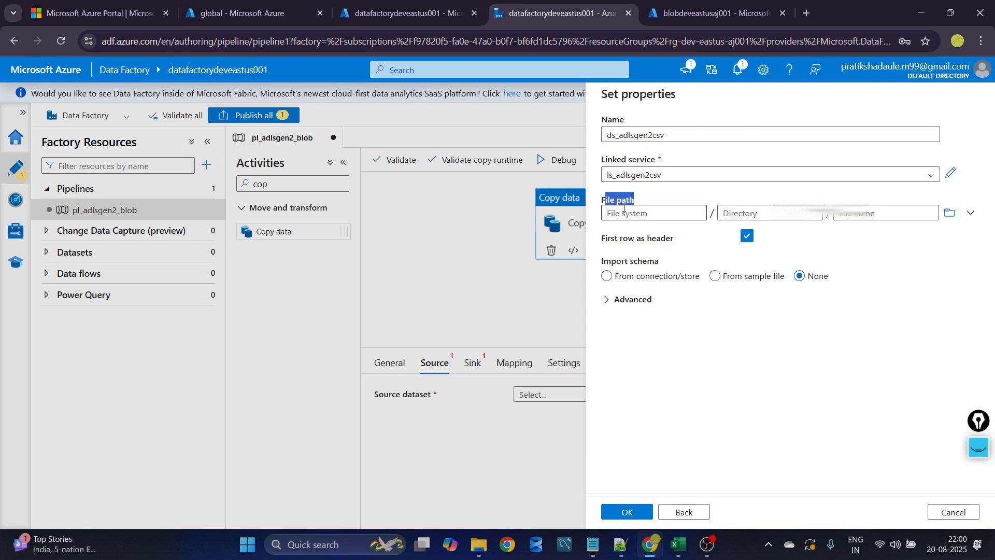
left_click(951, 219)
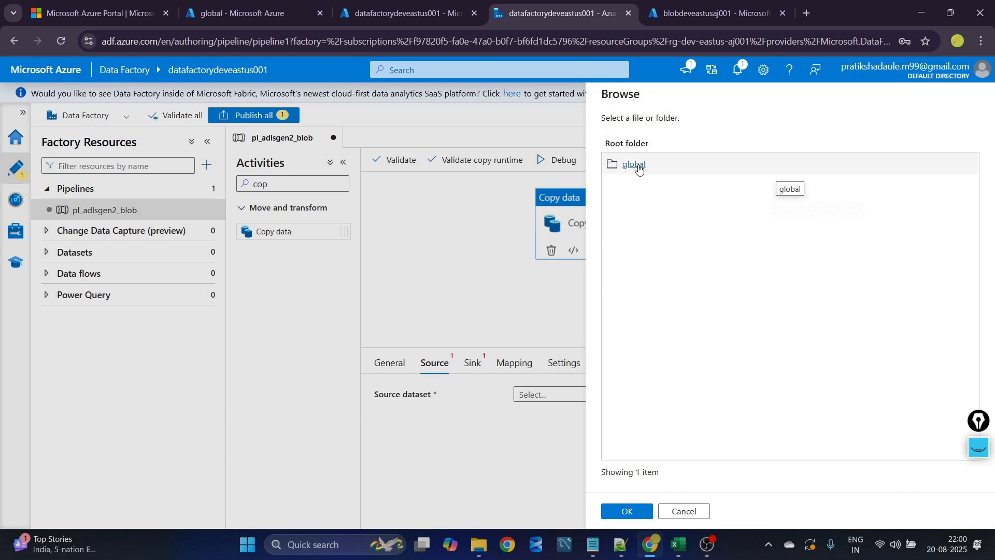
left_click(244, 13)
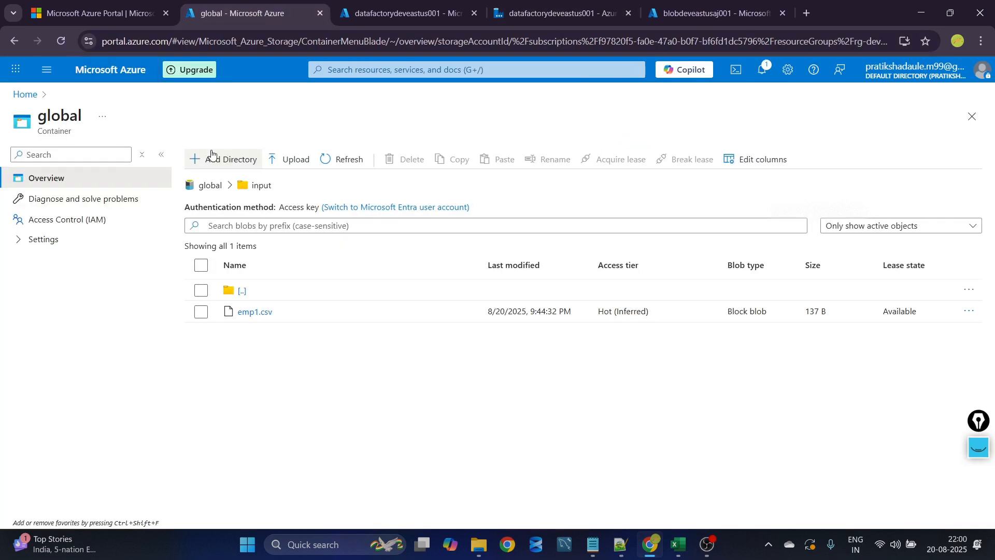
left_click(386, 7)
left_click(490, 10)
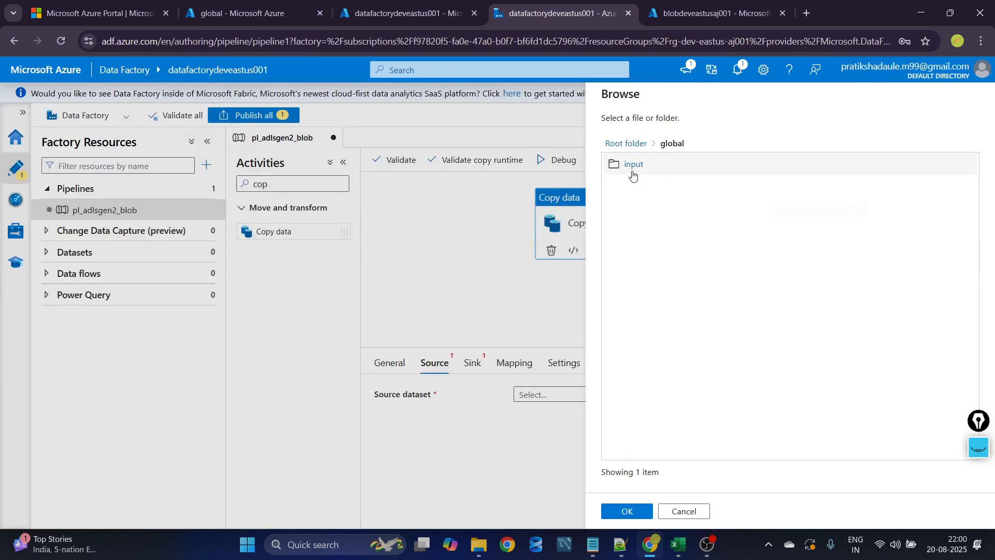
left_click(632, 172)
left_click(632, 512)
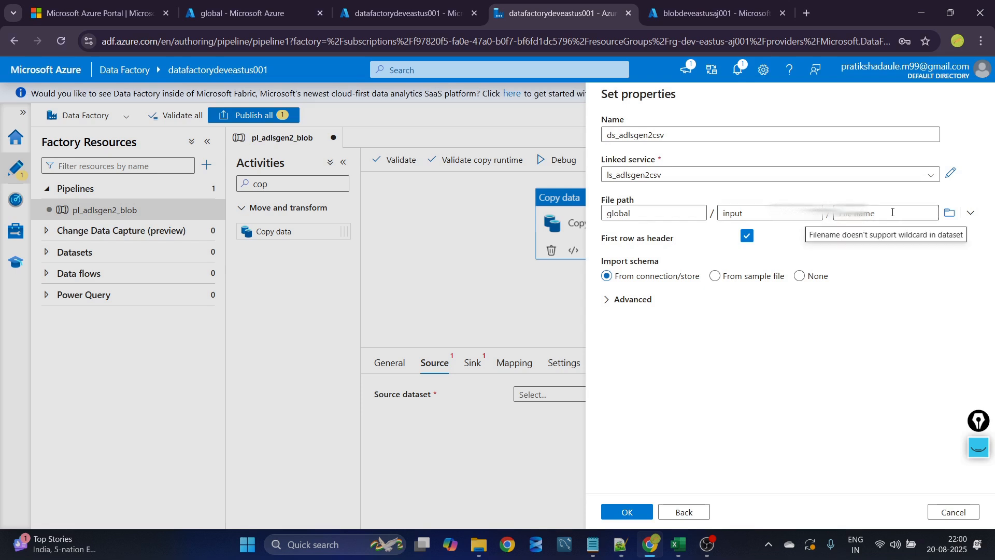
- Select emp1.csv from the input folder, set the schema import to None, and create the dataset ds_adlsgen2csv
left_click(244, 13)
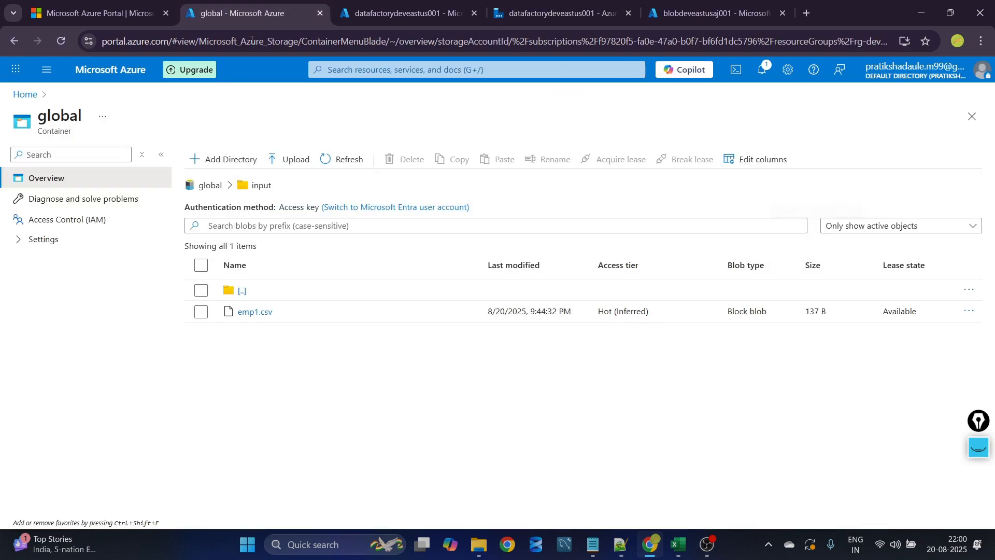
left_click(515, 20)
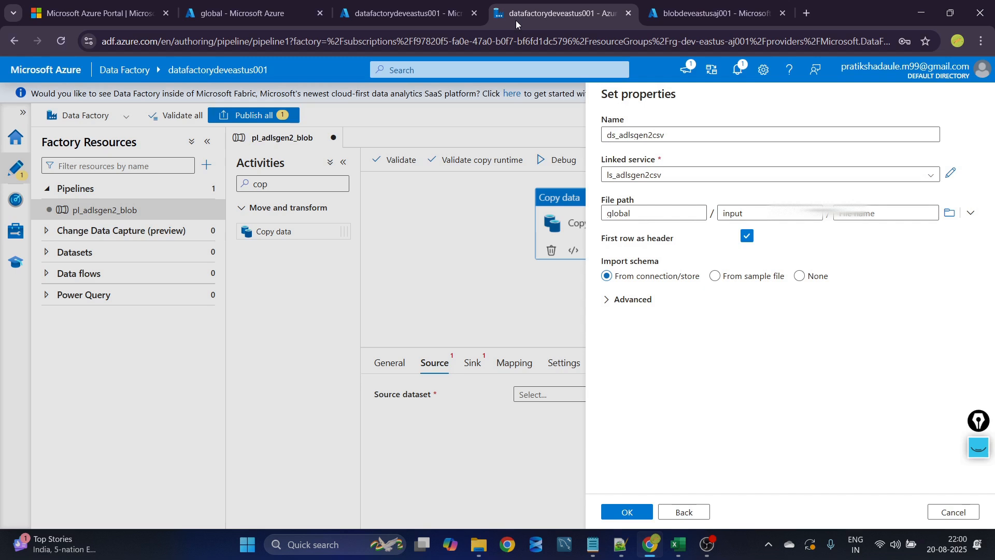
left_click(947, 218)
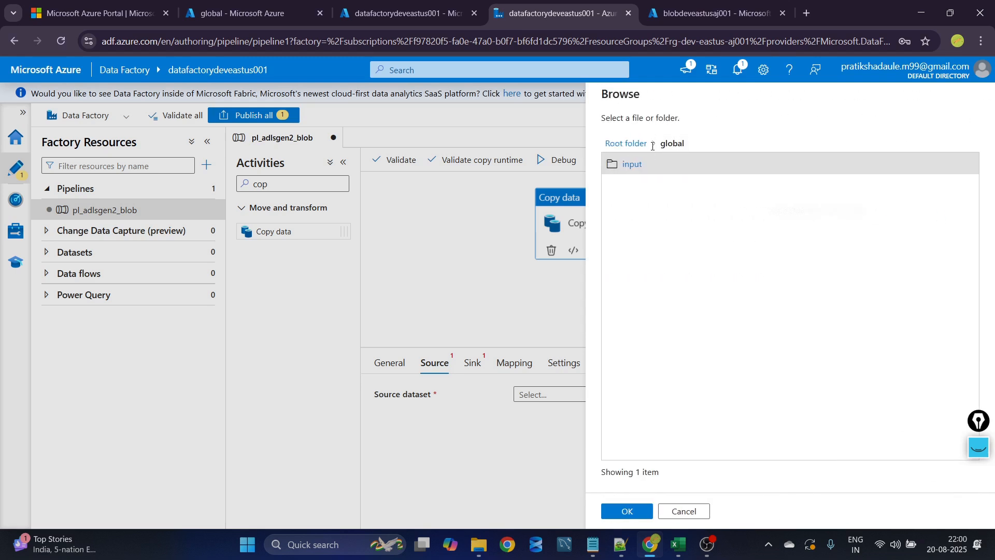
left_click(633, 165)
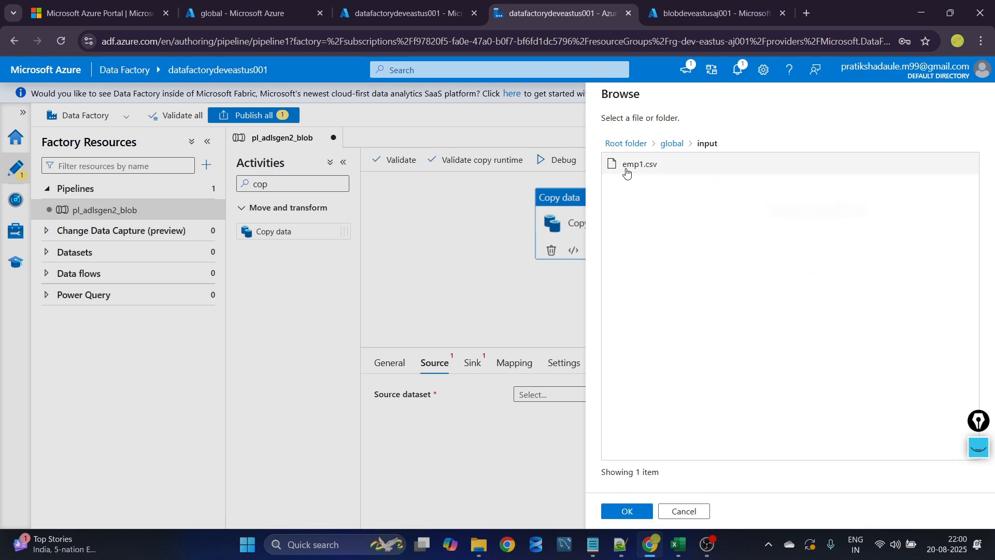
left_click(633, 171)
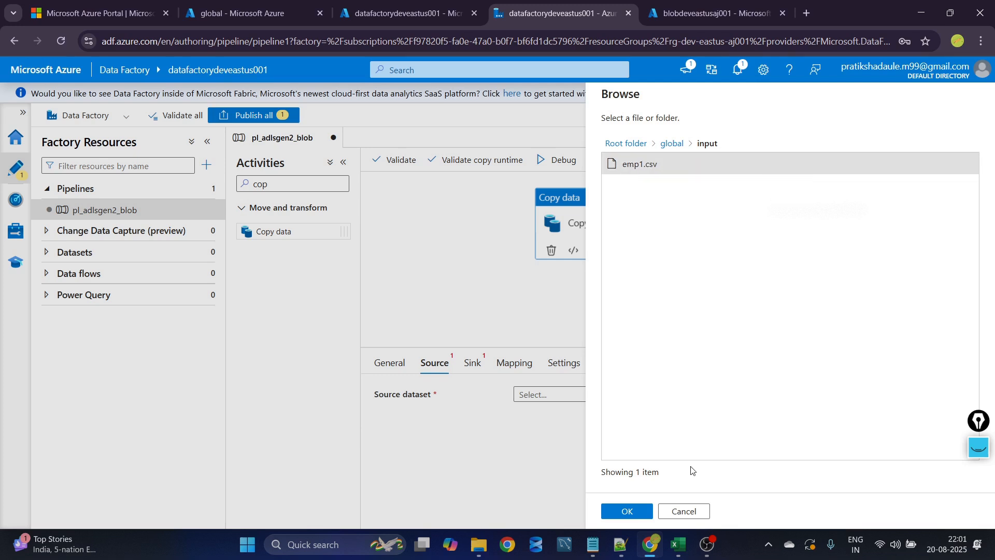
left_click(639, 511)
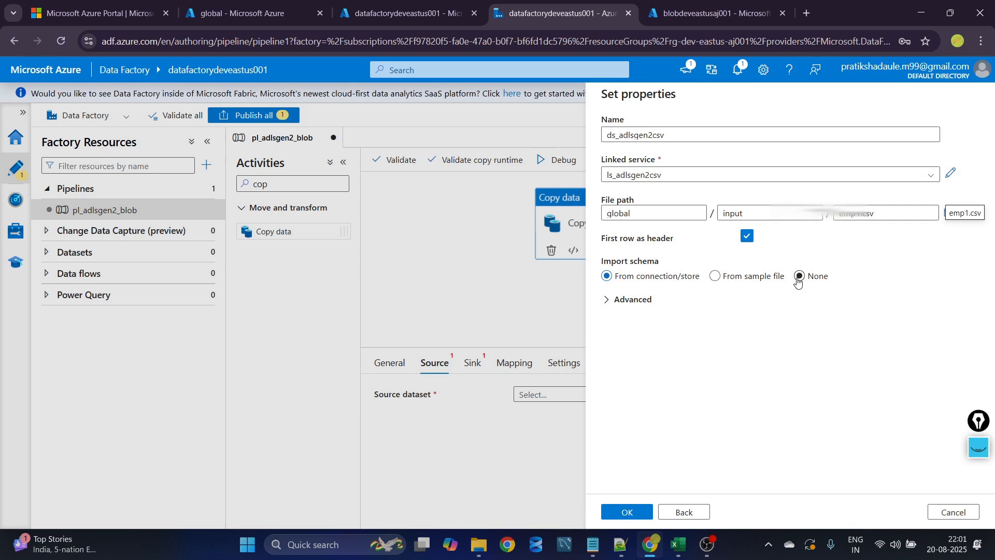
left_click(798, 278)
left_click(633, 513)
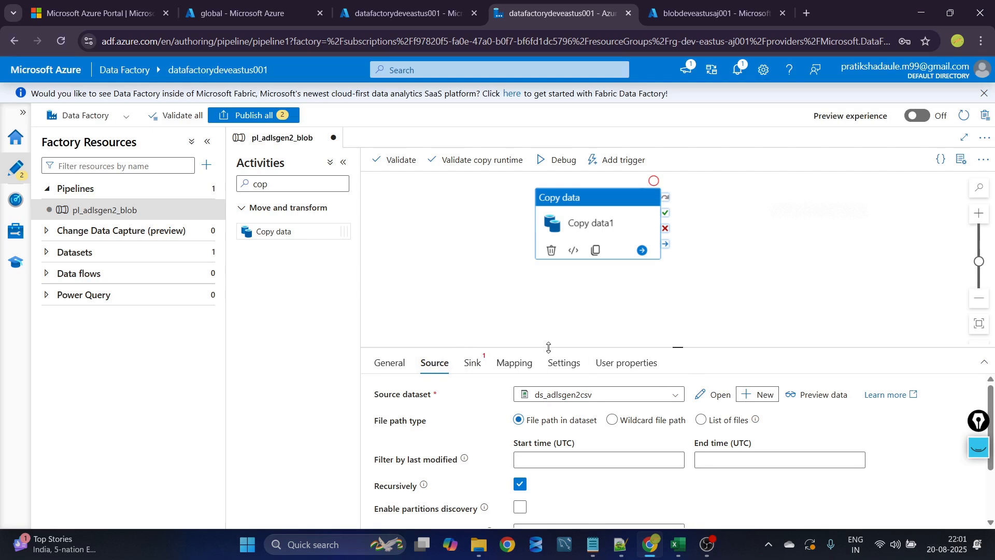
- Enlarge the Copy data settings and preview the emp1.csv data of the source dataset
left_click_drag(549, 347, 511, 240)
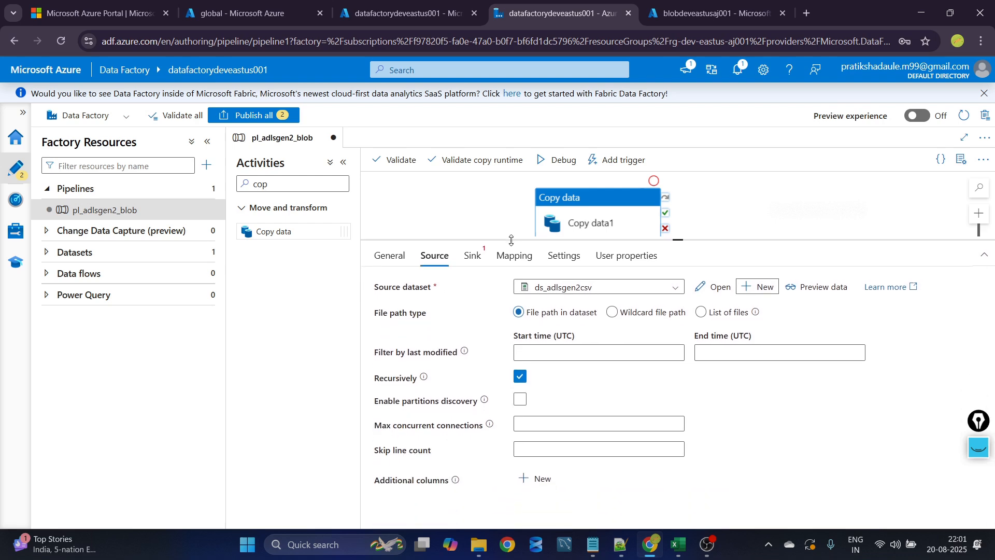
left_click(793, 289)
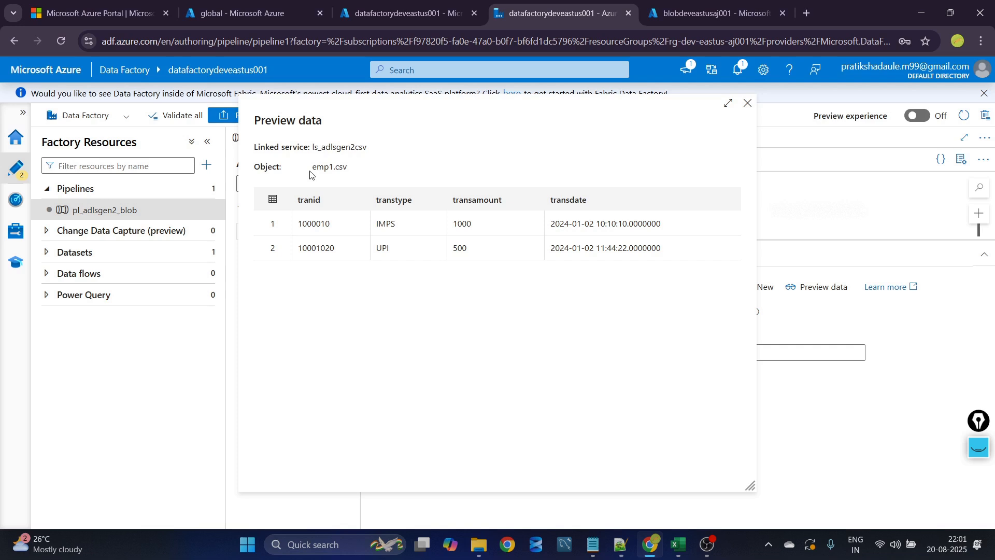
left_click_drag(310, 173, 348, 168)
left_click(749, 104)
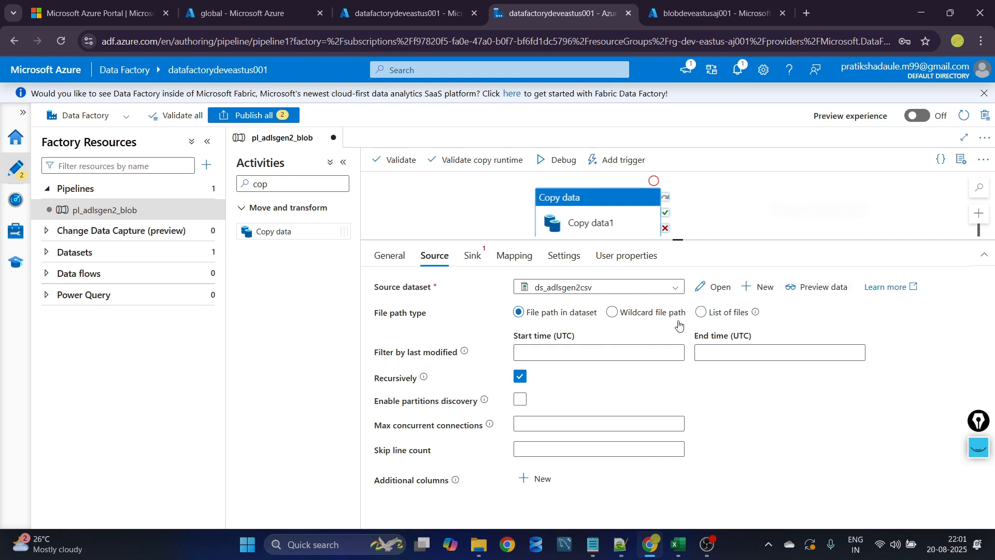
left_click(613, 315)
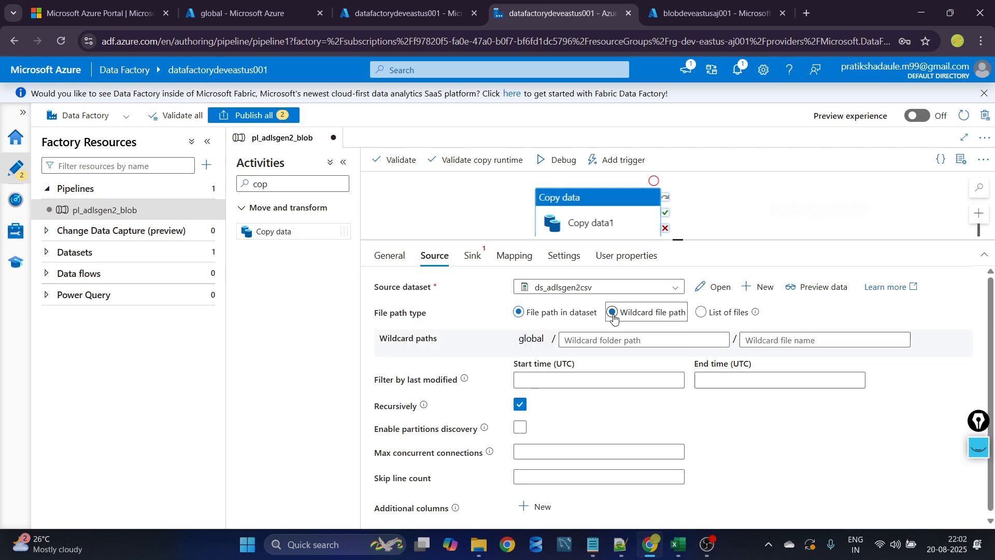
left_click(585, 337)
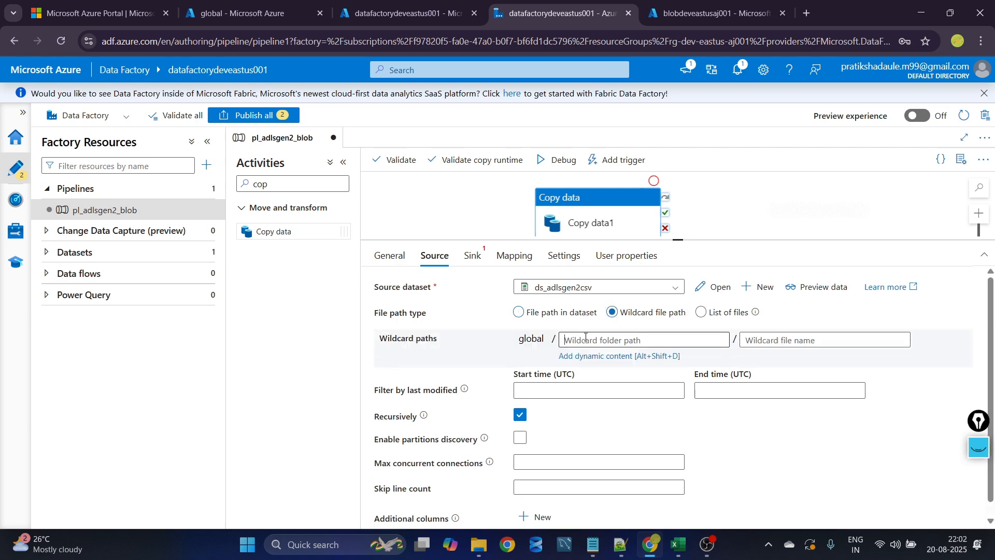
left_click(761, 341)
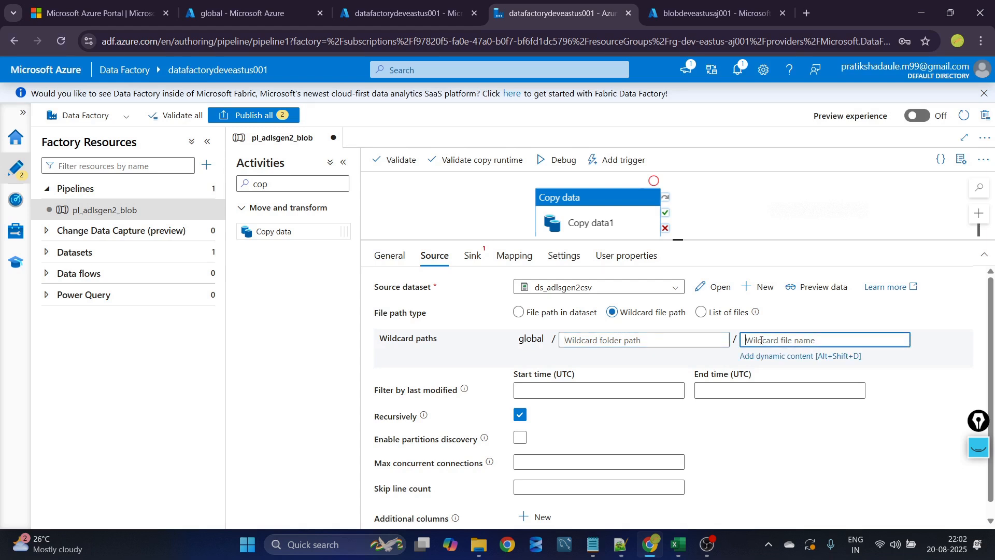
type("*")
key("BackSpace")
type("emp")
key("BackSpace")
key("BackSpace")
key("BackSpace")
key("BackSpace")
key("BackSpace")
key("BackSpace")
key("BackSpace")
key("BackSpace")
left_click(527, 317)
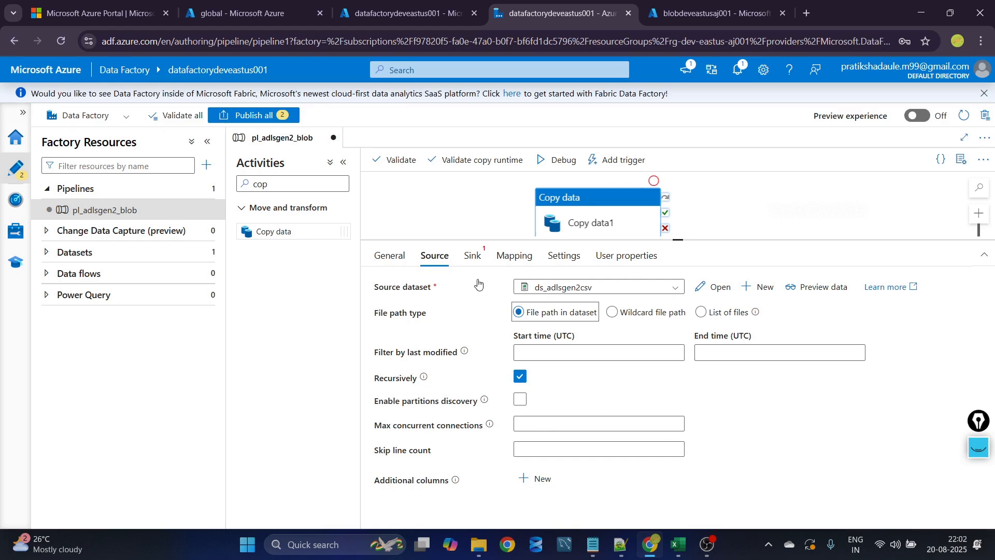
- Open the Copy data sink settings, and in Notepad++ add the line "1 dataset - source - adlsgen2" below the copy activity note
left_click(477, 261)
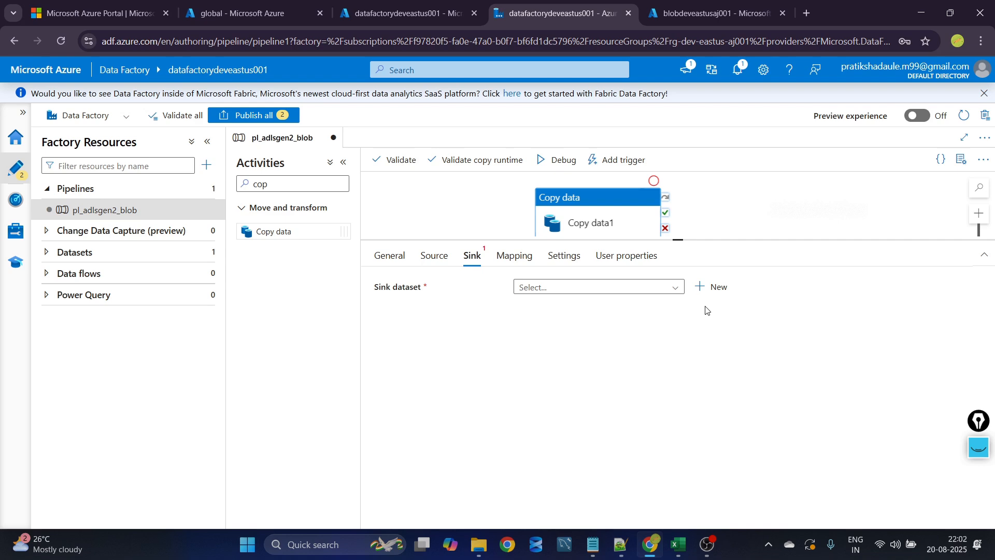
left_click(621, 556)
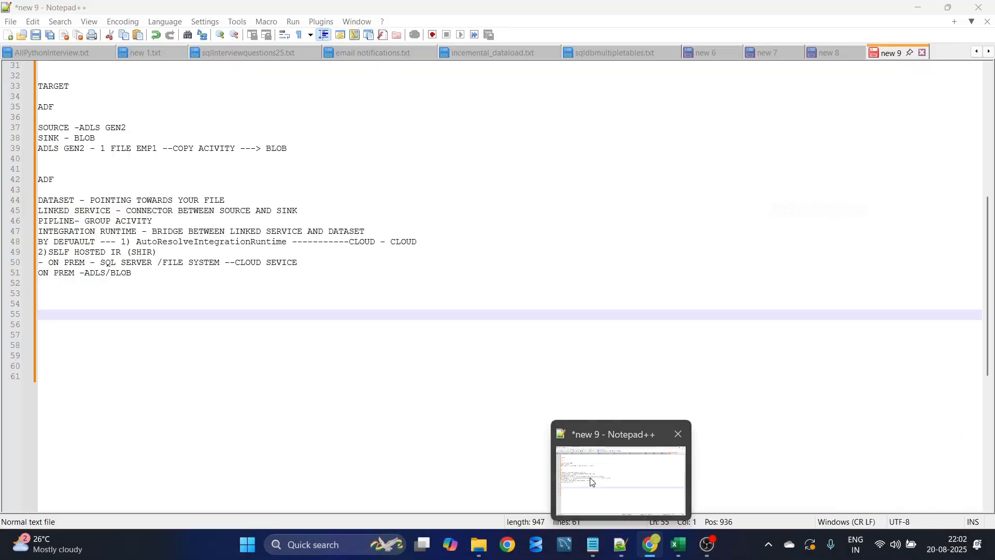
left_click(303, 161)
key("Return")
type("1 ")
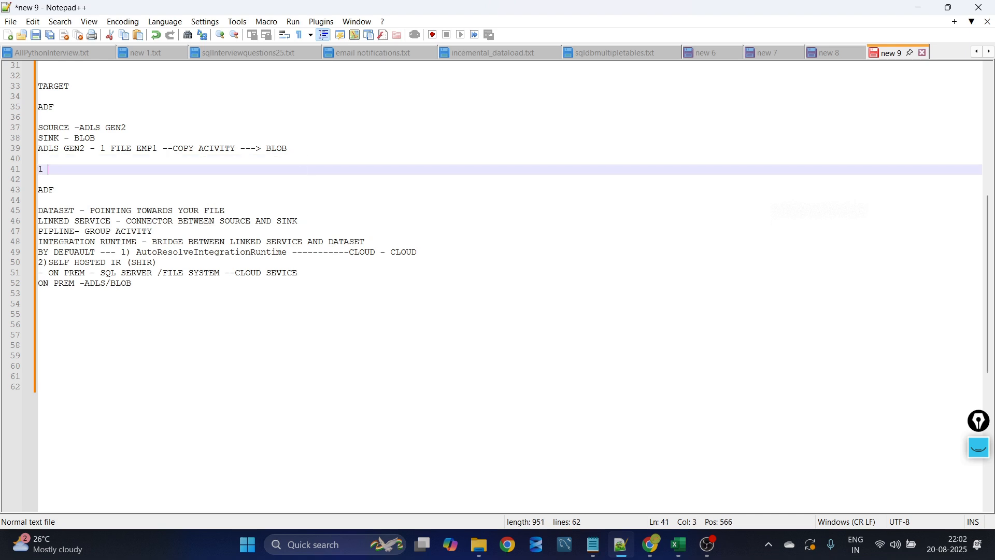
type("dataset - source ")
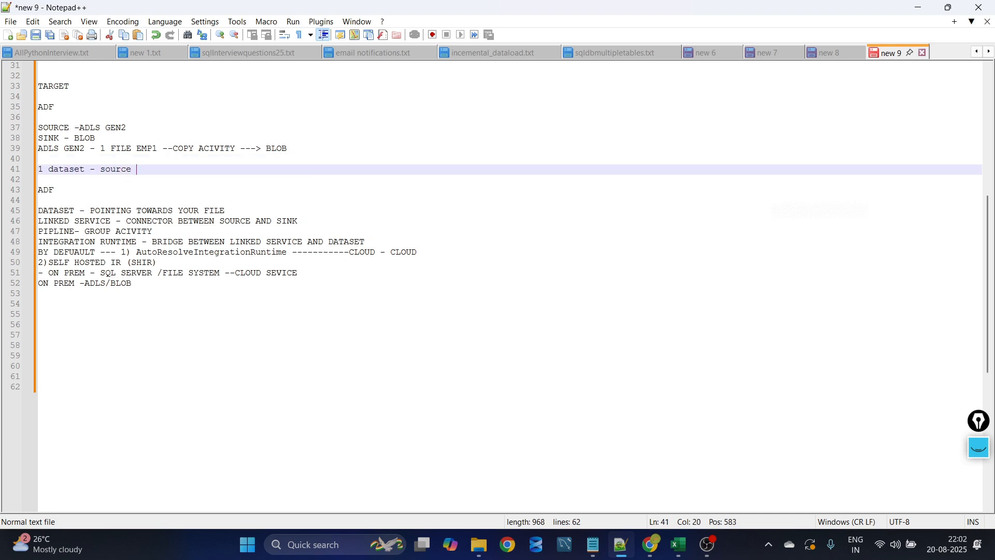
type("- adlsgen2")
key("Return")
- Add the line "1 dataset -sink - blob" below the source dataset note
type("1 da")
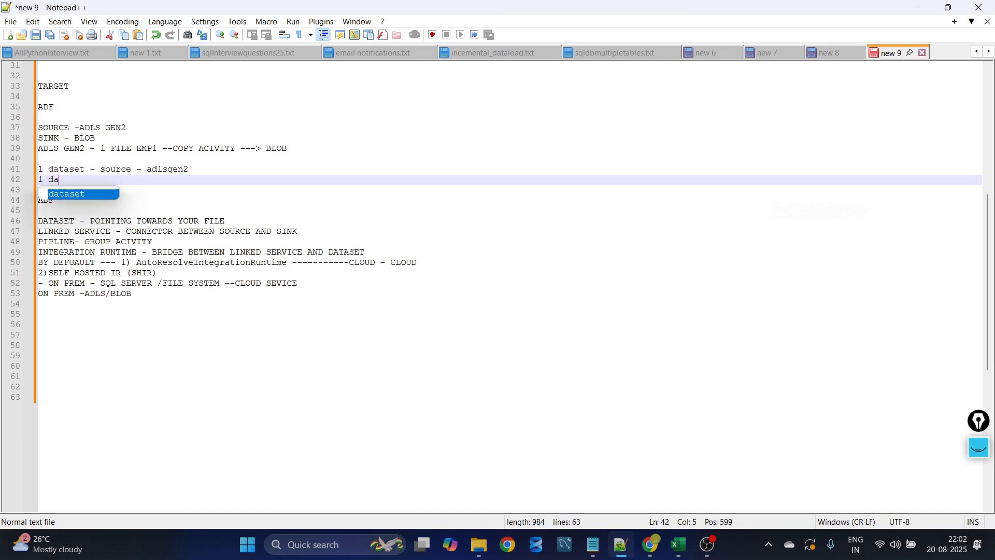
type("taset 0")
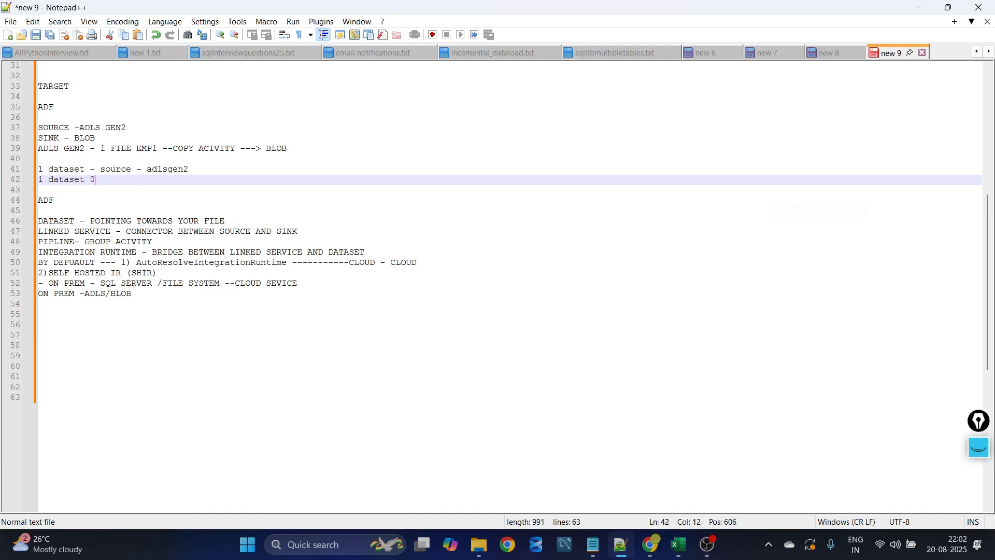
key("BackSpace")
key("BackSpace")
key("BackSpace")
type("-sink - blob")
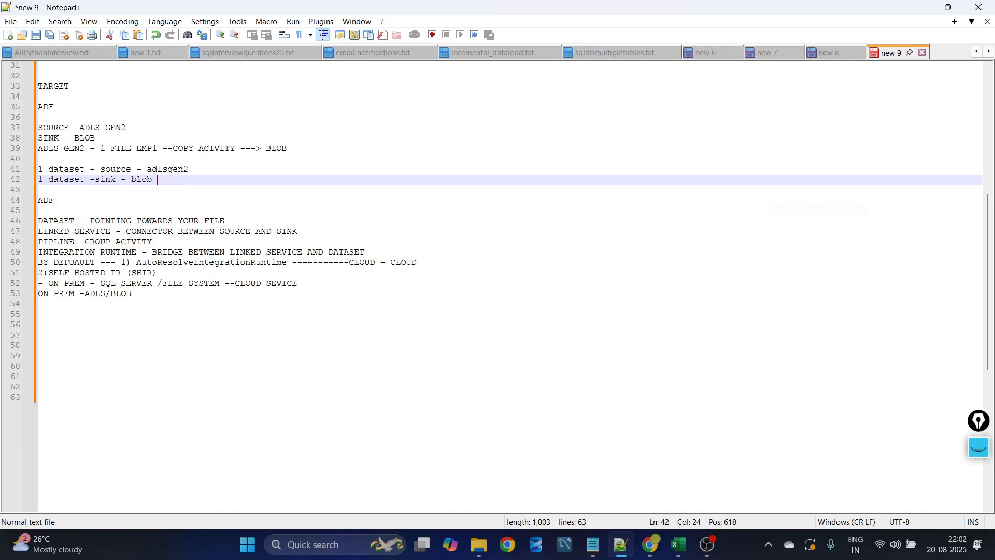
- Insert the line "1 linked service- adlsgen2-adf" under the source dataset note, with blank lines before and after the sink dataset note
key("Home")
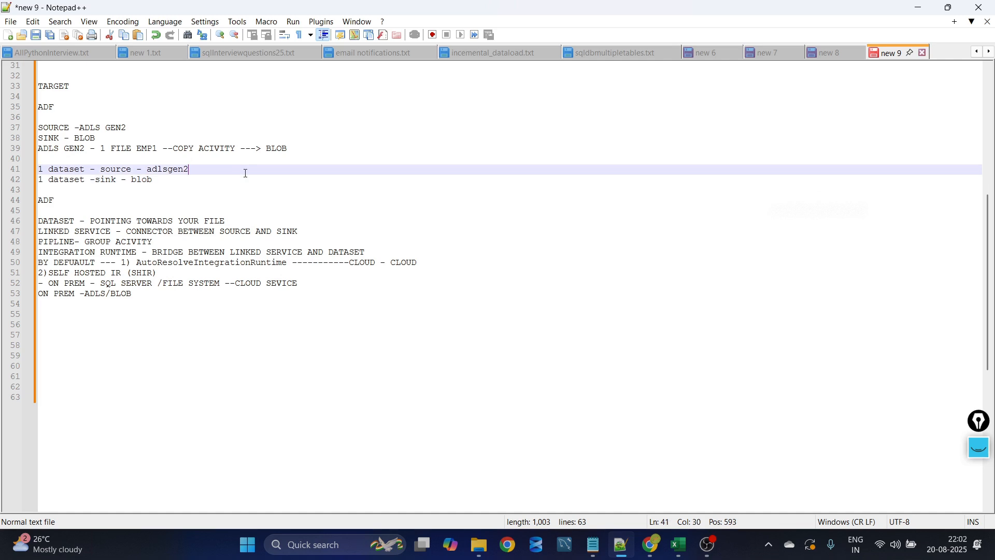
key("Return")
key("Up")
type("1 1")
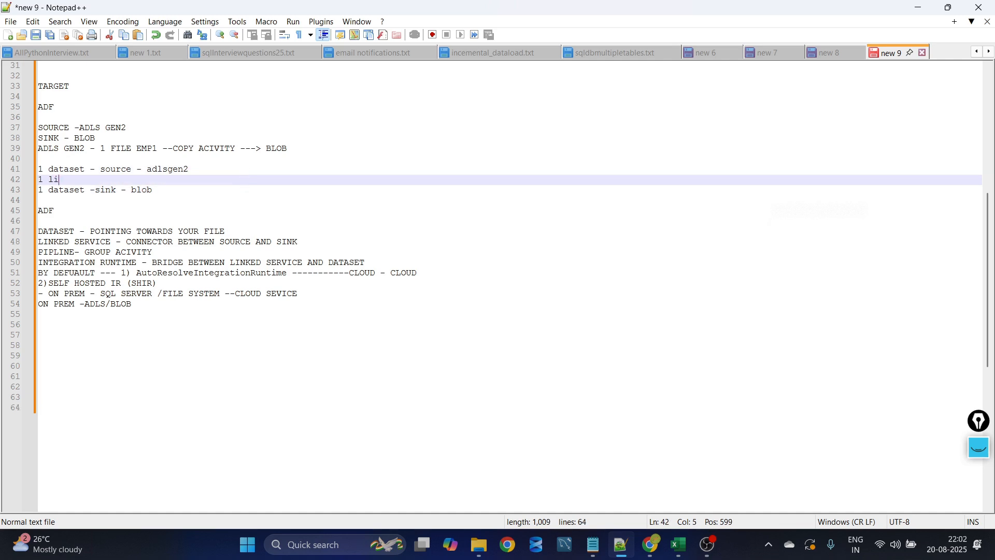
type("inked service-")
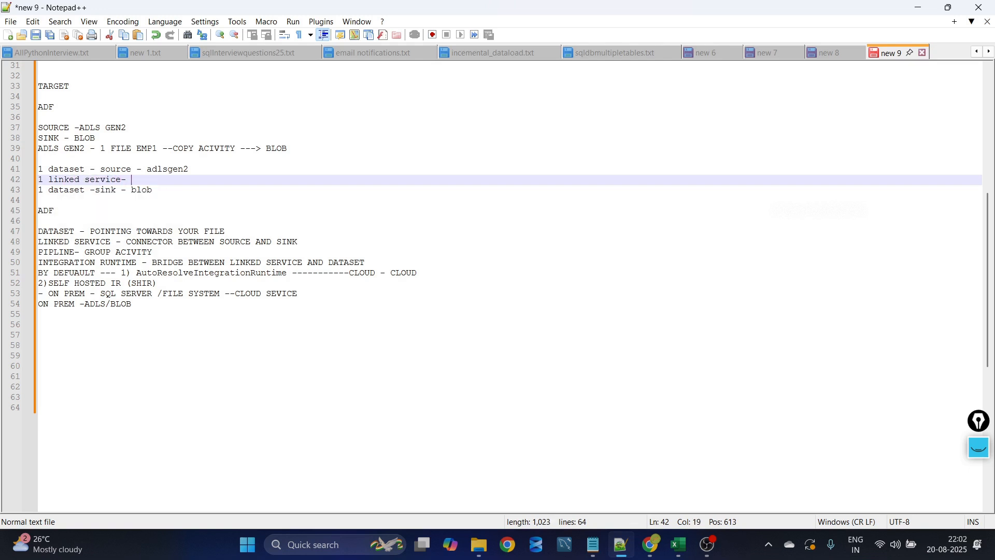
type(" sou")
key("BackSpace")
key("BackSpace")
key("BackSpace")
type("adl")
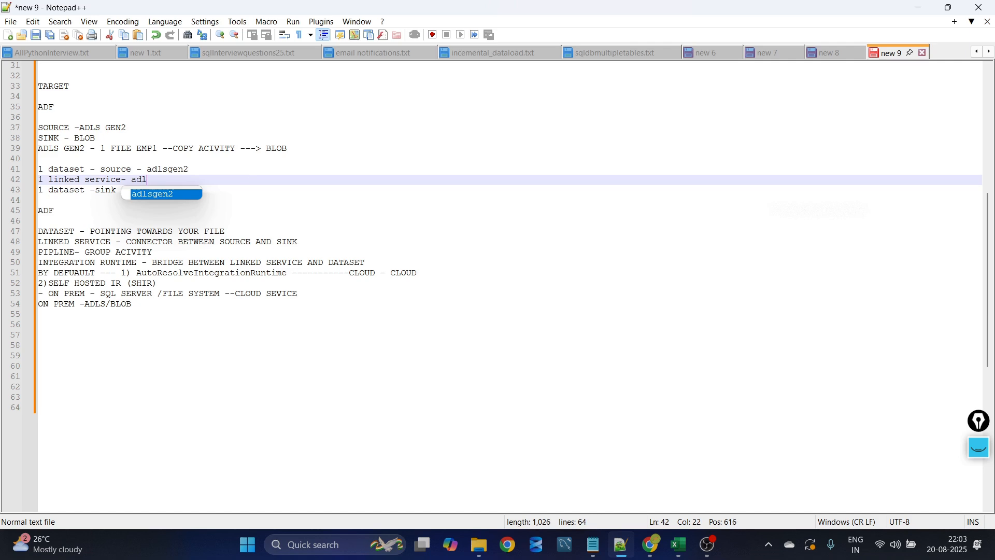
key("Return")
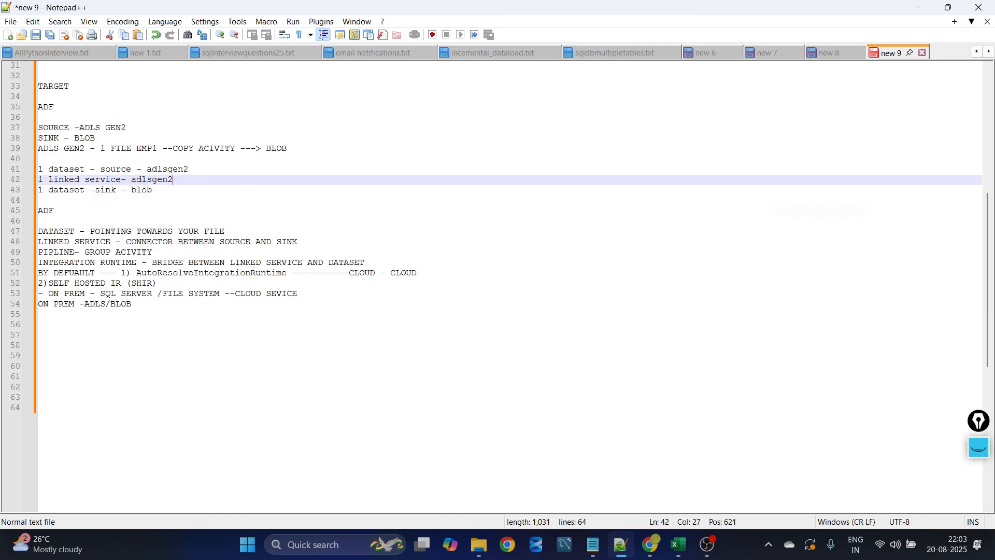
type("-adf")
key("Return")
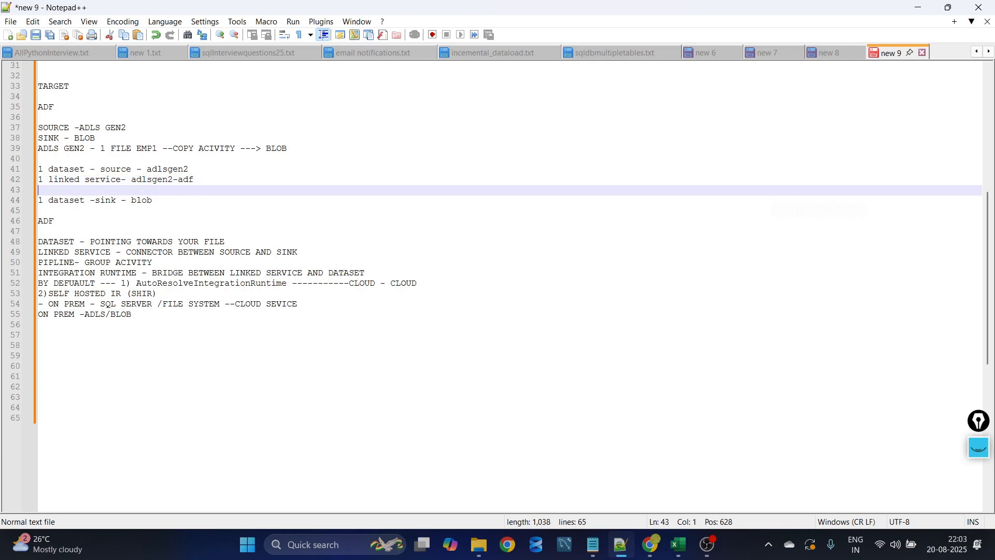
left_click(129, 181)
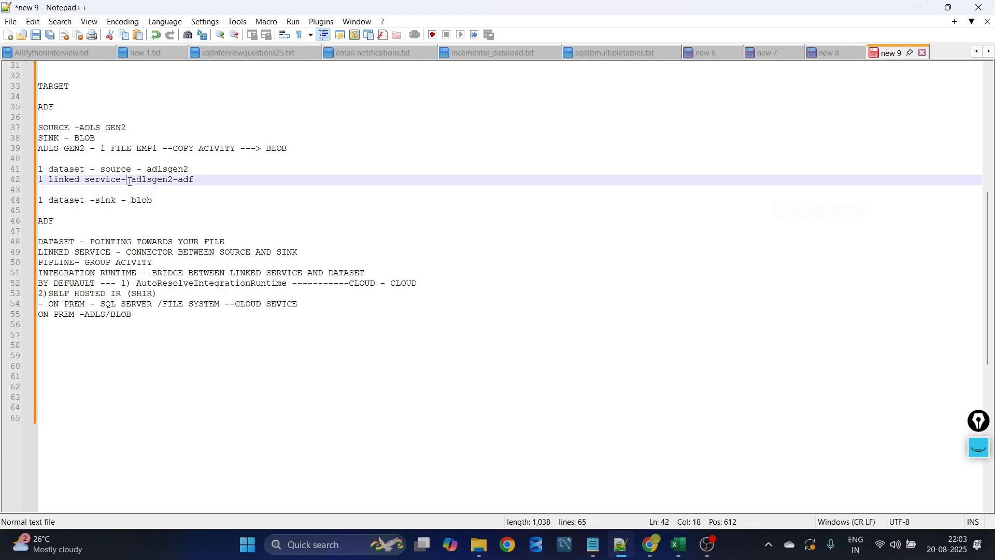
left_click(167, 199)
key("Return")
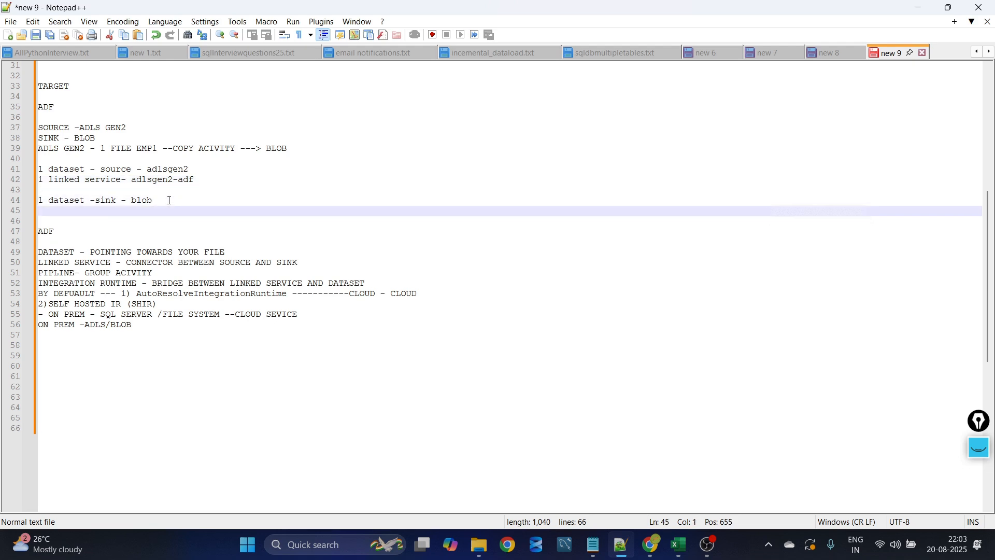
- Switch back to Data Factory and start a new sink dataset using Azure Blob Storage with the DelimitedText format
mouse_move(651, 544)
left_click(648, 518)
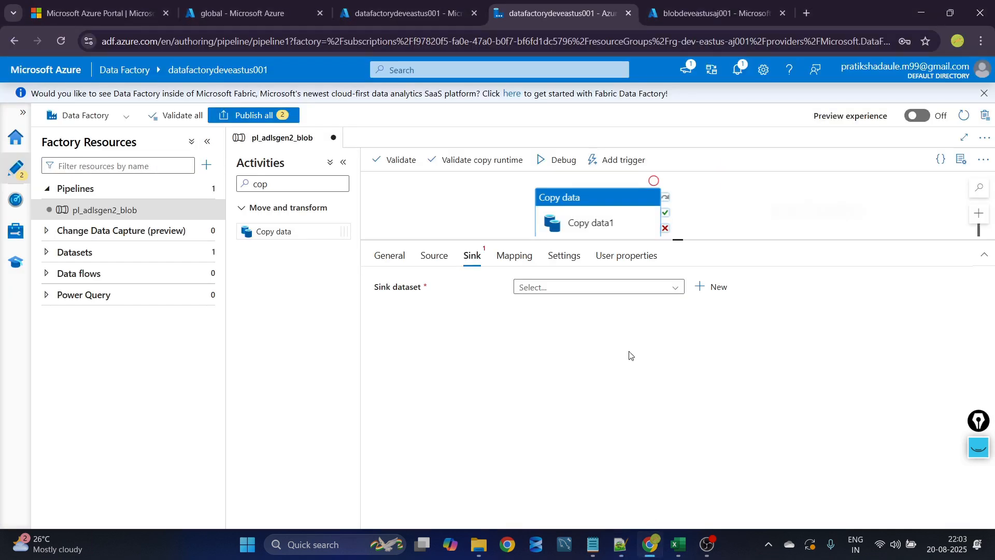
left_click(703, 288)
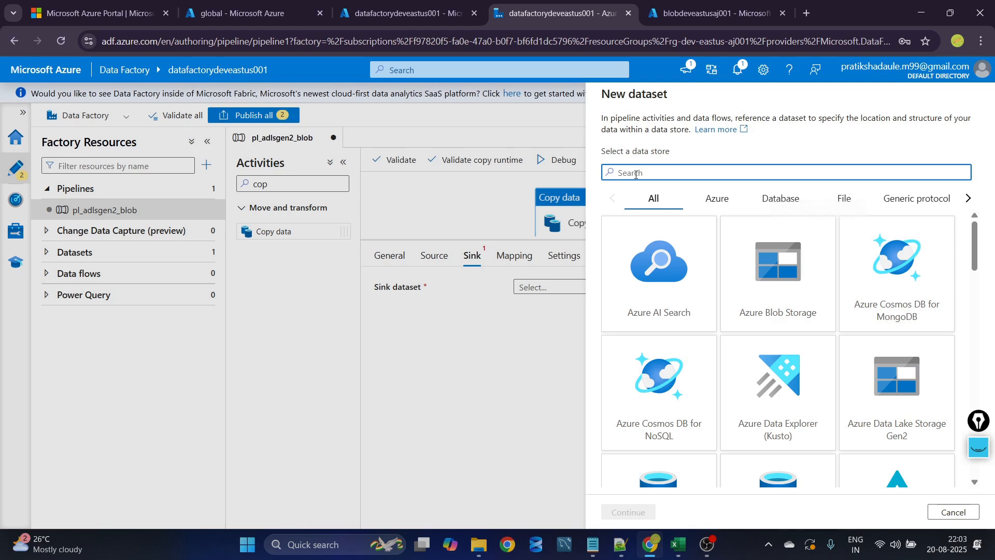
type("blob")
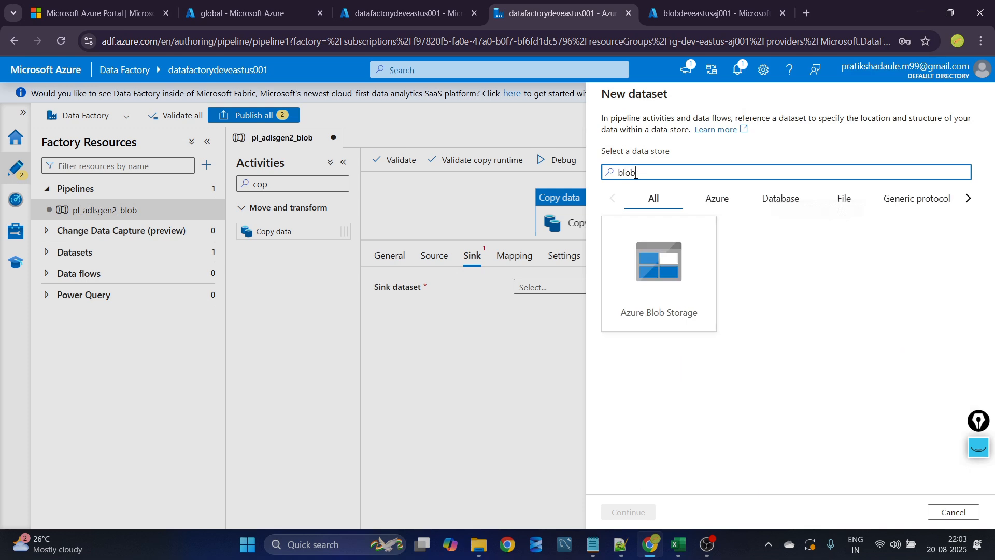
left_click(668, 286)
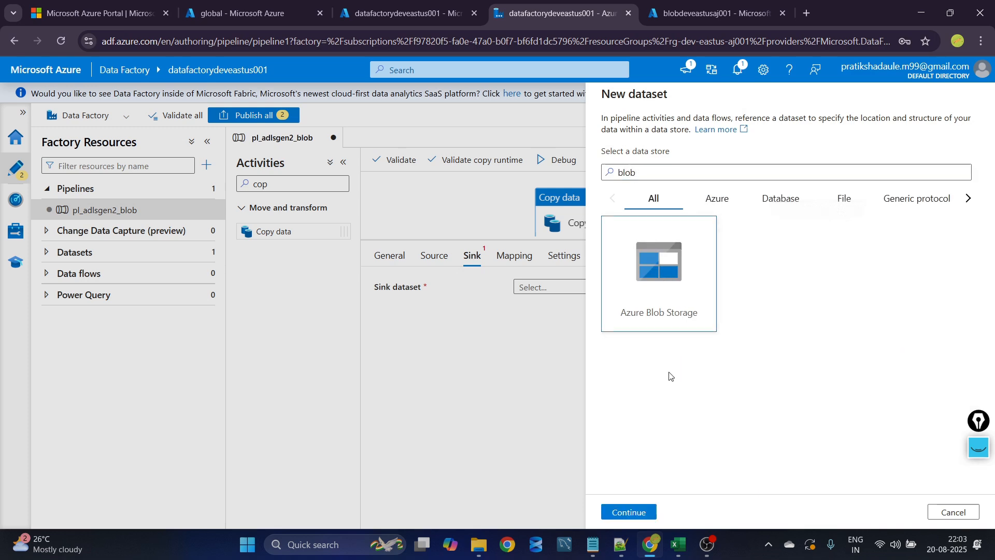
left_click(637, 513)
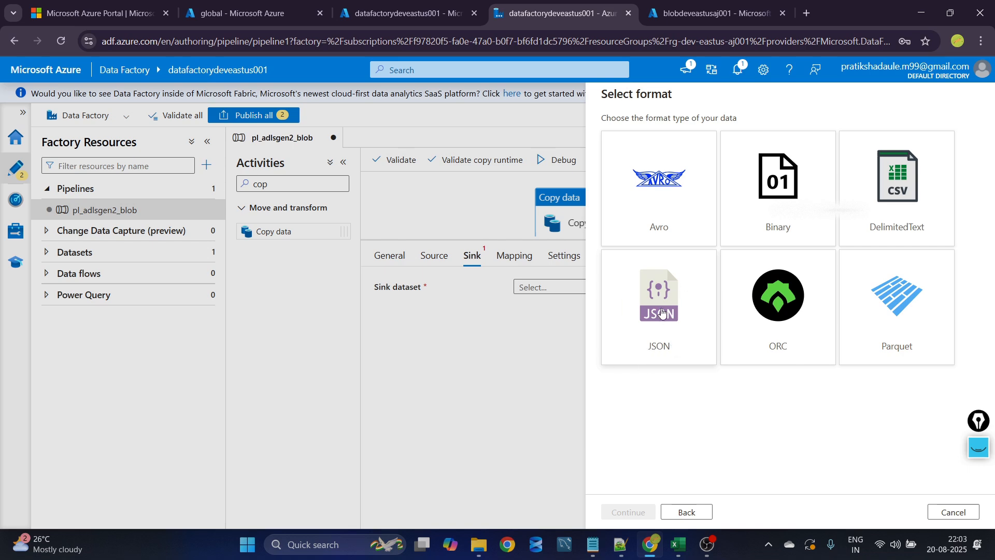
left_click(882, 183)
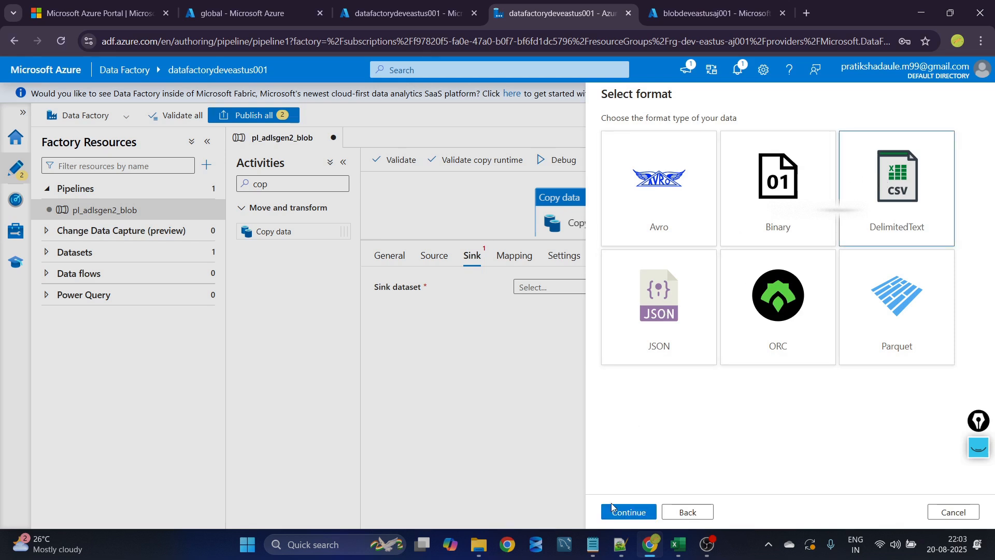
left_click(618, 513)
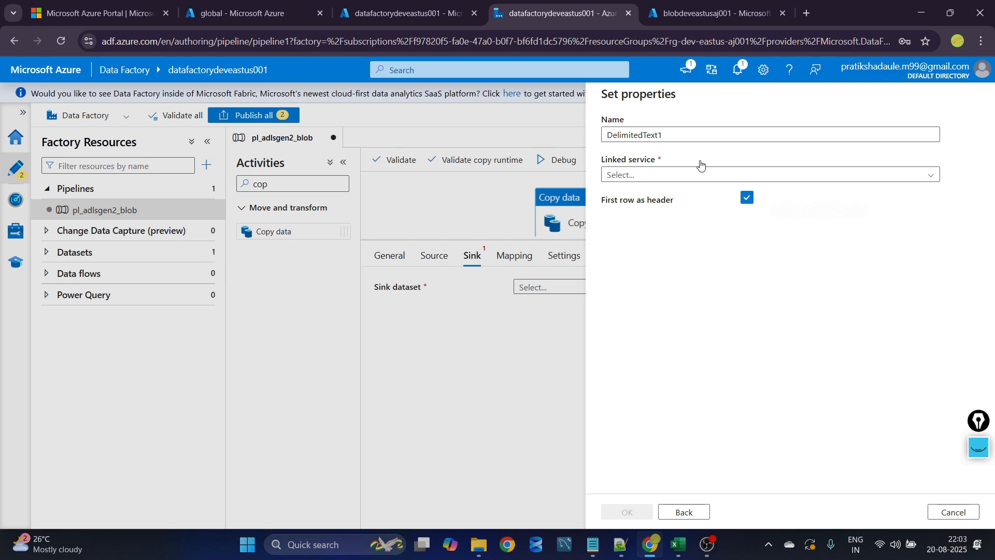
- Name the sink dataset dssinkblob001
left_click(681, 137)
double_click(681, 139)
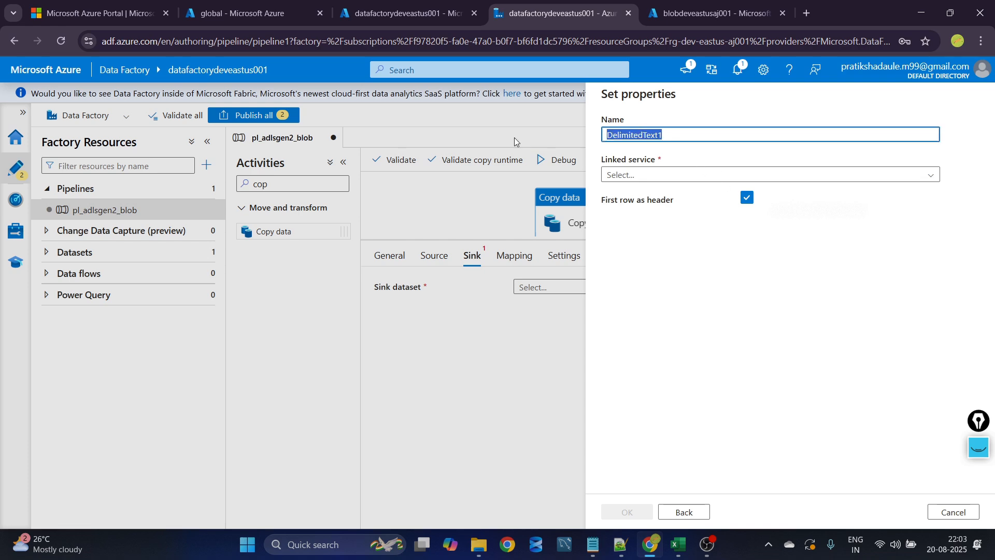
key("BackSpace")
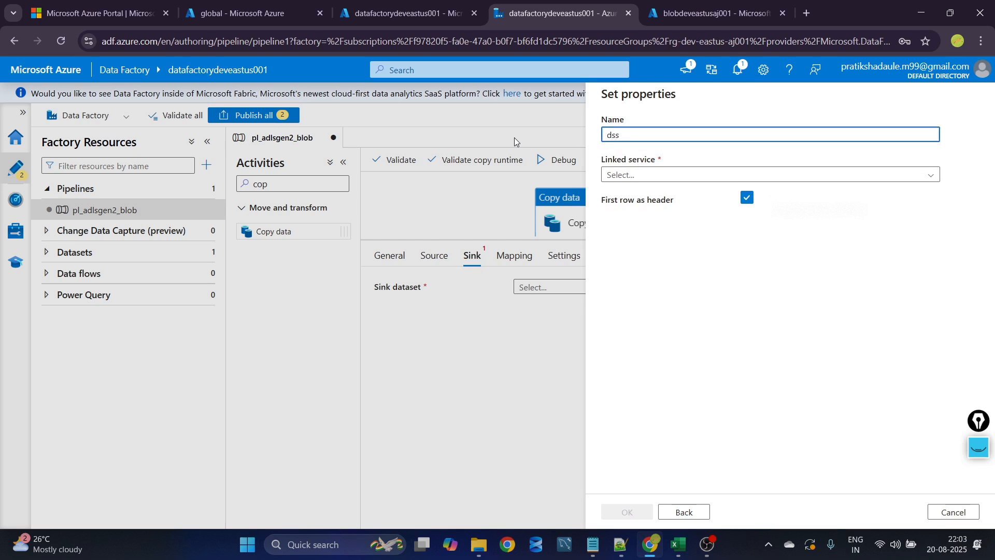
type("inkblob001")
- Start a new Azure Blob Storage linked service for the sink dataset and name it lssinkblob001
left_click(654, 181)
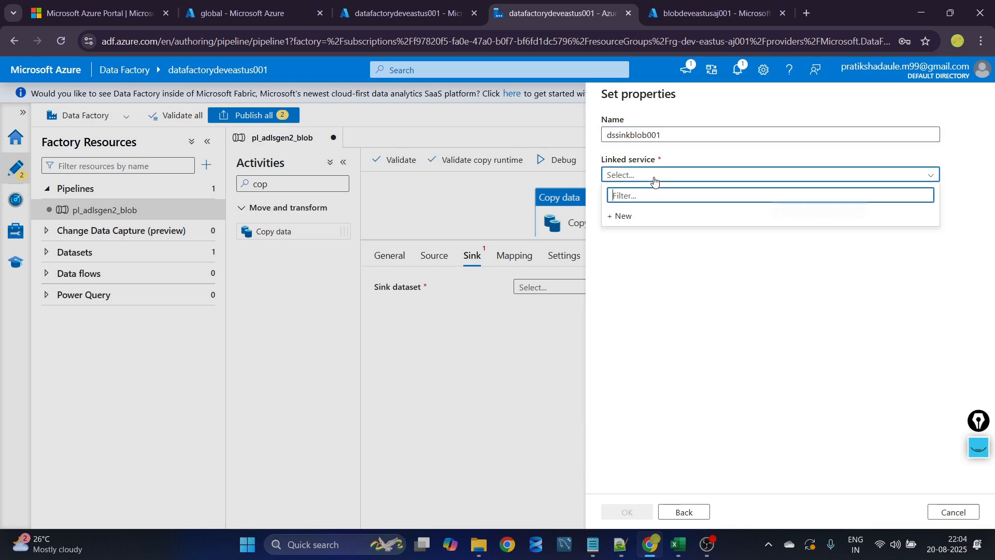
left_click(638, 215)
left_click_drag(682, 147, 558, 140)
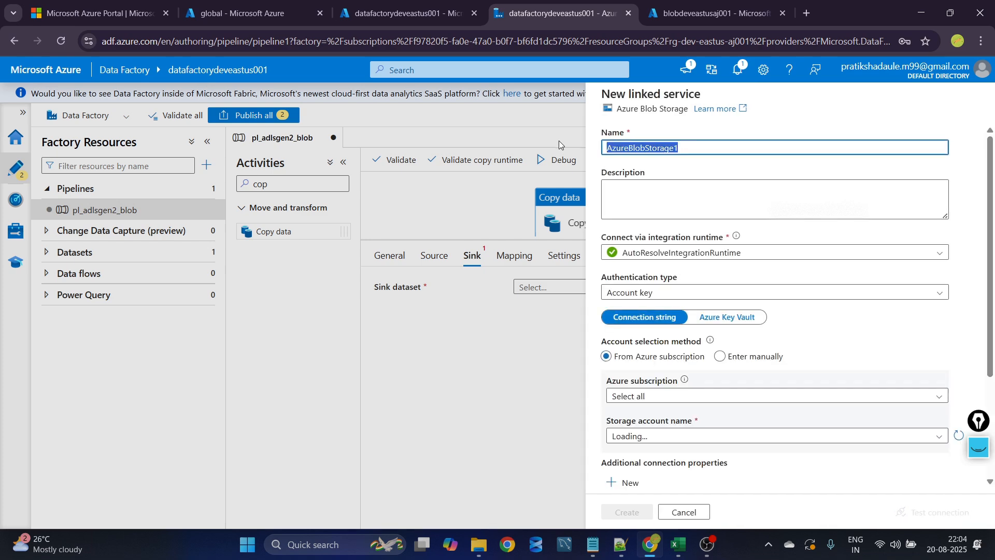
key("BackSpace")
type("lssink")
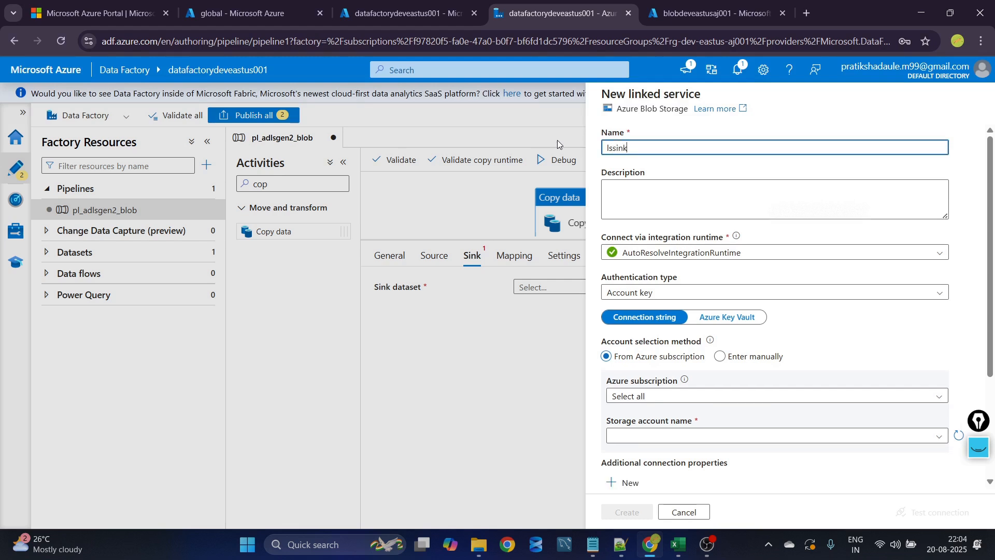
type("blob001")
- Describe the linked service as "this link Is created for connect between blob and adf." and keep AutoResolveIntegrationRuntime as its integration runtime
left_click(651, 202)
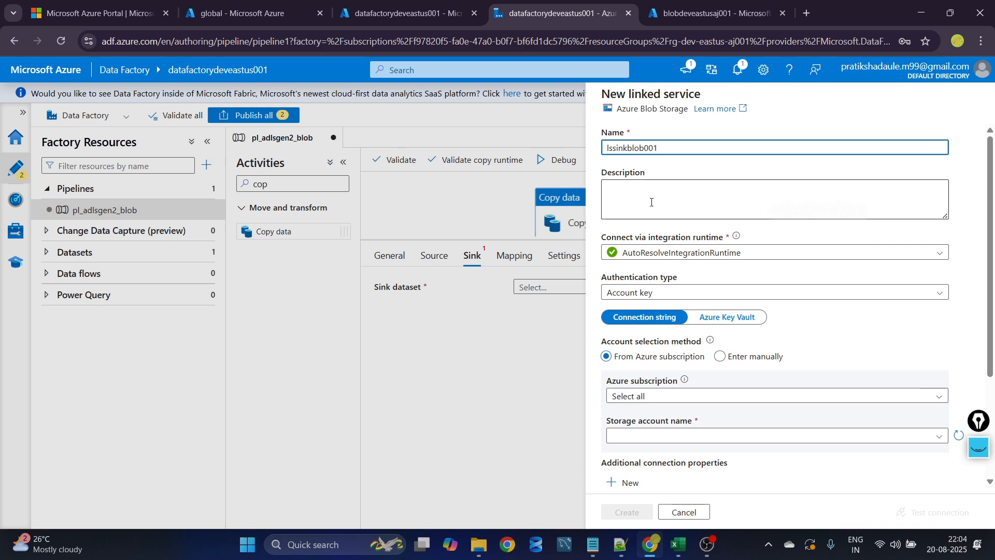
type("this ")
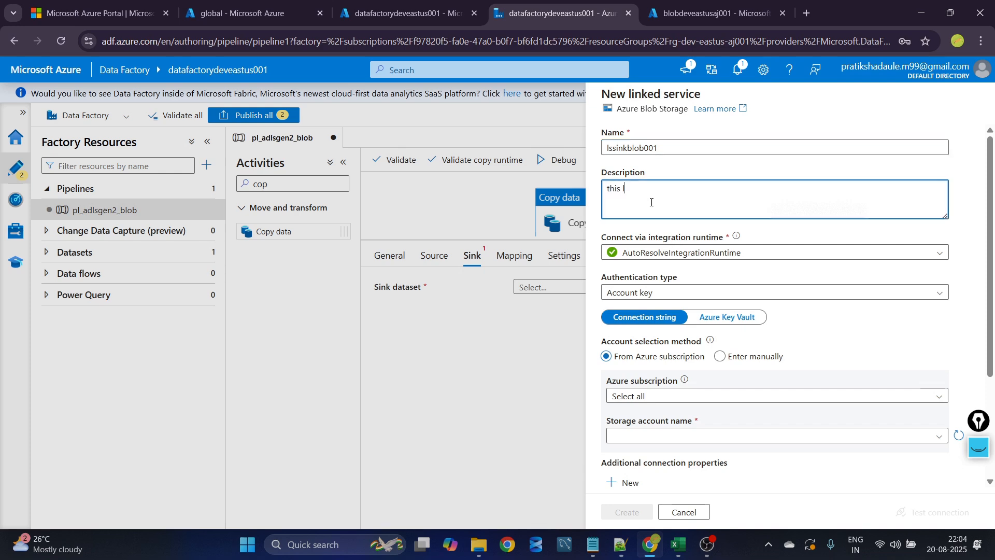
type("link Is created for connect between blob and adf.")
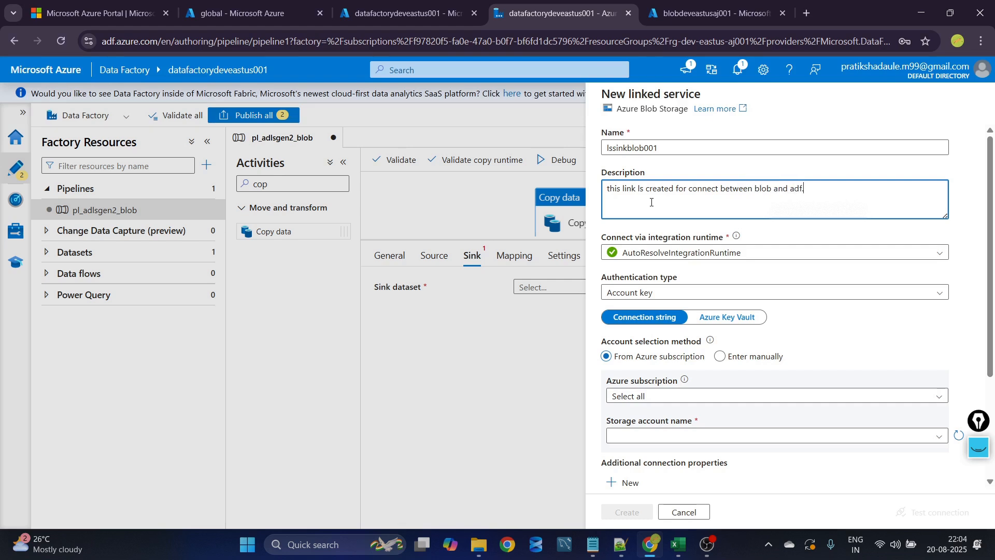
left_click(804, 260)
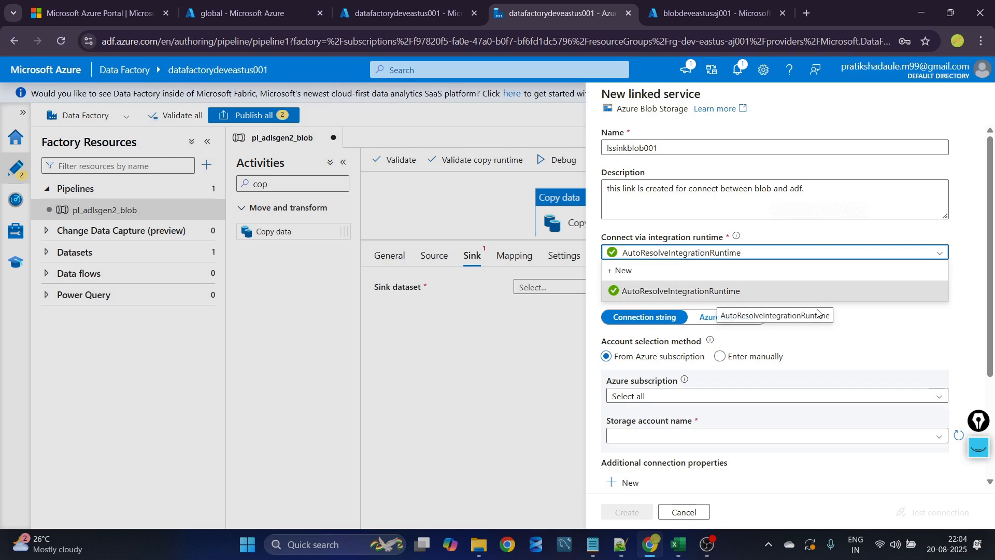
left_click(867, 293)
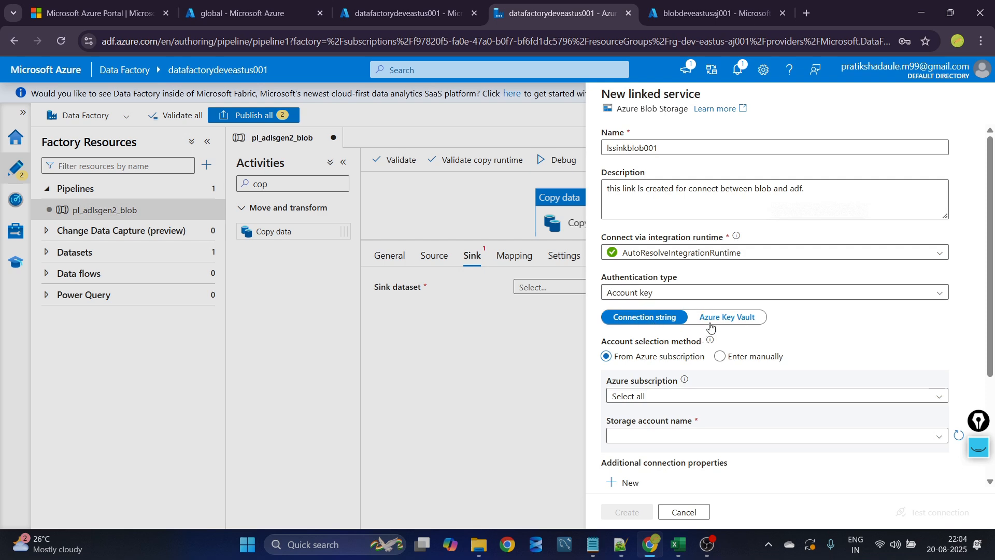
- Keep the connection string option for the account key authentication and select Azure subscription 1 for the linked service
left_click(737, 319)
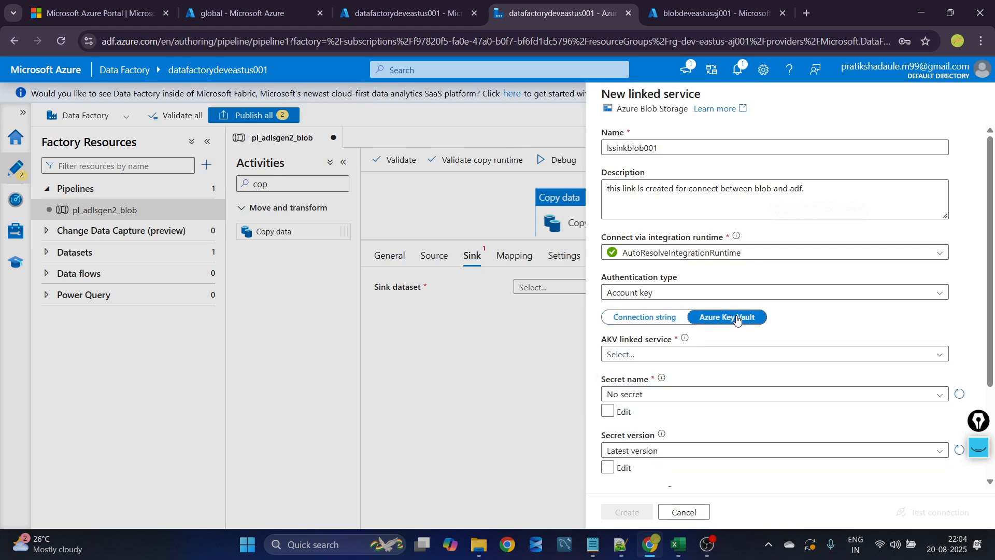
left_click(655, 318)
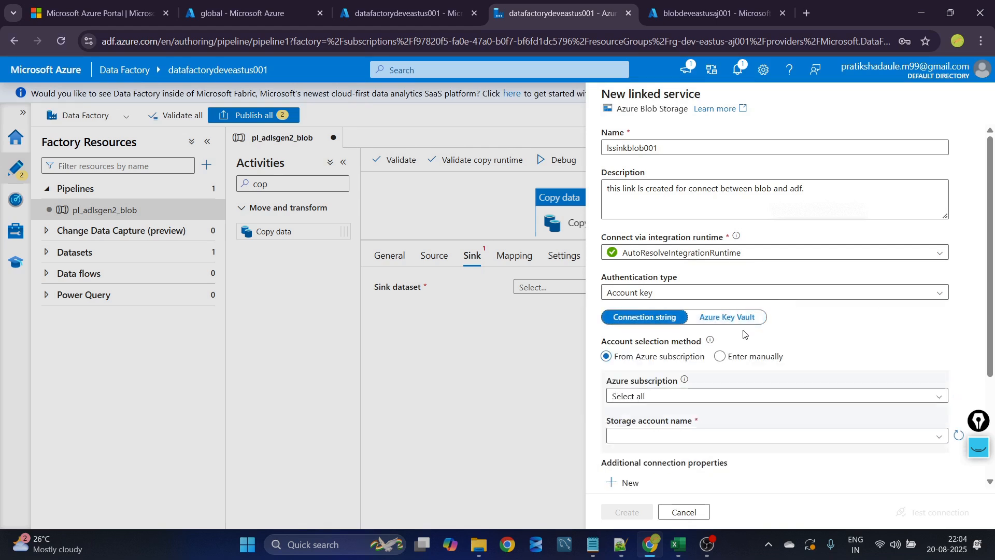
scroll(677, 270, "down", 2)
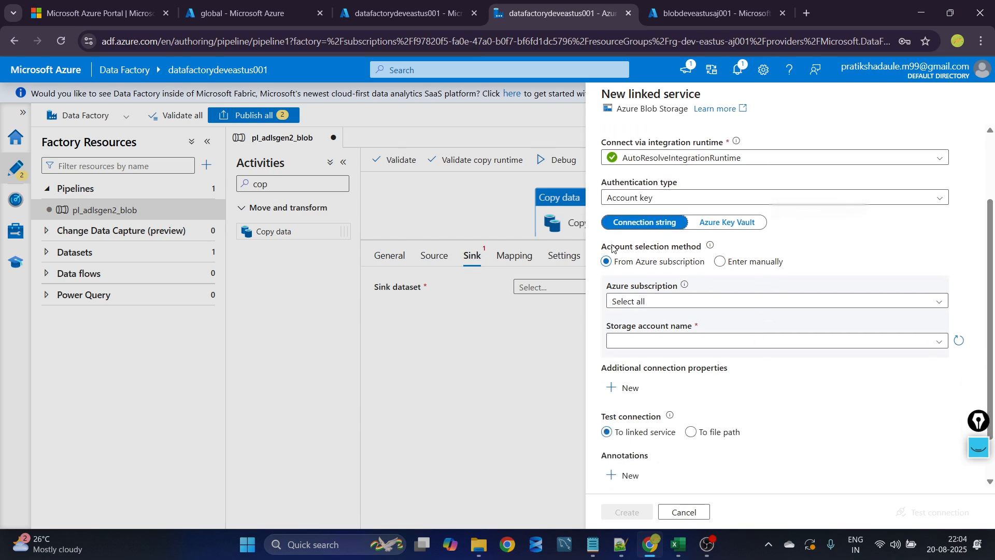
left_click(740, 295)
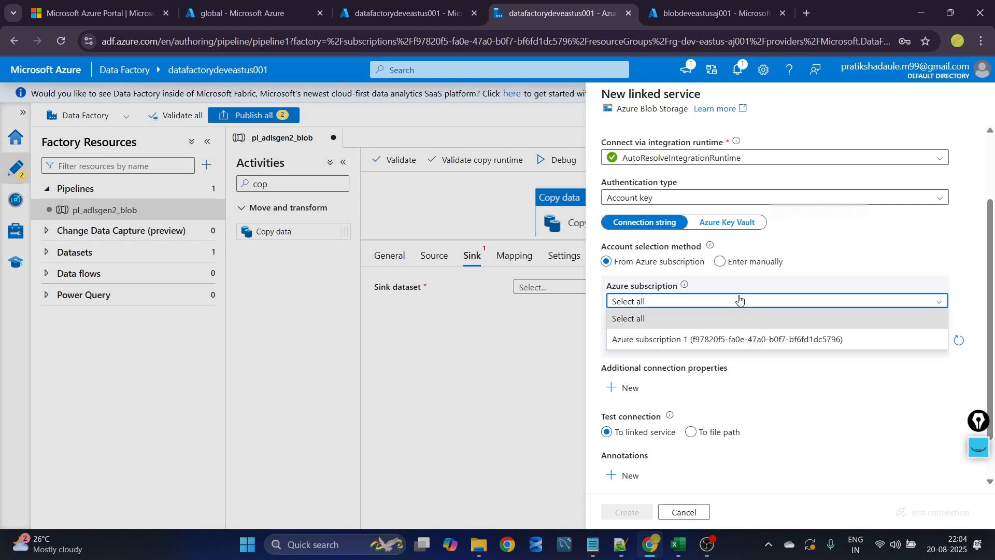
left_click(666, 339)
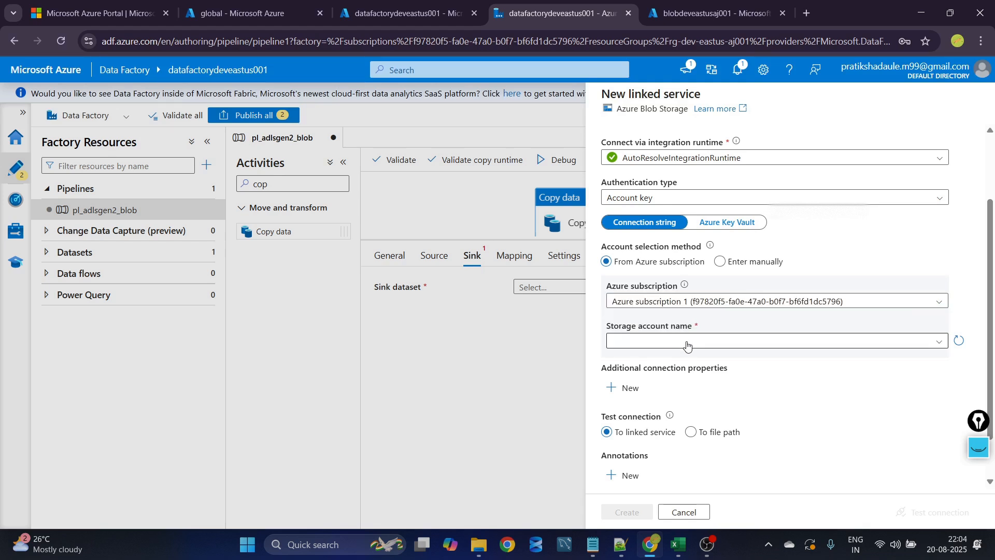
- Look up the blob storage account's name in resource group rg-dev-eastus-aj001 in the Azure portal, then return to the linked service form
left_click(687, 342)
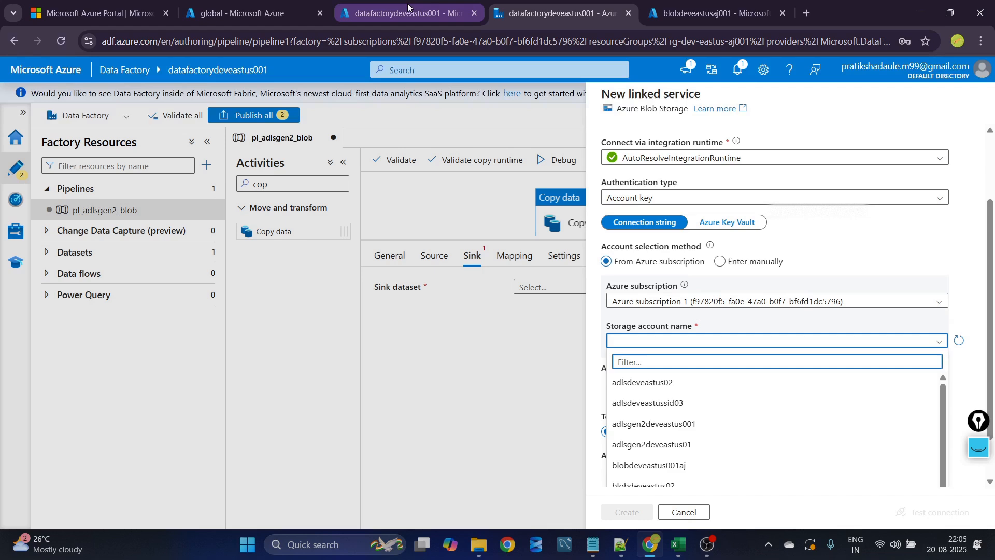
left_click(280, 10)
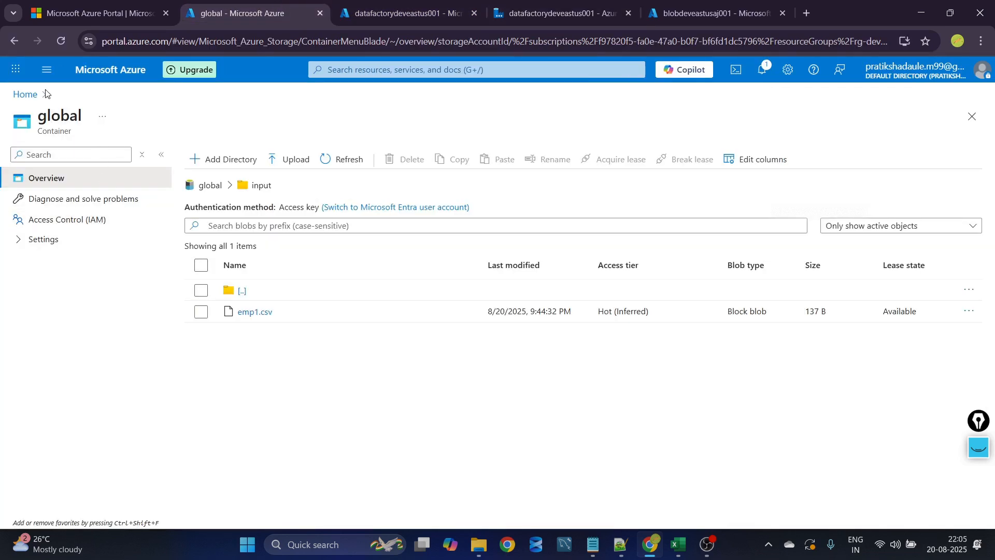
left_click(32, 94)
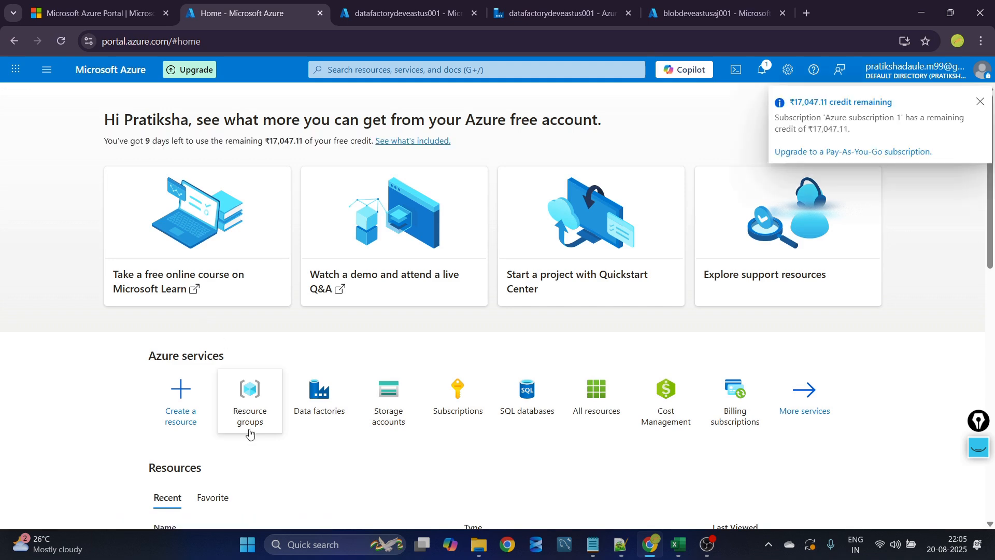
scroll(290, 231, "down", 5)
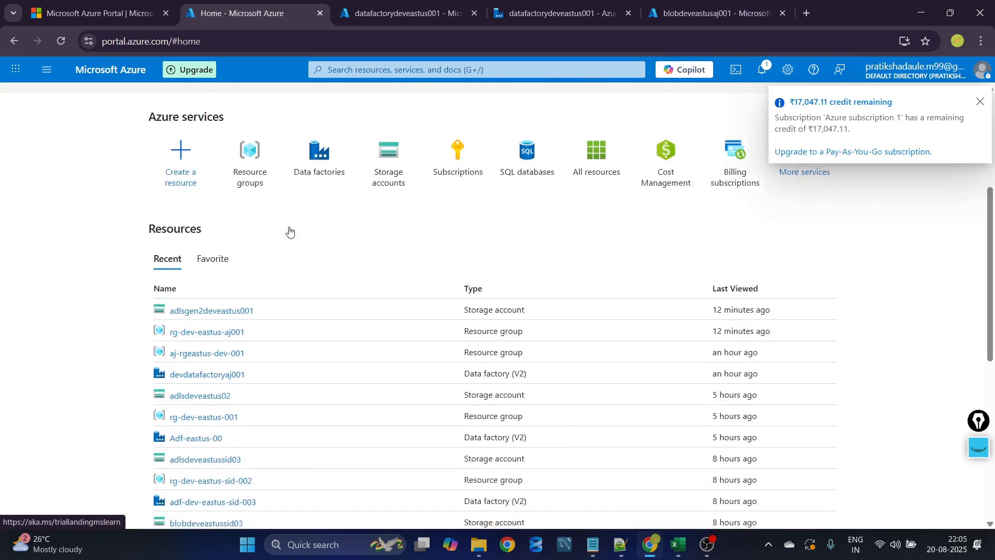
left_click(212, 289)
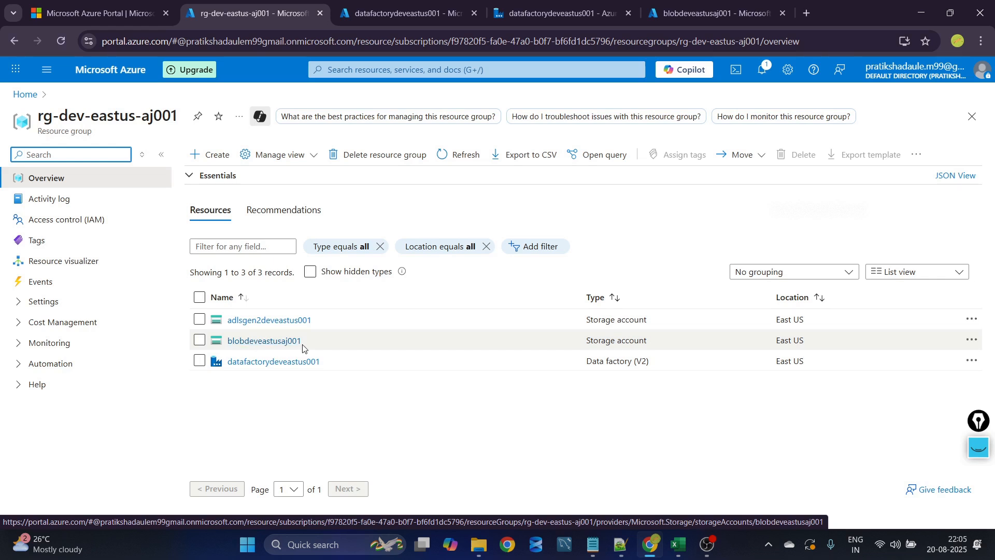
left_click_drag(302, 343, 228, 342)
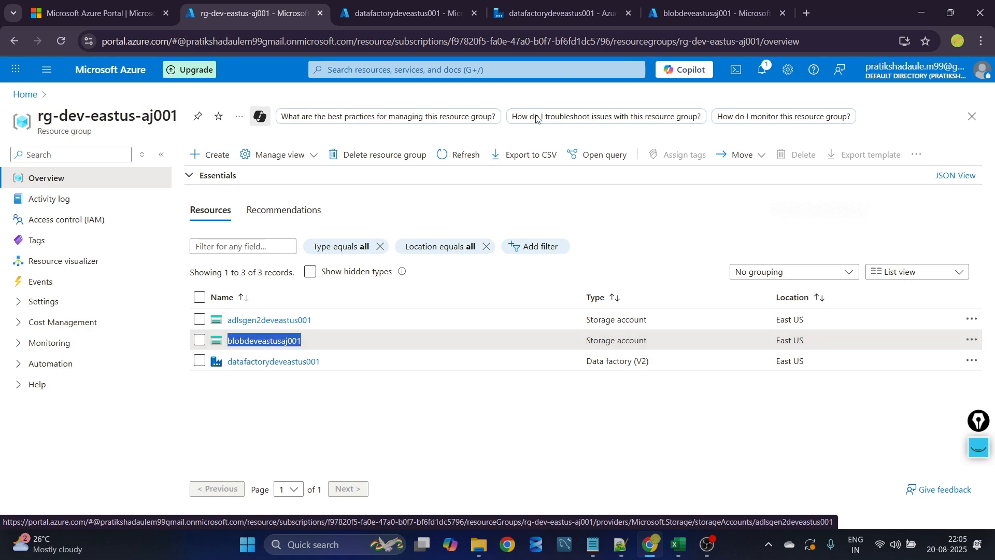
left_click(697, 6)
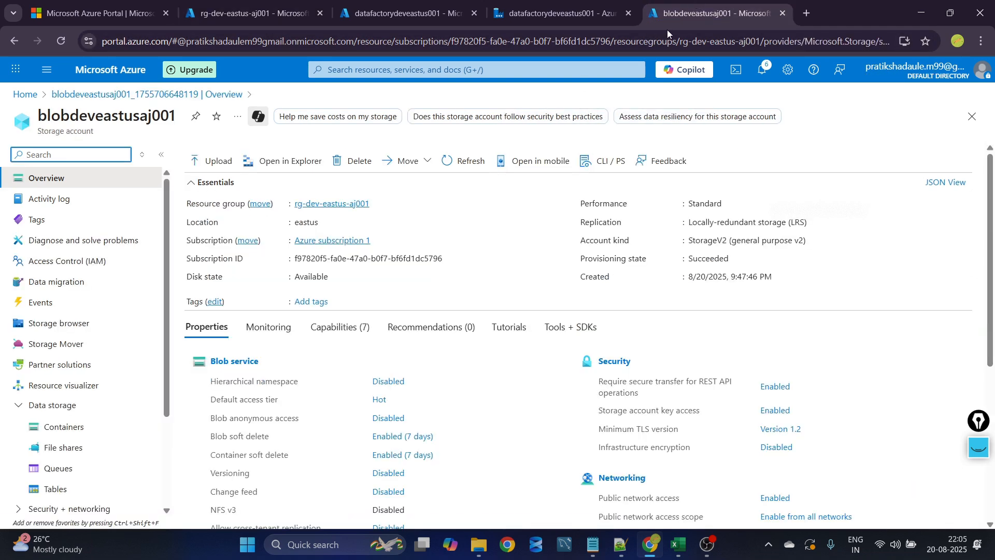
left_click(563, 13)
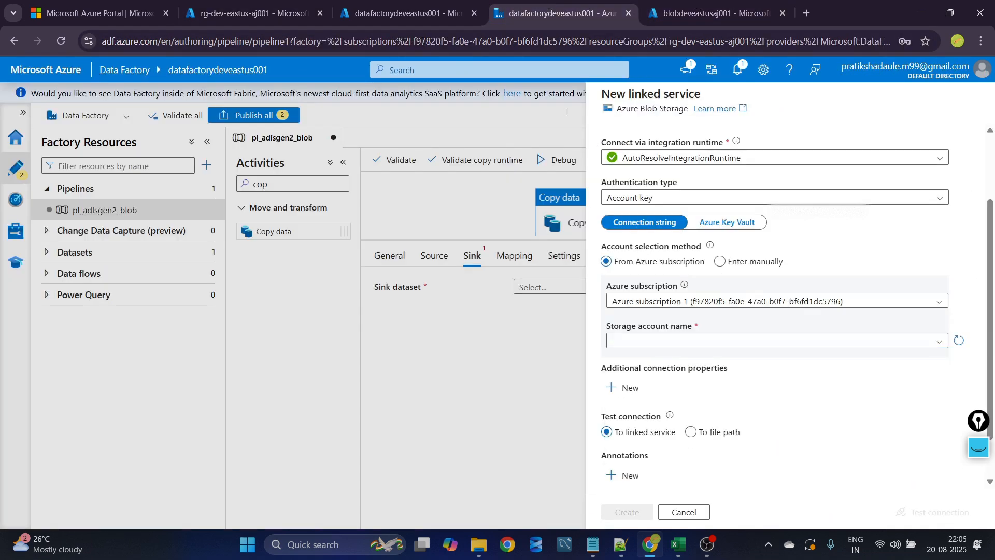
- Select storage account blobdeveastus001aj for the linked service, test the connection and create the linked service
left_click(646, 342)
scroll(674, 425, "down", 2)
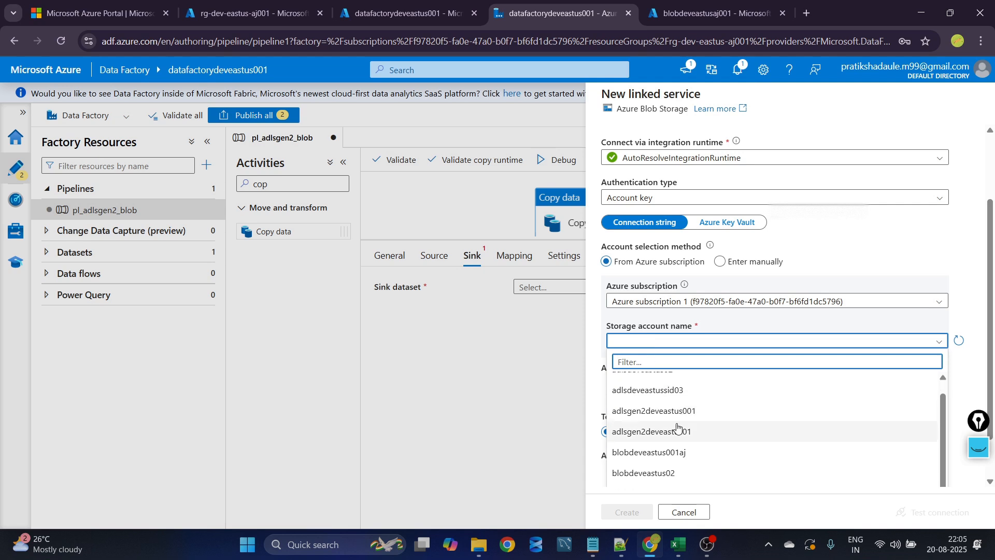
left_click(671, 458)
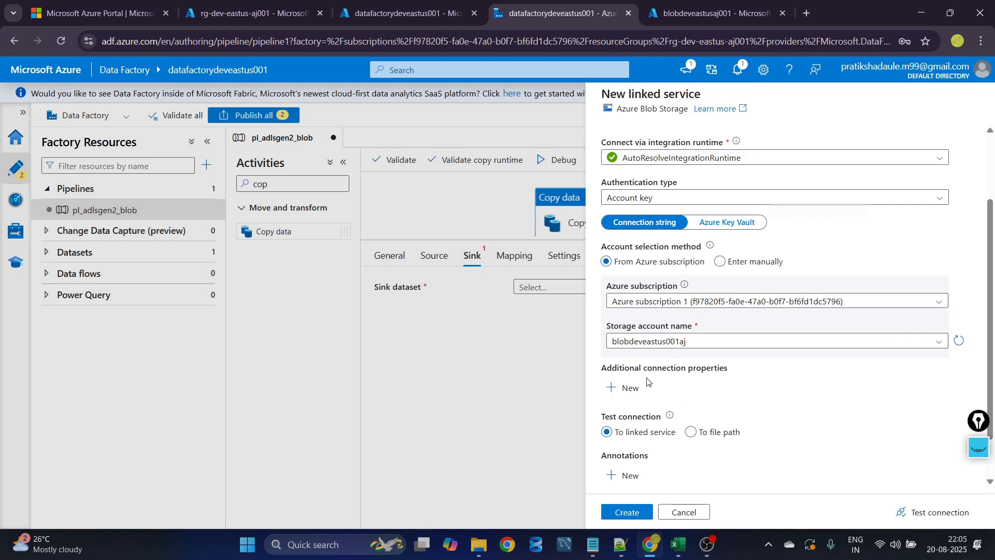
scroll(692, 415, "down", 1)
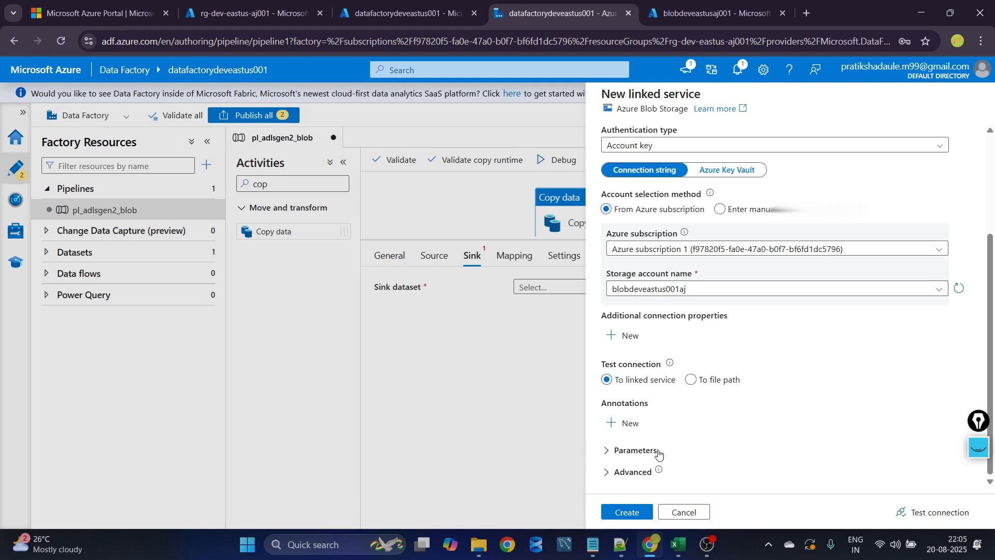
left_click(906, 521)
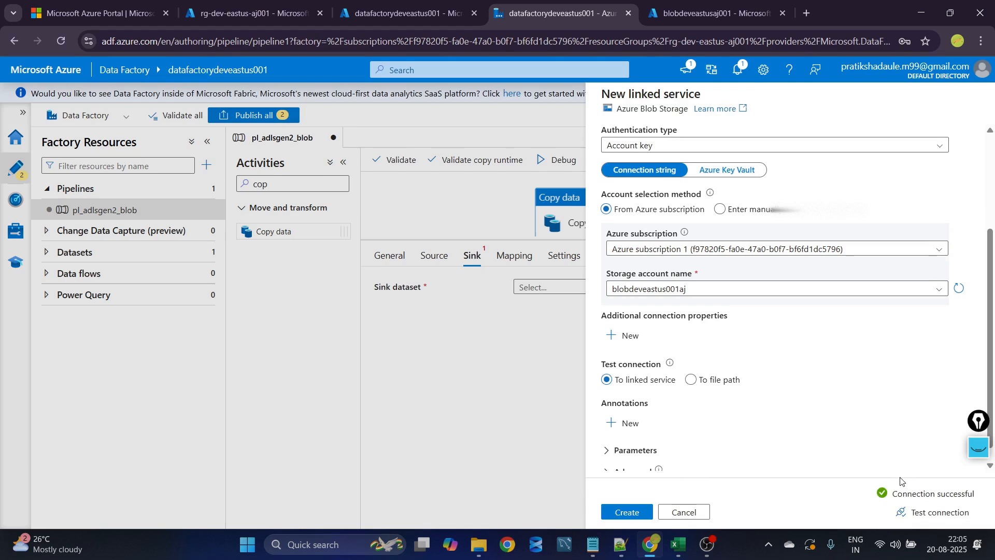
left_click(627, 516)
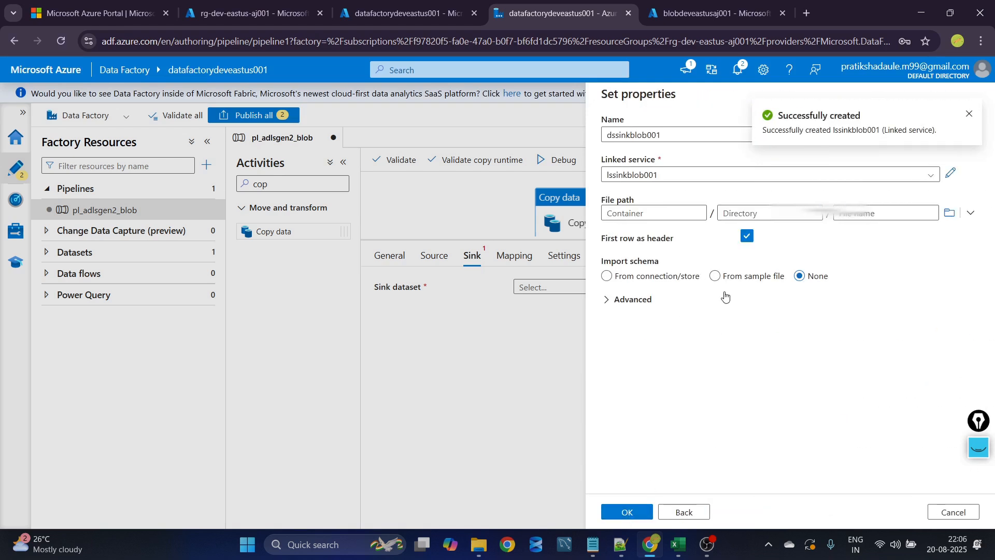
- Check which containers exist in storage account blobdeveastusaj001 and return to the sink dataset properties
left_click(665, 213)
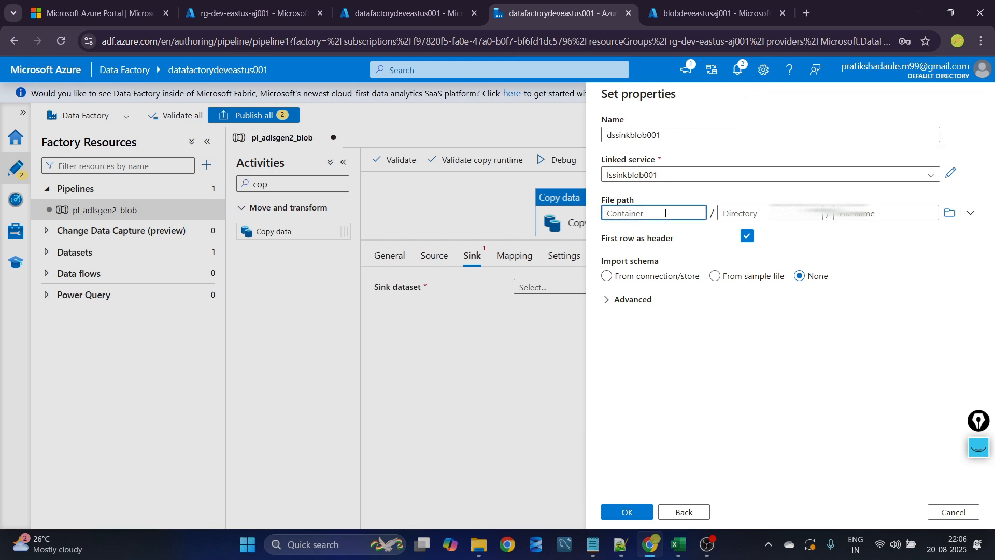
left_click(710, 13)
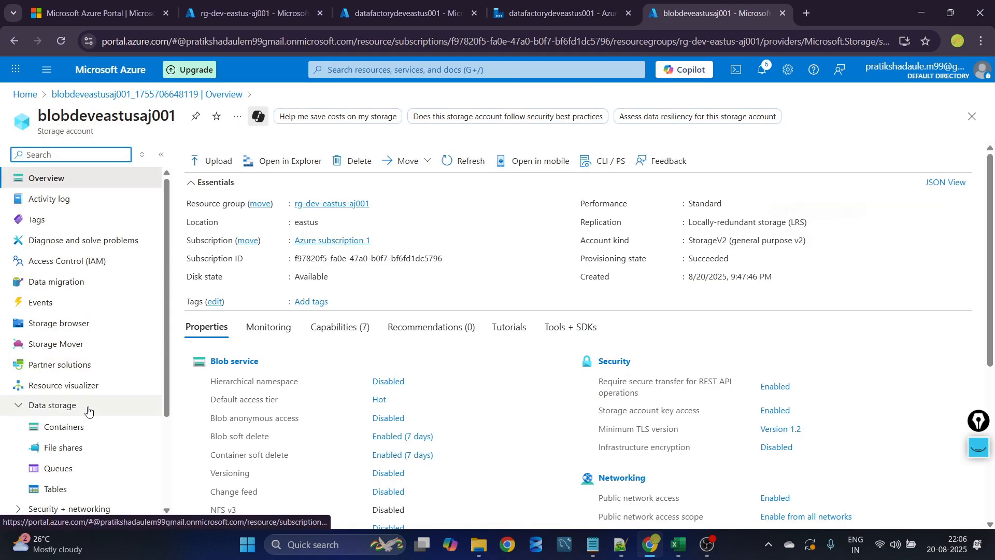
left_click(48, 434)
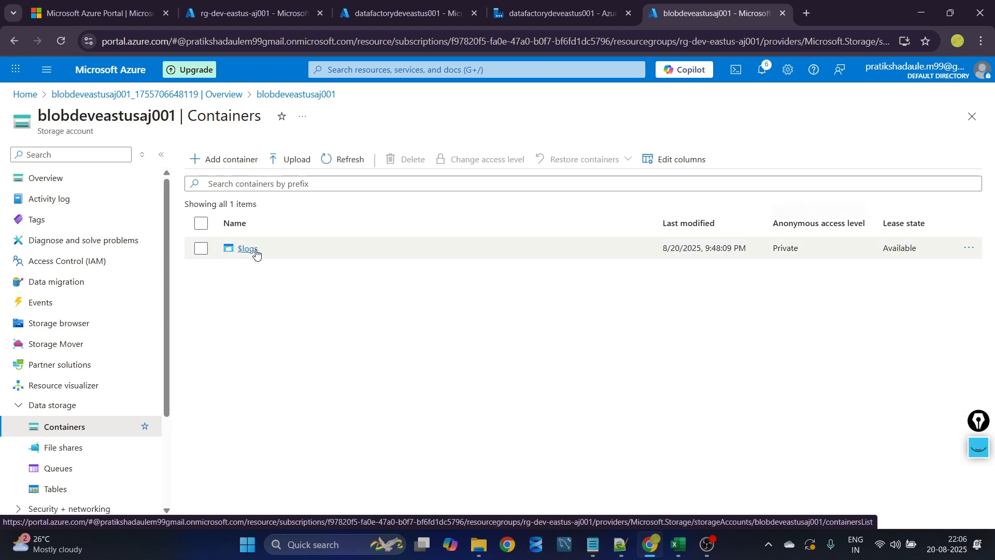
left_click(584, 6)
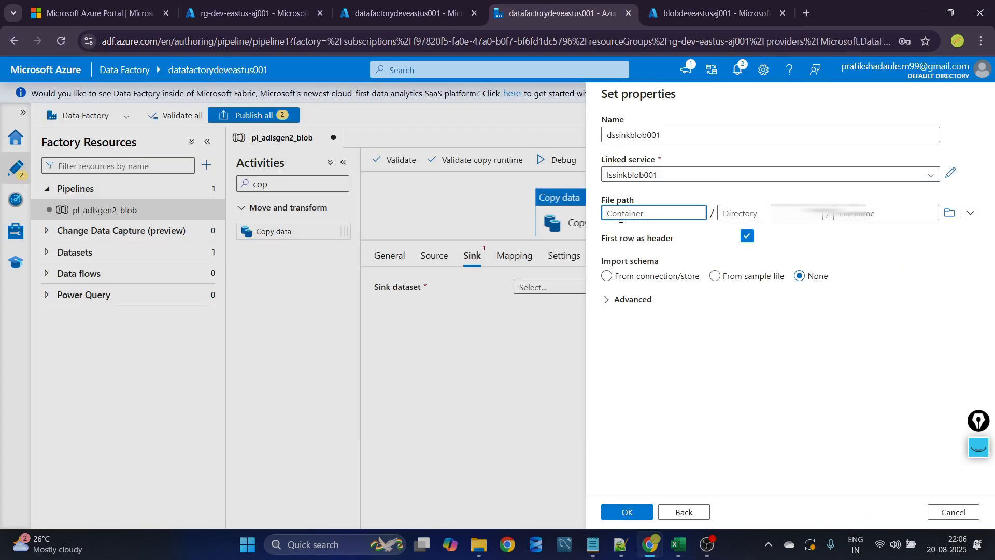
- Set the sink dataset's file path to container globalnew and directory output, leaving the file name empty
type("glob")
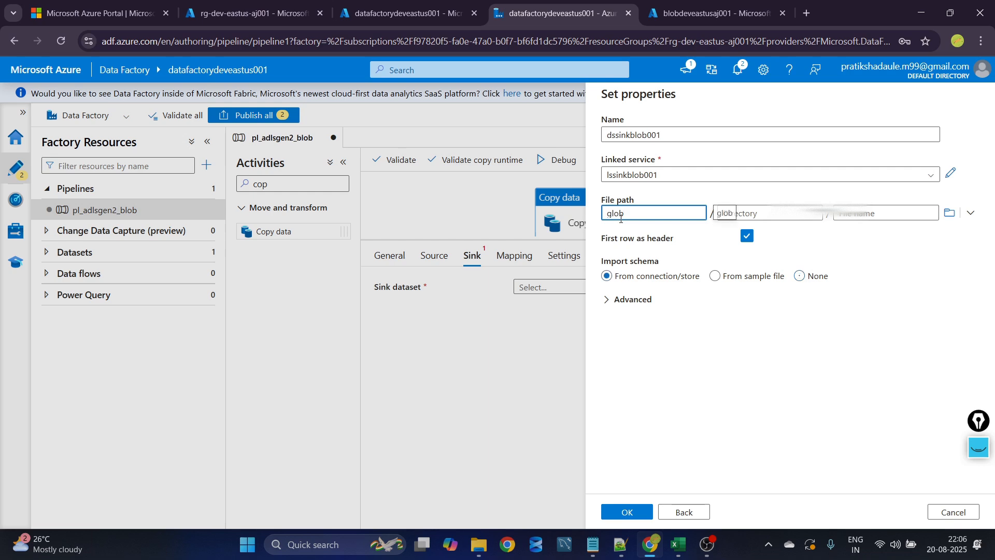
type("alout")
key("BackSpace")
key("BackSpace")
type("new")
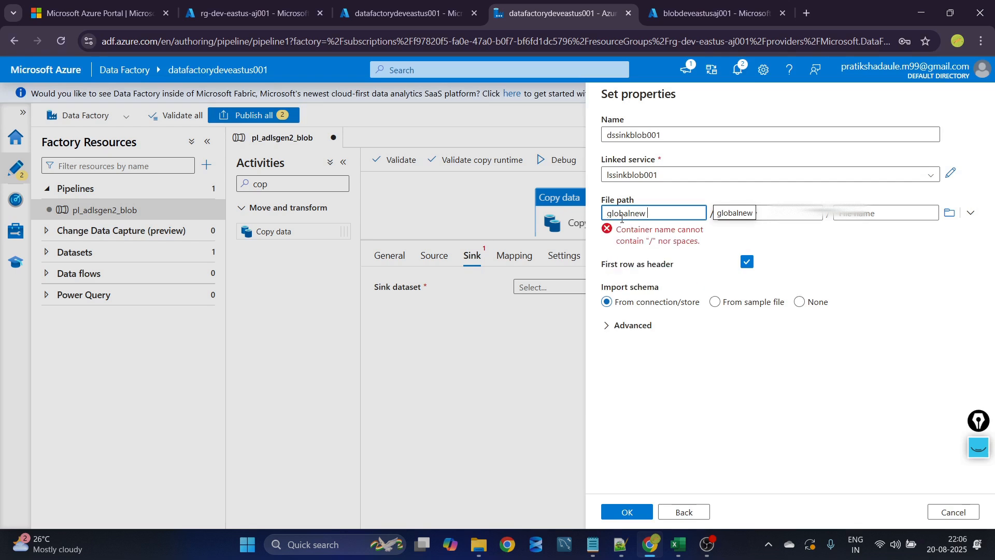
left_click(766, 218)
type("outp")
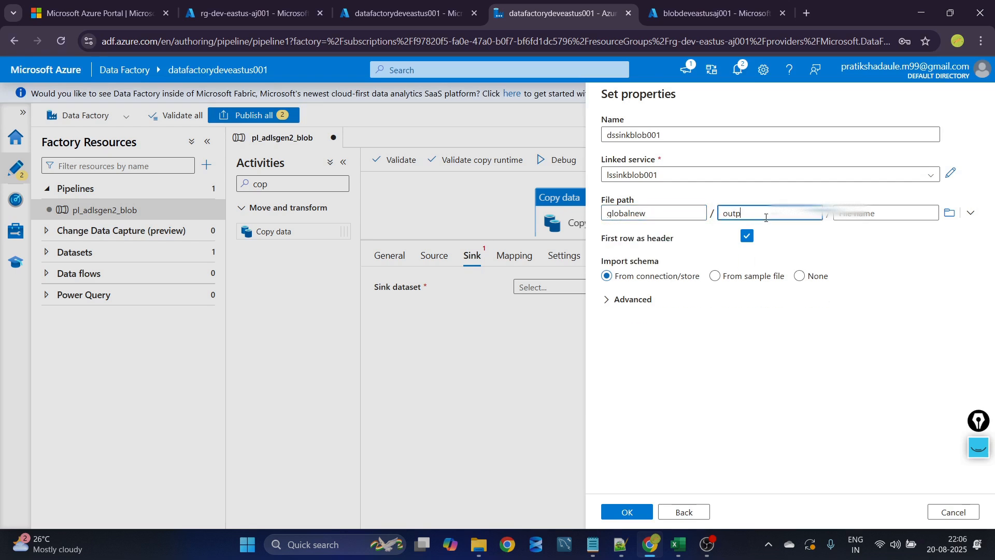
type("ut")
left_click(870, 214)
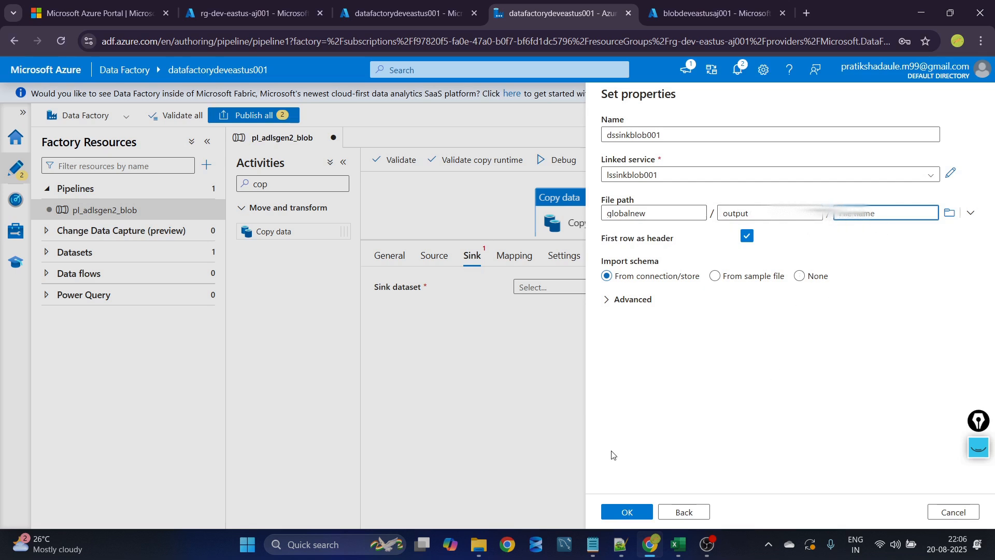
- Set the sink dataset's schema import to None and create the dataset
left_click(622, 513)
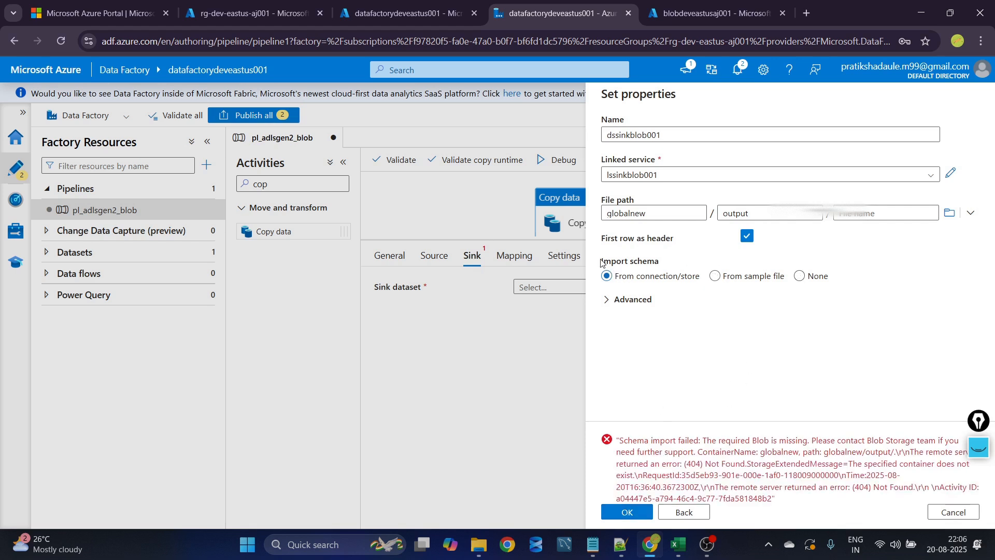
left_click(800, 275)
left_click(624, 511)
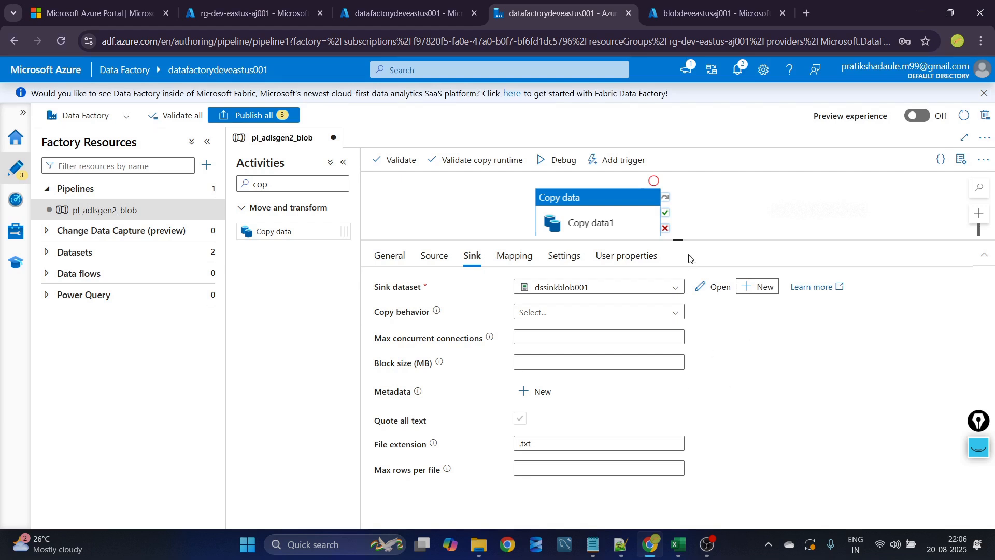
- Review the Copy data activity's general, source and sink settings and validate the pipeline pl_adlsgen2_blob
left_click_drag(678, 242, 678, 301)
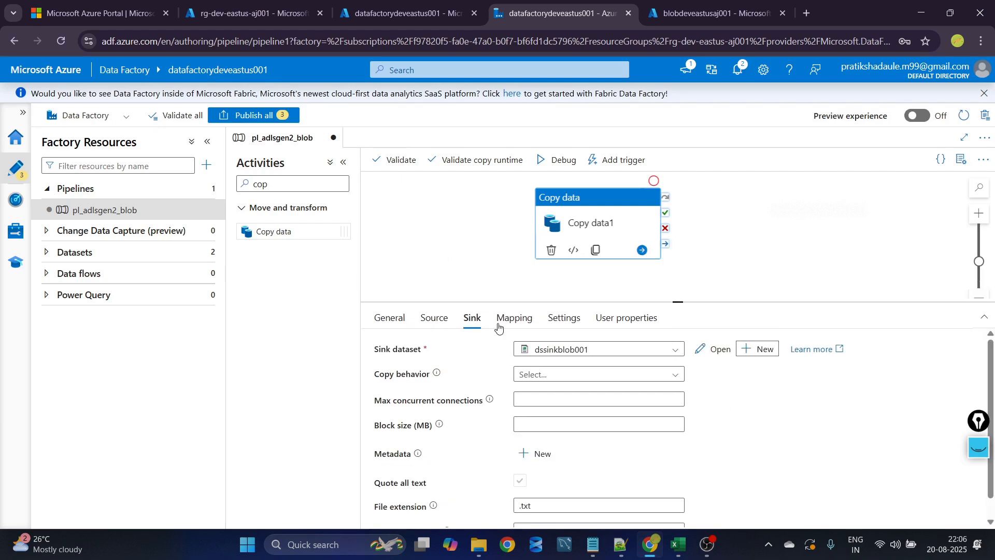
left_click(430, 322)
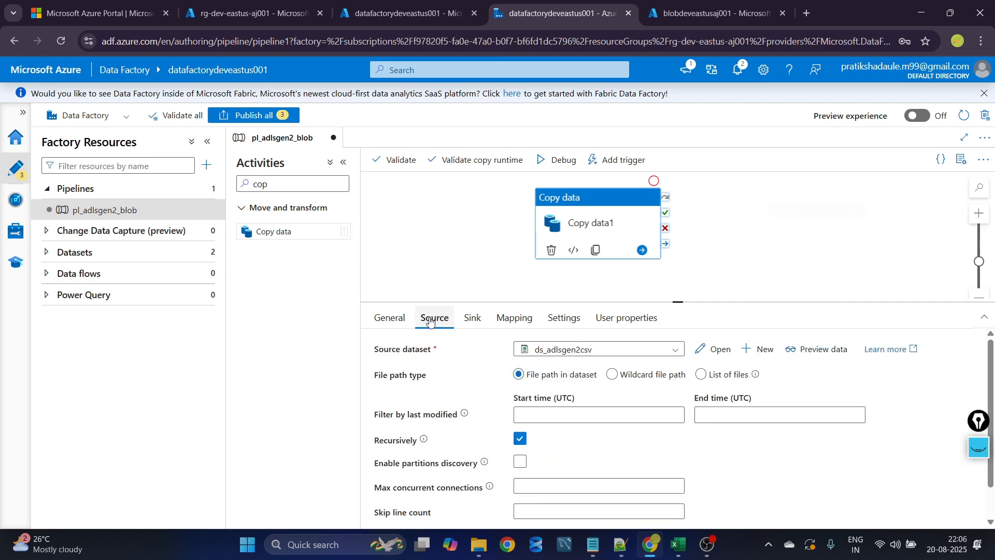
left_click(473, 319)
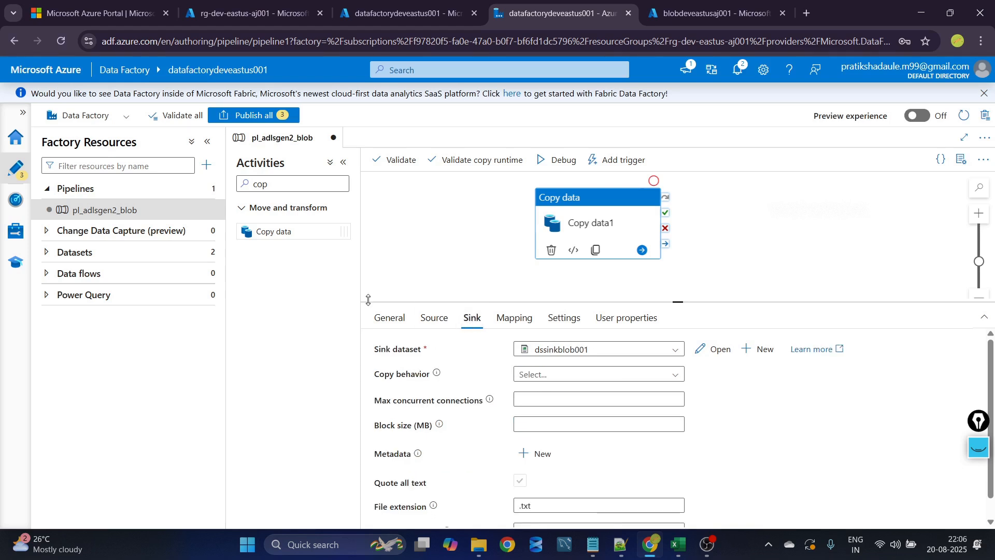
left_click(390, 318)
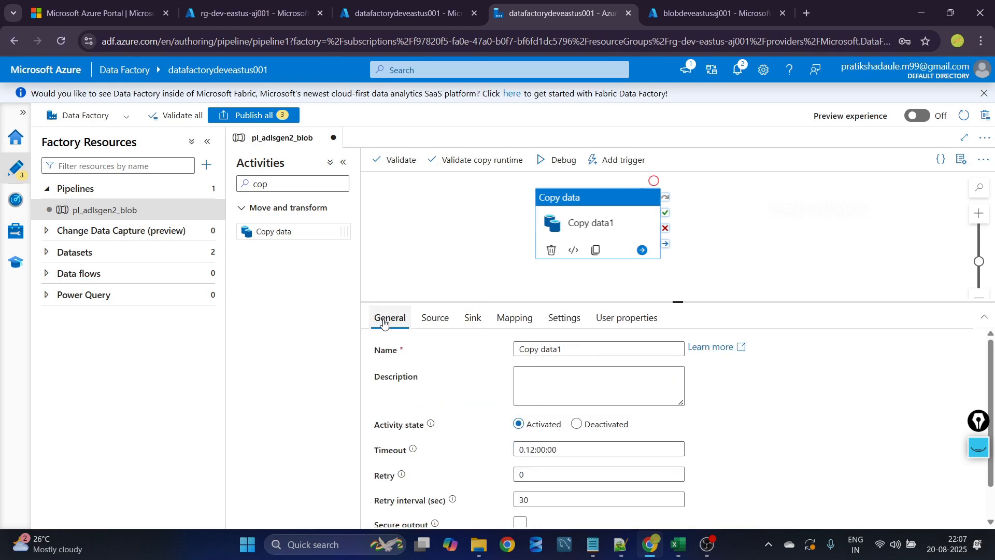
left_click(466, 321)
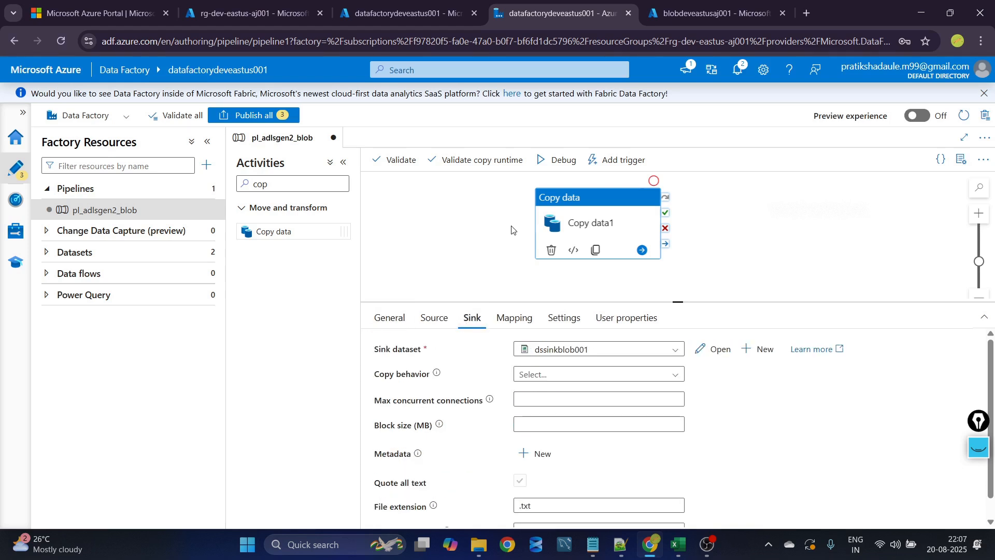
left_click(371, 171)
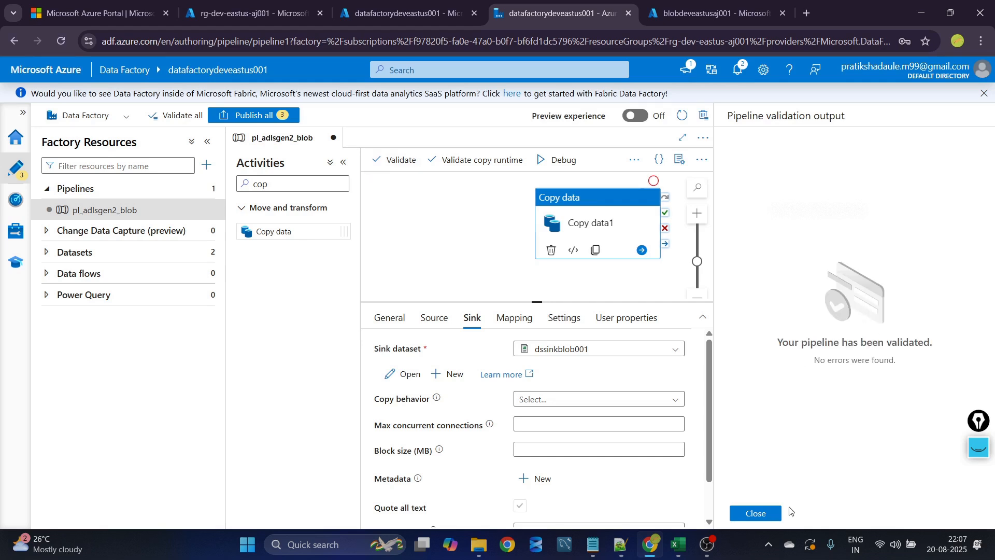
left_click(752, 516)
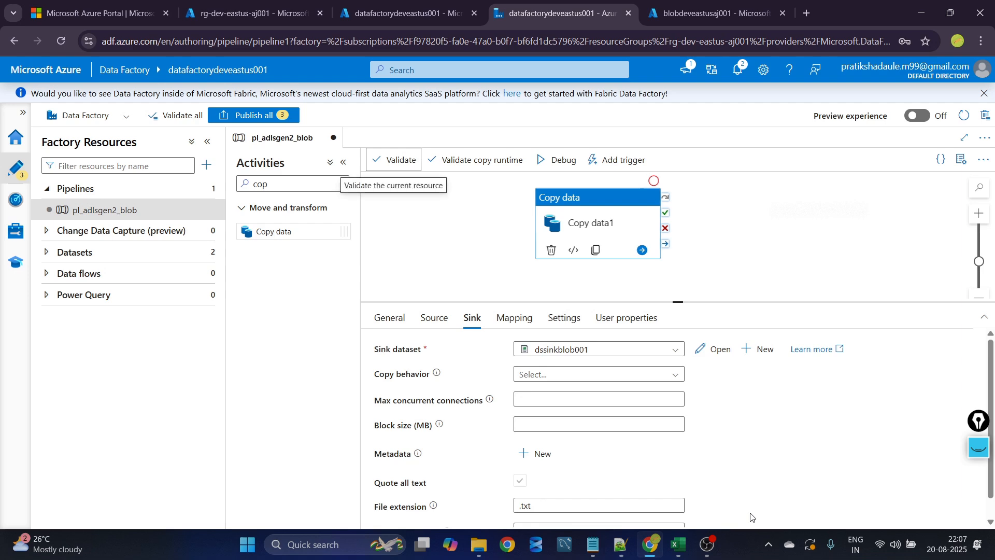
- Run the pipeline pl_adlsgen2_blob in debug mode and refresh the run status until the run finishes
left_click(542, 165)
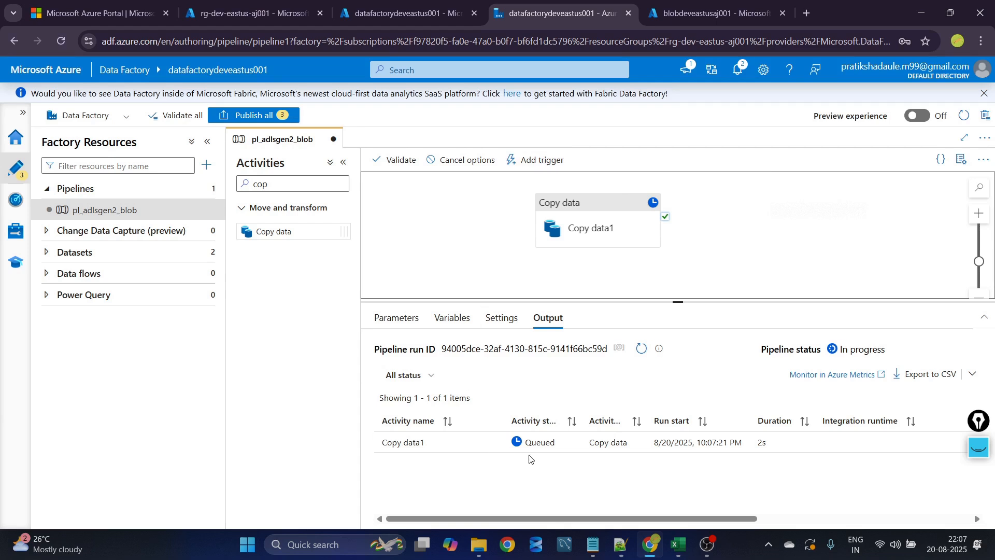
left_click(641, 350)
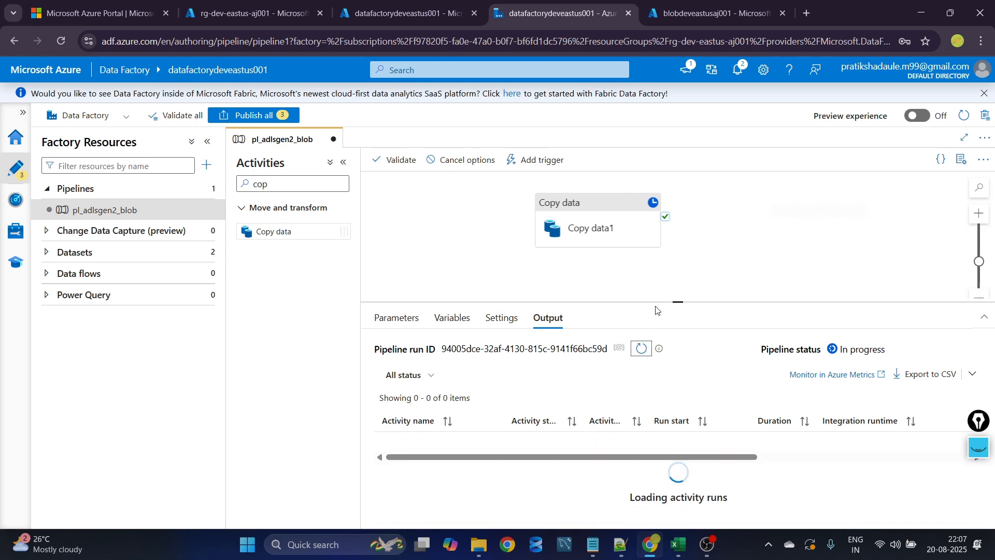
left_click_drag(655, 302, 655, 239)
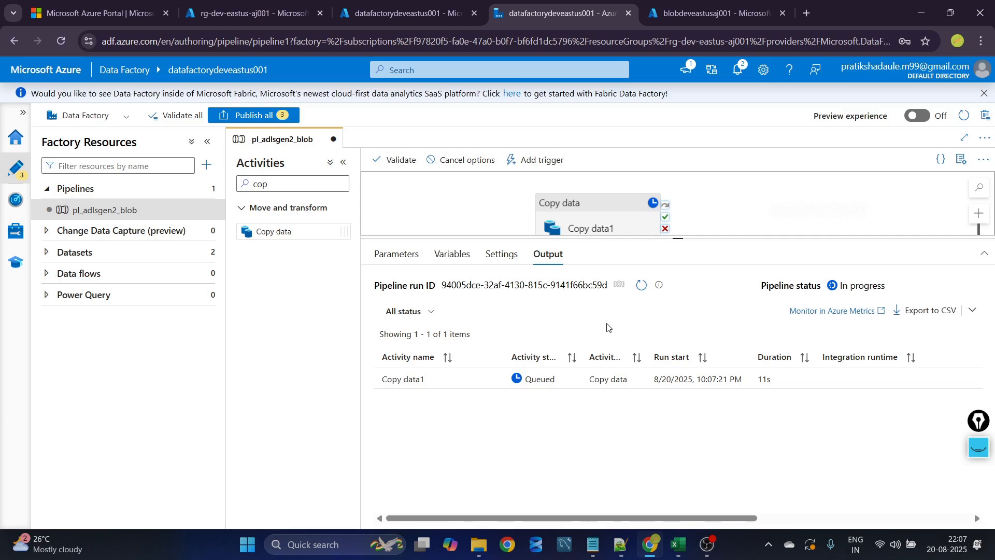
left_click(641, 285)
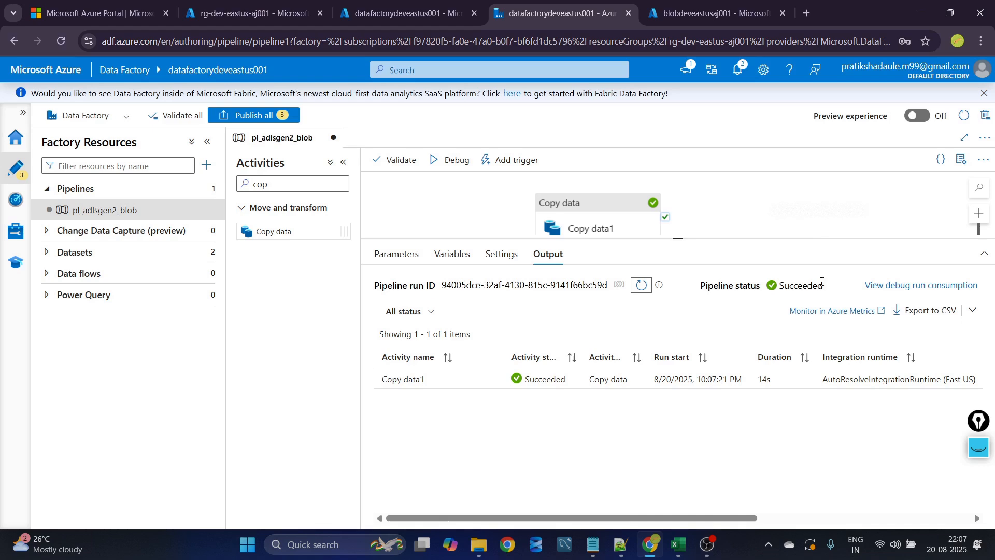
- Examine the Copy data1 run details for the source, the destination and the transfer status
mouse_move(515, 382)
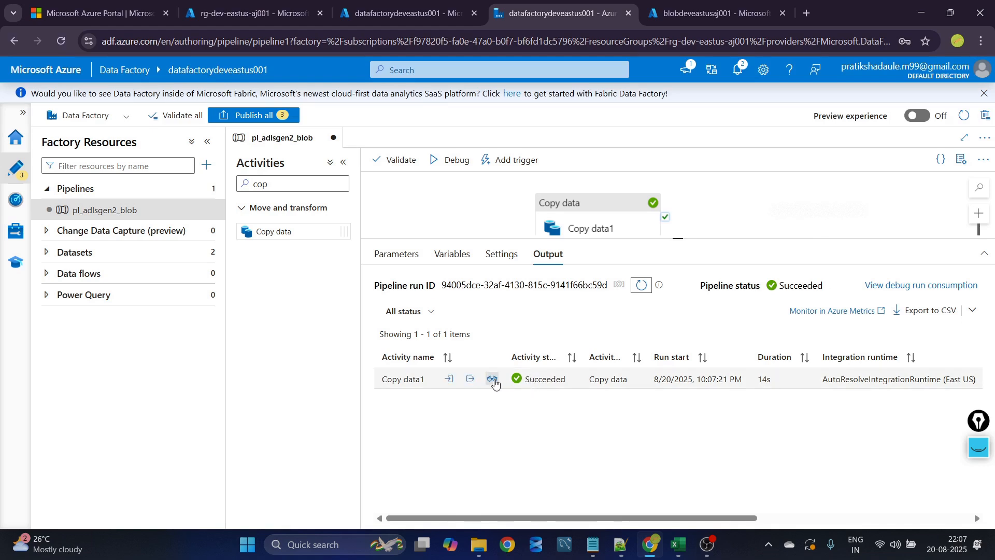
left_click(493, 381)
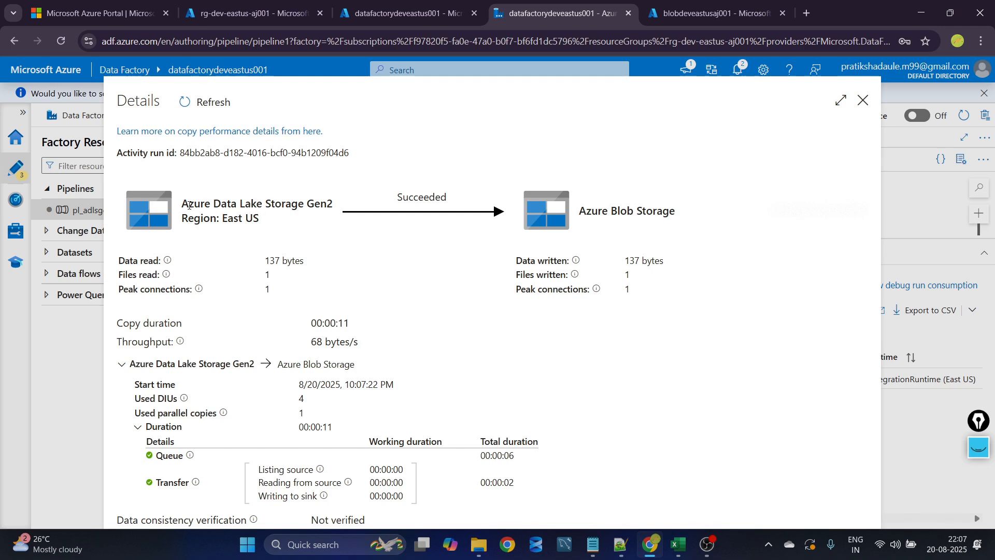
left_click_drag(183, 202, 325, 228)
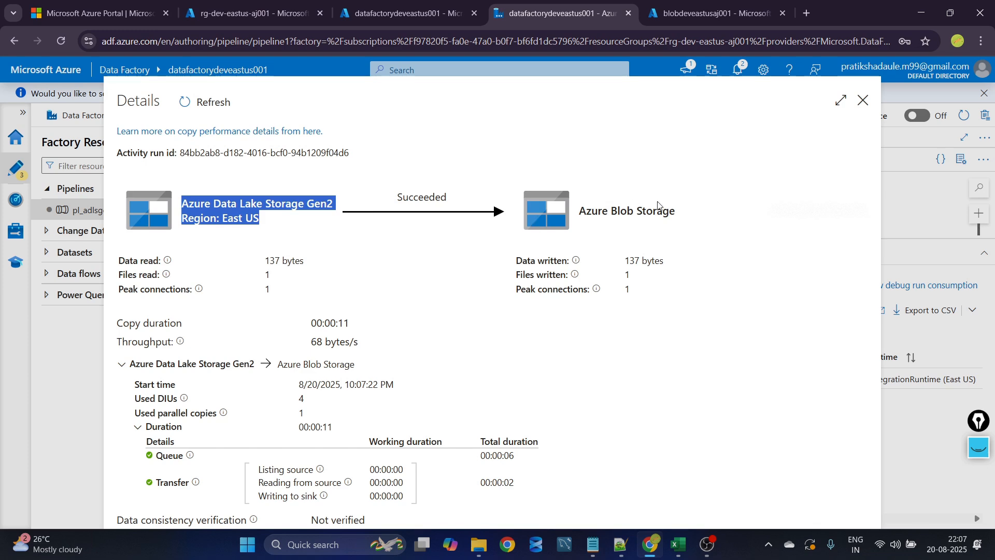
left_click_drag(585, 213, 670, 213)
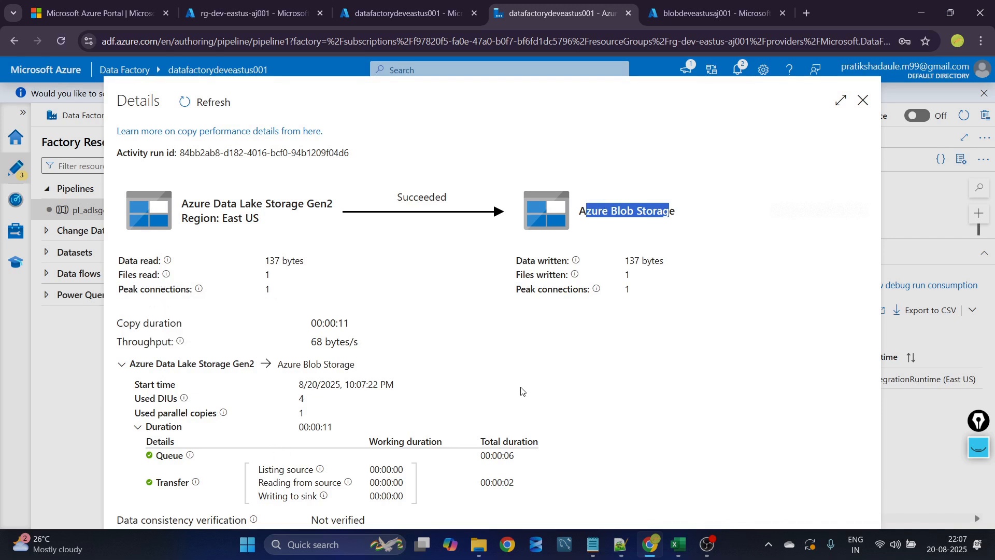
left_click_drag(397, 200, 476, 202)
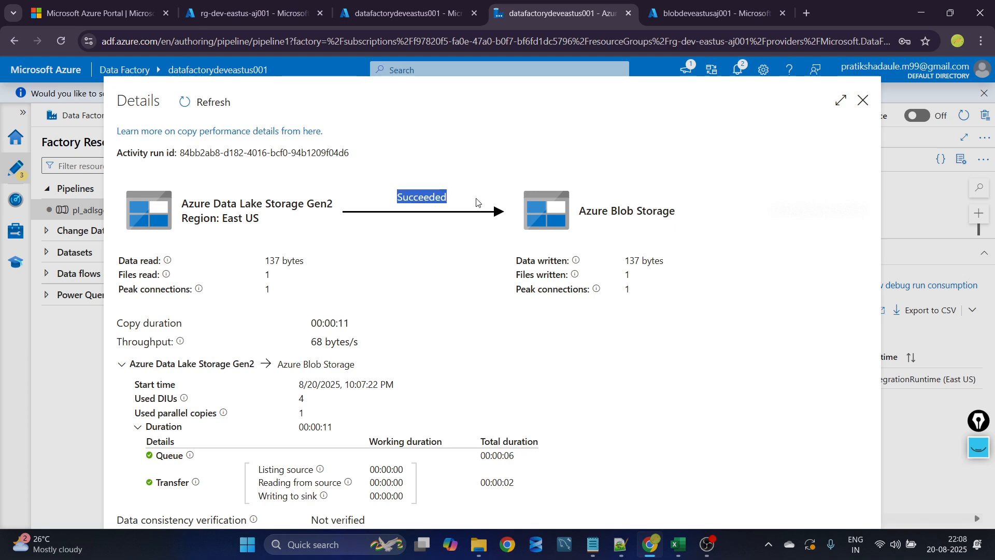
left_click(862, 102)
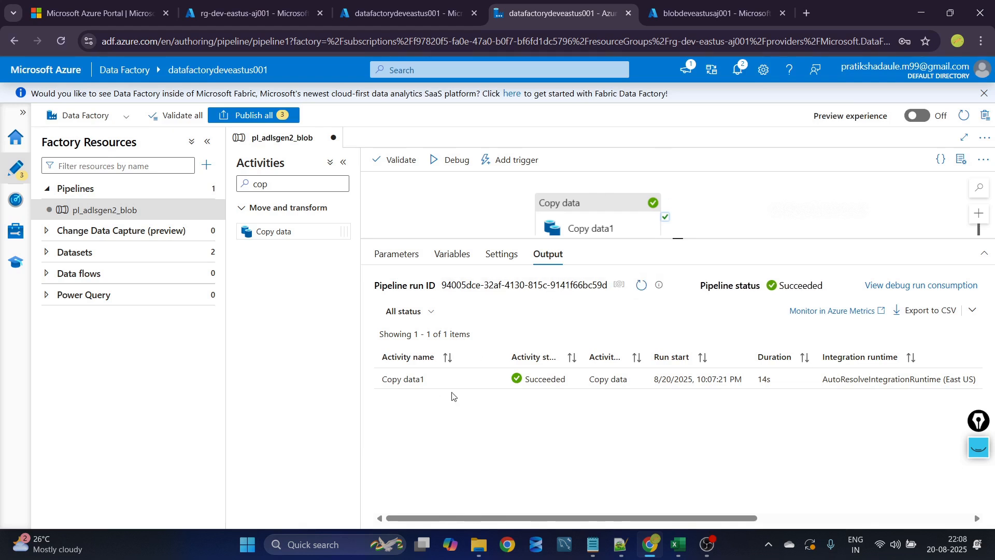
- Inspect the JSON output of the Copy data1 activity run and close it
left_click(470, 382)
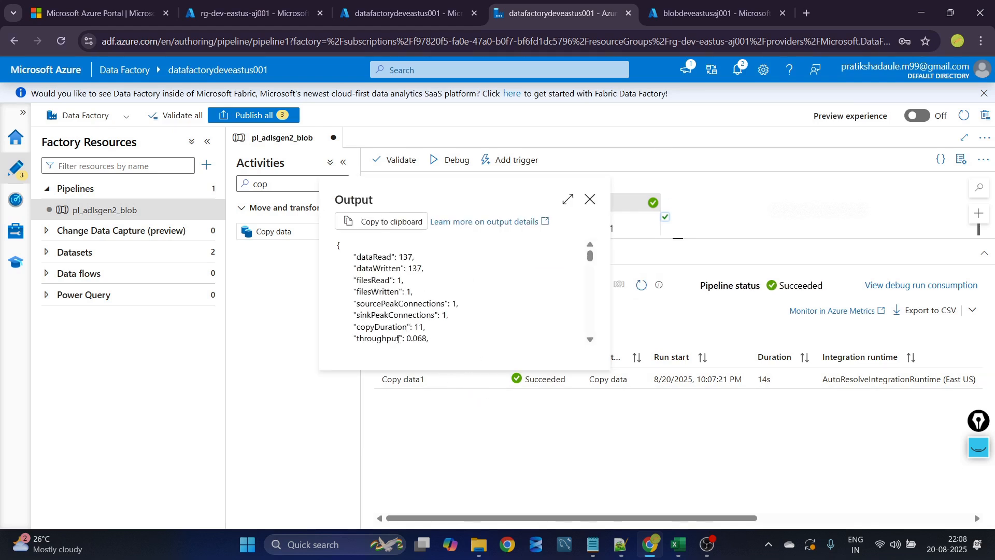
scroll(398, 339, "down", 8)
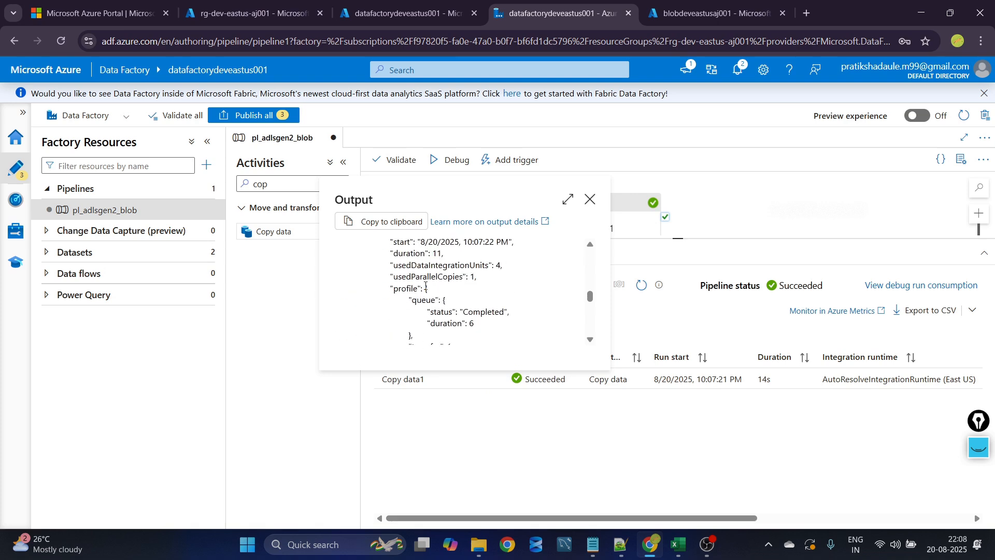
left_click(590, 199)
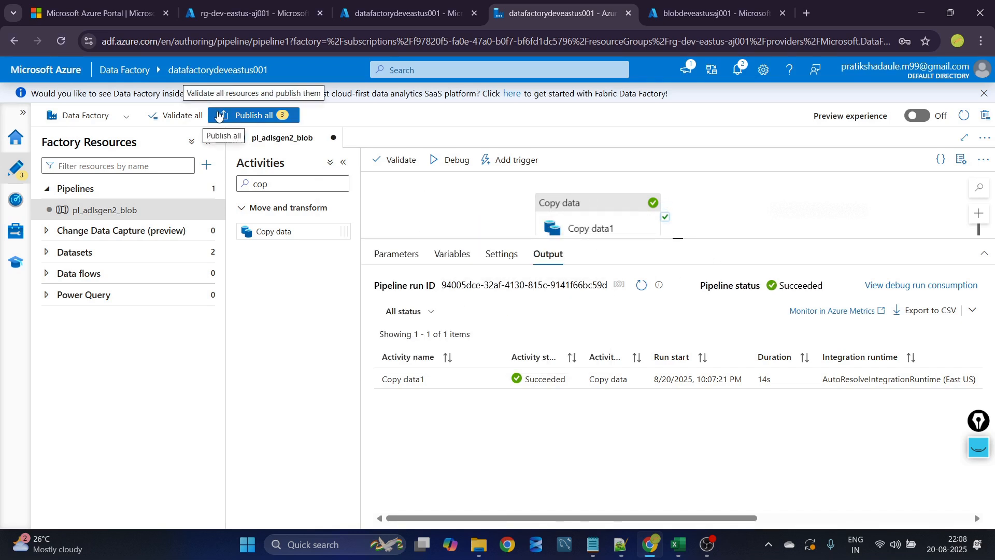
- Publish all pending changes, covering pipeline pl_adlsgen2_blob and datasets ds_adlsgen2csv and dssinkblob001, and dismiss the notification
left_click(218, 115)
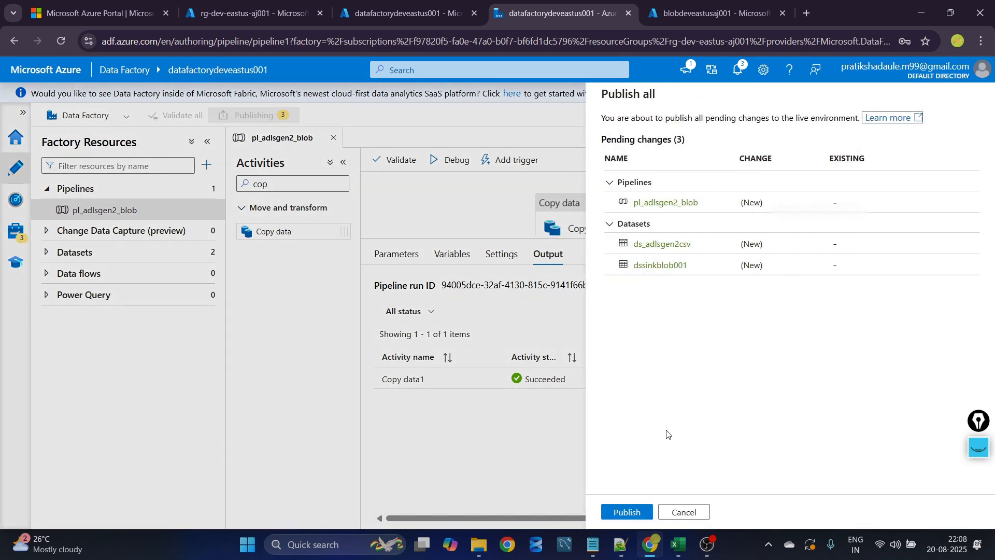
left_click(634, 514)
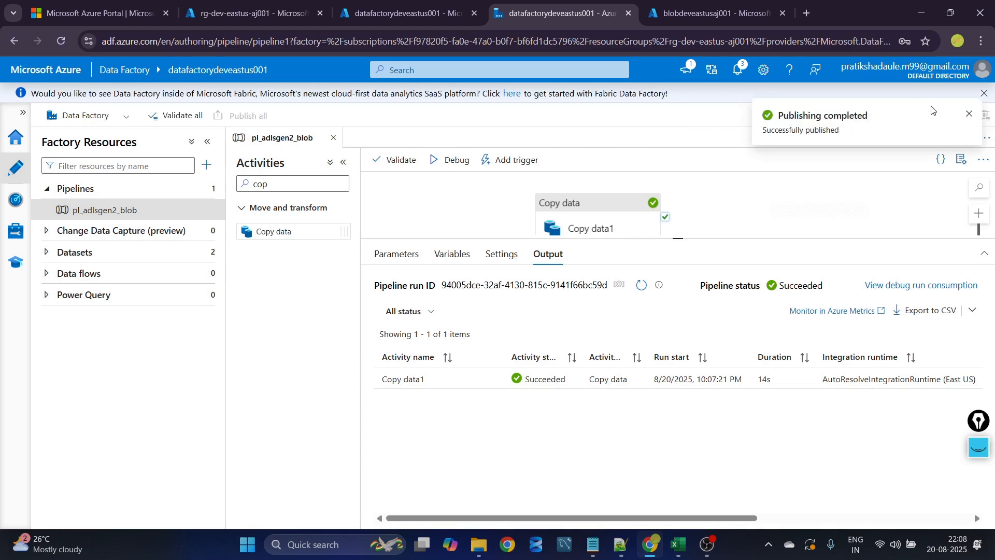
left_click(968, 115)
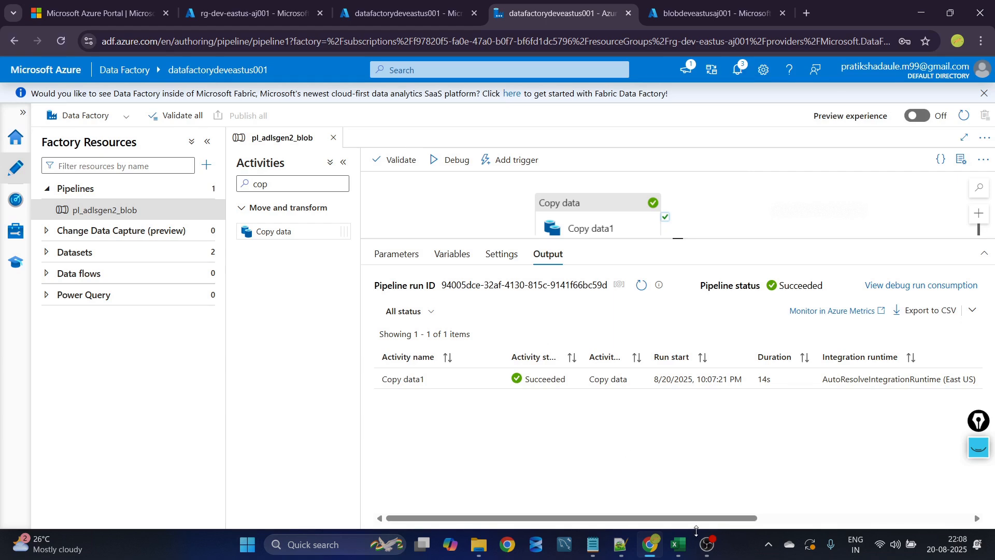
mouse_move(707, 543)
left_click(700, 480)
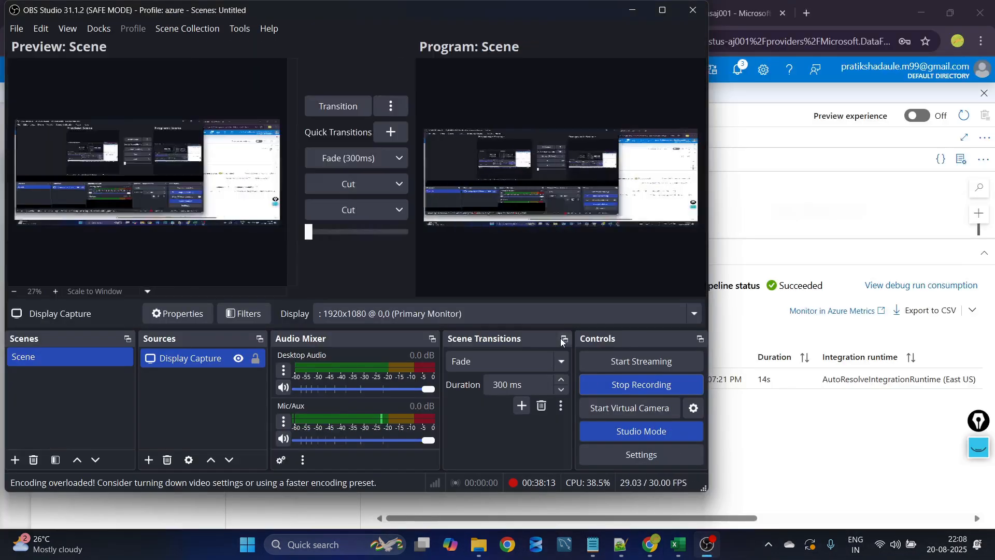